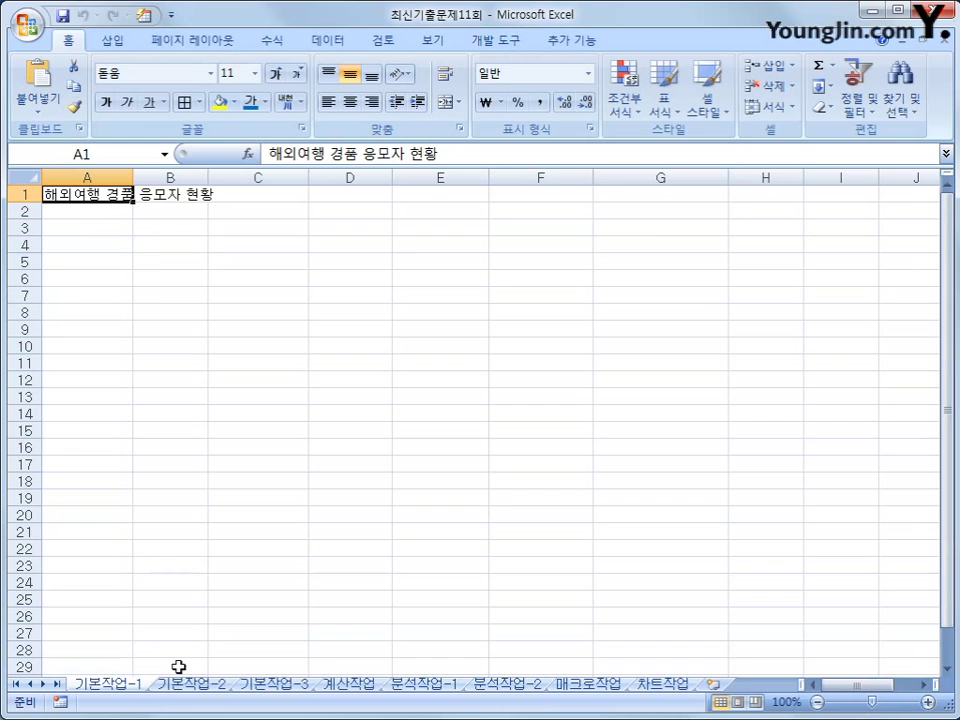
Step: On the 기본작업-2 sheet, merge and center the title across A1:H1 and format it as 16-point bold
left_click(191, 686)
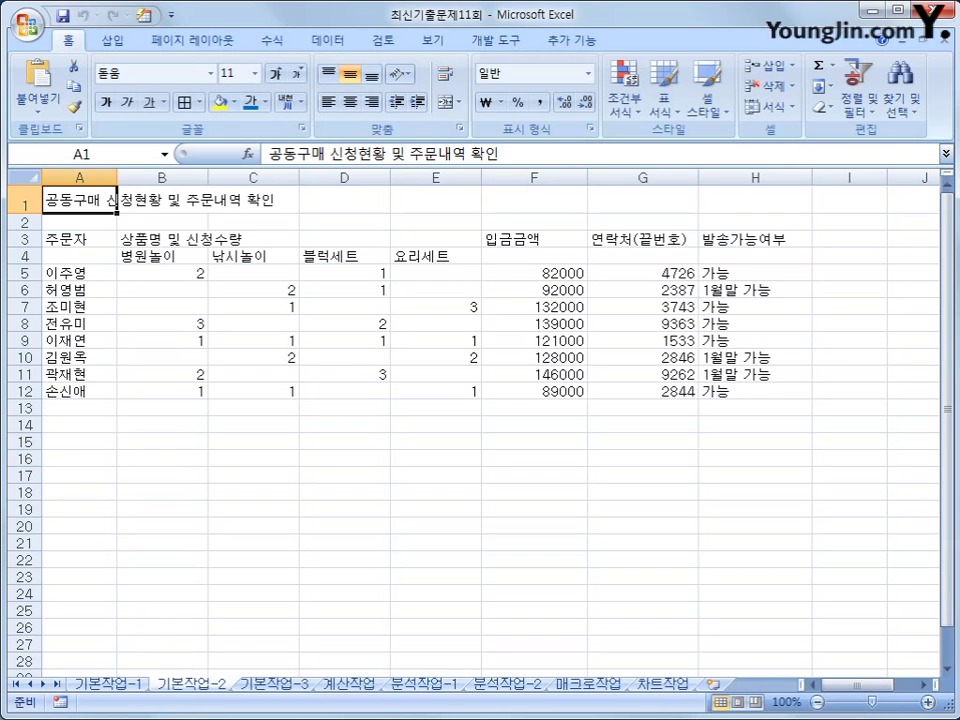
left_click_drag(75, 199, 748, 211)
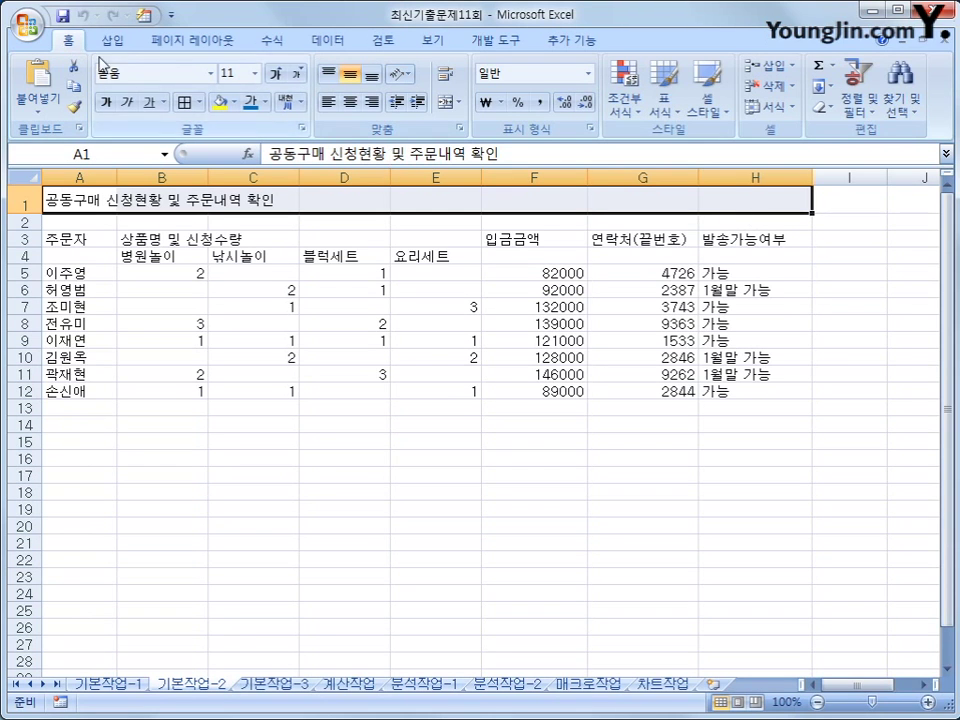
left_click(446, 103)
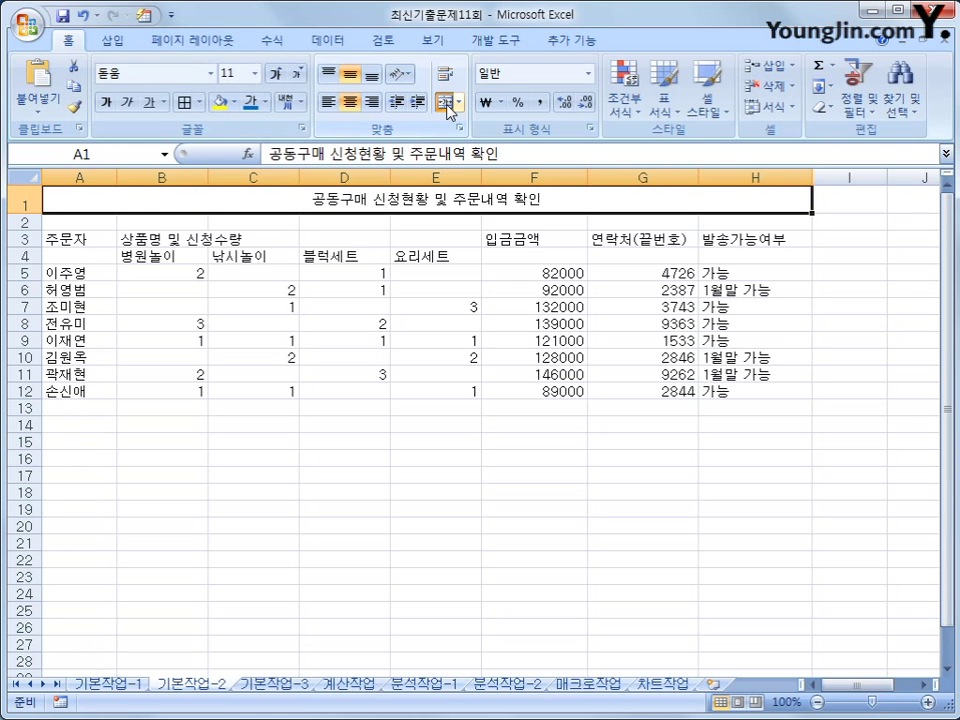
left_click(255, 73)
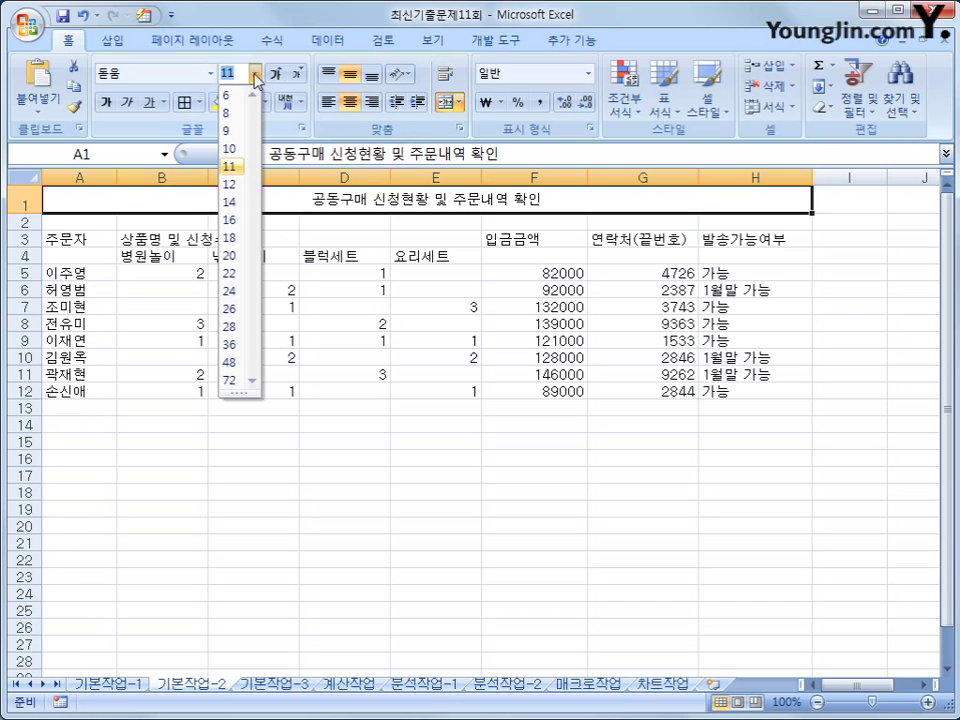
left_click(233, 220)
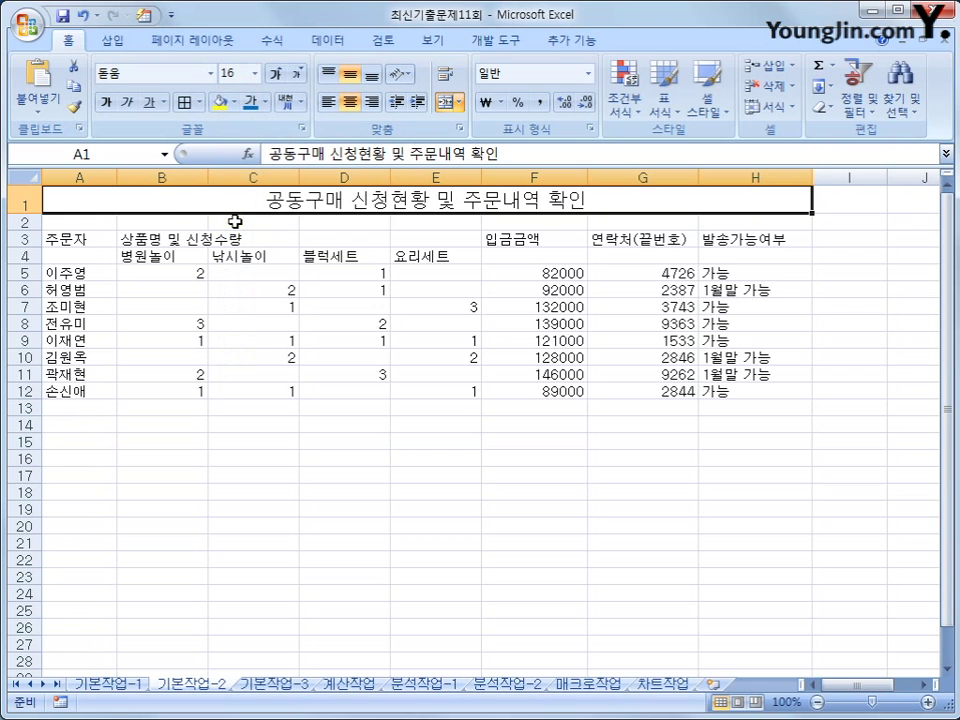
left_click(107, 104)
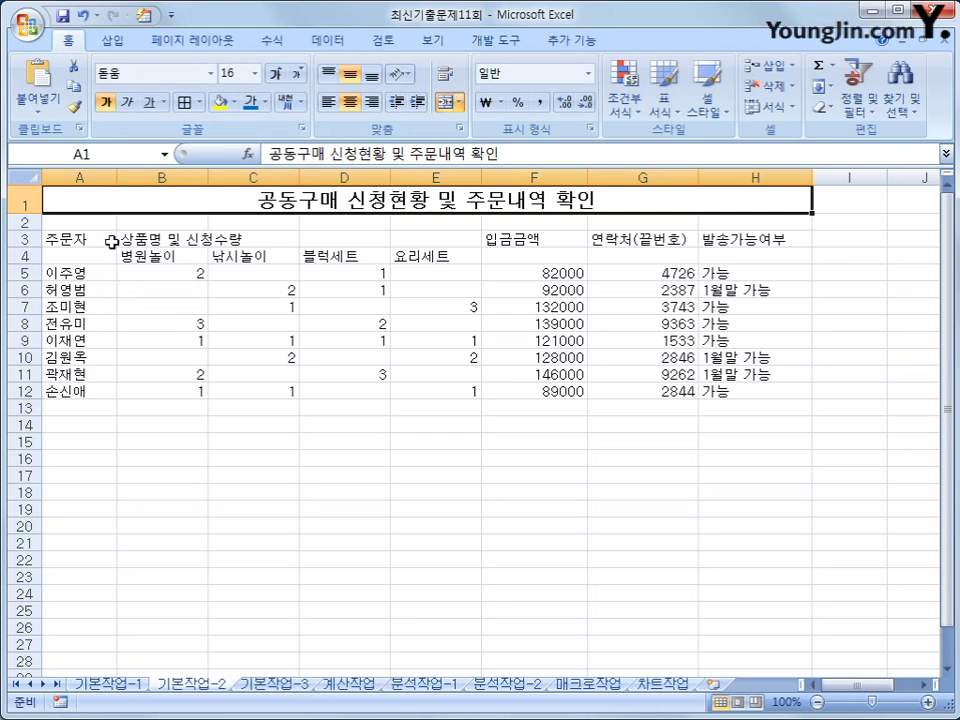
Step: Apply all borders to the table range A3:H12 and center its contents horizontally
left_click_drag(111, 240, 742, 390)
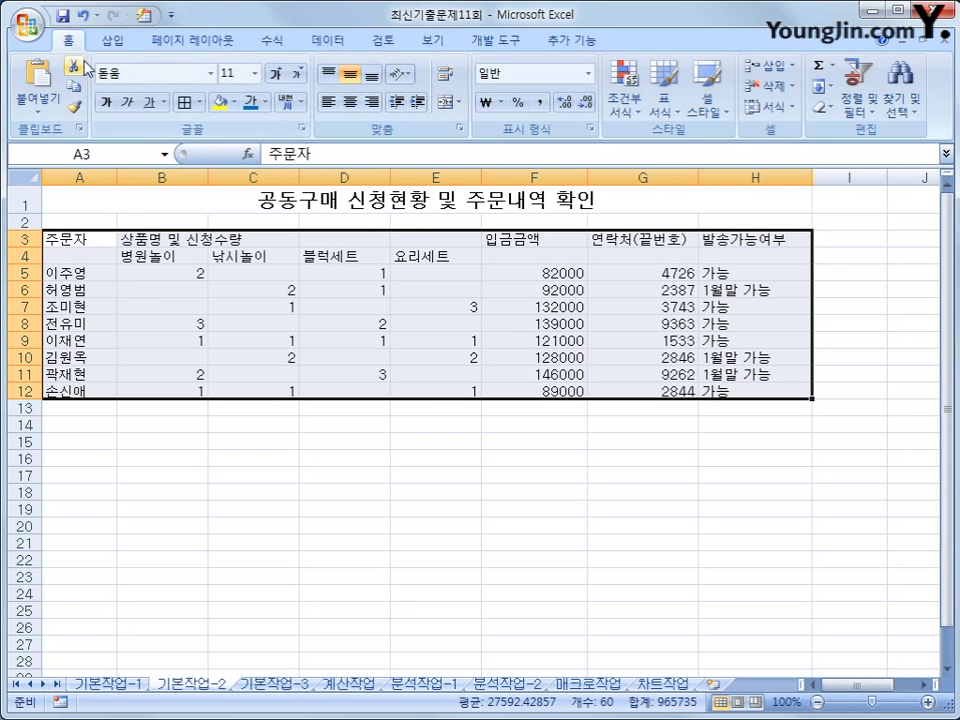
left_click(200, 103)
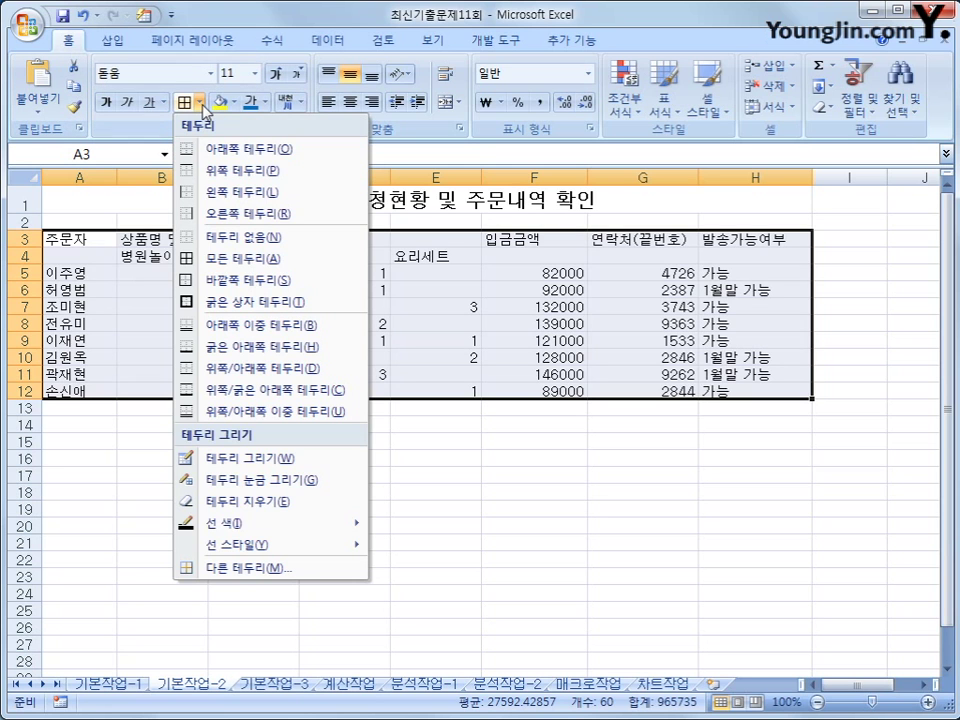
left_click(217, 260)
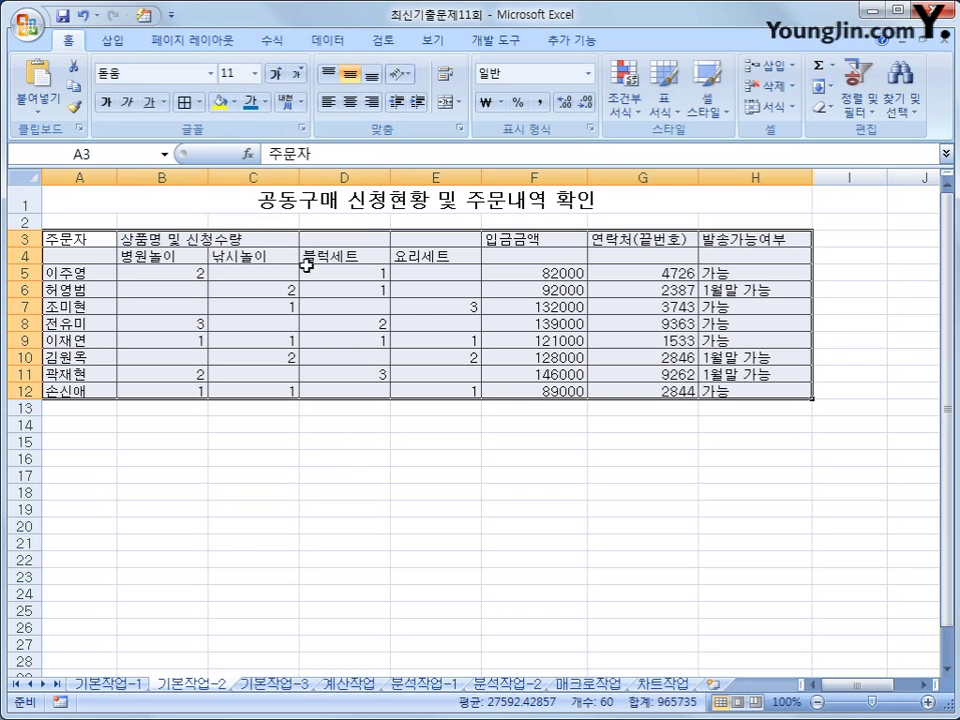
left_click(350, 102)
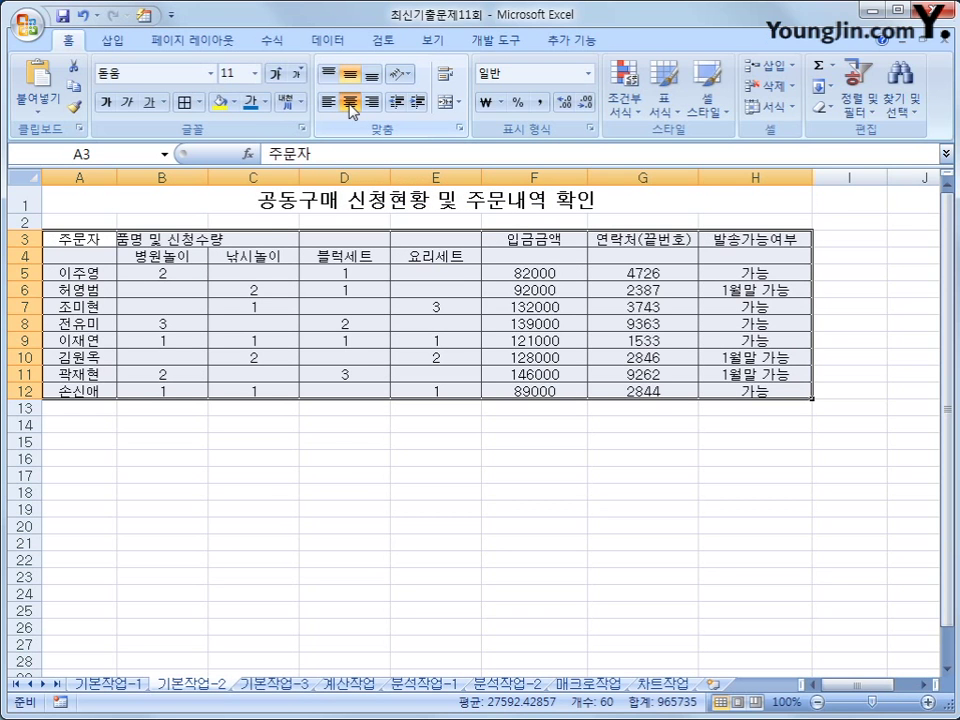
Step: Merge and center the header ranges A3:A4, B3:E3, F3:F4, G3:G4 and H3:H4 together
left_click_drag(86, 240, 93, 256)
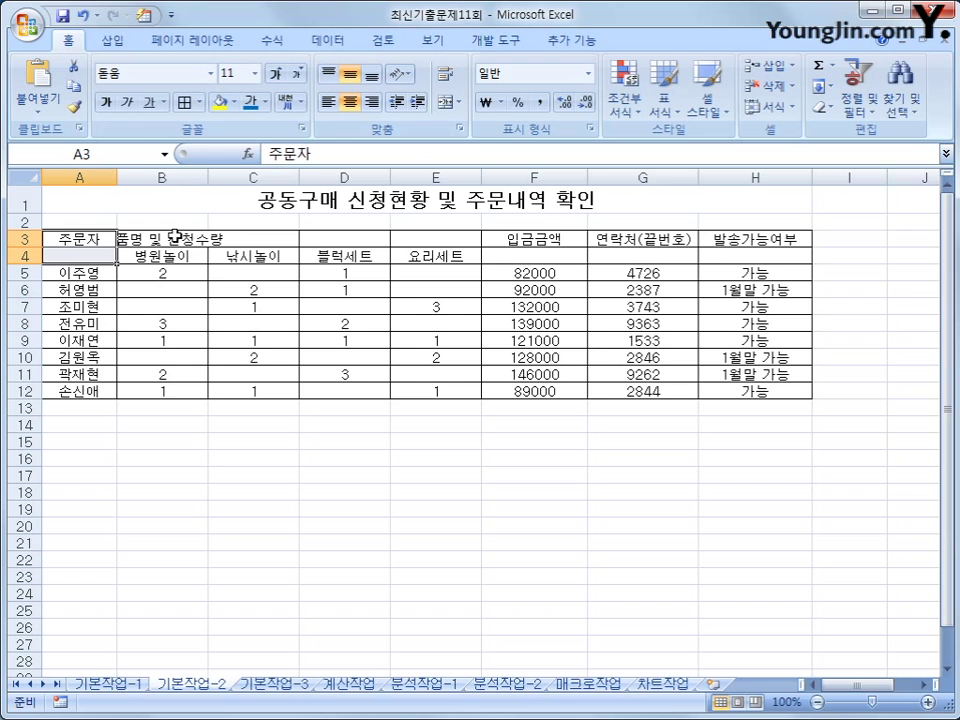
left_click_drag(175, 237, 410, 240)
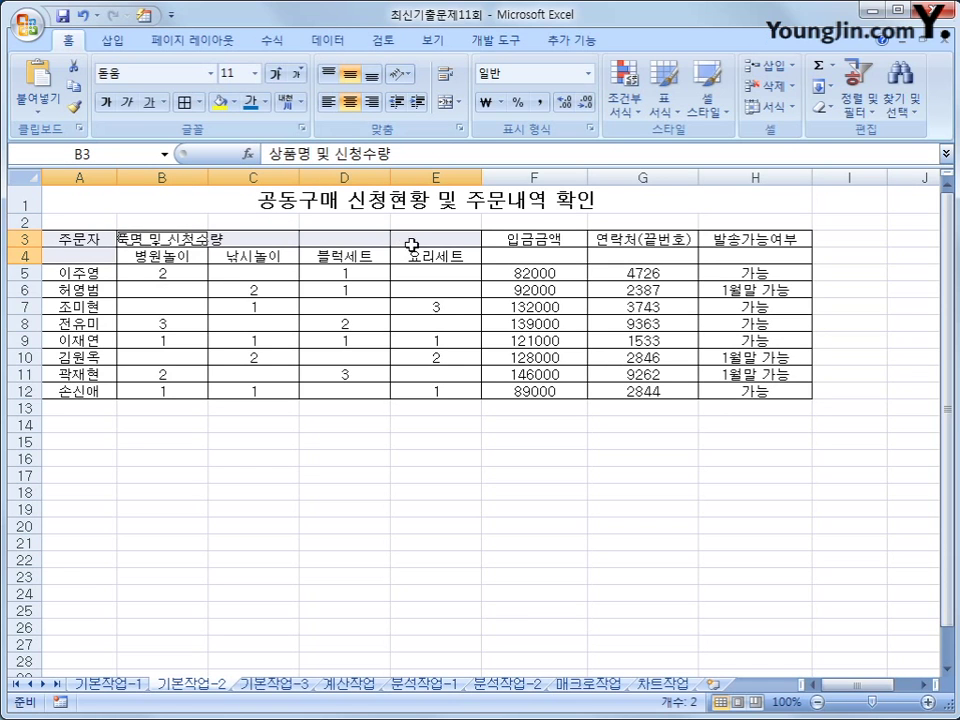
left_click(521, 243, "ctrl")
left_click_drag(521, 243, 524, 252)
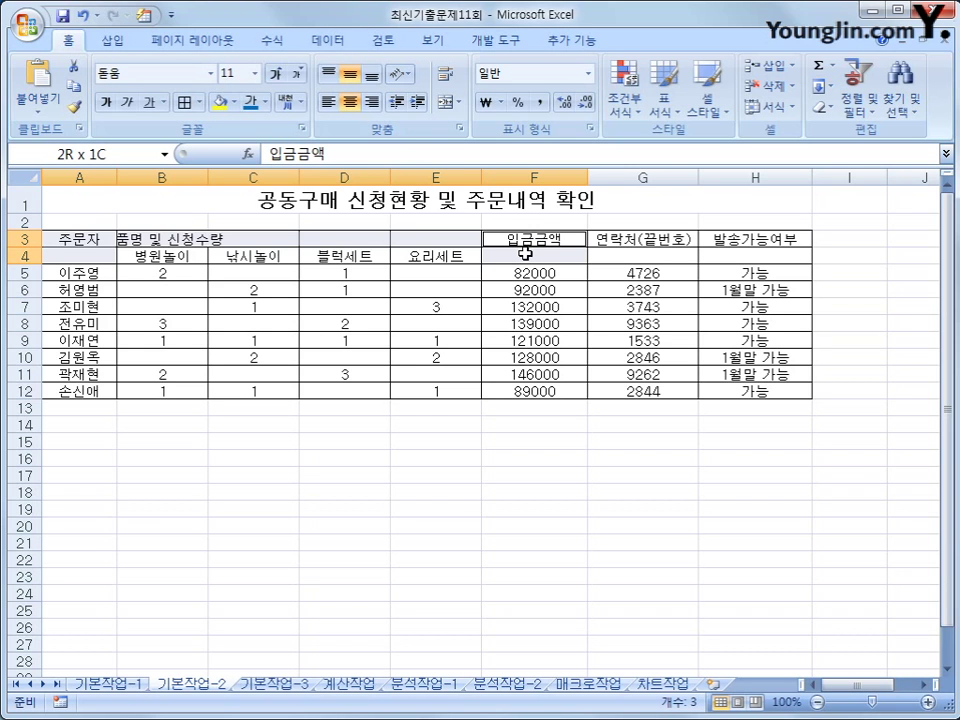
left_click_drag(524, 252, 493, 251)
left_click_drag(652, 237, 663, 252)
left_click_drag(765, 242, 767, 253)
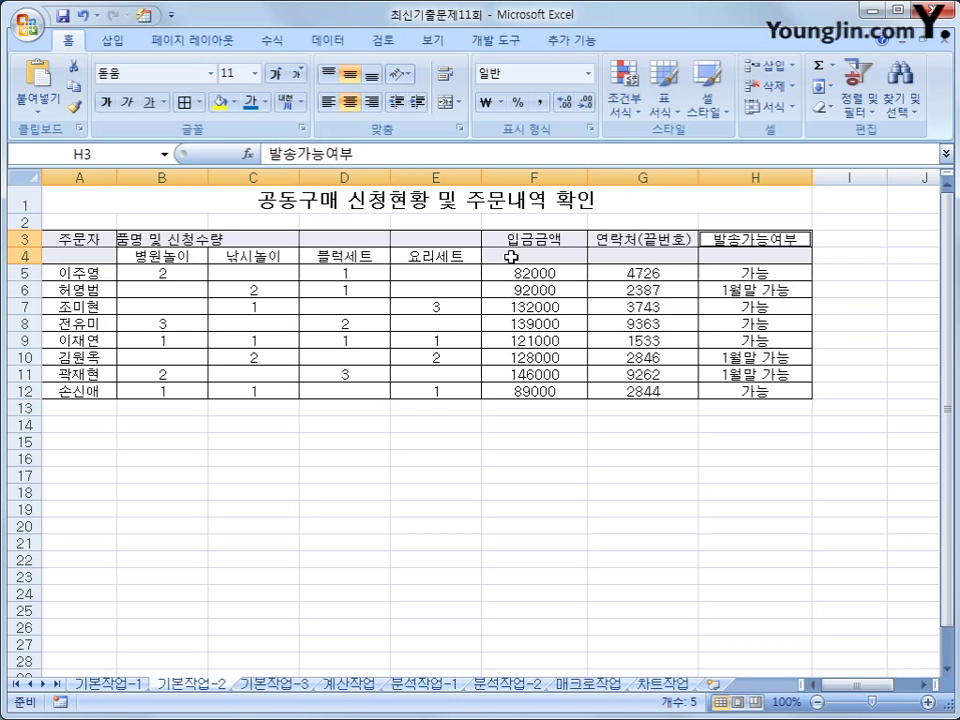
left_click(445, 102)
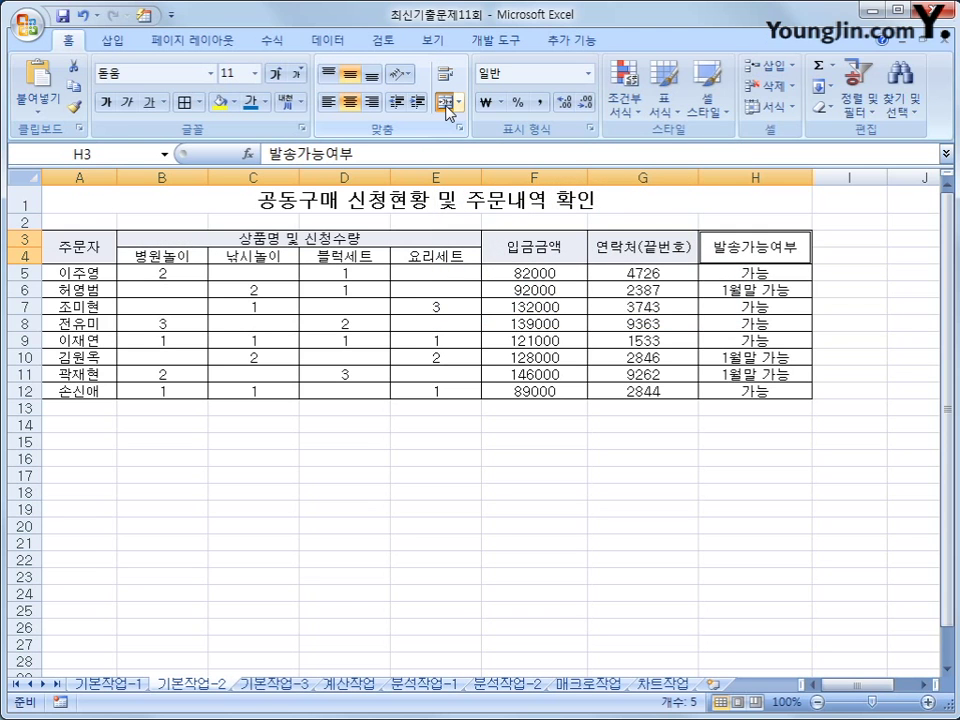
Step: Apply the currency (통화) number format to the 입금금액 amounts in F5:F12
left_click_drag(544, 272, 538, 388)
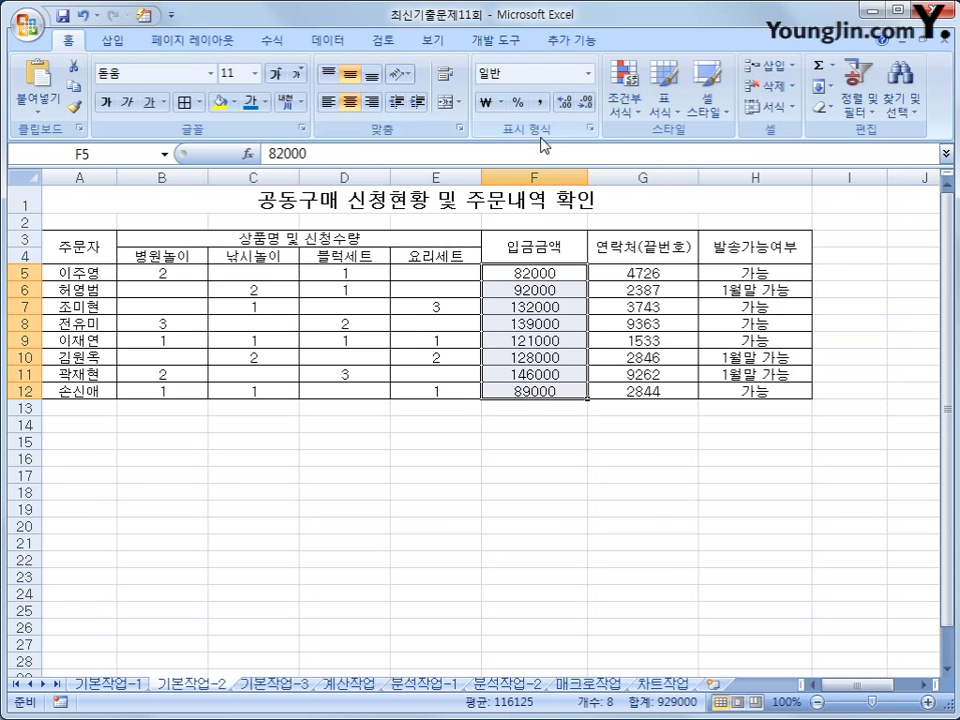
left_click(588, 74)
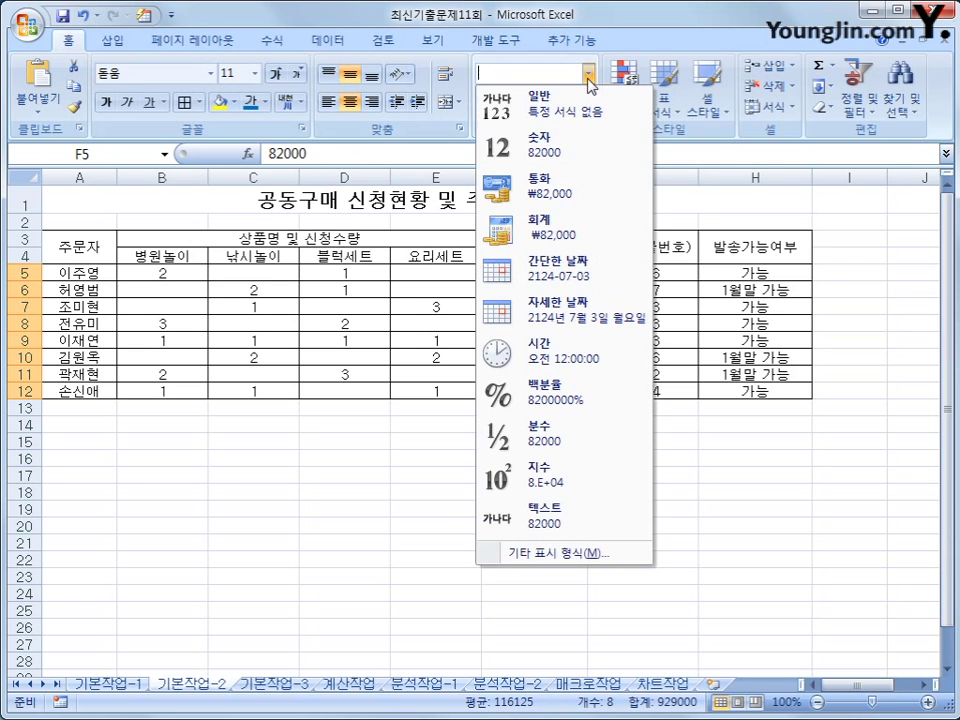
left_click(575, 192)
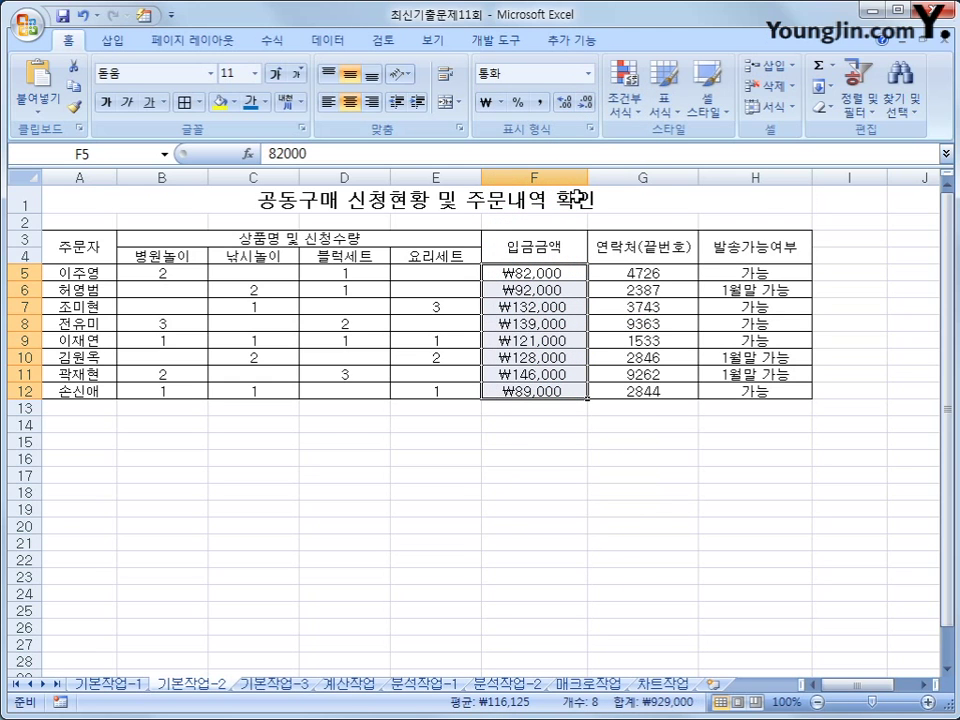
Step: Insert a comment on the 발송가능여부 header in H3, replacing the default author text with "1월 20일 현재"
left_click(740, 248)
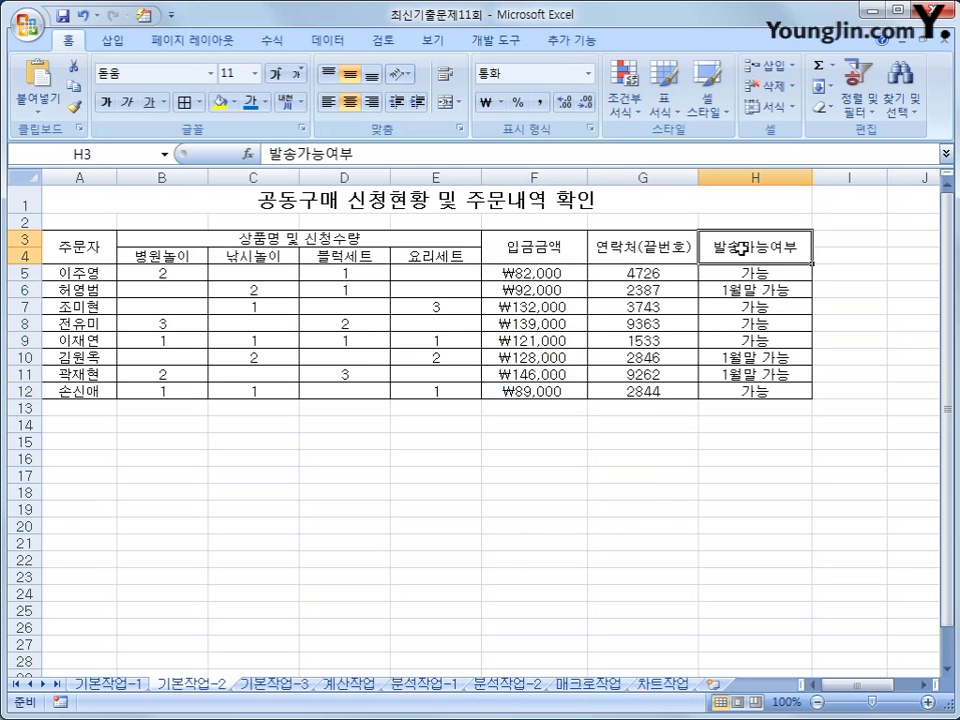
right_click(740, 248)
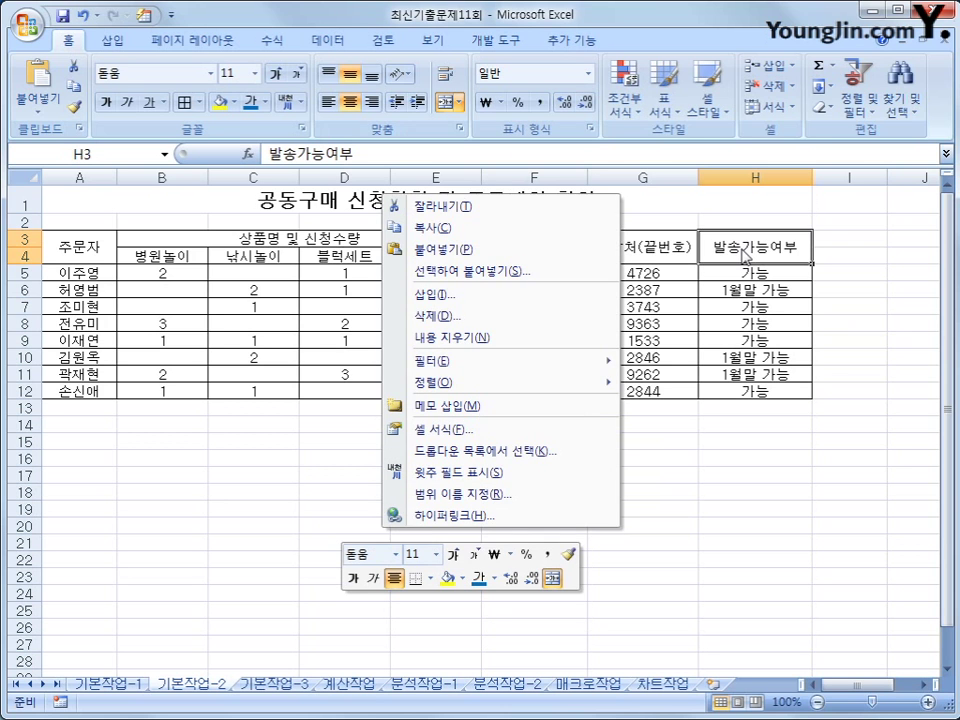
left_click(577, 407)
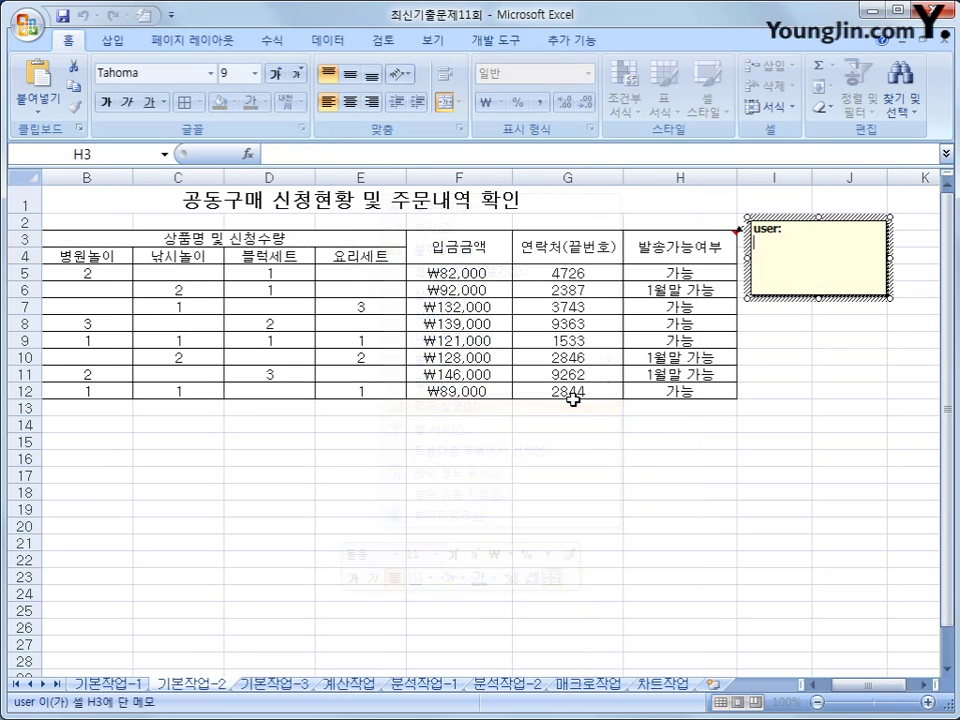
key("BackSpace")
key("BackSpace")
key("BackSpace")
key("BackSpace")
key("BackSpace")
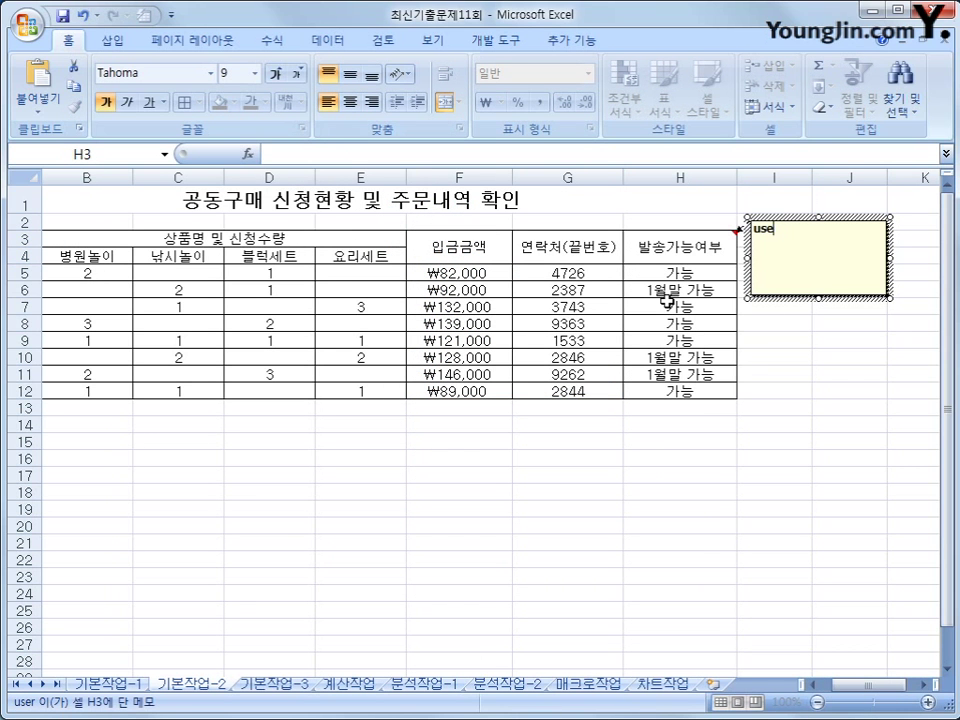
type("1월 20일 현재")
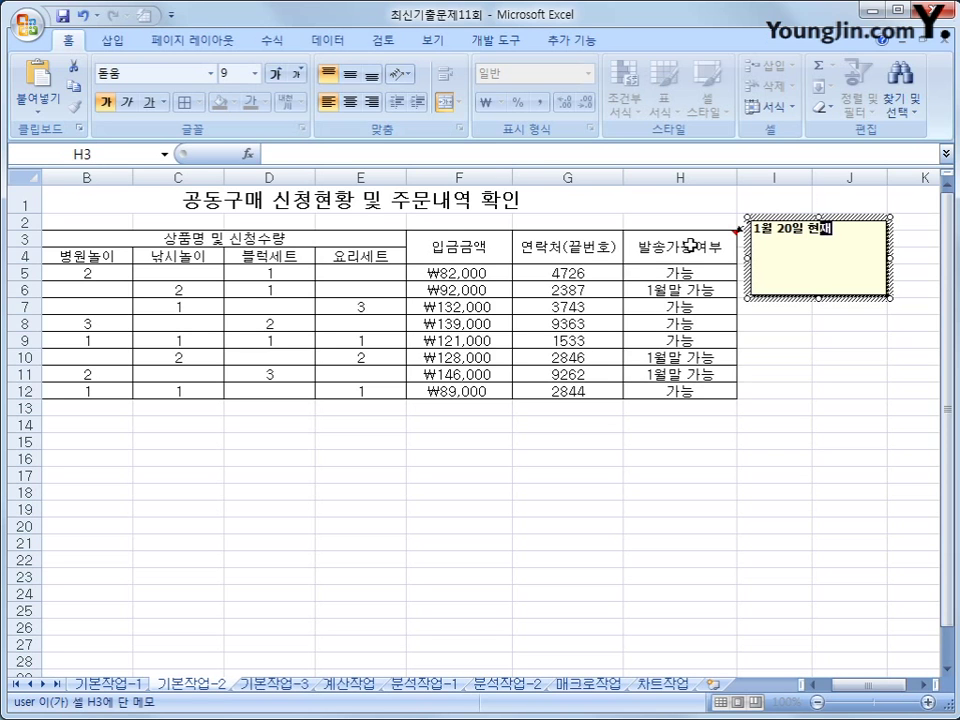
Step: Set the comment on cell H3 to stay displayed on the sheet
left_click(690, 242)
right_click(690, 242)
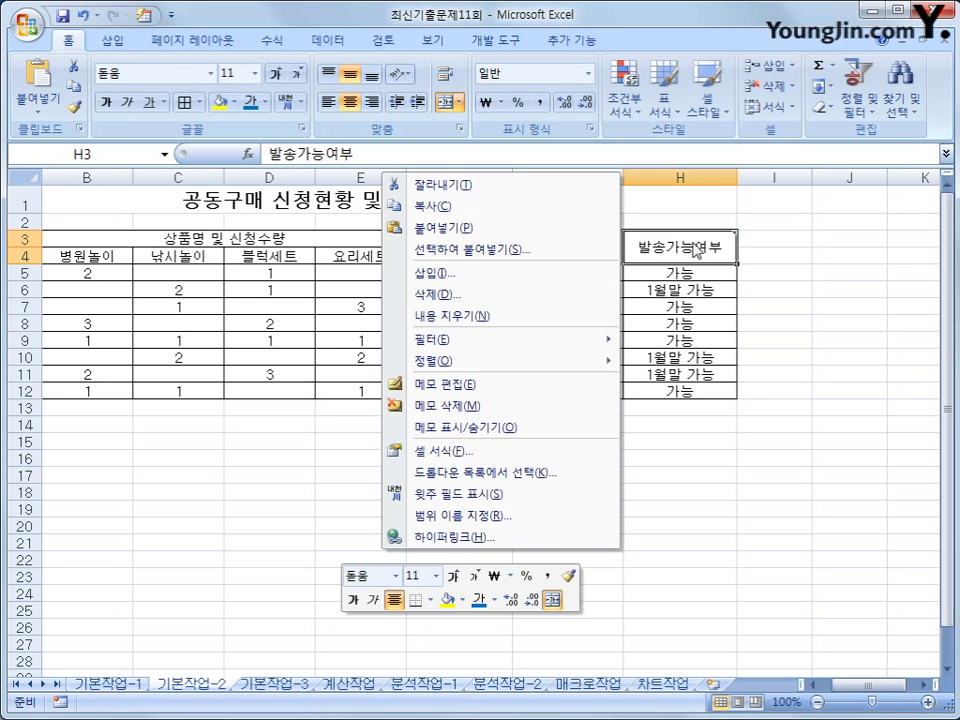
left_click(560, 430)
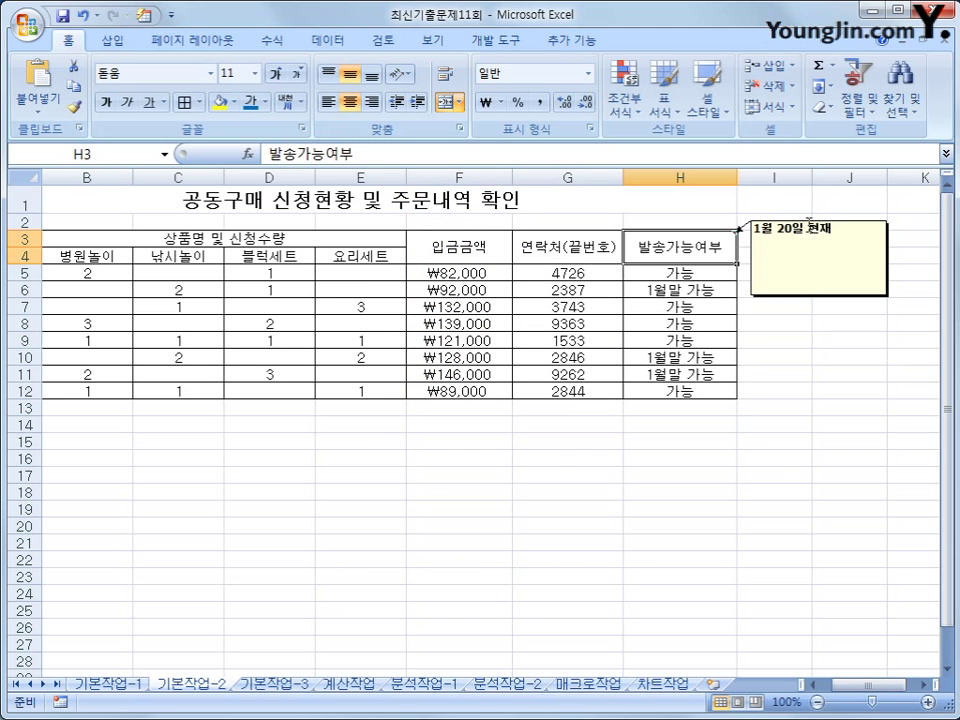
Step: Turn on automatic sizing (자동 크기) for the H3 comment box in its comment formatting
left_click(810, 214)
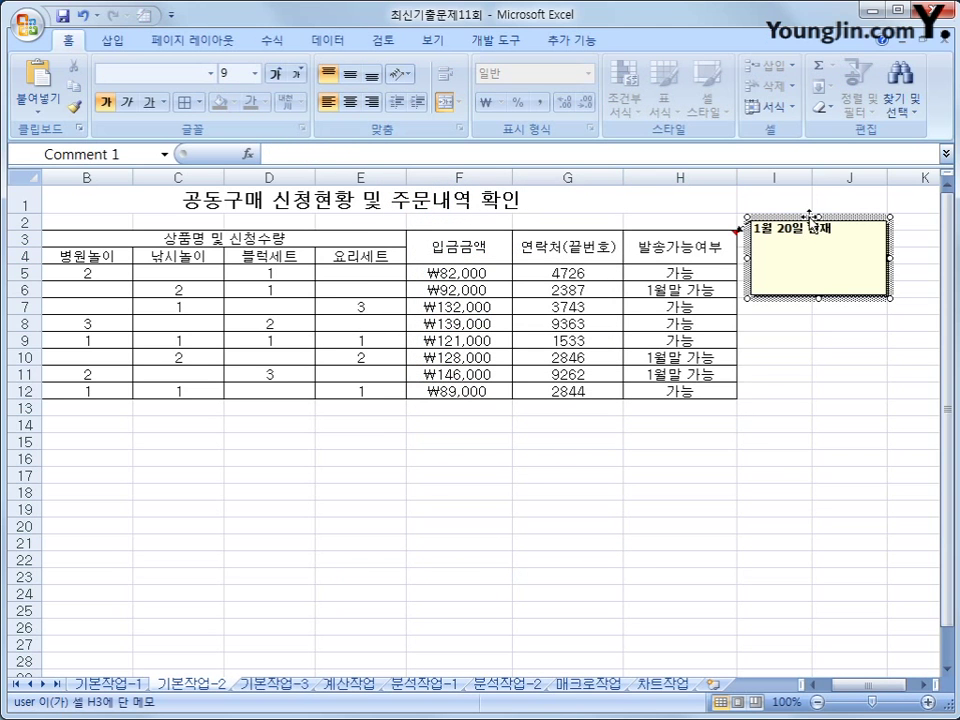
key("shift+F10")
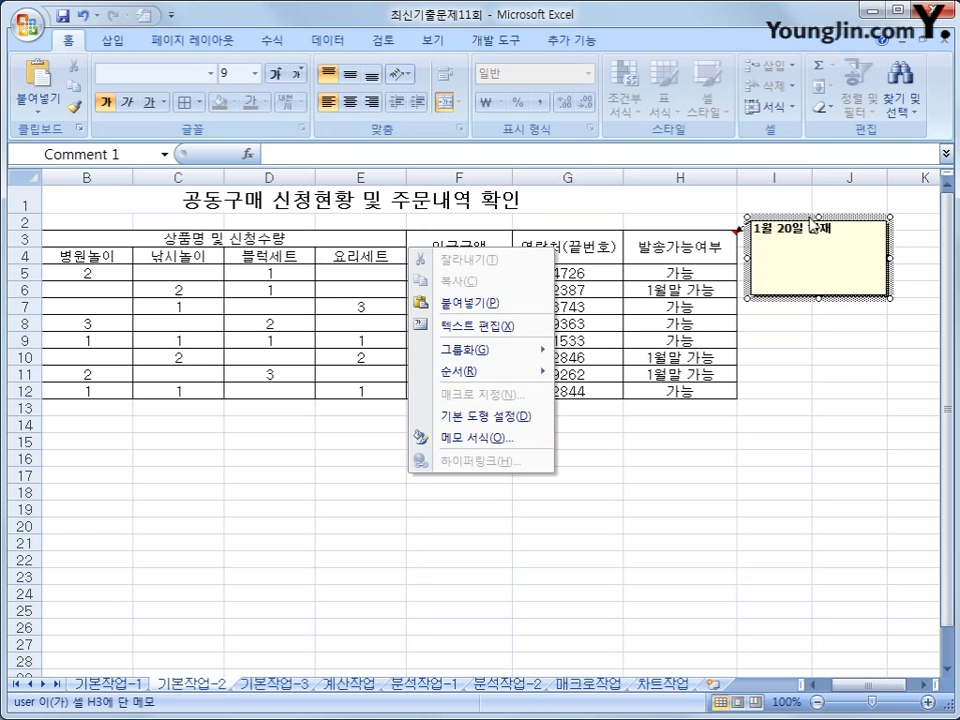
left_click(502, 439)
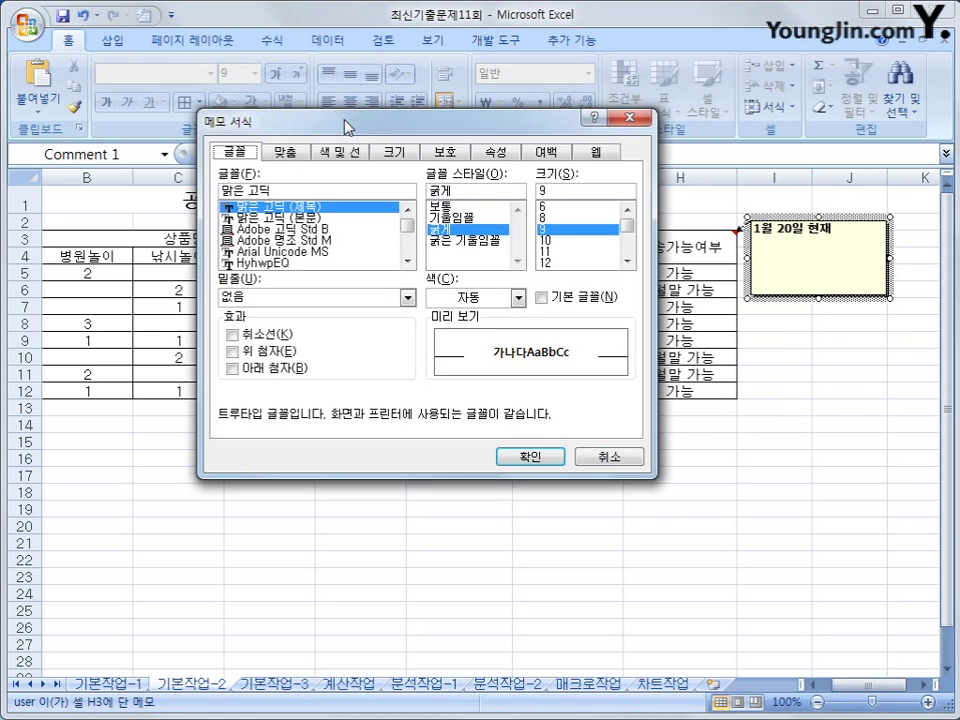
left_click(283, 153)
left_click(281, 245)
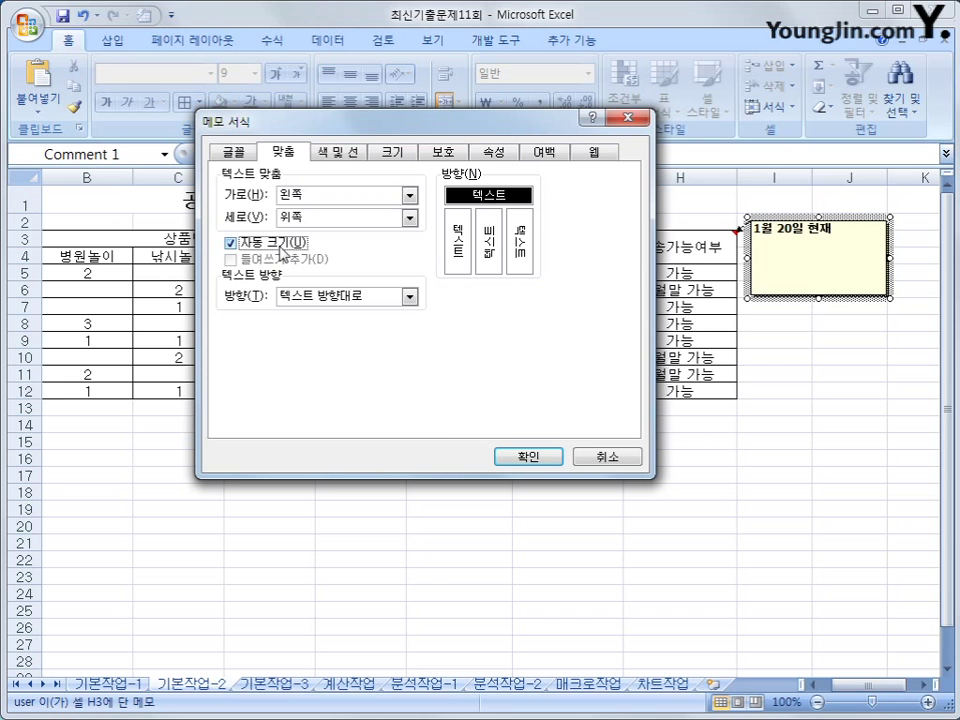
left_click(524, 457)
left_click(858, 535)
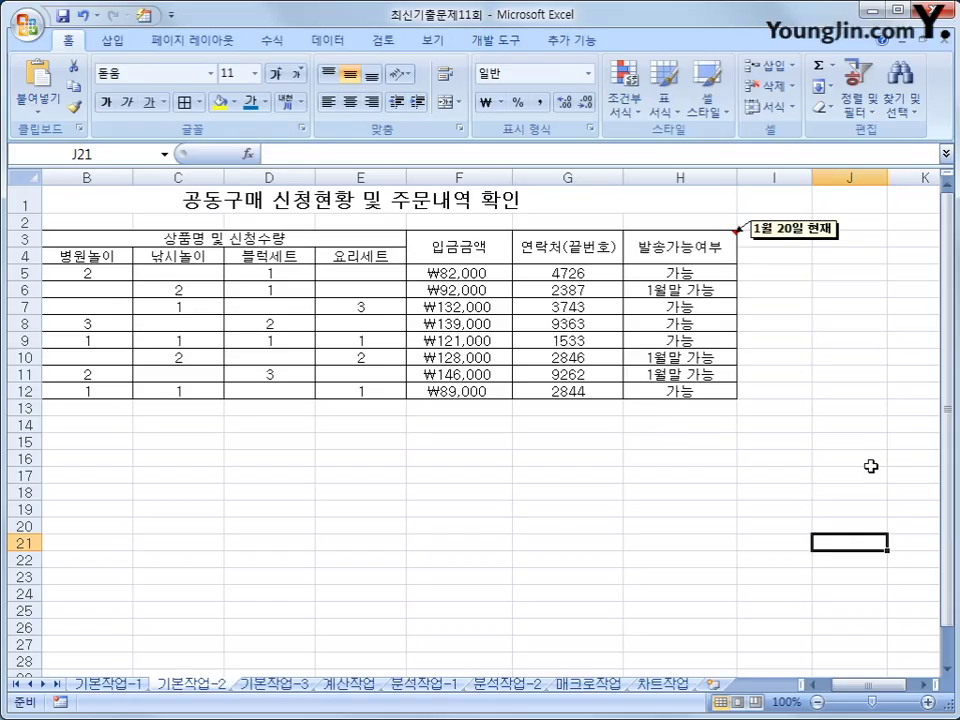
Step: On the 기본작업-3 sheet, copy the 연장수당 and 자격수당 headers to C15:D15 for the filter criteria
left_click(262, 686)
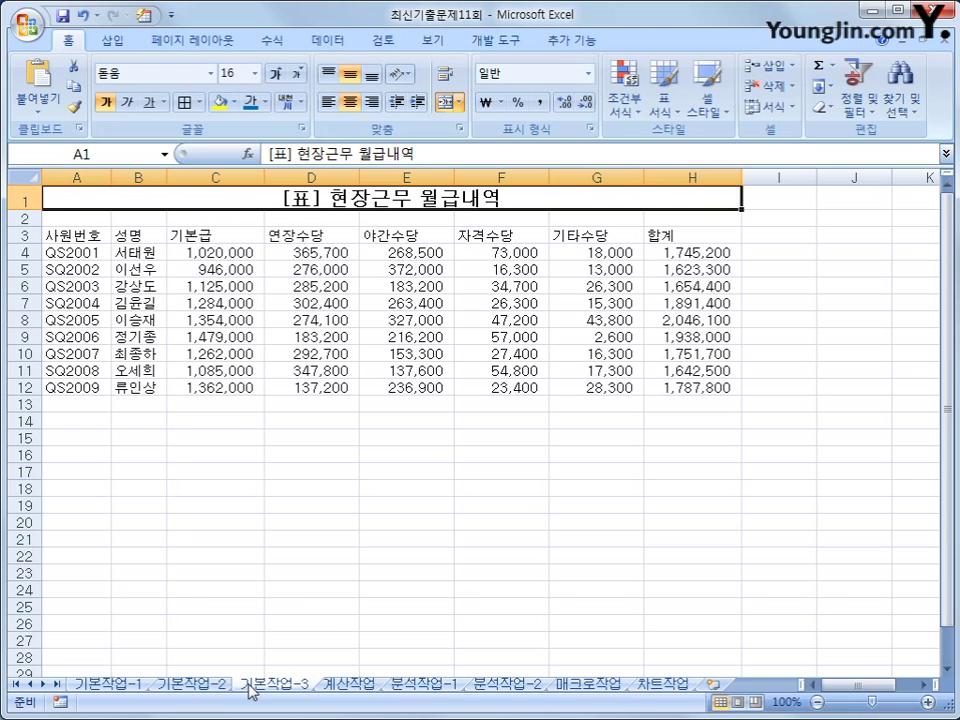
left_click(329, 238)
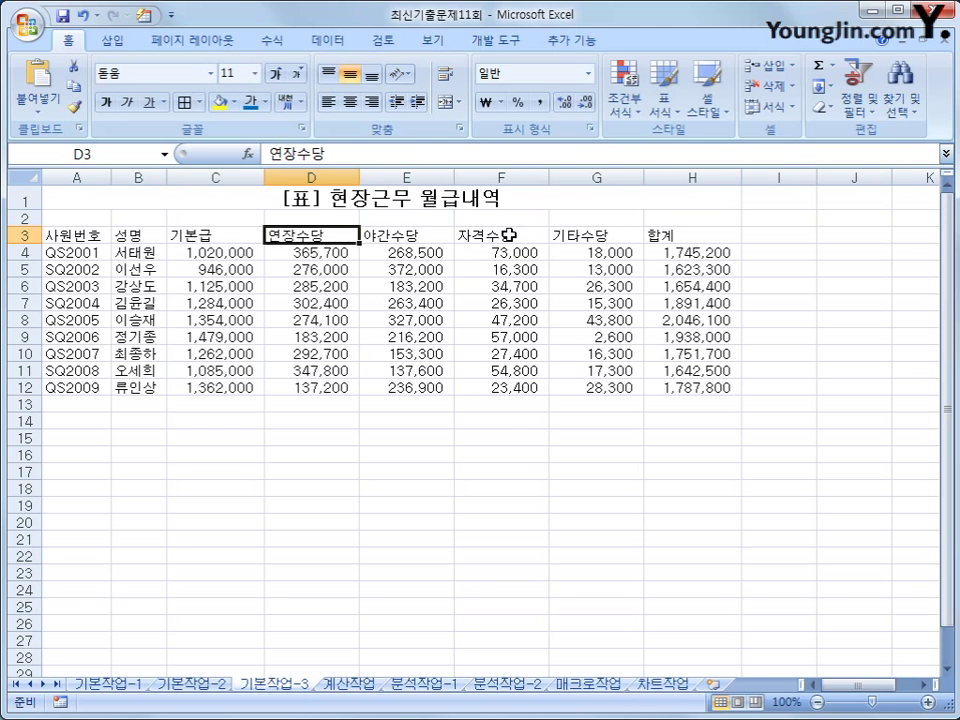
left_click(509, 235, "ctrl")
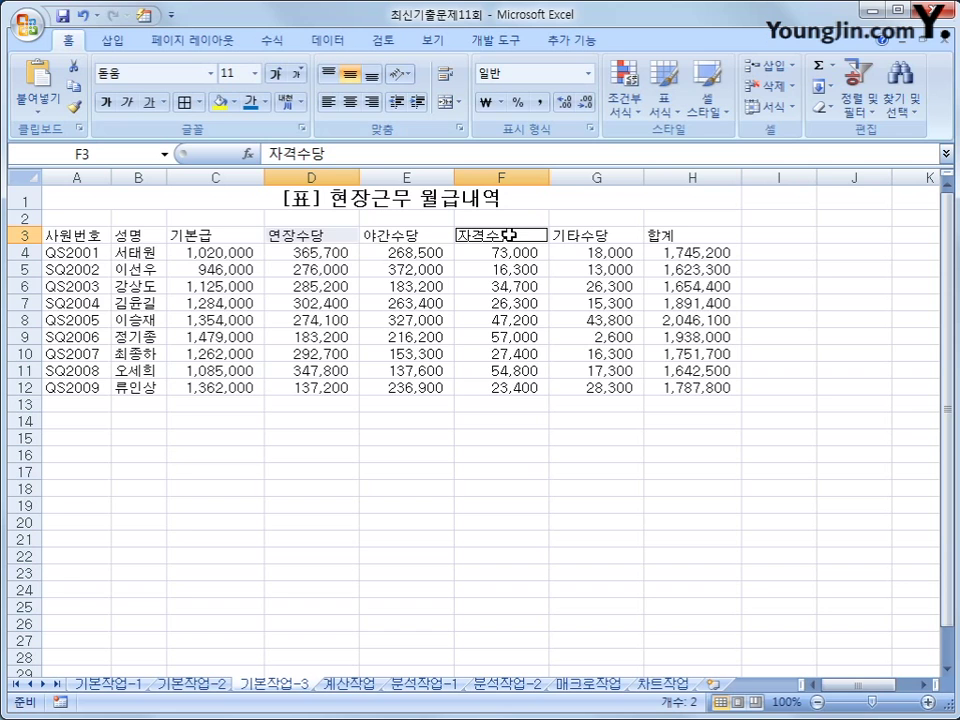
key("ctrl+c")
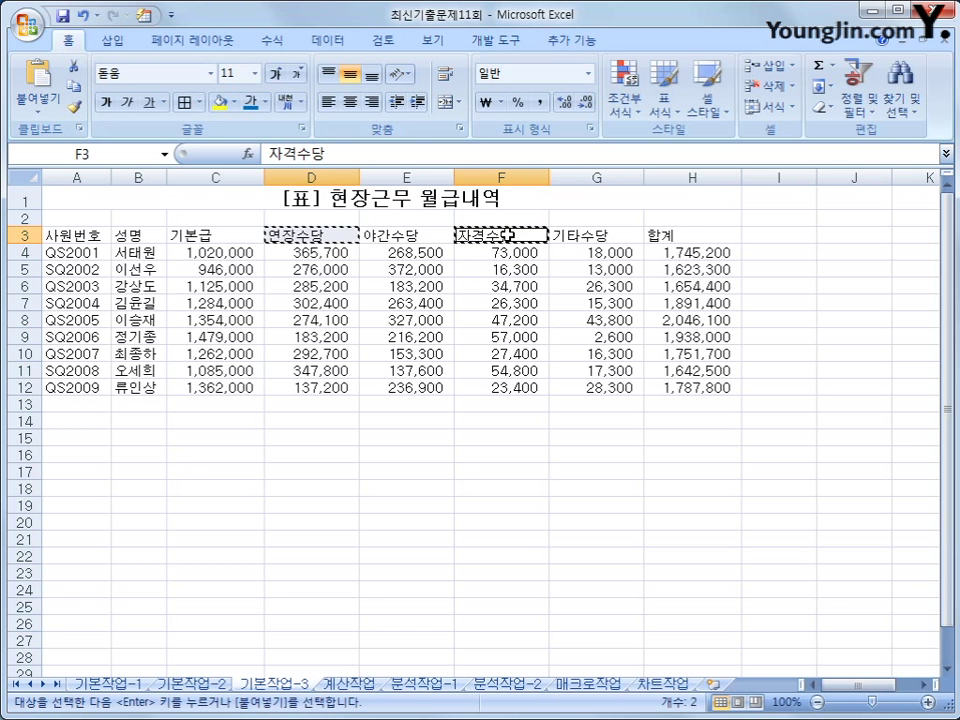
left_click(190, 441)
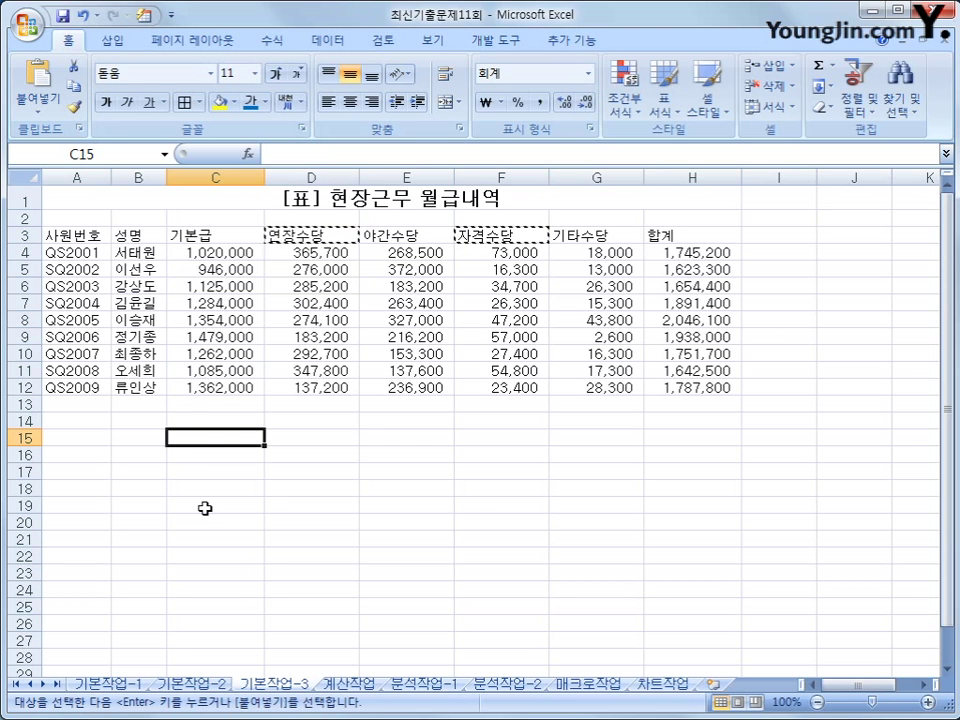
key("ctrl+v")
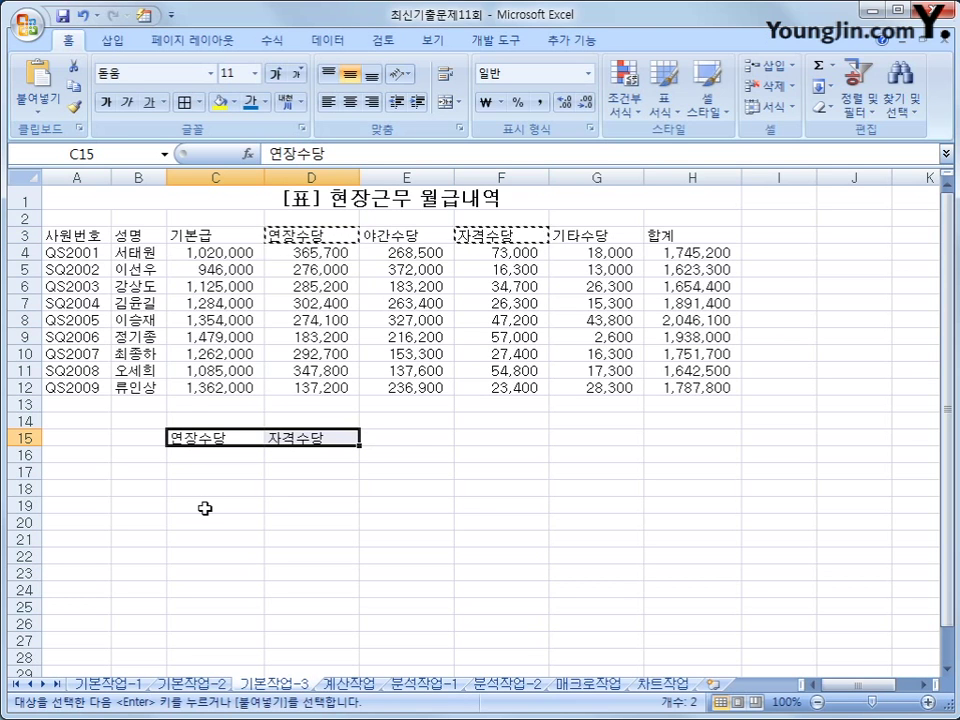
Step: Enter the OR criteria under the copied headers: >=300000 for 연장수당 in C16 and >=50000 for 자격수당 in D17
left_click(206, 456)
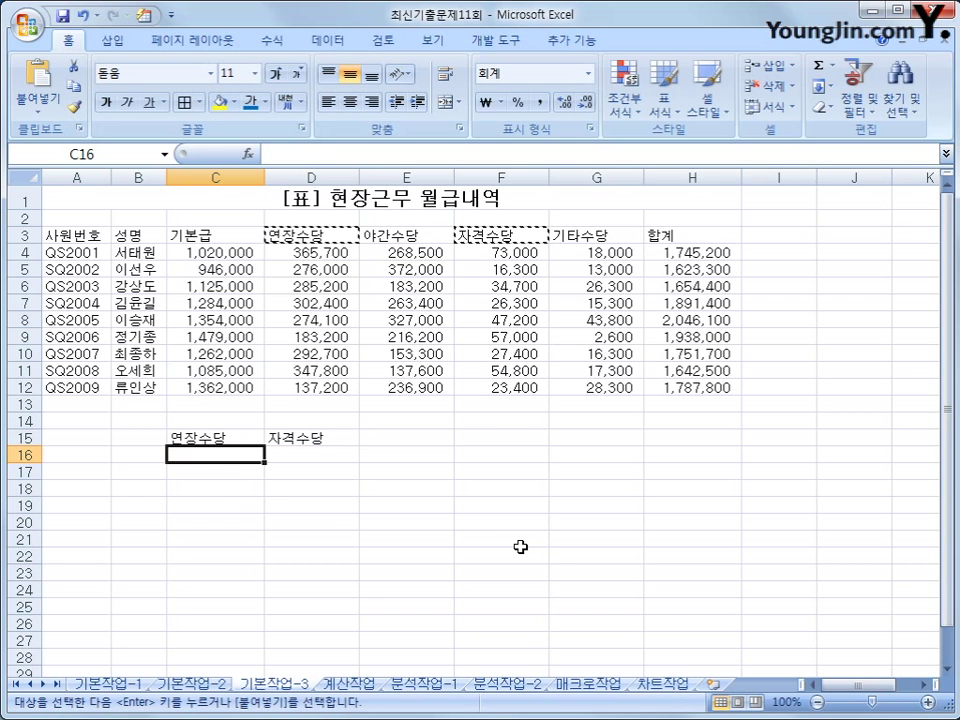
type(">=")
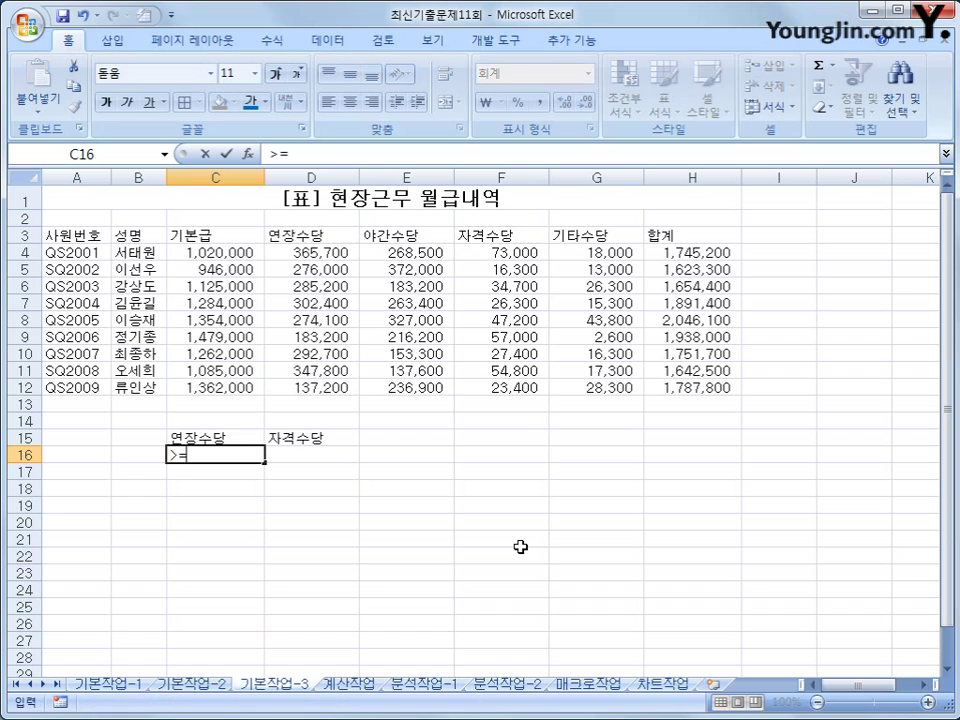
type("300000")
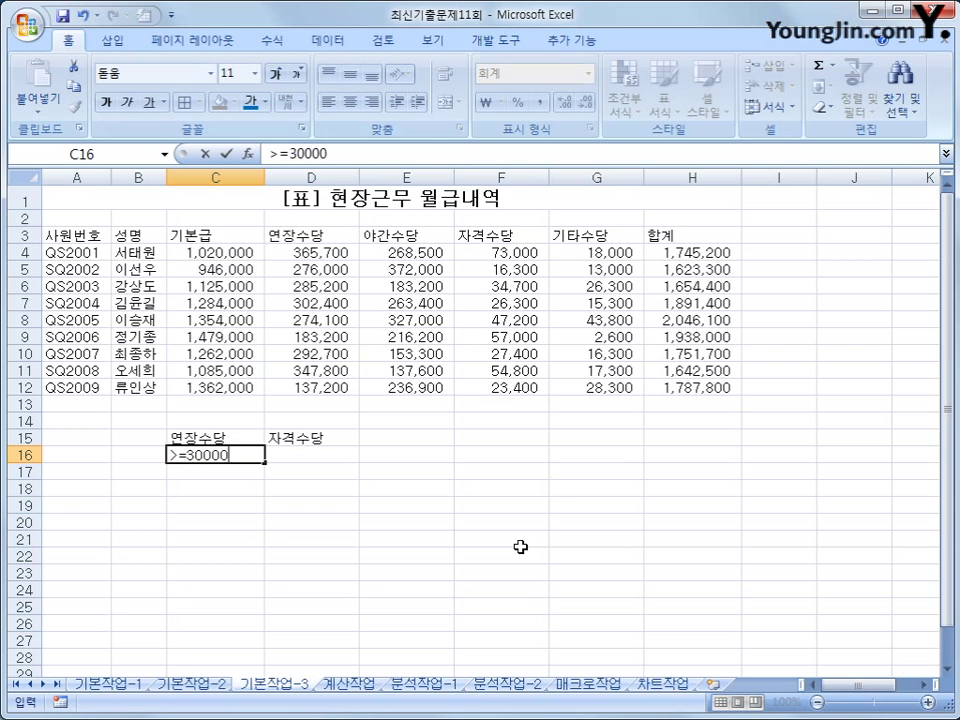
key("Return")
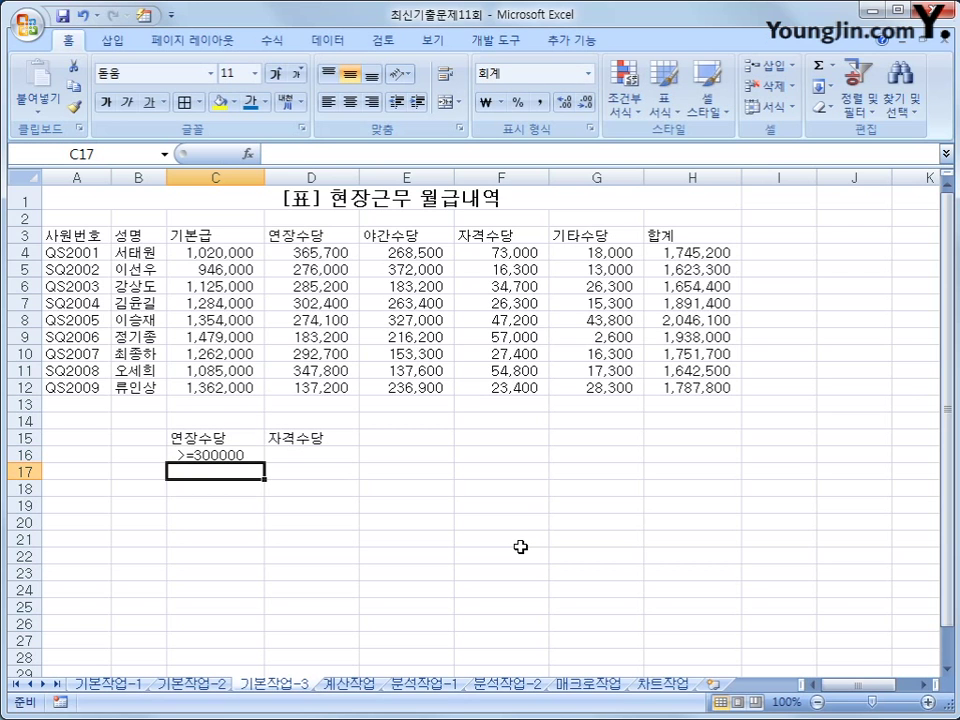
key("Up")
key("Down")
key("Right")
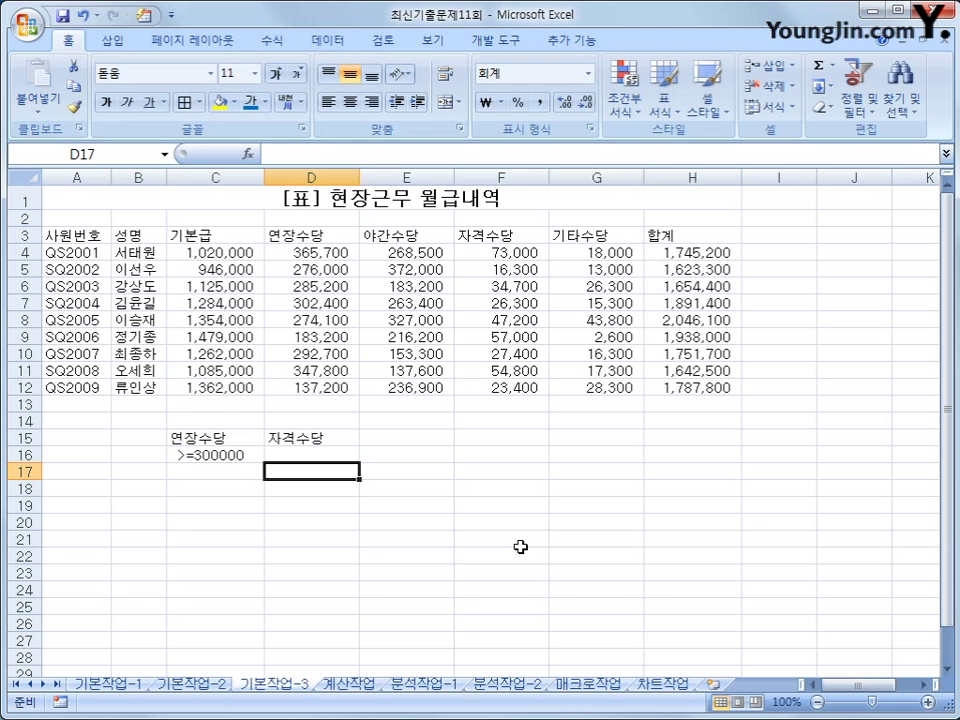
type(">")
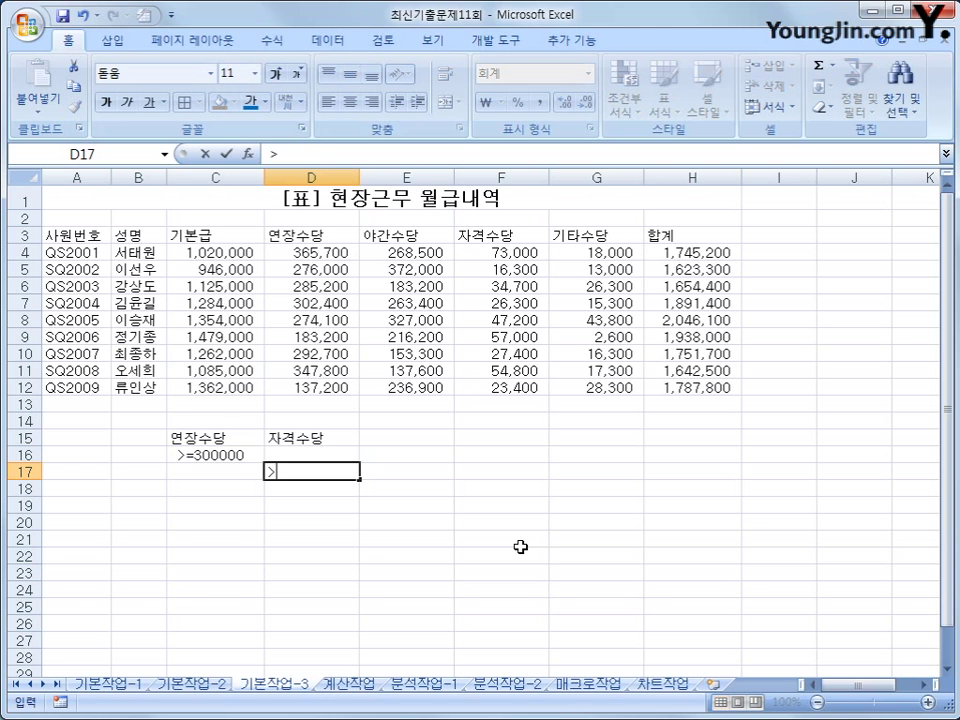
type("=50000")
key("Return")
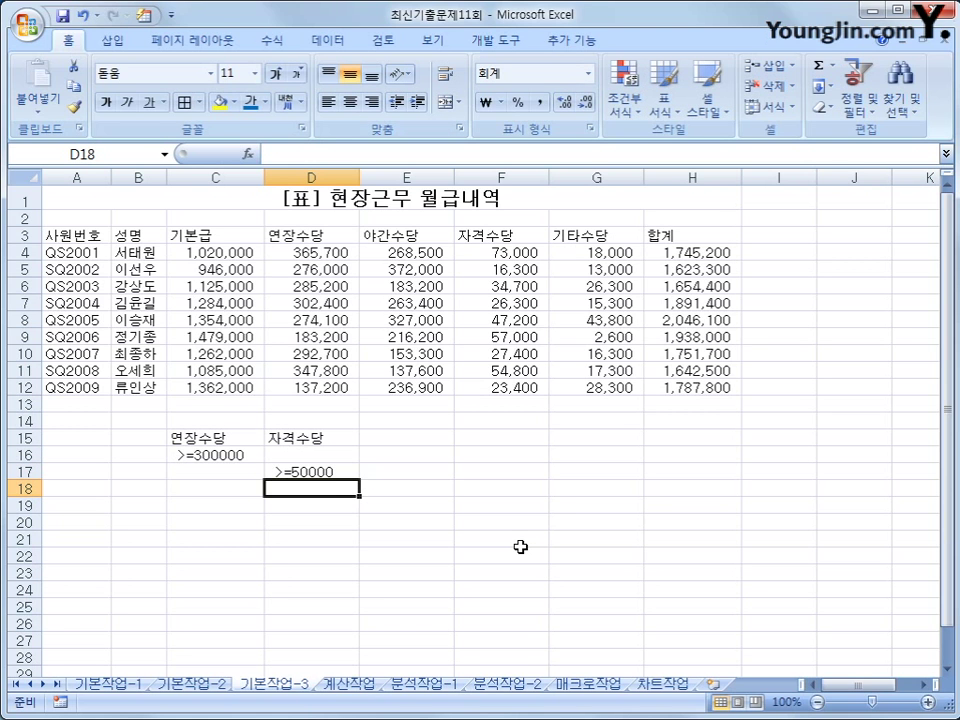
left_click_drag(215, 438, 295, 473)
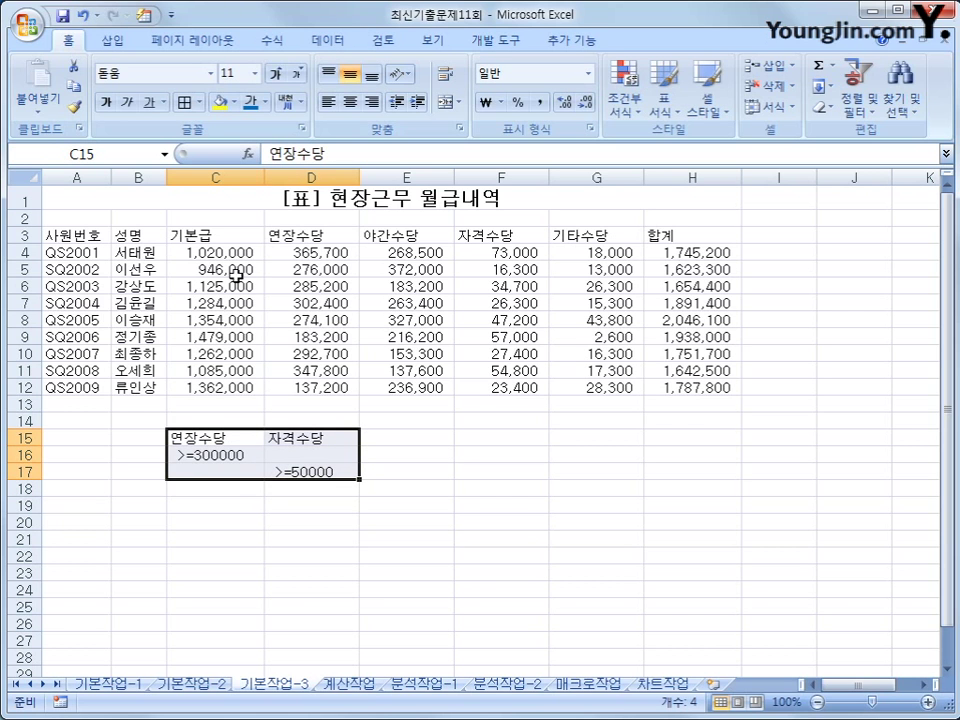
Step: Start an advanced filter (고급 필터) on the salary table A3:H12 with C15:D17 as the criteria range
left_click(164, 236)
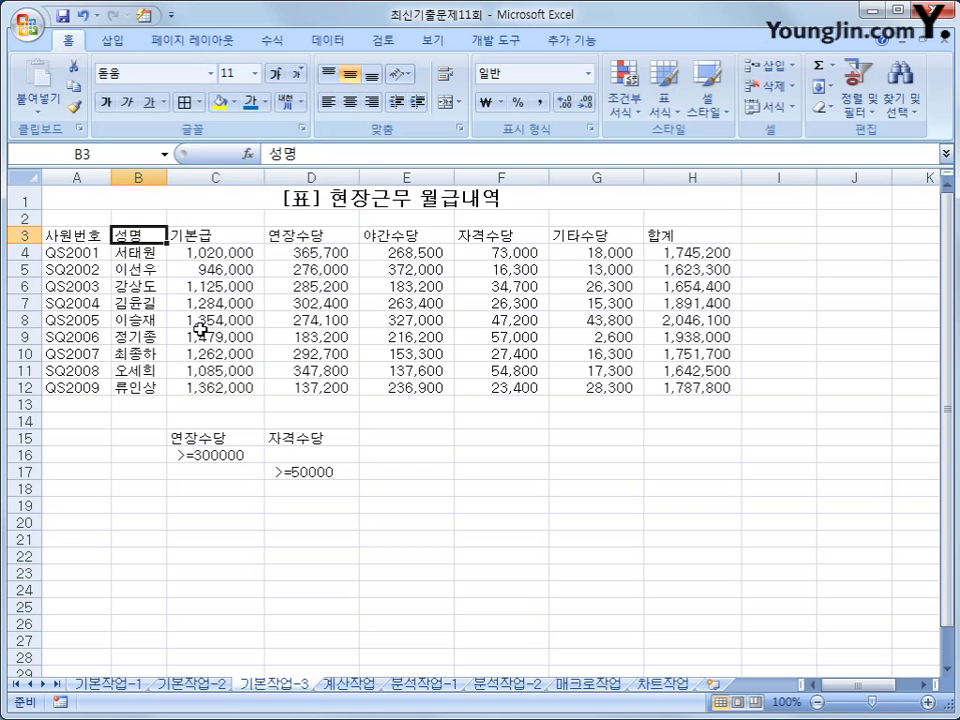
left_click(323, 42)
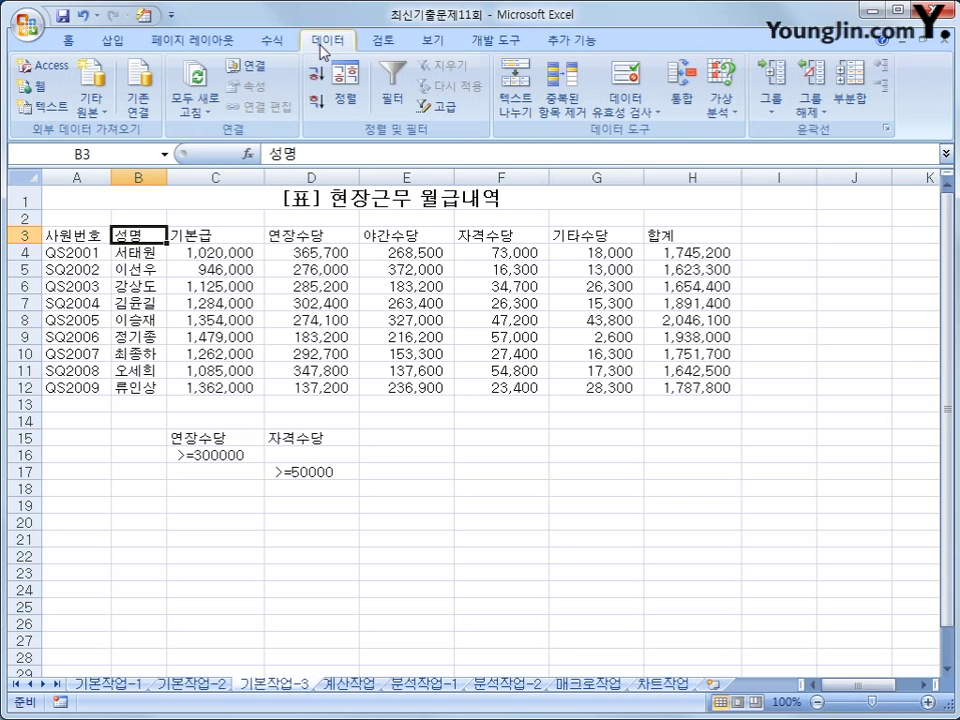
left_click(453, 119)
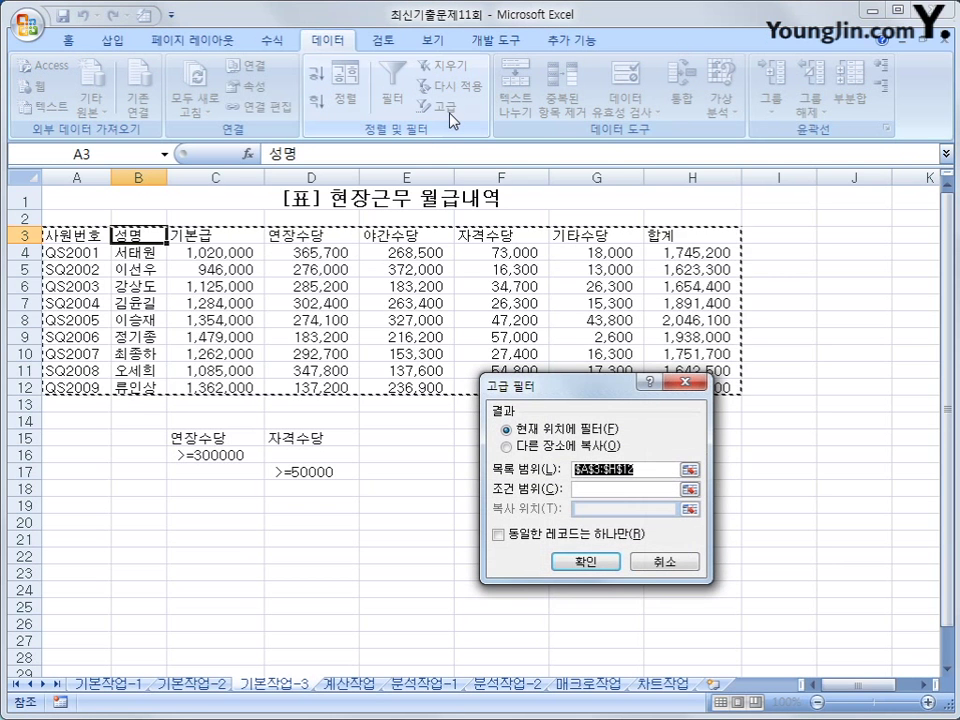
left_click(627, 489)
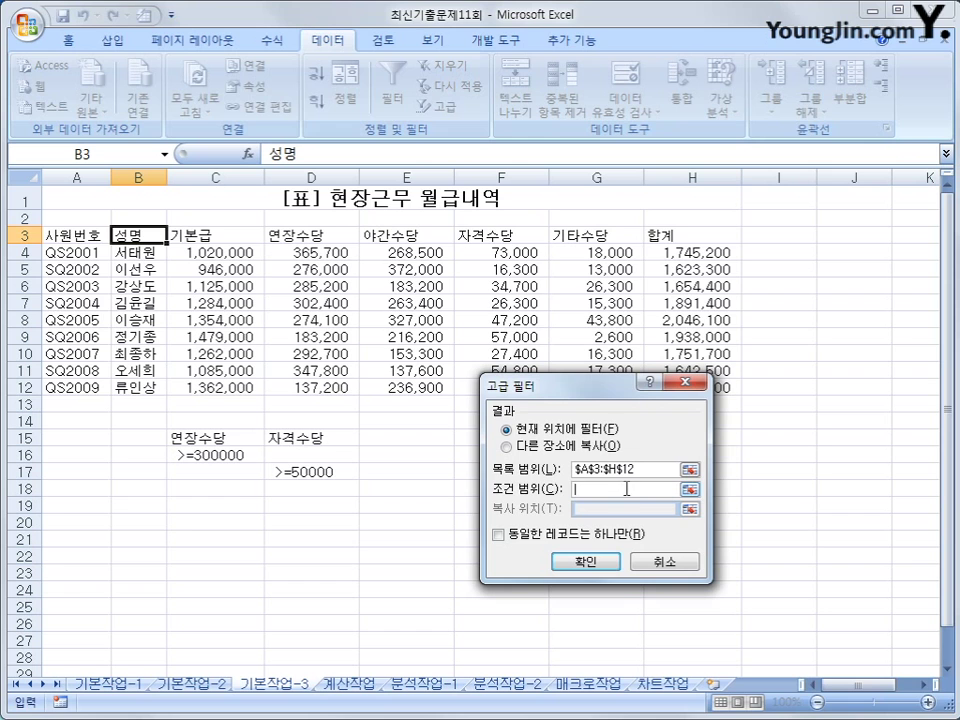
left_click(232, 441)
left_click_drag(232, 441, 299, 467)
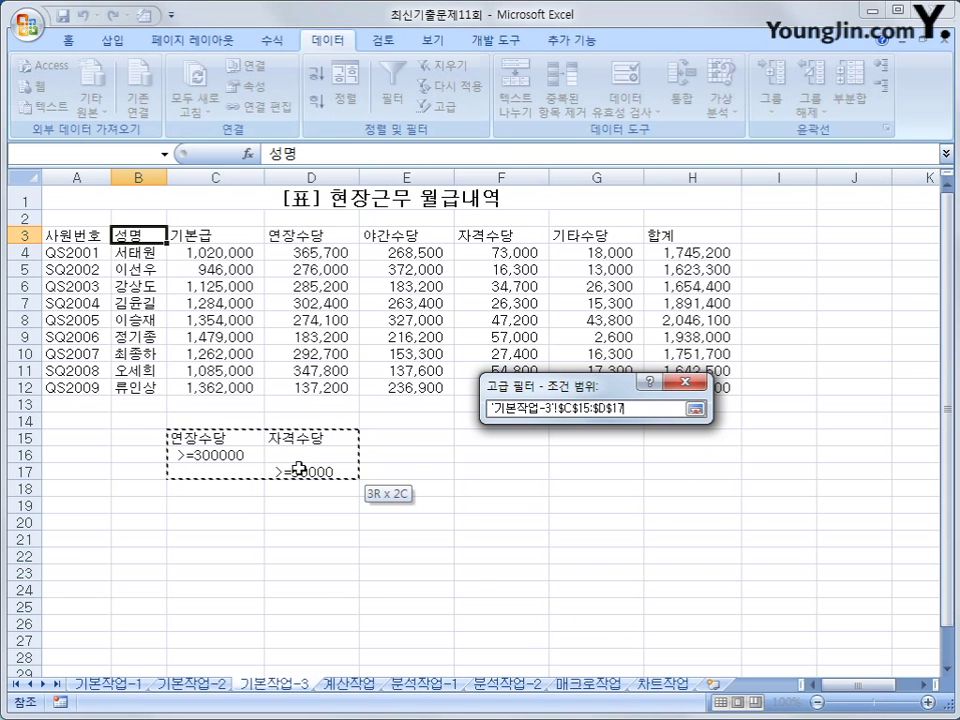
key("Return")
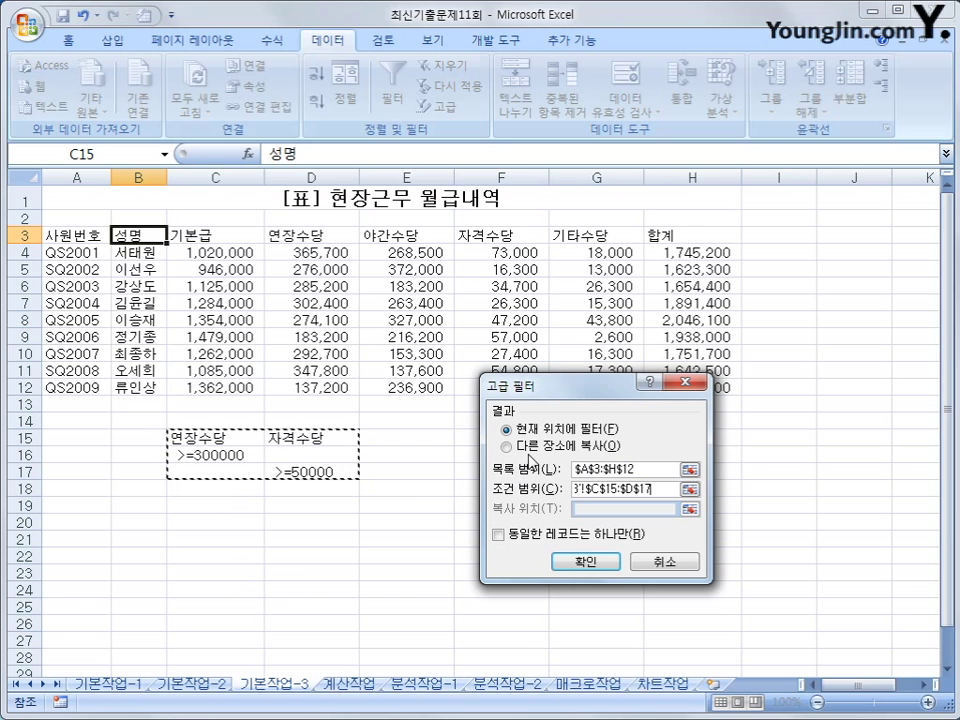
Step: Set the advanced filter to copy its results to another location starting at A22, and run it
left_click(540, 446)
left_click(587, 507)
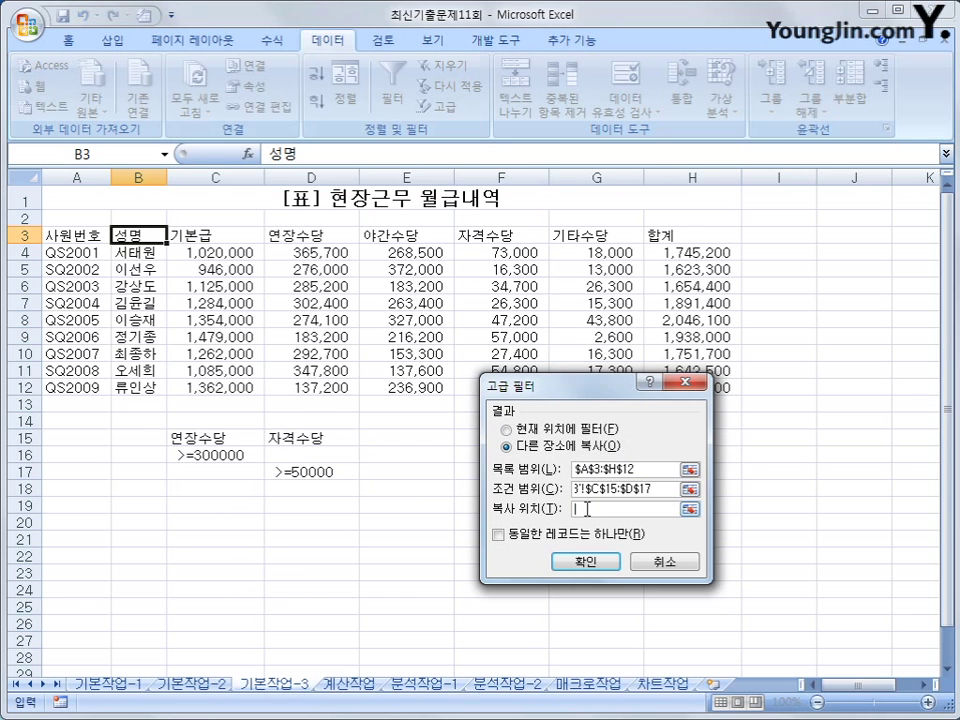
left_click(73, 558)
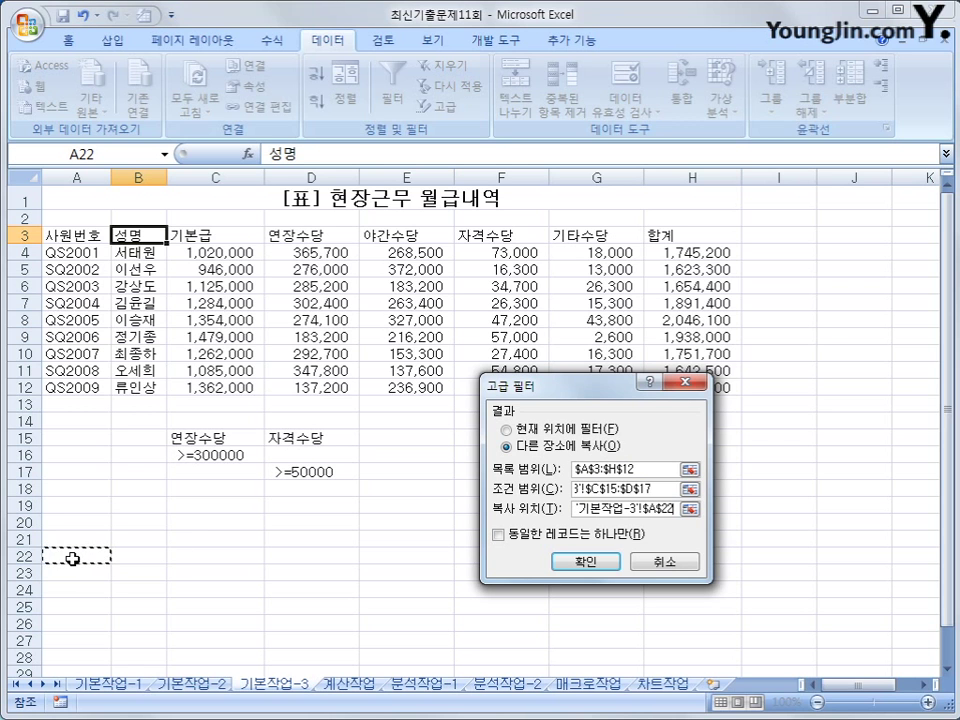
left_click(579, 570)
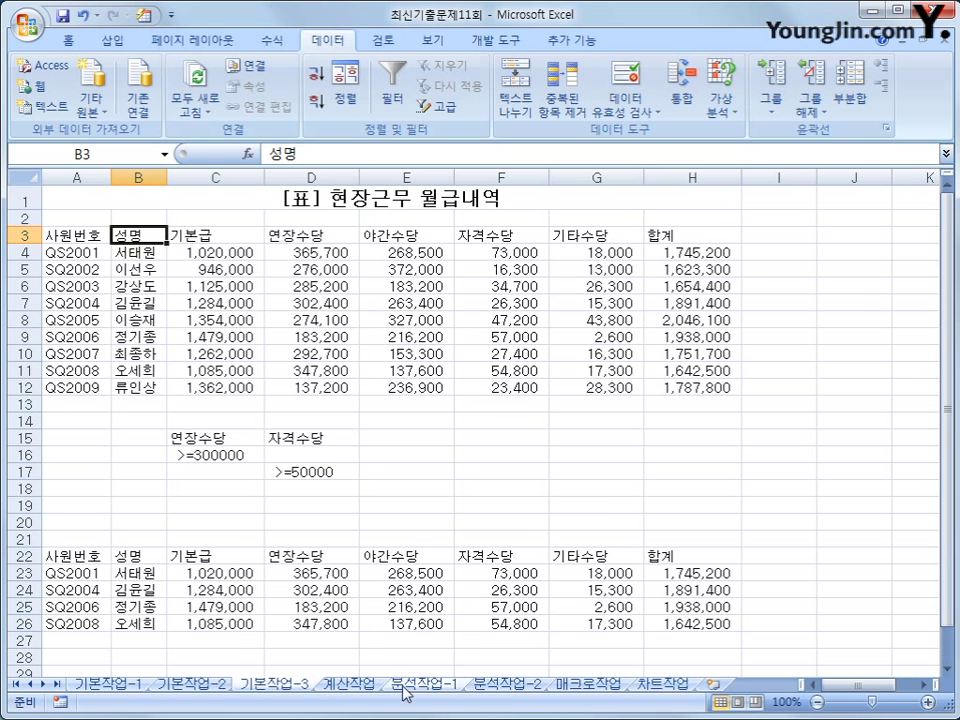
Step: On the 계산작업 sheet, calculate 사과류 판매합계 in D12 with =SUMIF(A3:A10,"*사과",D3:D10)
left_click(360, 684)
scroll(409, 630, "up", 3)
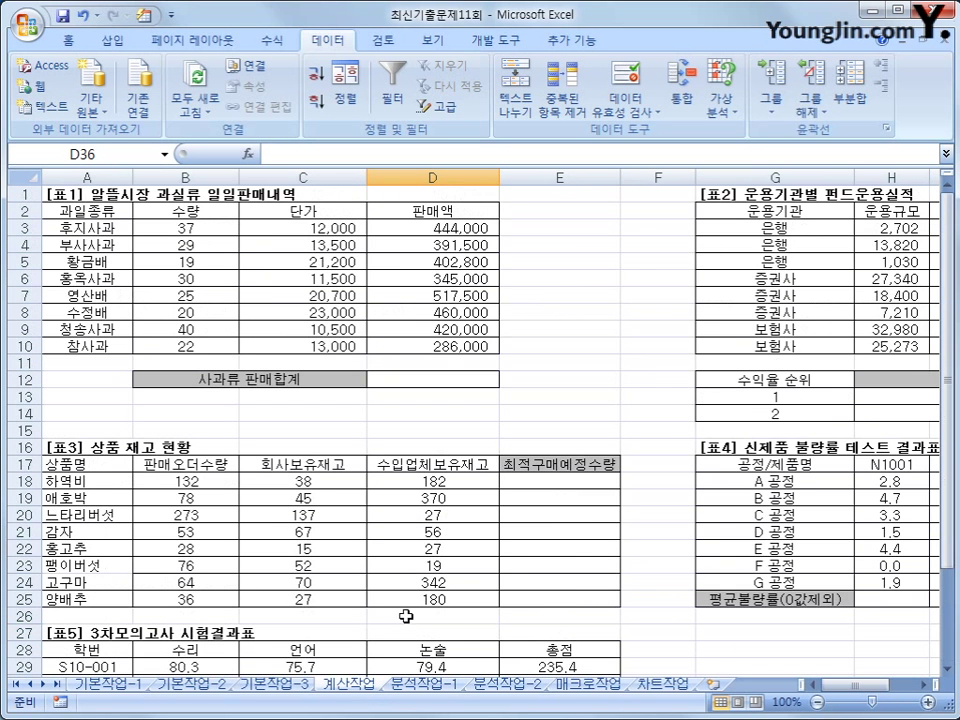
left_click(401, 377)
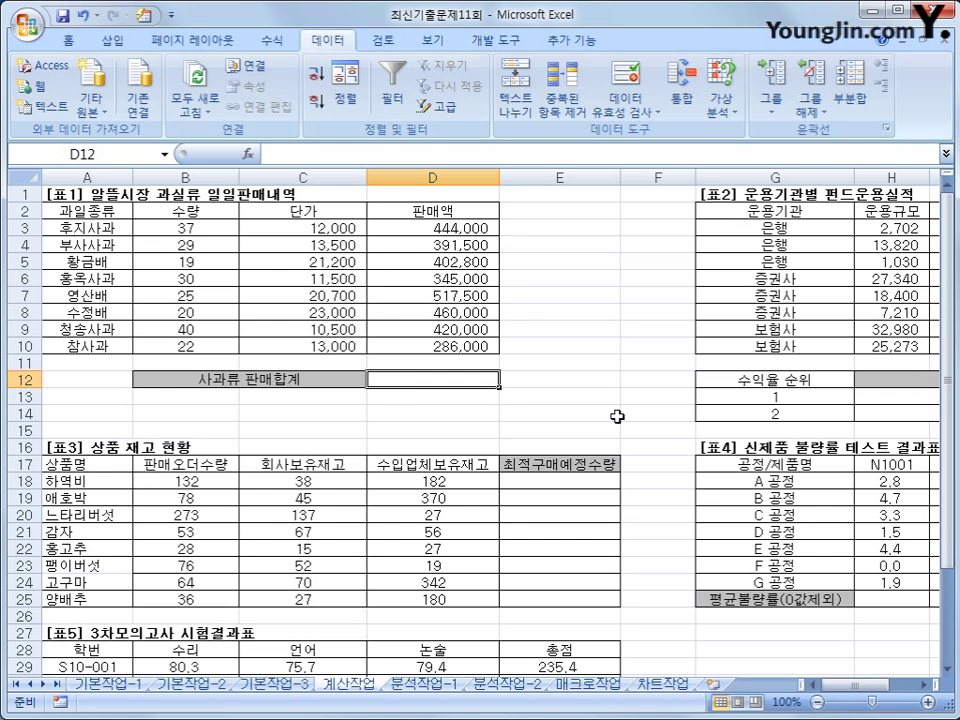
type("=")
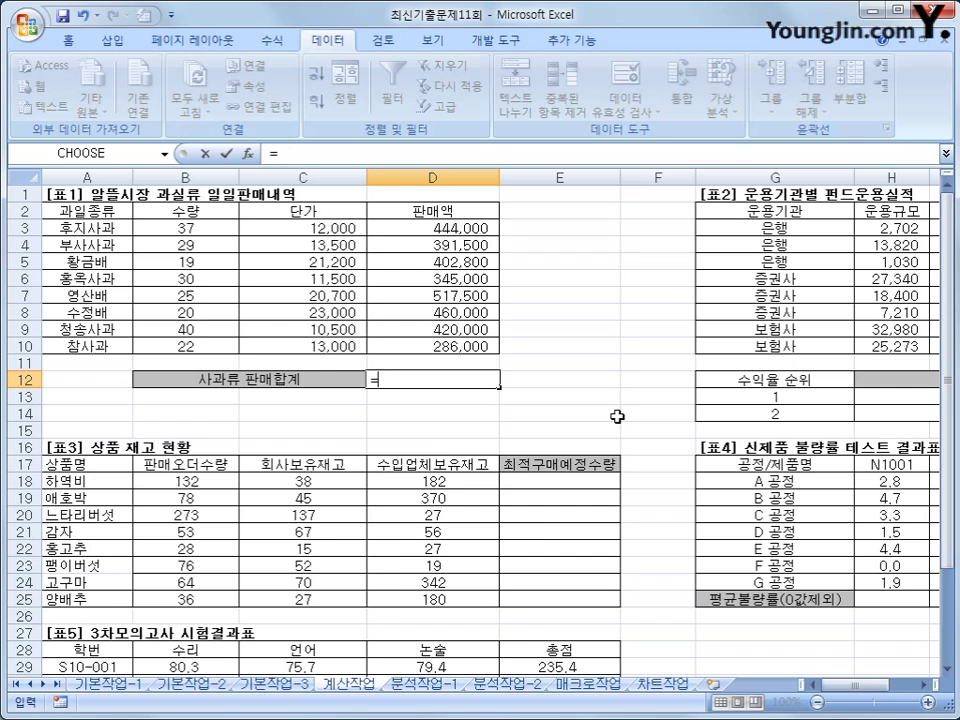
type("sumif(")
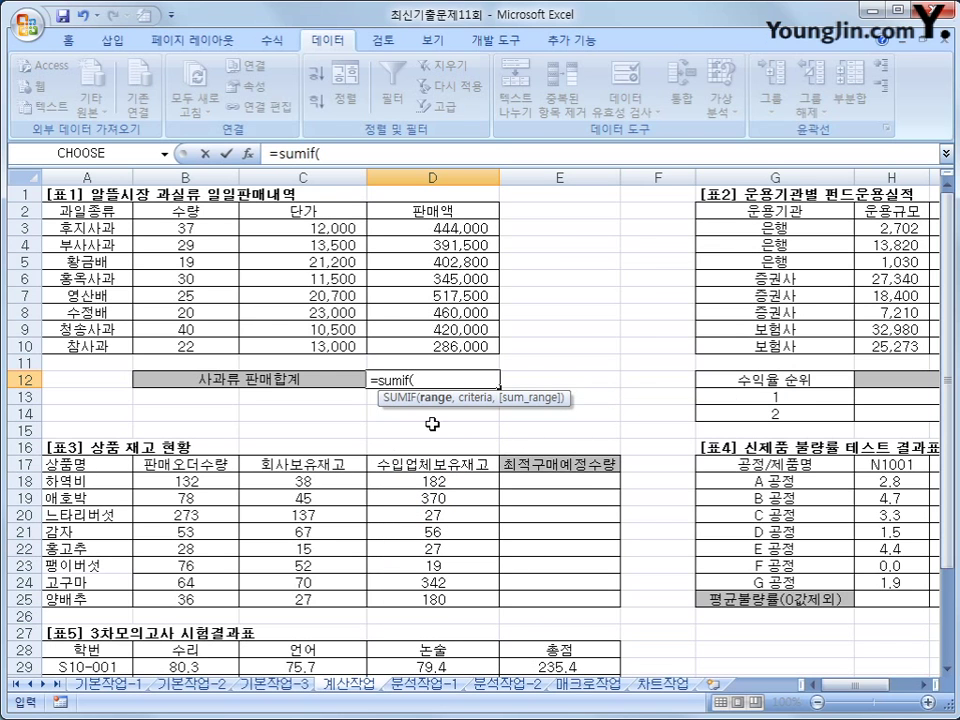
left_click_drag(90, 228, 94, 346)
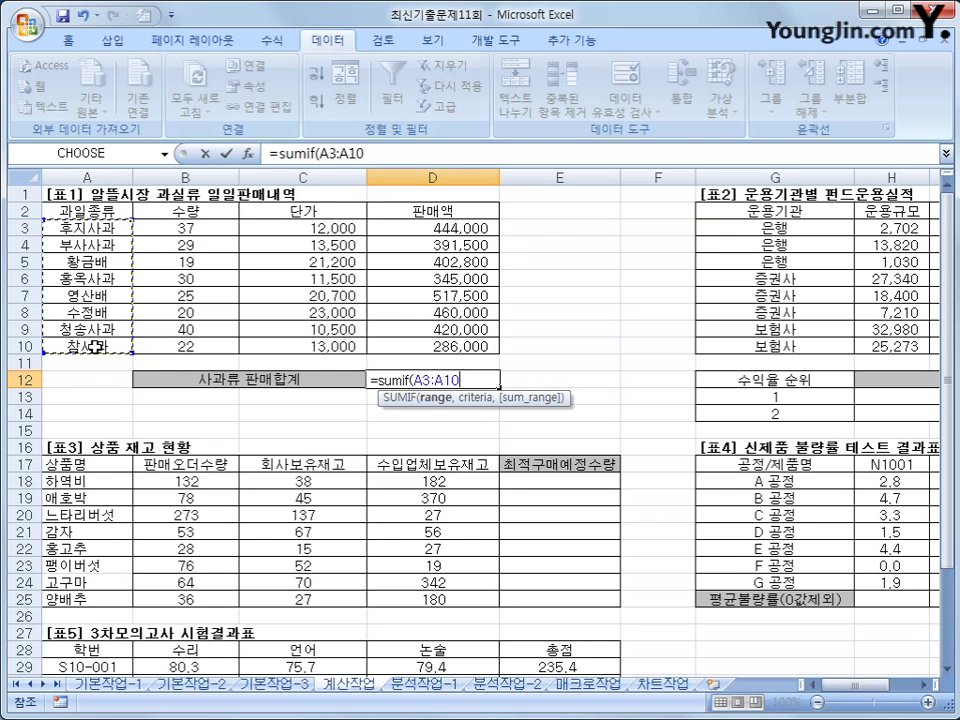
type(",")
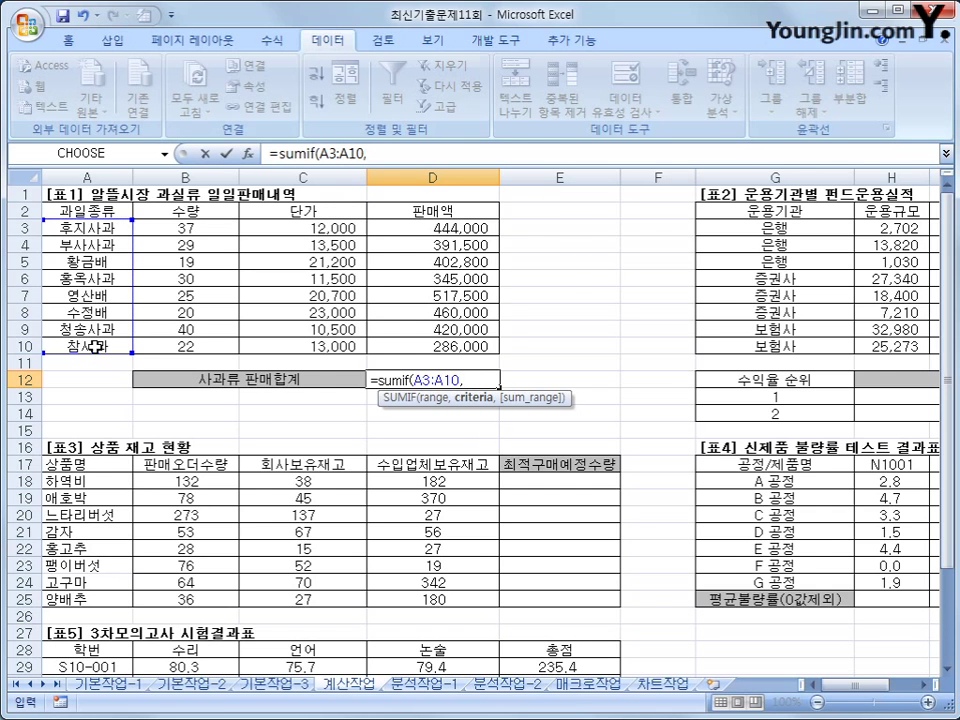
type("\"")
type("*")
type("tk")
key("BackSpace")
key("BackSpace")
type("사과\"")
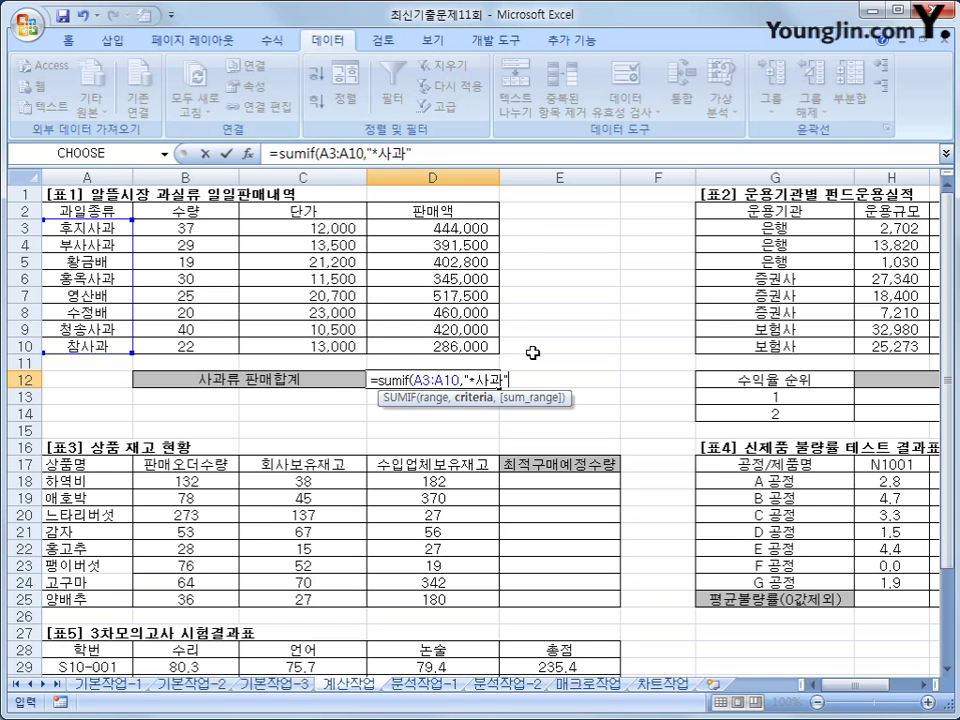
type(",")
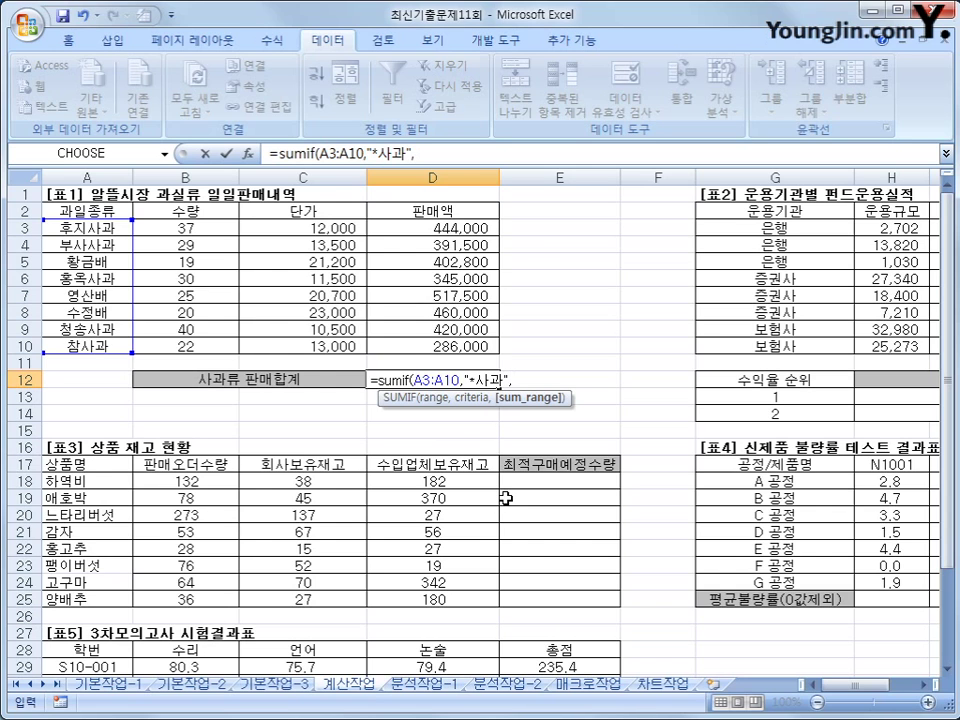
left_click_drag(436, 229, 432, 346)
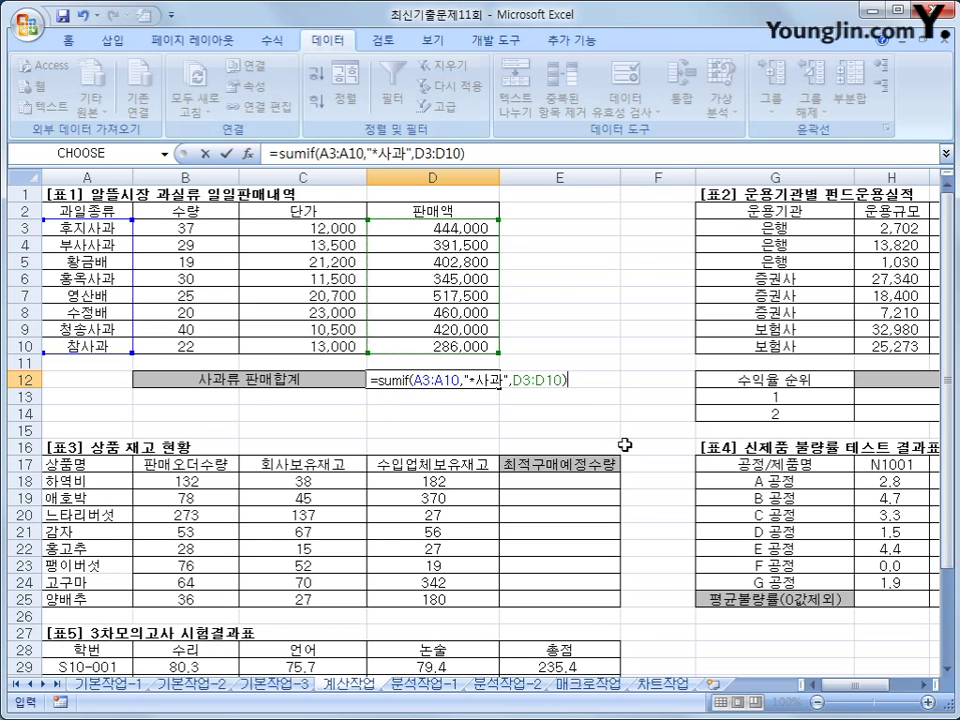
key("Return")
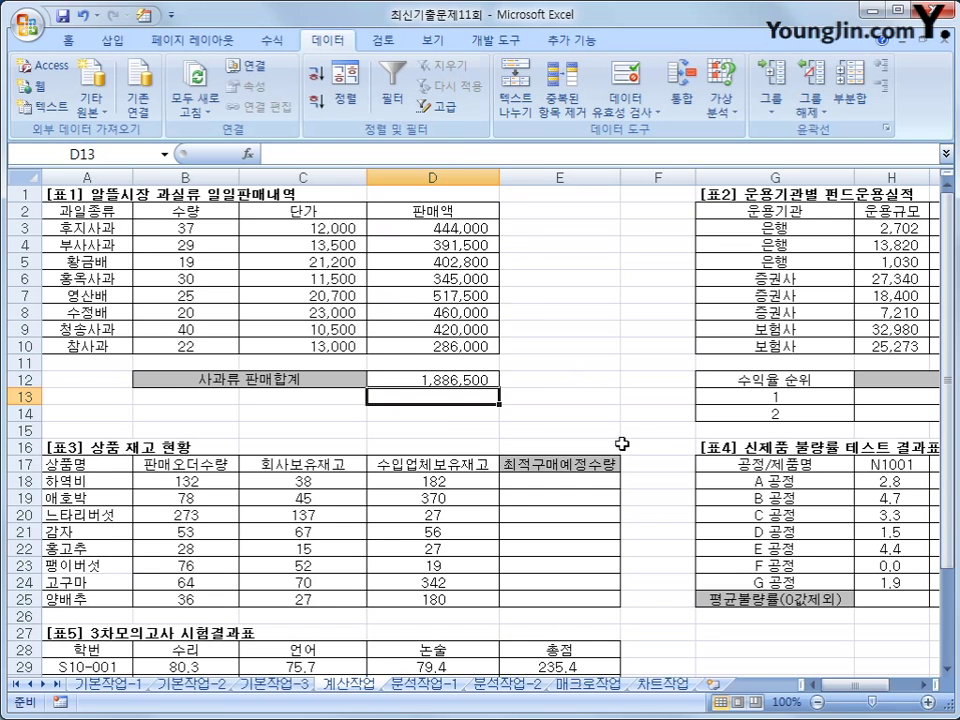
left_click(450, 380)
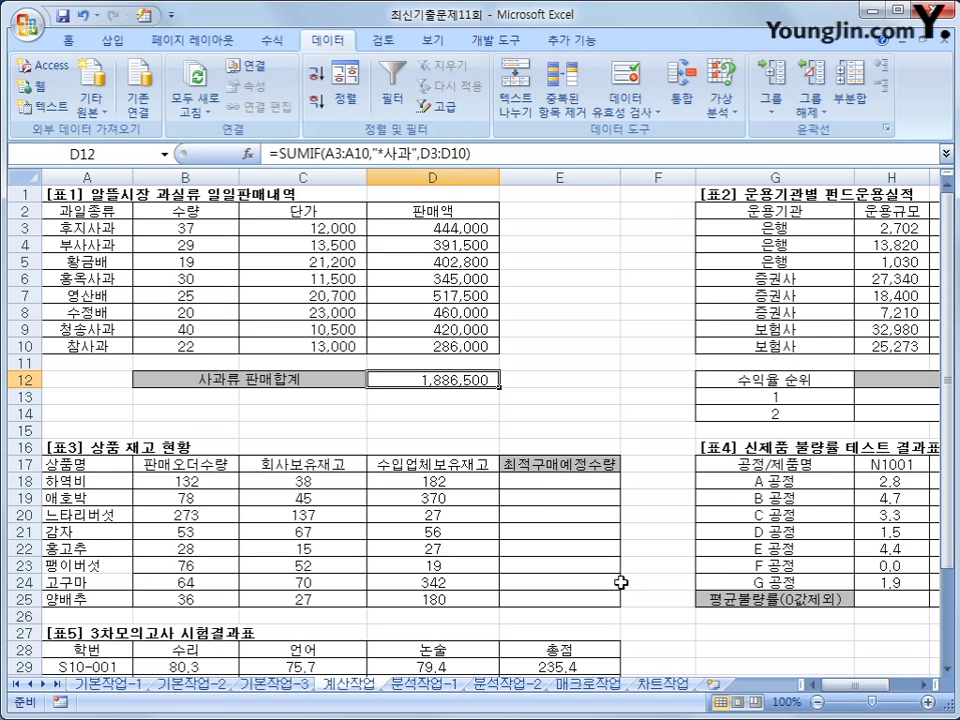
Step: Examine 표2's rank cells G13:G14, the 수익률 values J3:J10 and the 수익률–펀드명 range J3:K10
left_click_drag(850, 688, 877, 692)
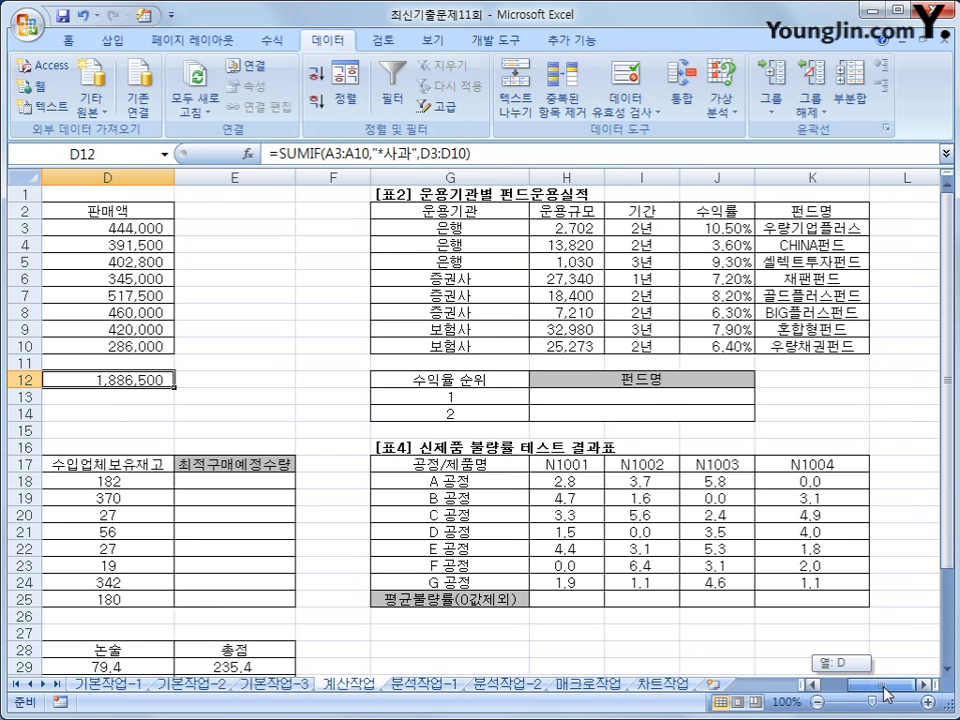
left_click(569, 398)
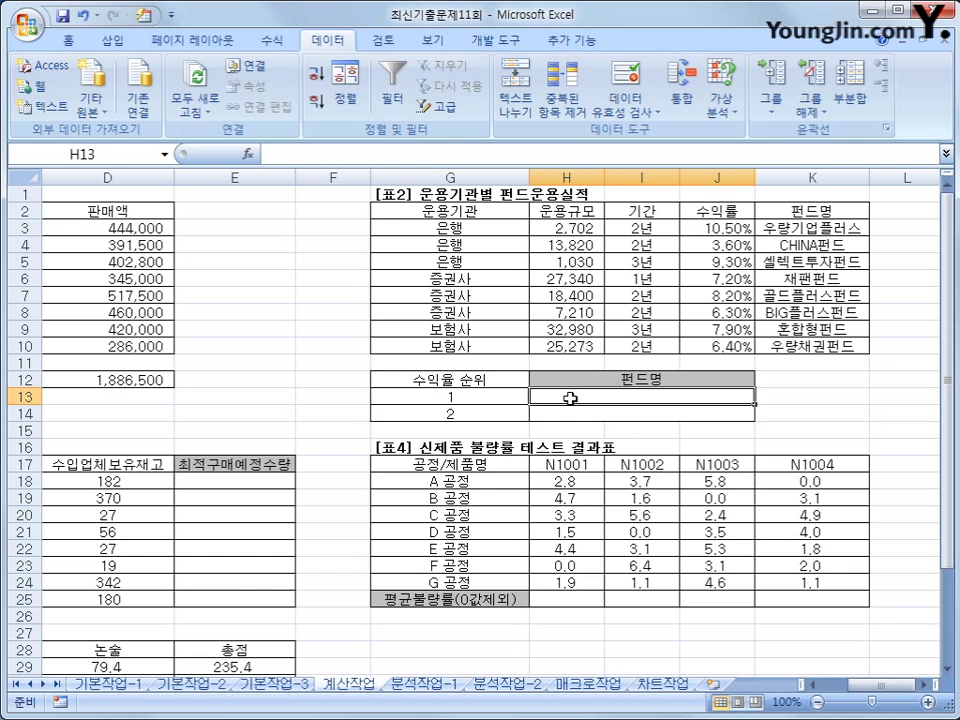
left_click(452, 396)
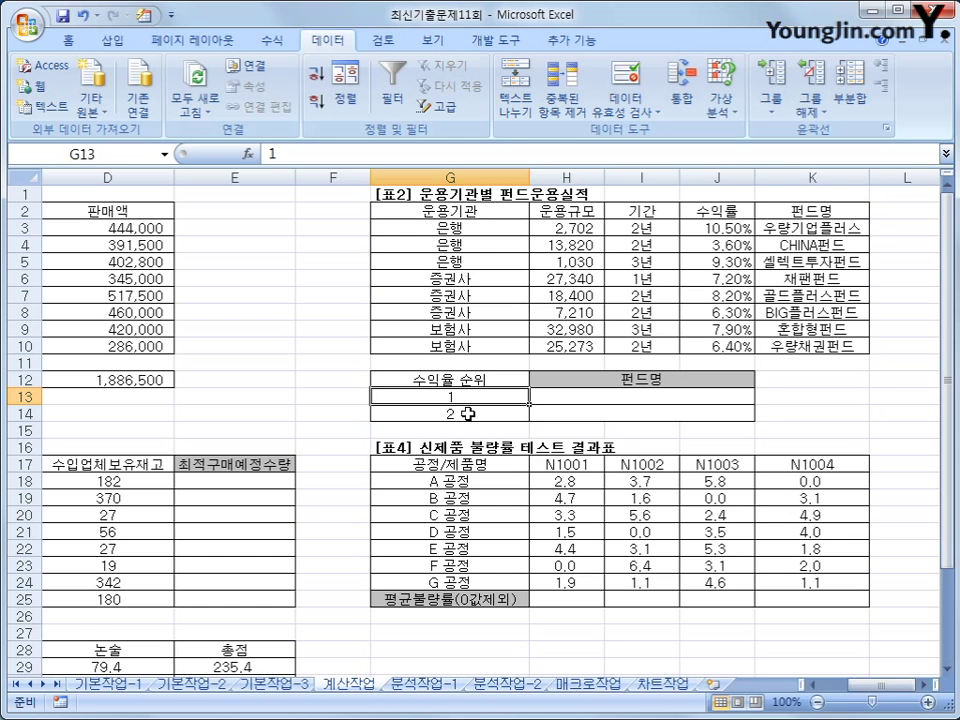
left_click(467, 412)
left_click(548, 395)
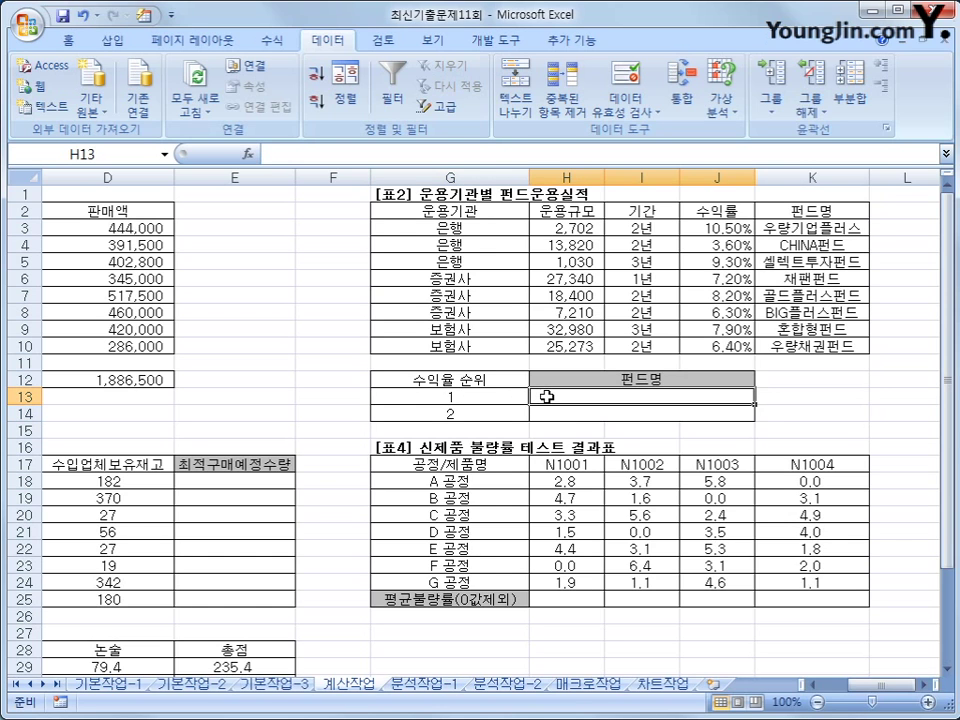
left_click_drag(717, 228, 744, 340)
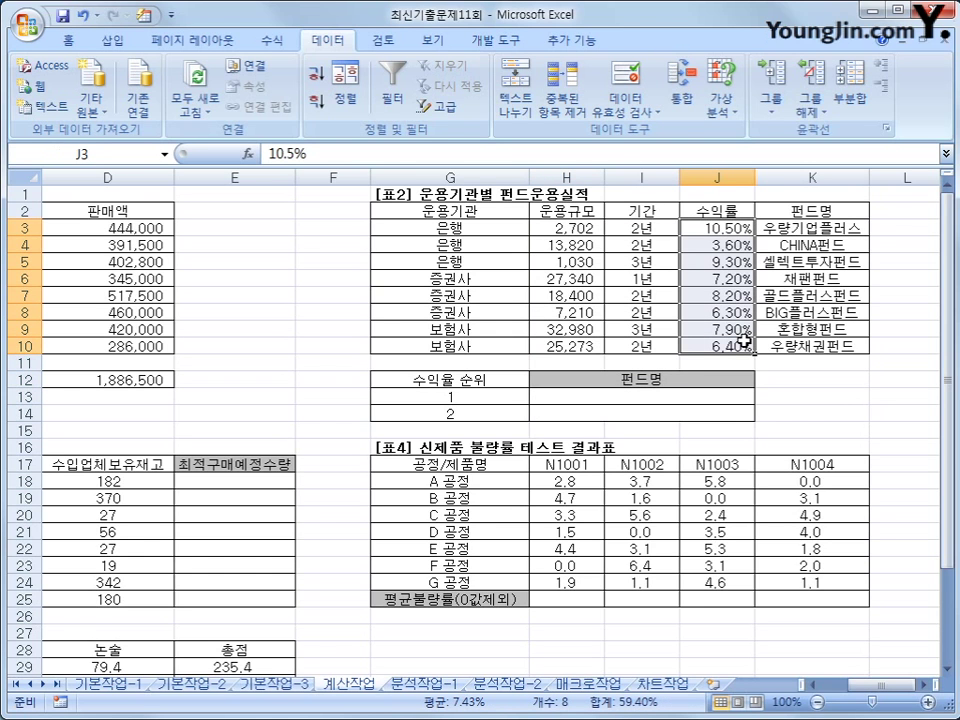
left_click(660, 394)
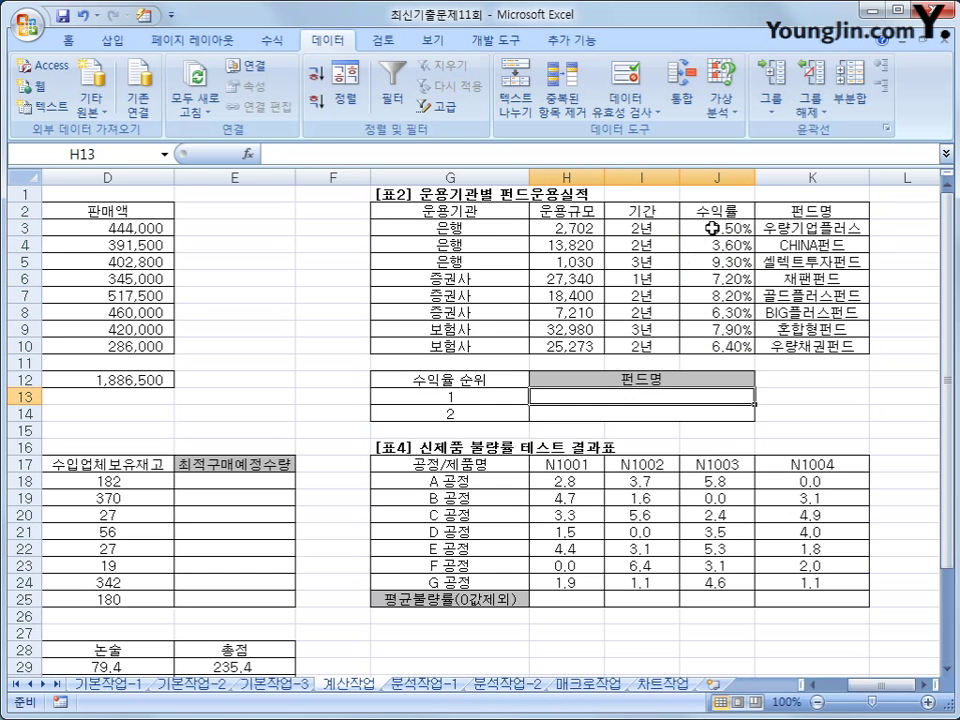
left_click_drag(714, 229, 803, 348)
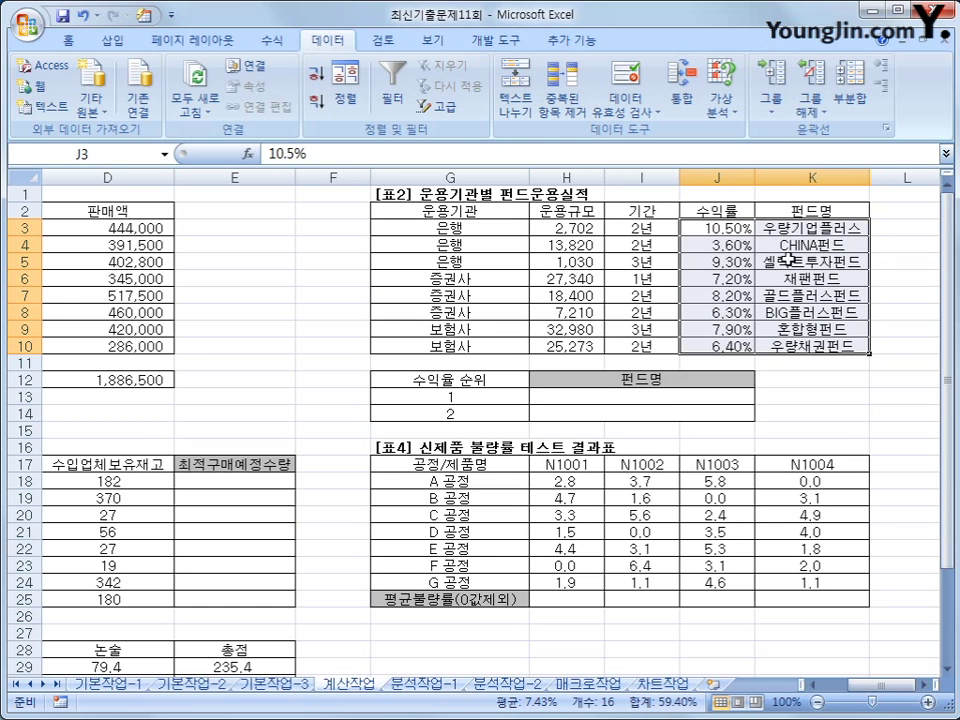
Step: In H13 under 펀드명, start a VLOOKUP formula with LARGE($J$3:$J$10,G13) as its lookup value
left_click(609, 401)
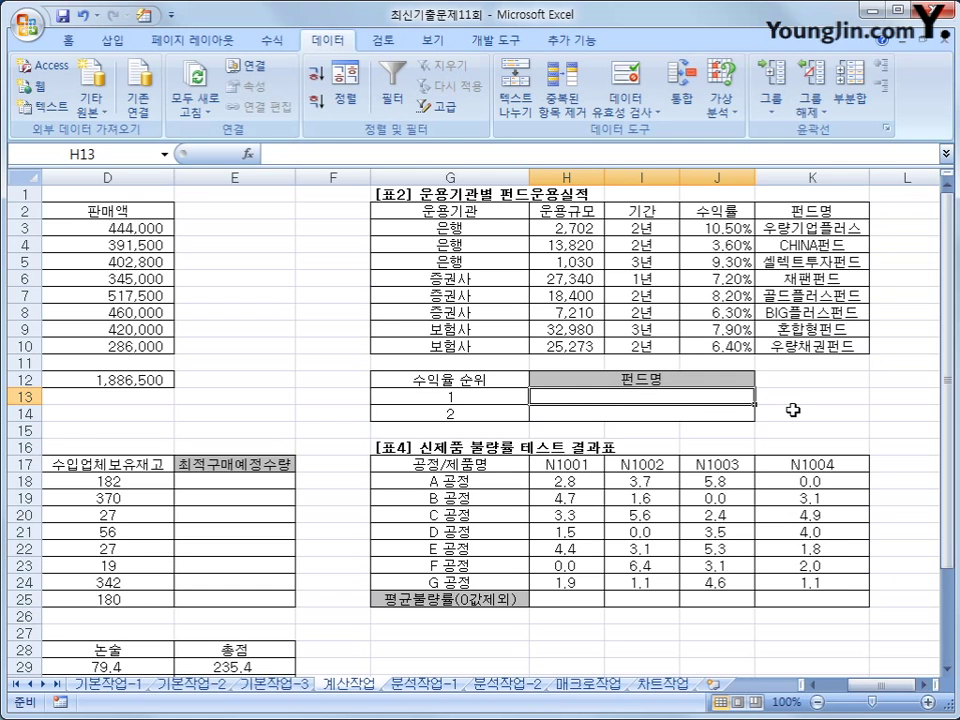
type("=")
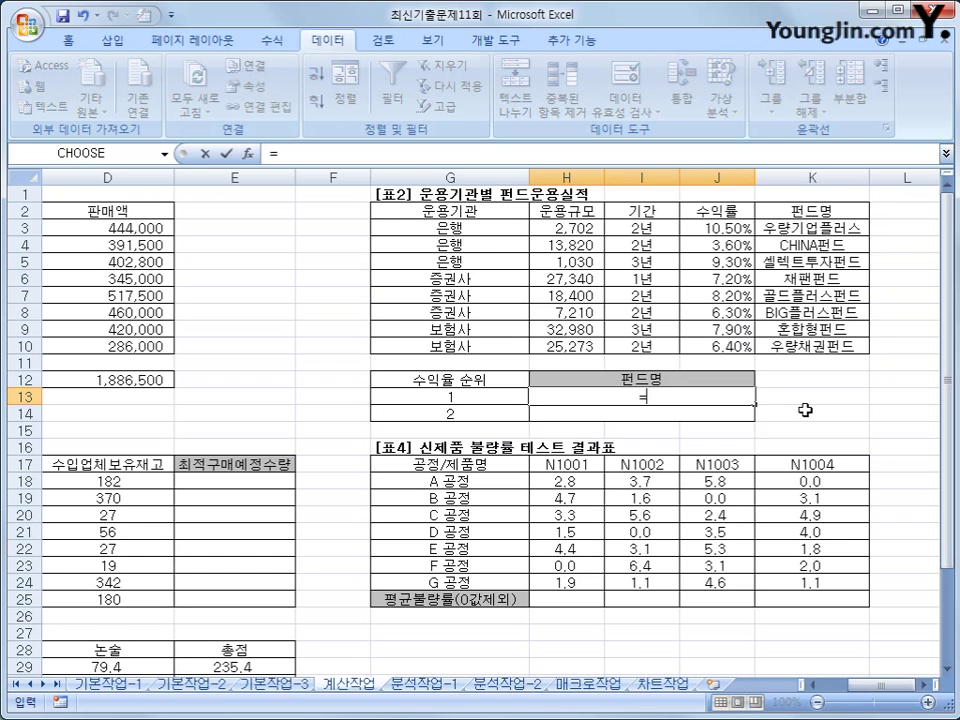
type("vl")
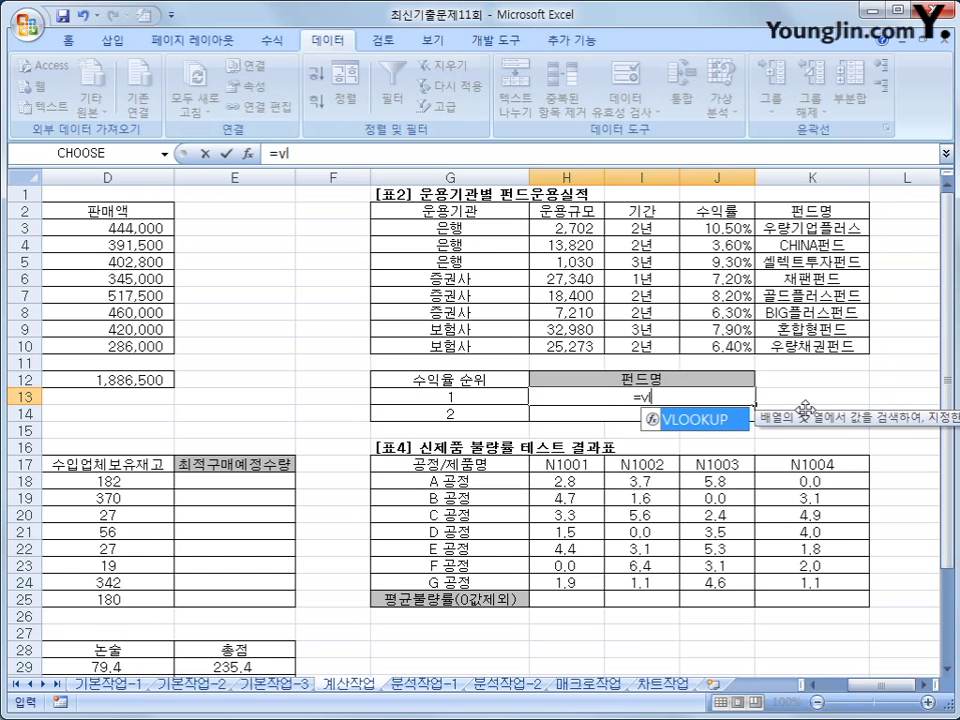
key("Tab")
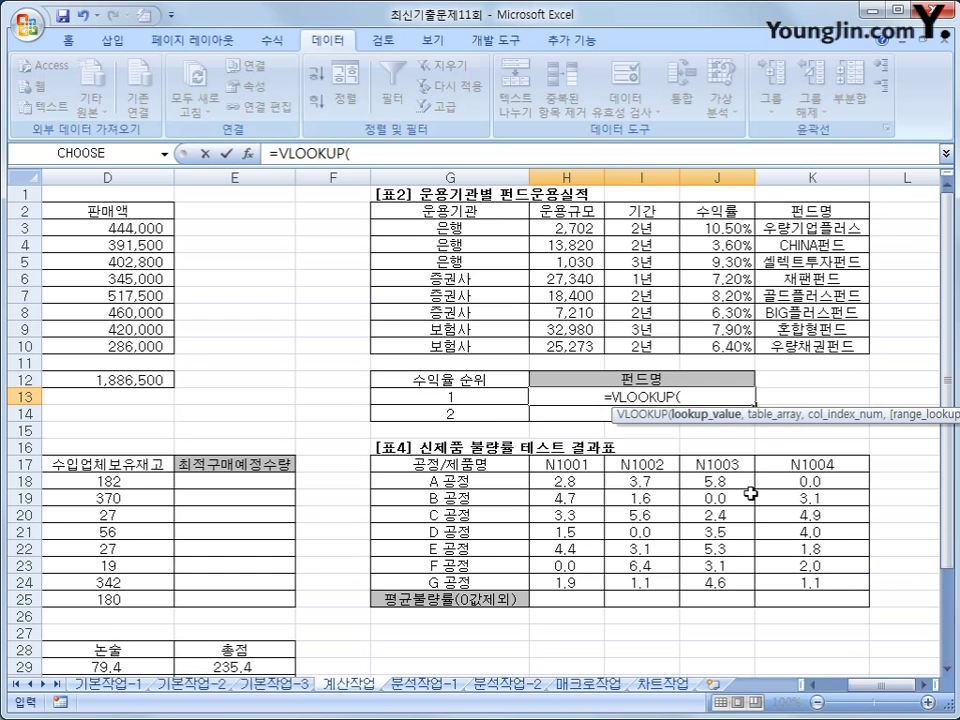
type("L")
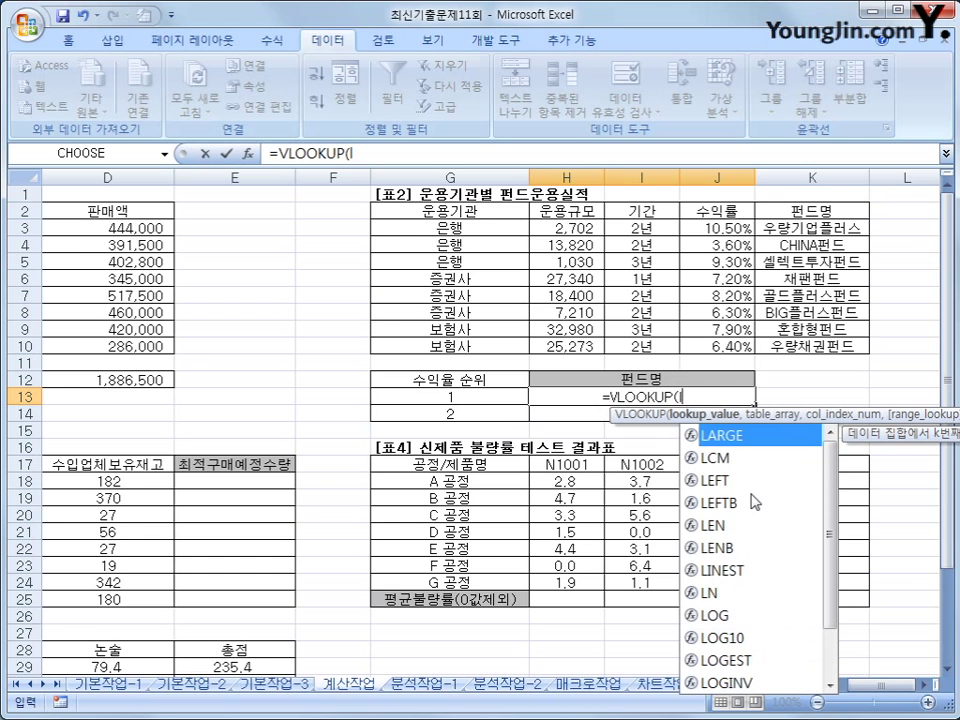
key("Tab")
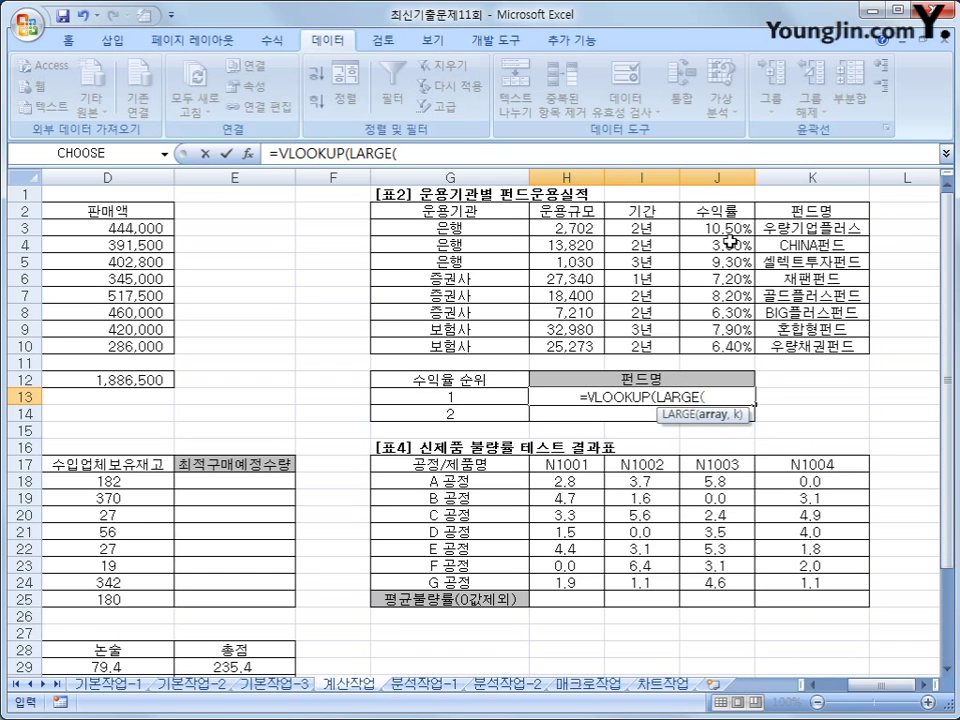
left_click_drag(722, 217, 730, 358)
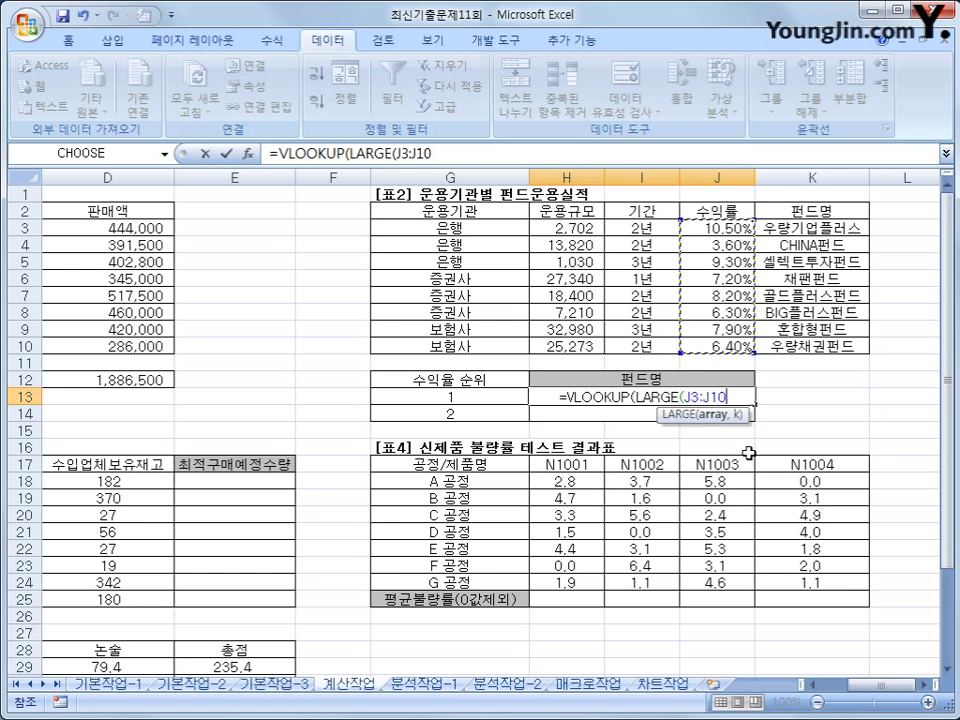
key("F4")
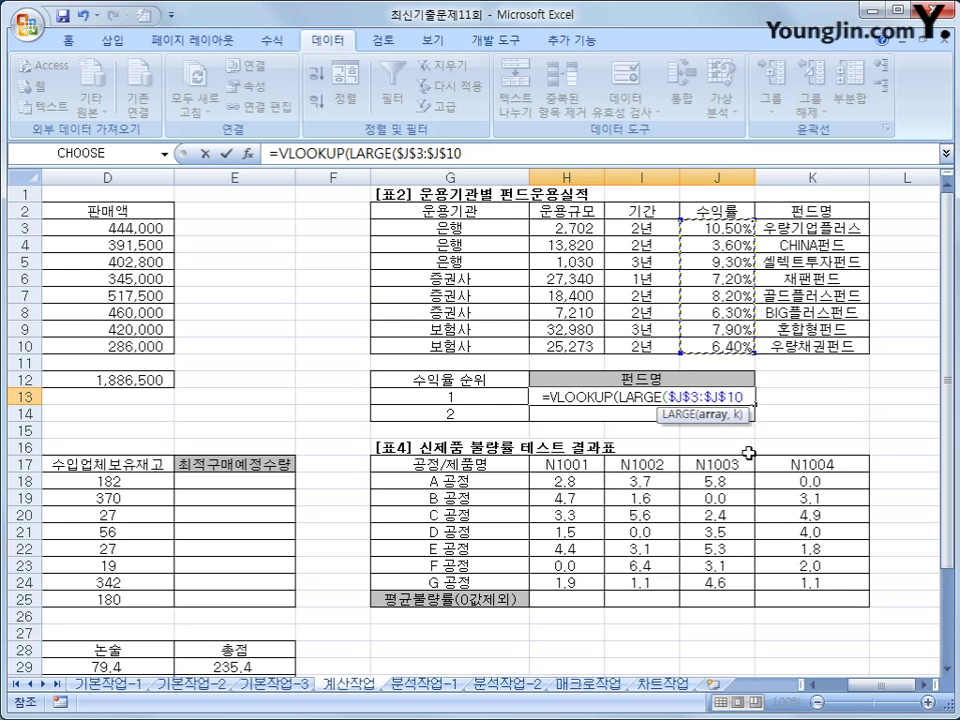
type(",")
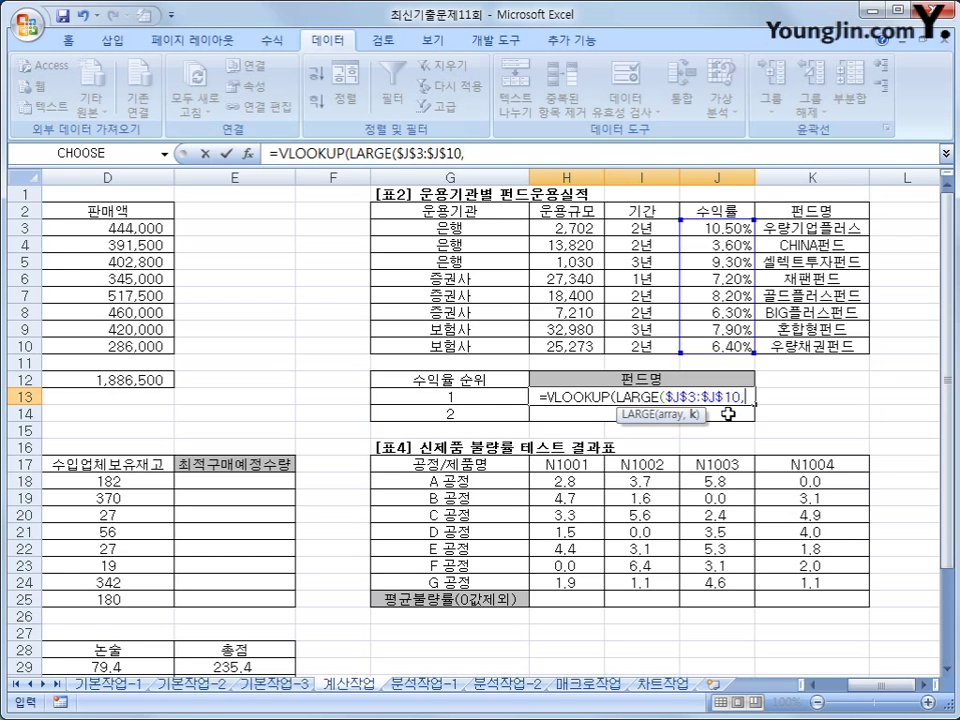
left_click(450, 398)
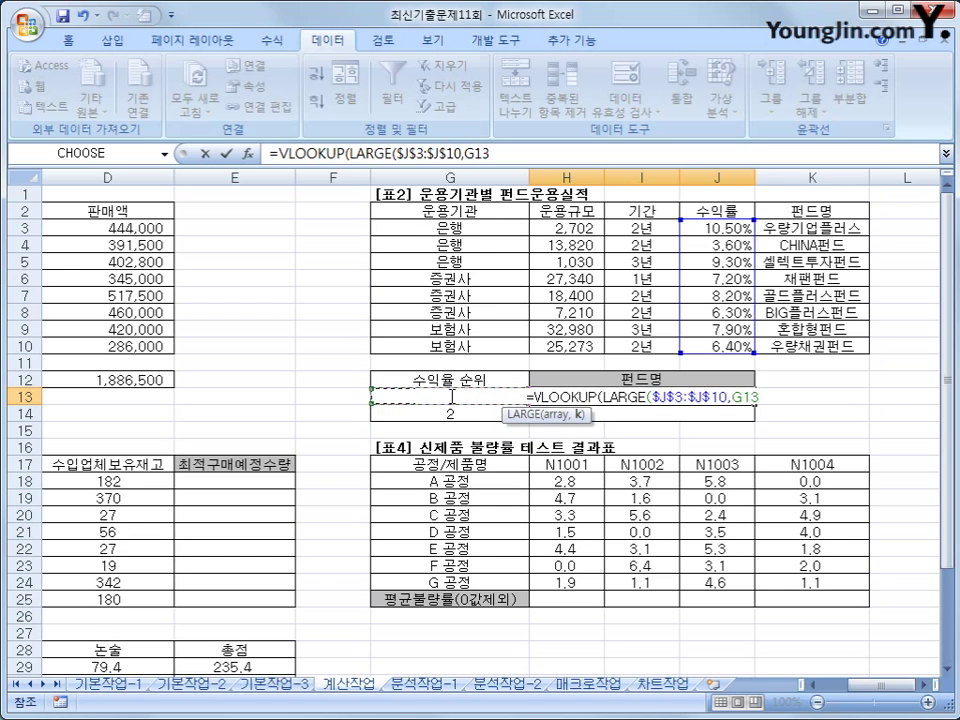
type("),")
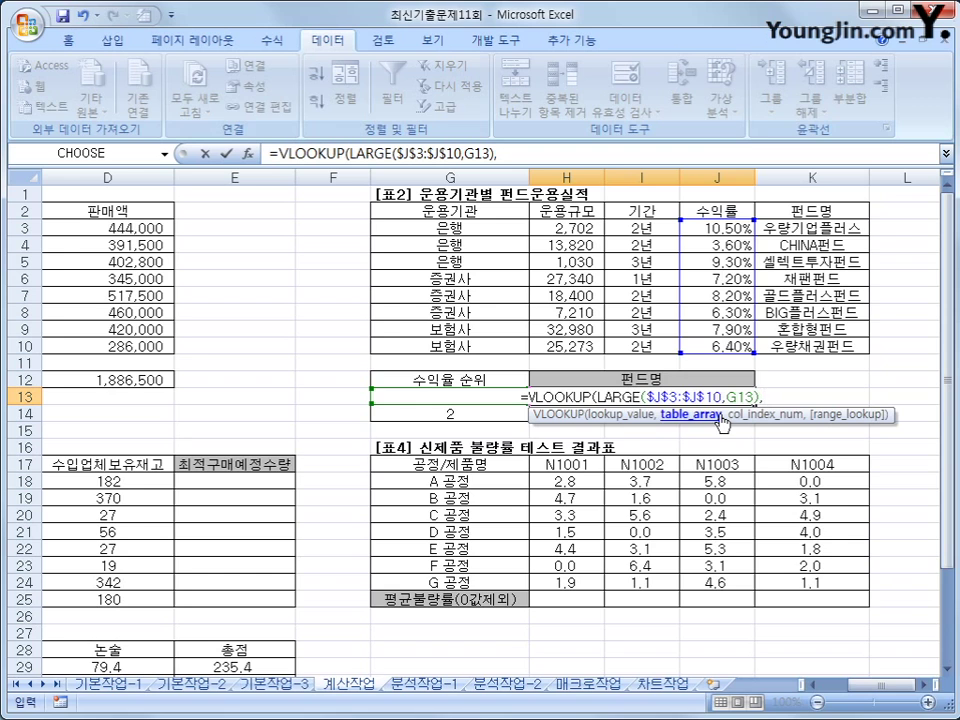
Step: Complete the VLOOKUP in H13 with table range $J$3:$K$10, column index 2 and exact match 0
left_click(723, 229)
left_click_drag(723, 229, 797, 343)
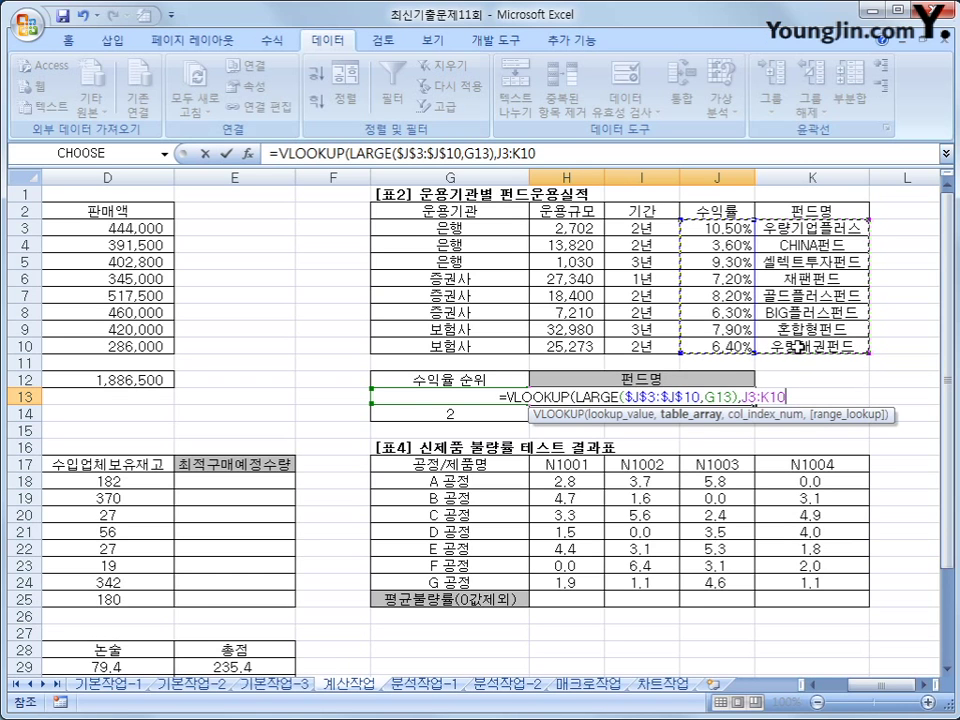
key("F4")
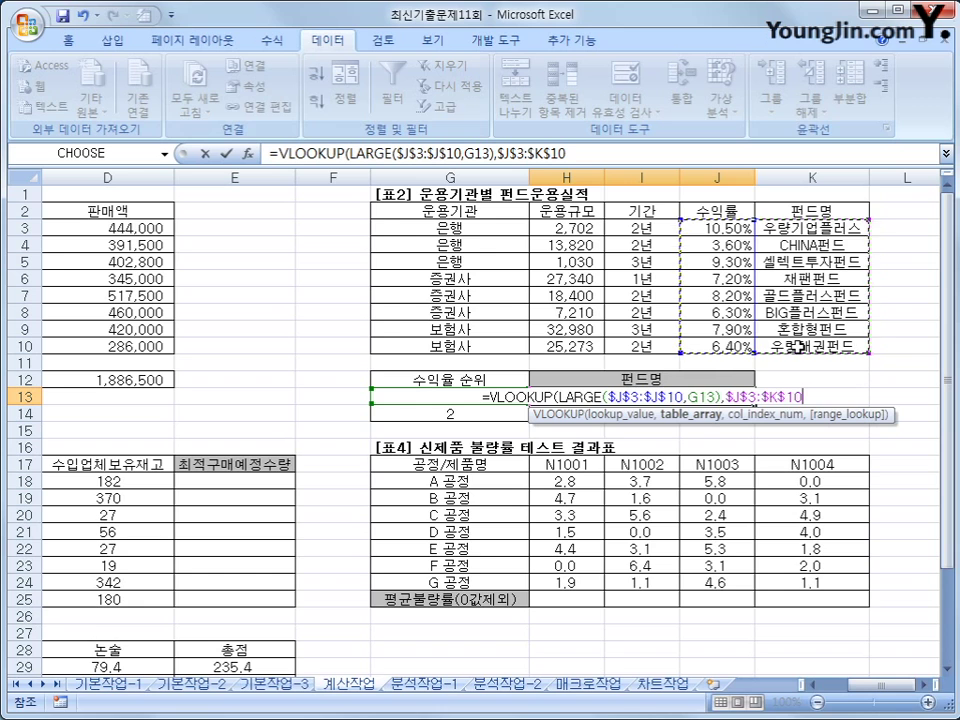
type(",")
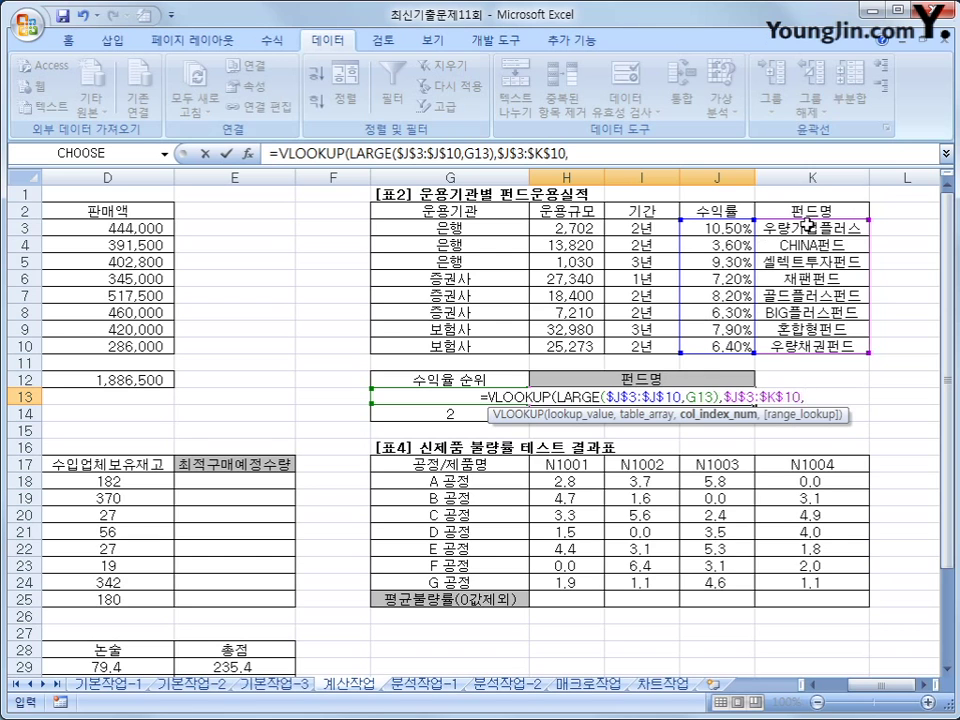
type("2")
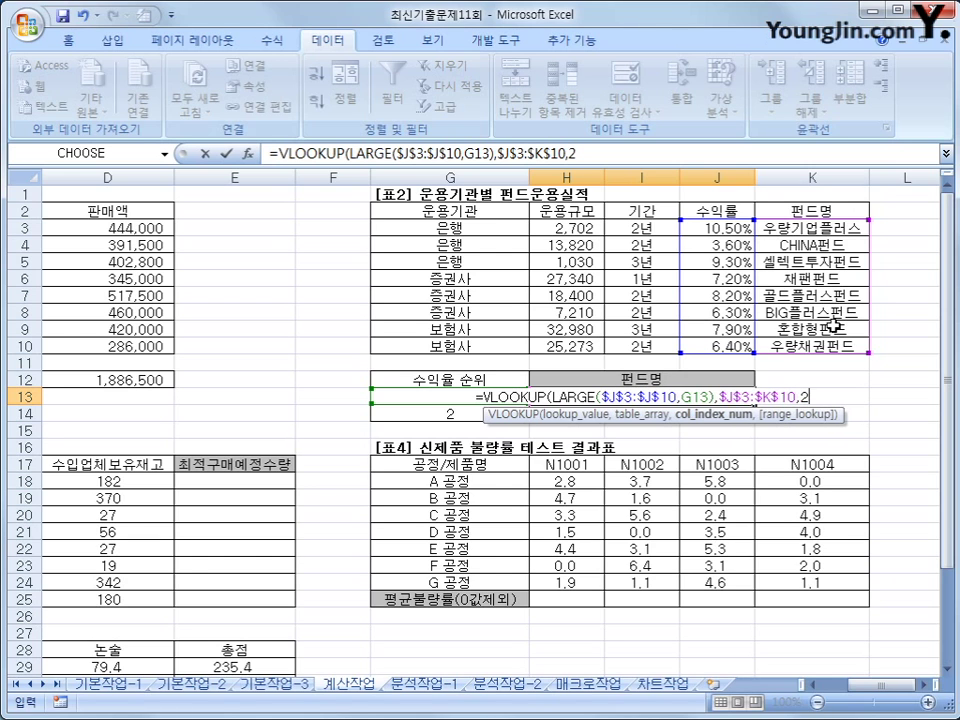
type(",")
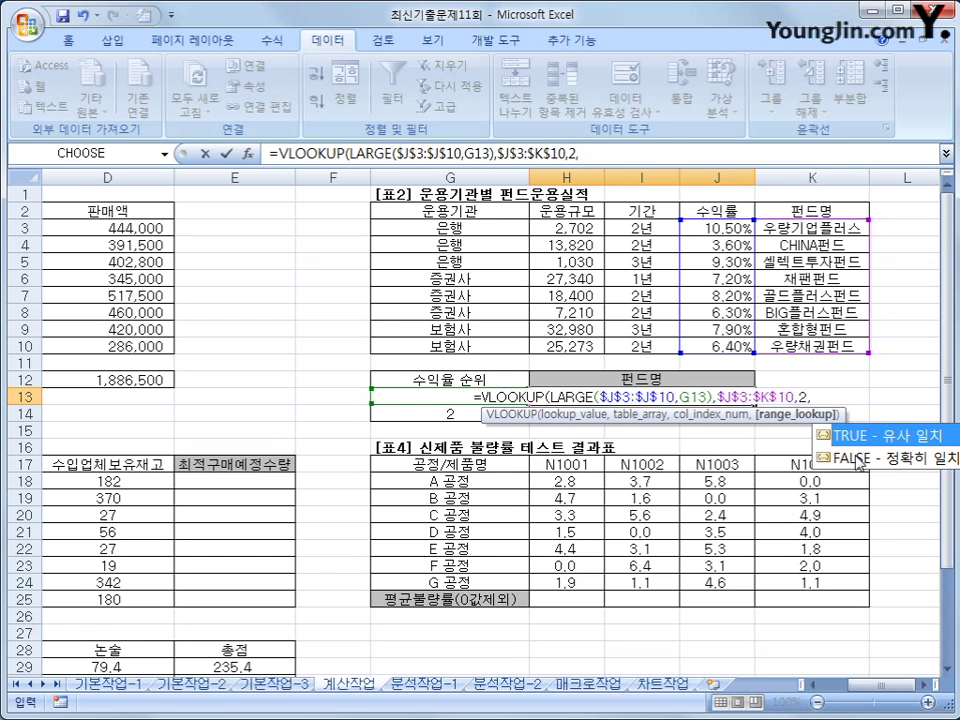
type("0")
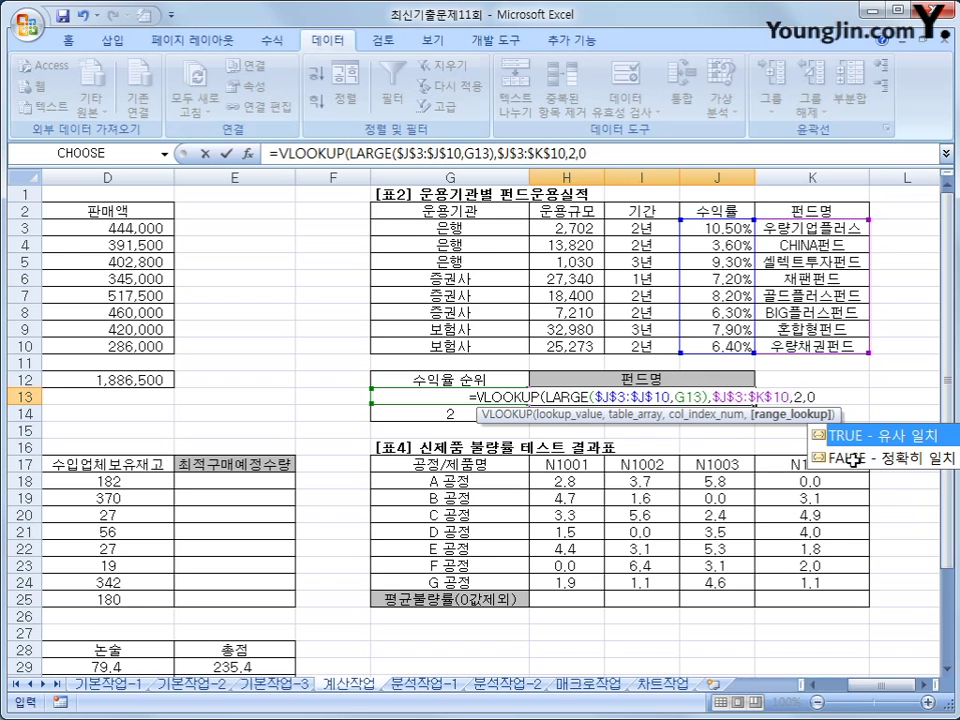
type(")")
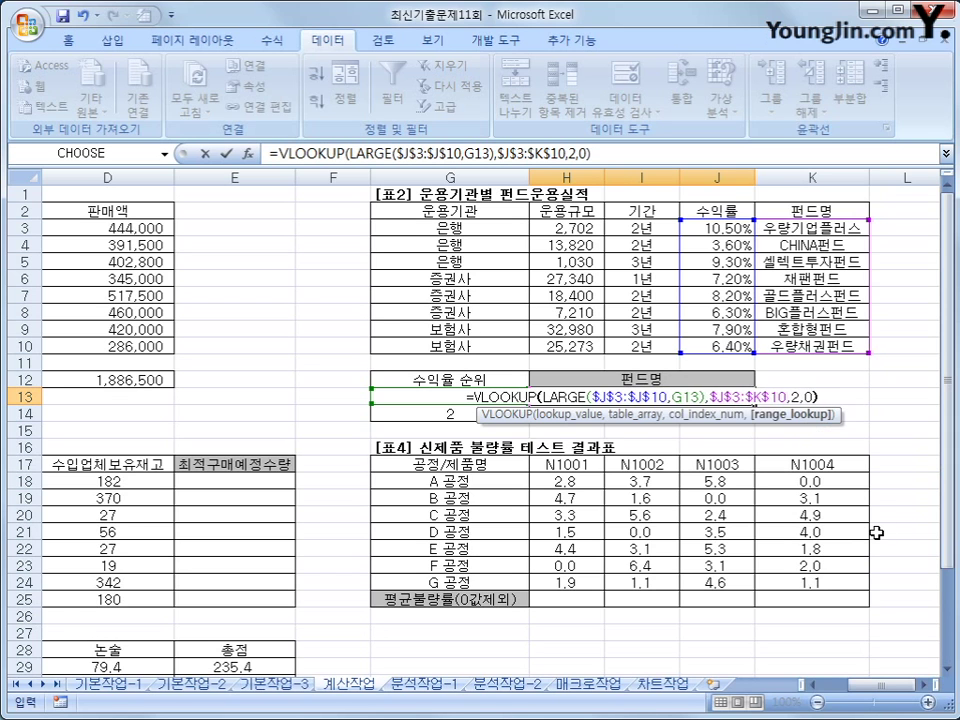
key("Return")
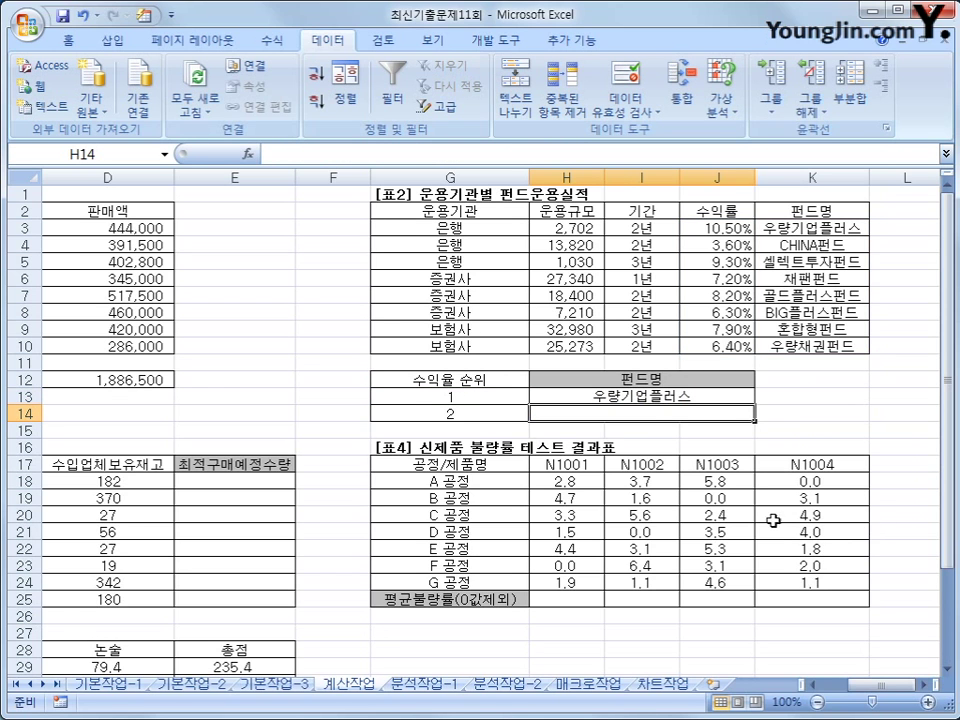
Step: Fill the 펀드명 formula from H13 down to H14 and check the copied formula
left_click(650, 400)
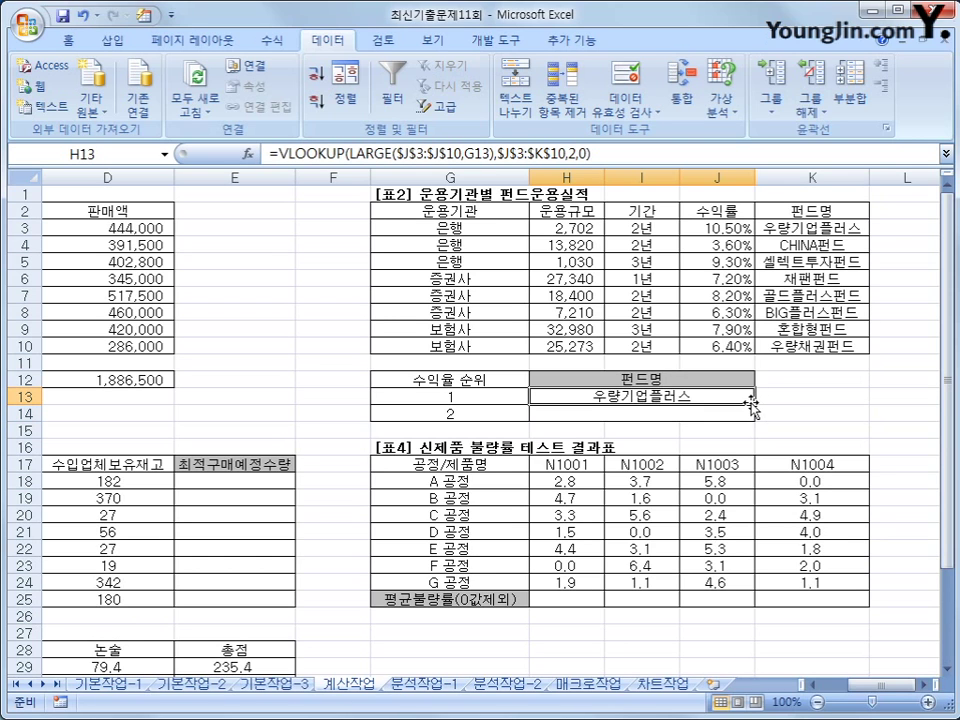
left_click_drag(754, 402, 716, 424)
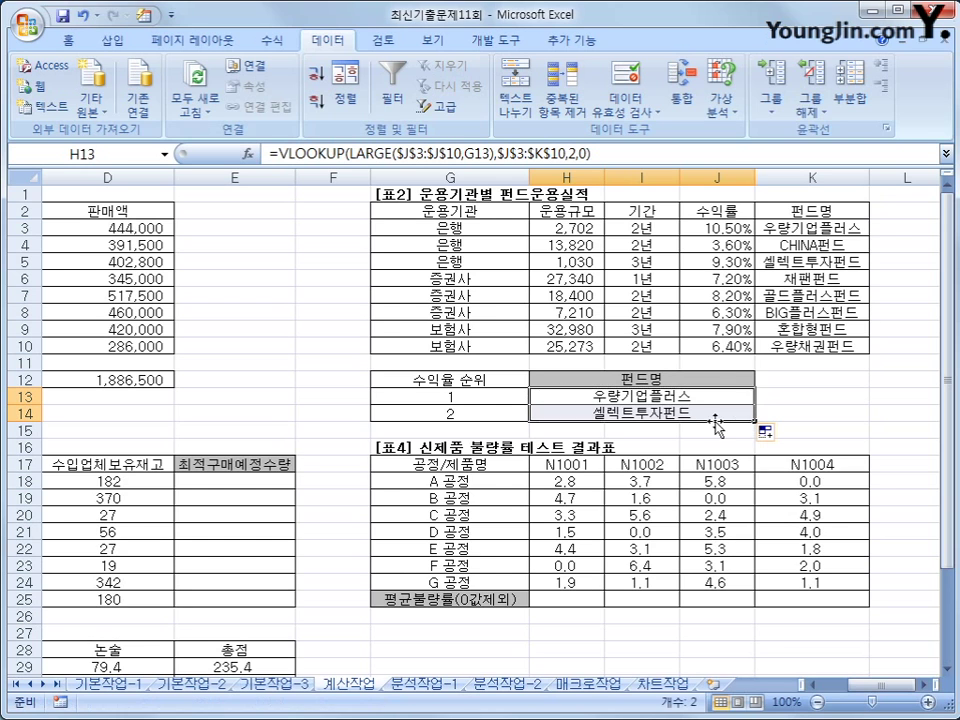
left_click(713, 414)
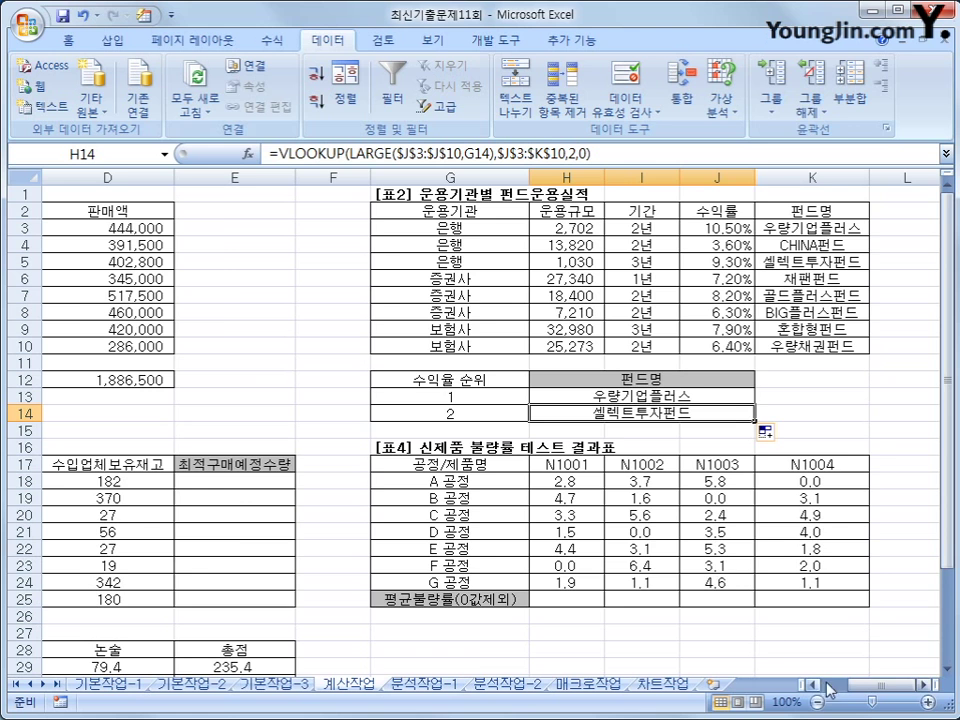
Step: In E18 under 표3's 최적구매예정수량, start an IF formula testing C18>=B18 and returning 0 when true
scroll(633, 518, "left", 3)
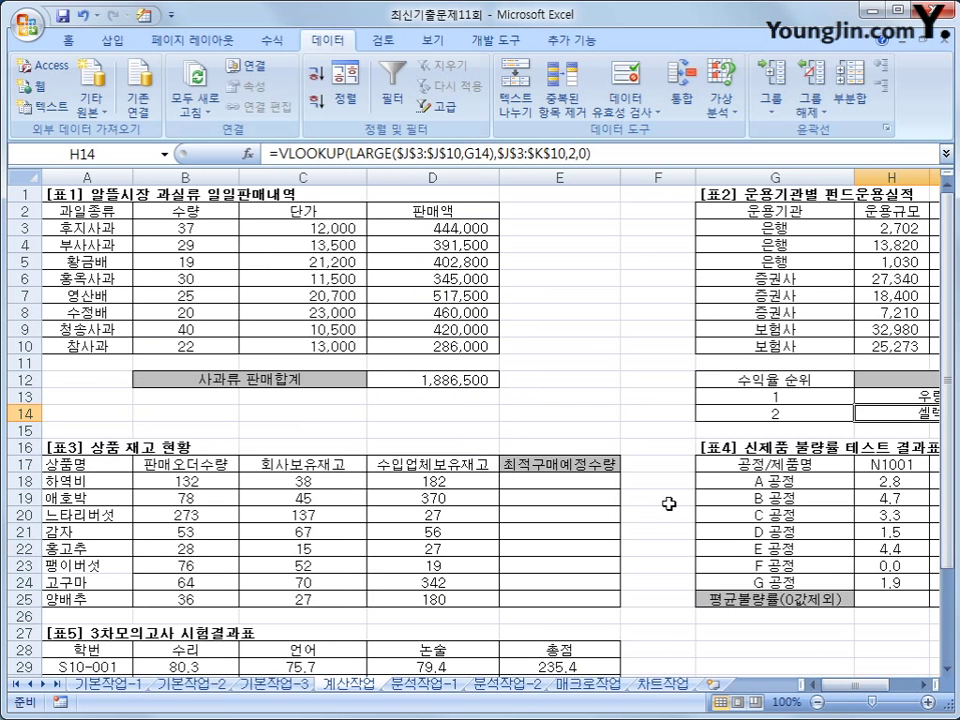
scroll(661, 504, "down", 3)
scroll(661, 504, "down", 1)
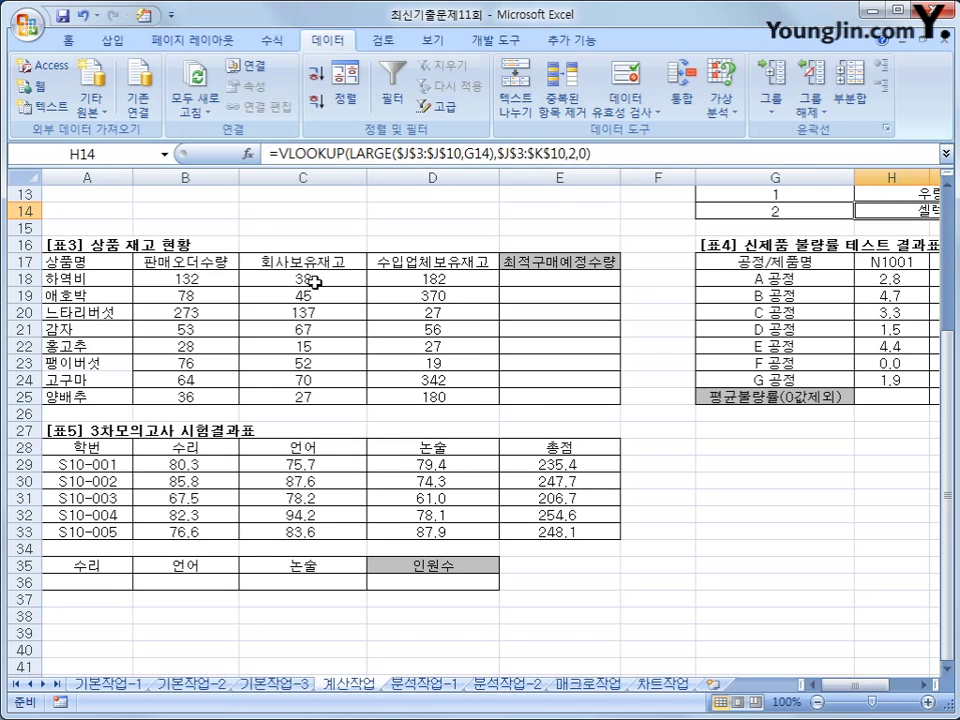
left_click(527, 280)
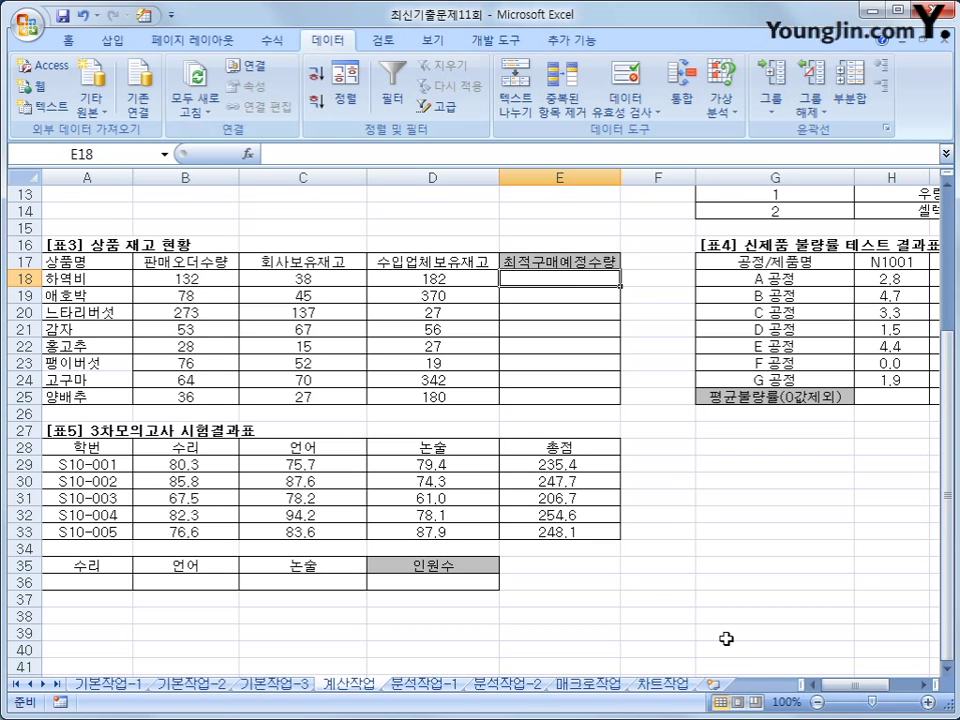
type("=")
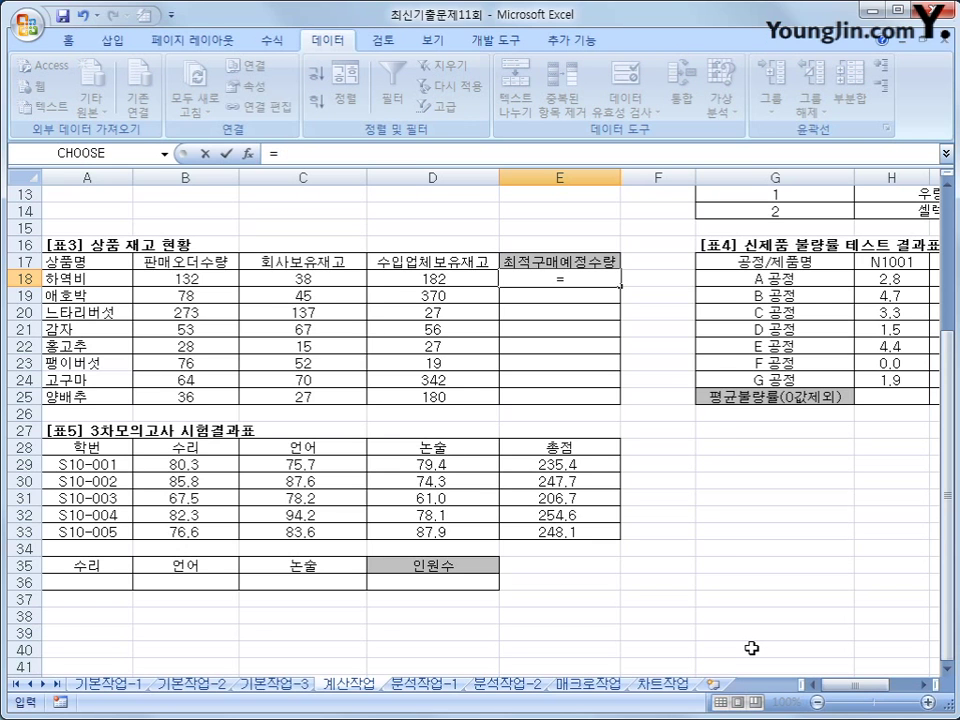
type("if(")
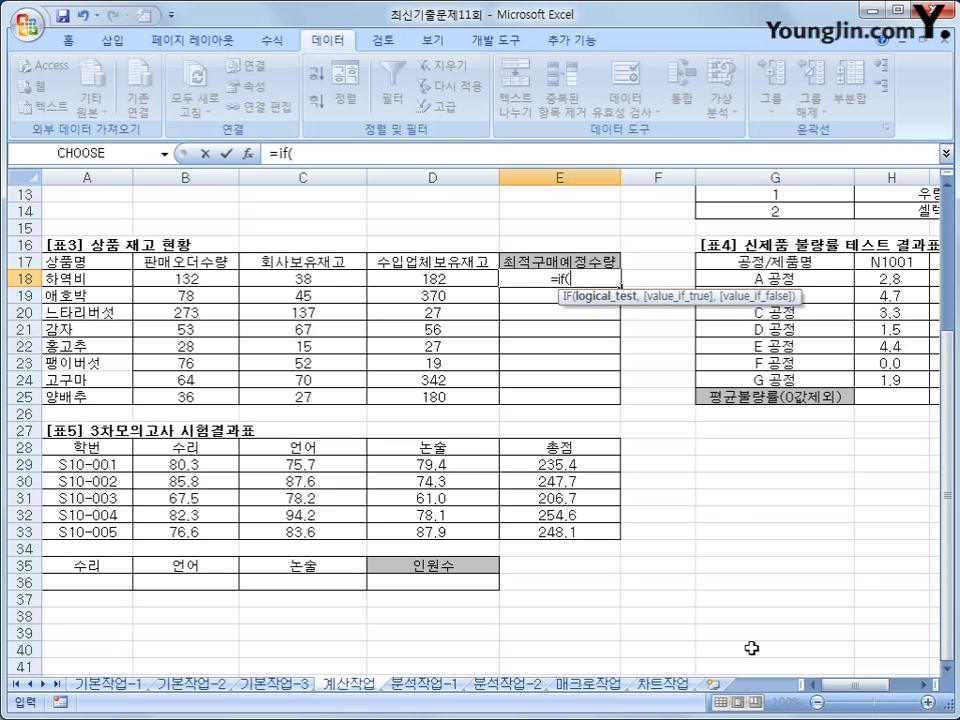
left_click(336, 279)
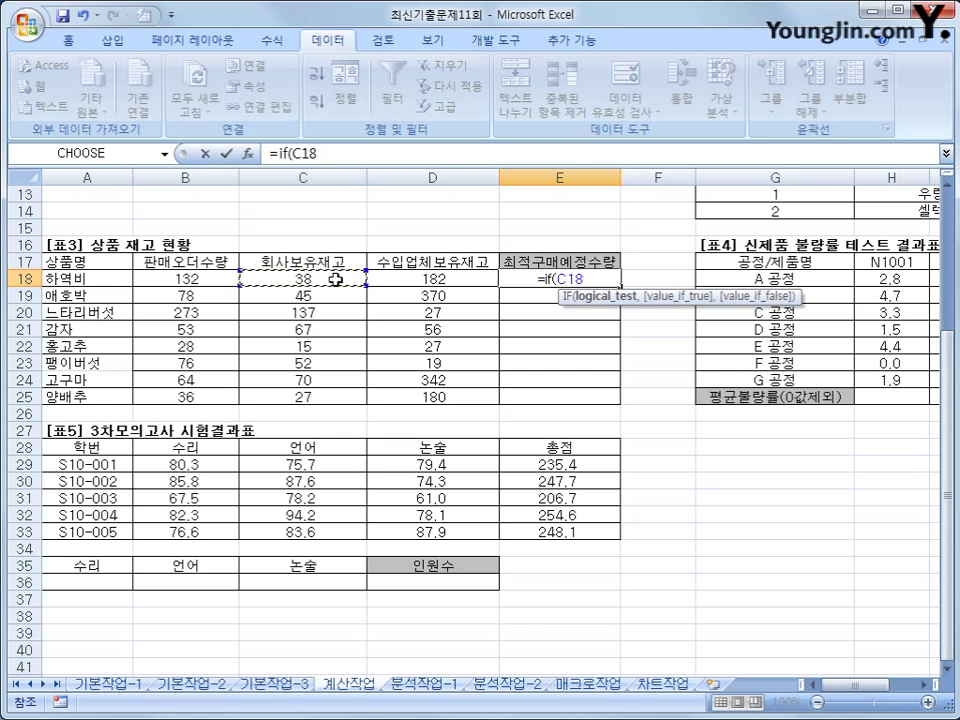
type(">=")
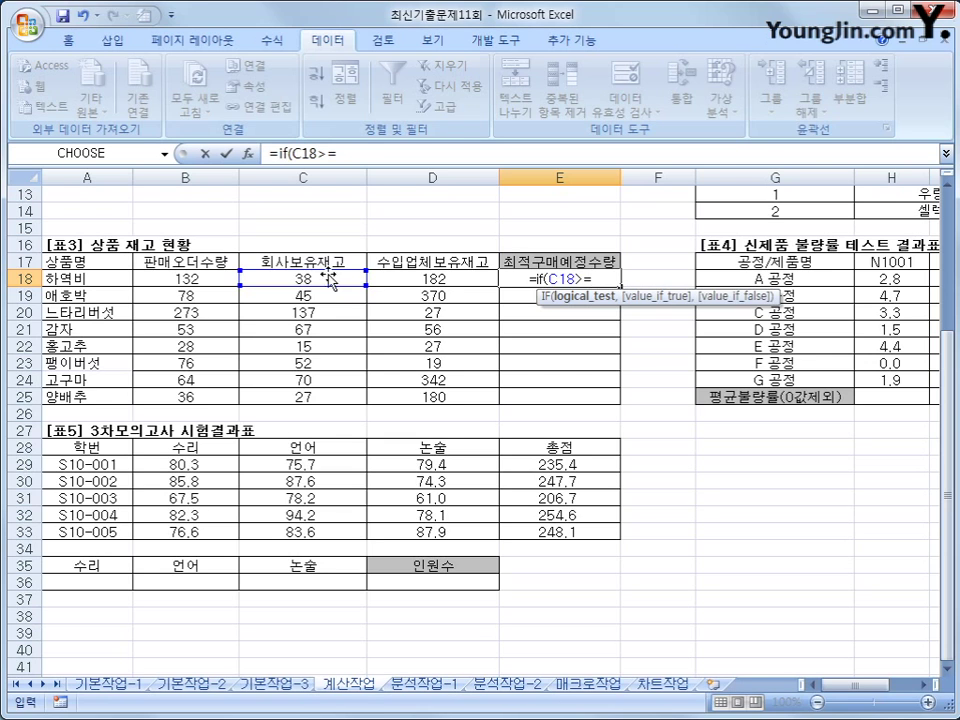
left_click(210, 273)
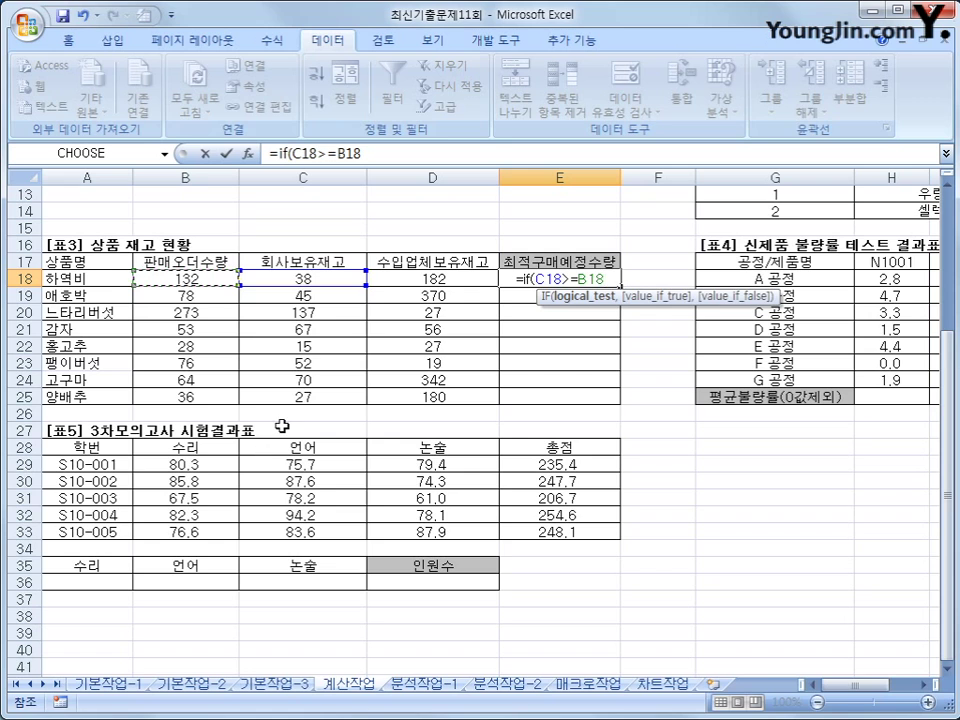
type(",0")
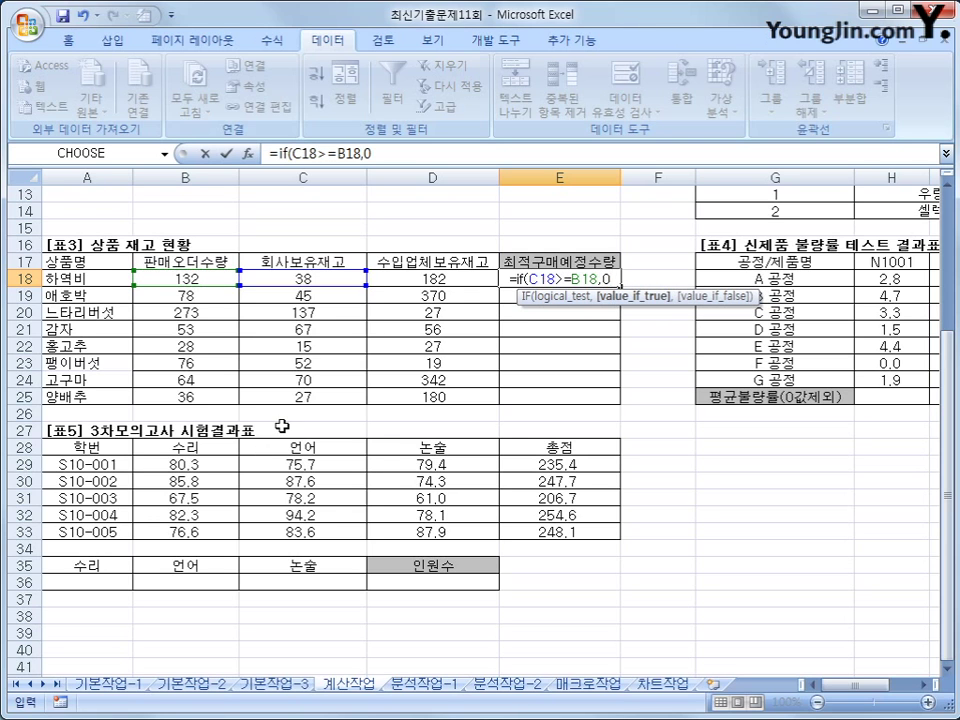
Step: Complete the IF formula in E18 with MIN(B18-C18,D18) as the value when false
type(",")
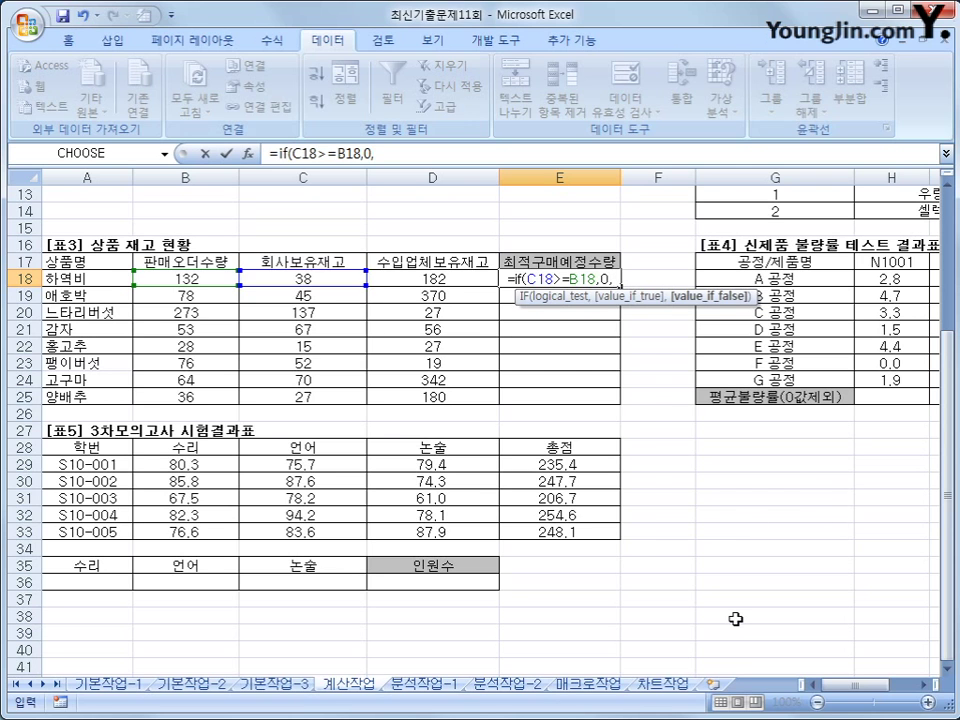
type("min")
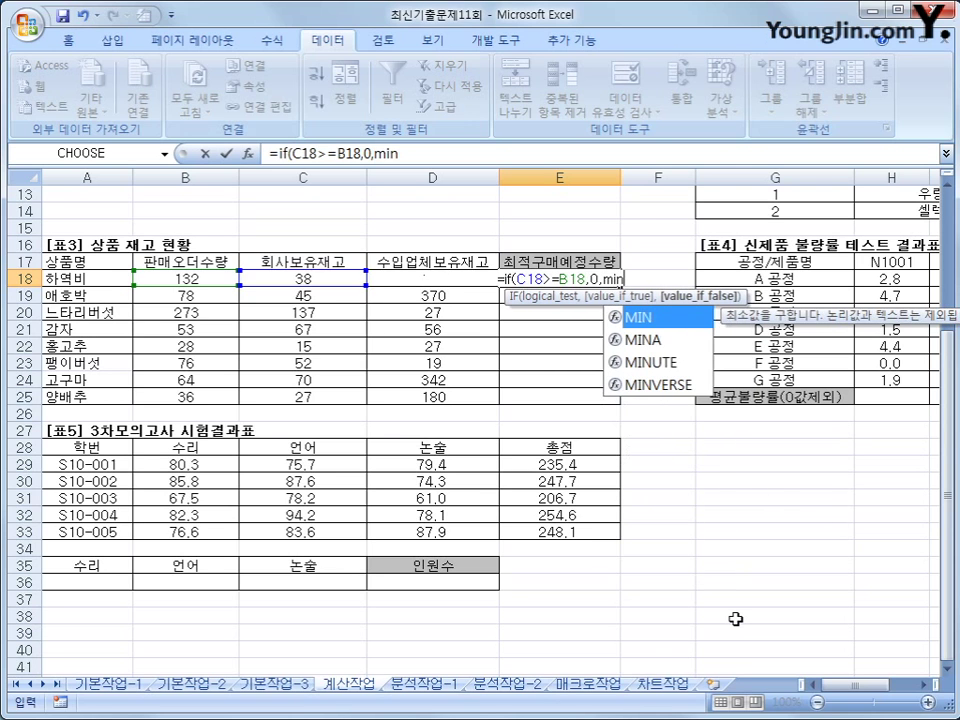
type("(")
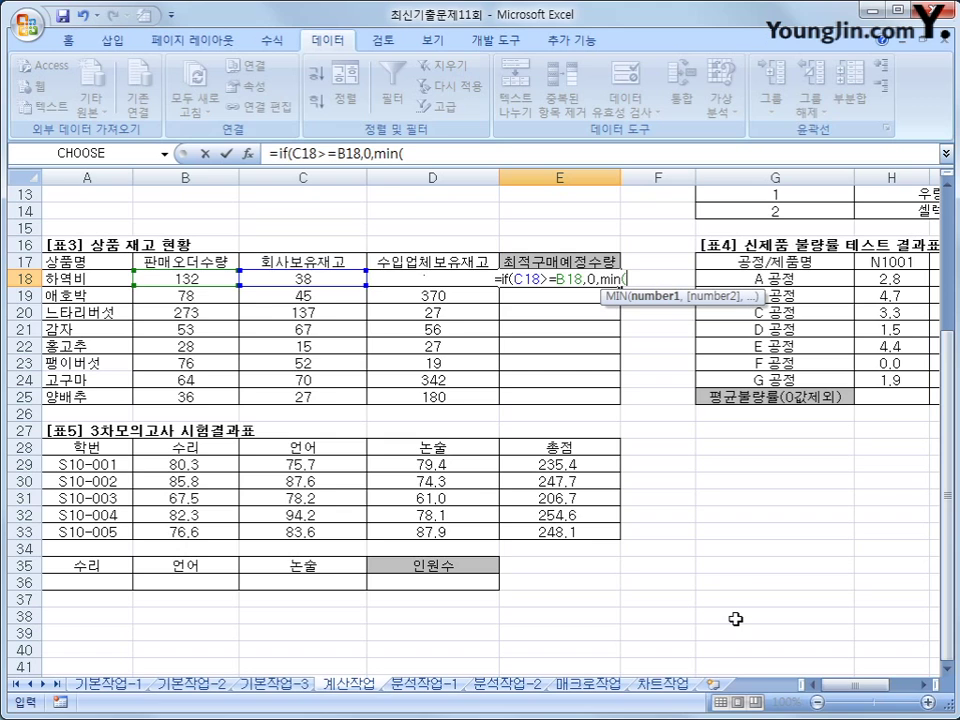
left_click(199, 280)
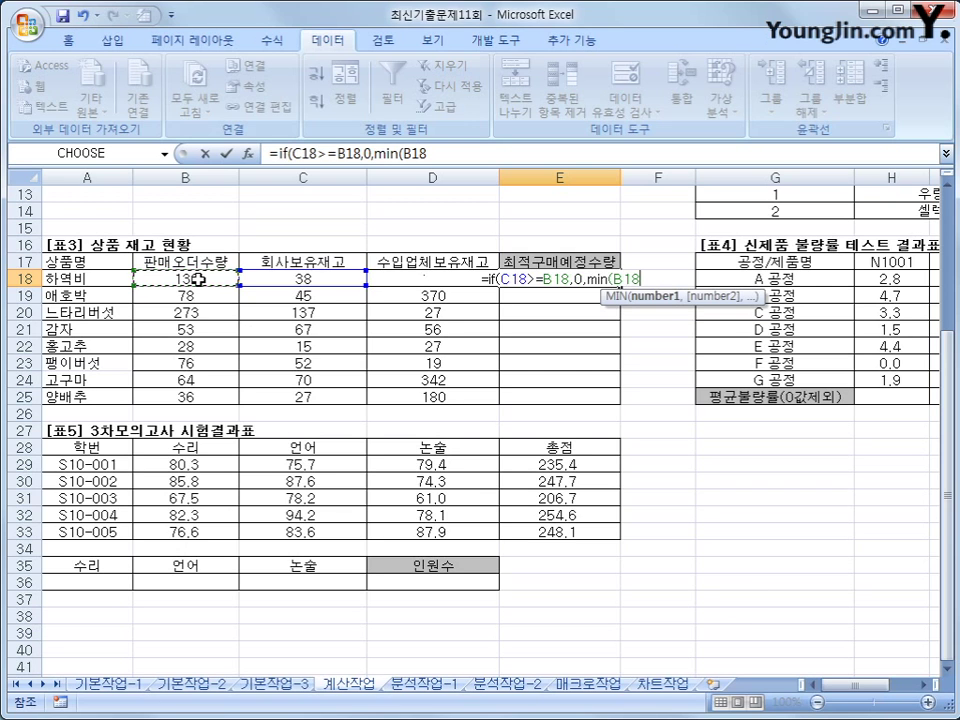
type("-")
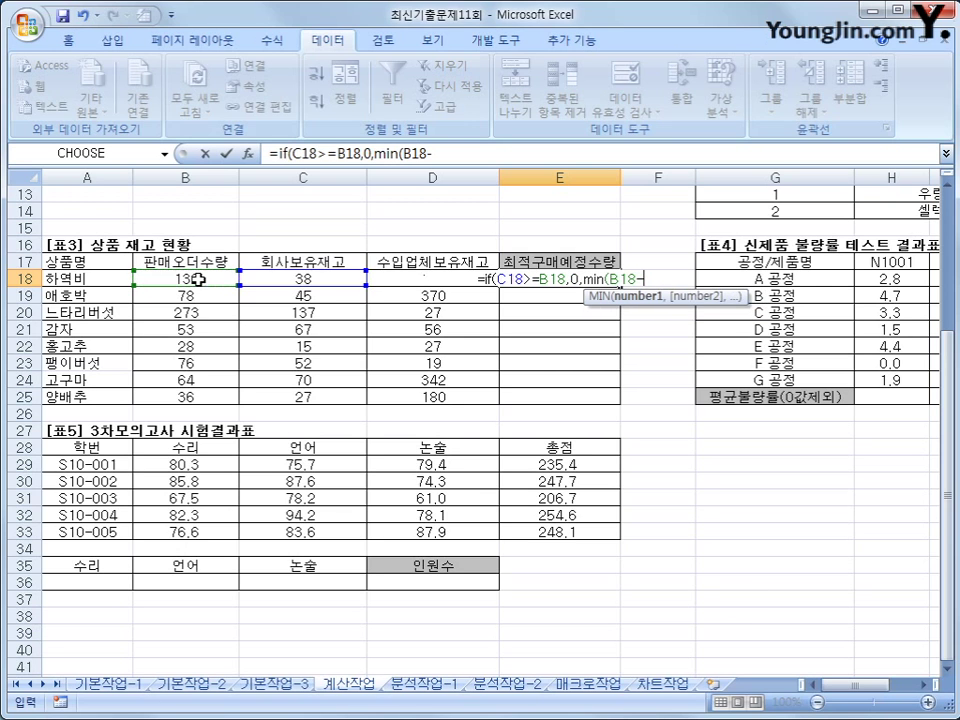
left_click(302, 279)
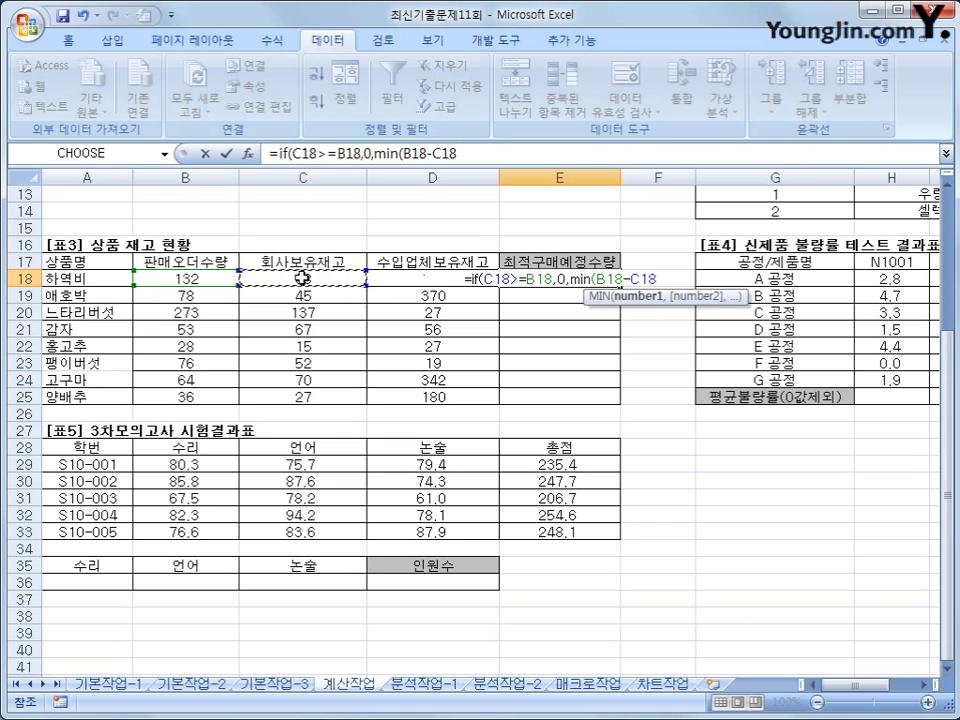
type(",")
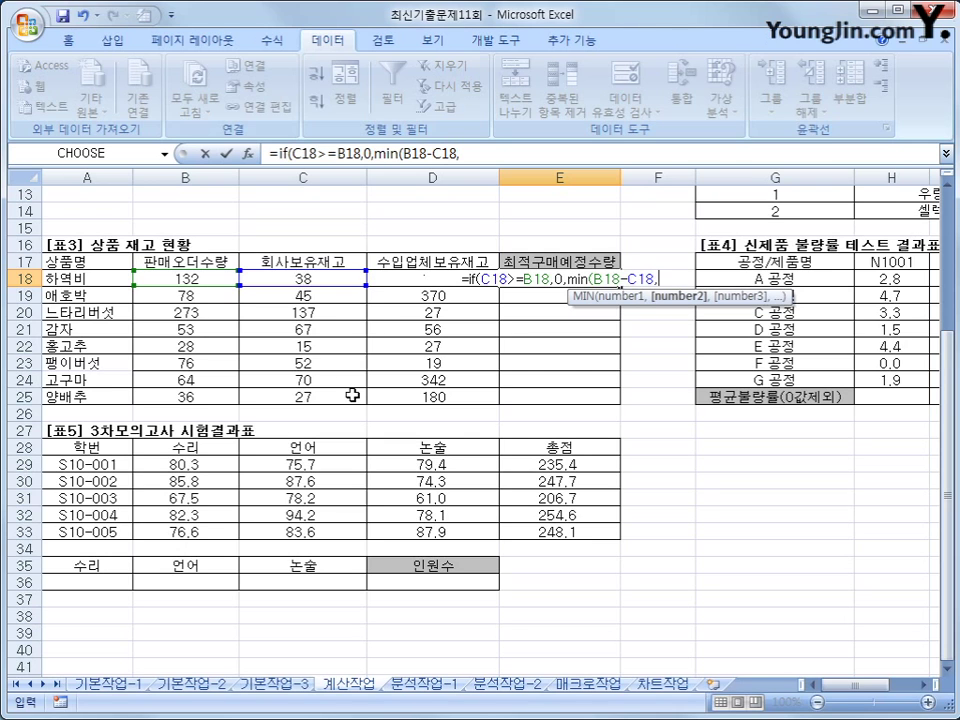
key("Left")
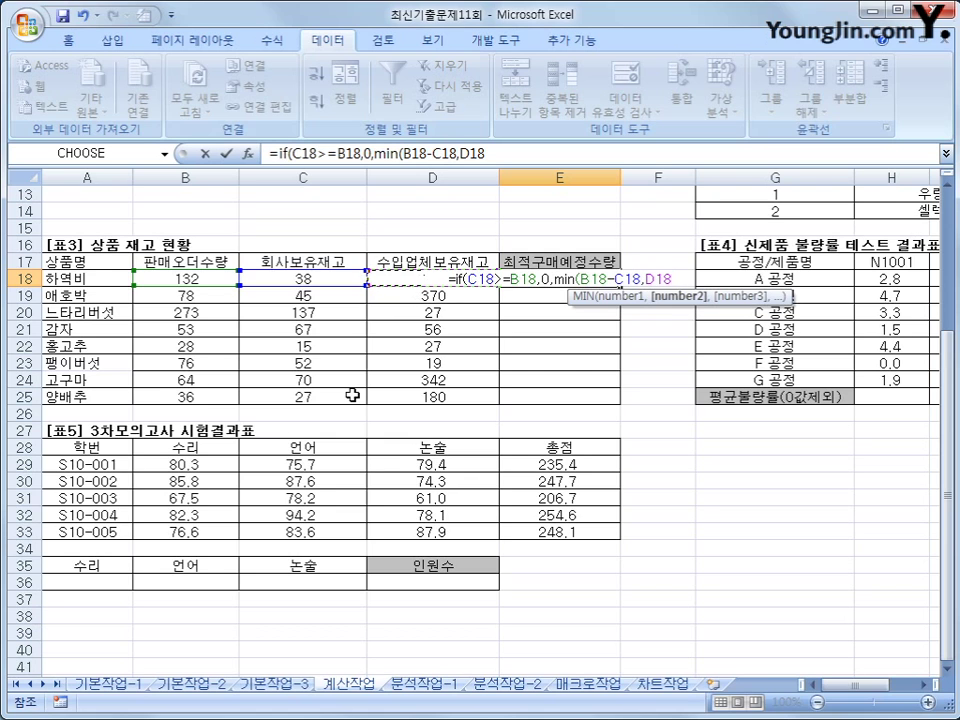
type(")")
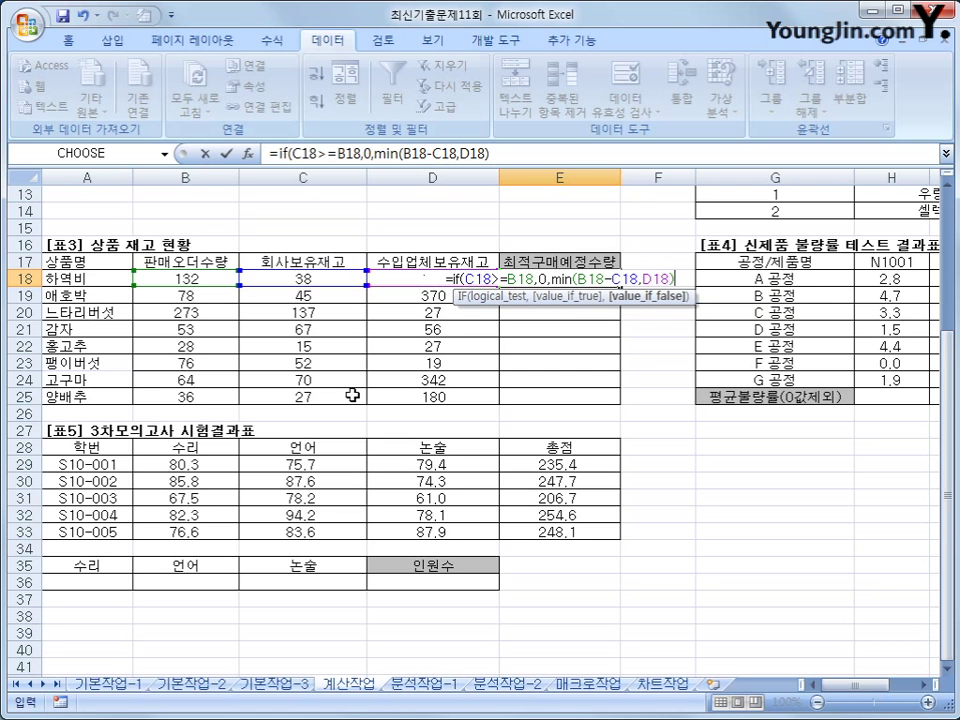
type(")")
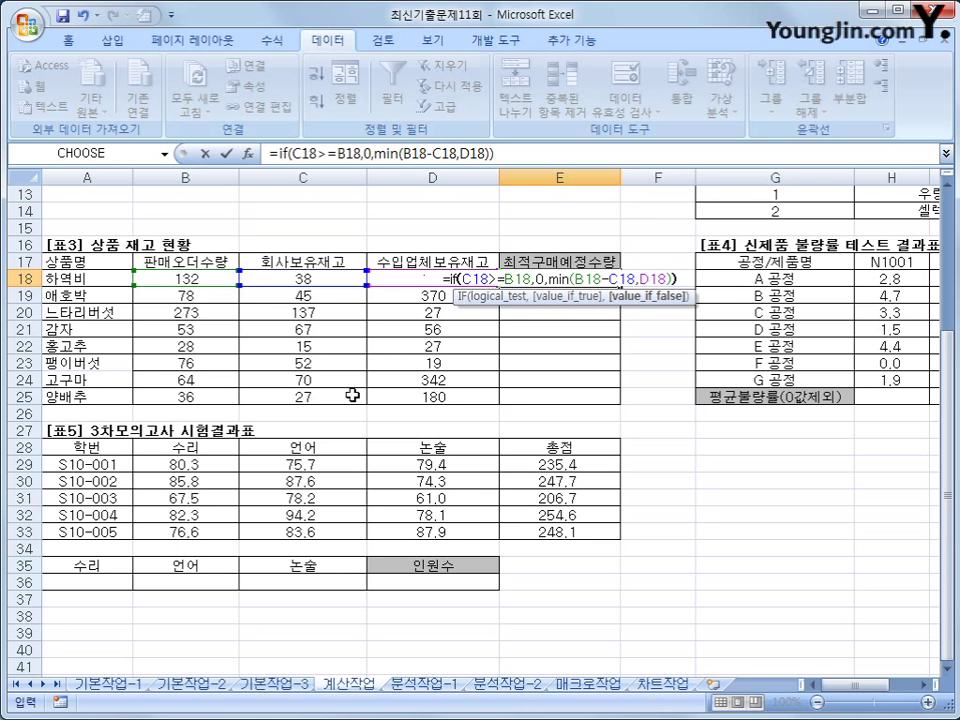
key("Return")
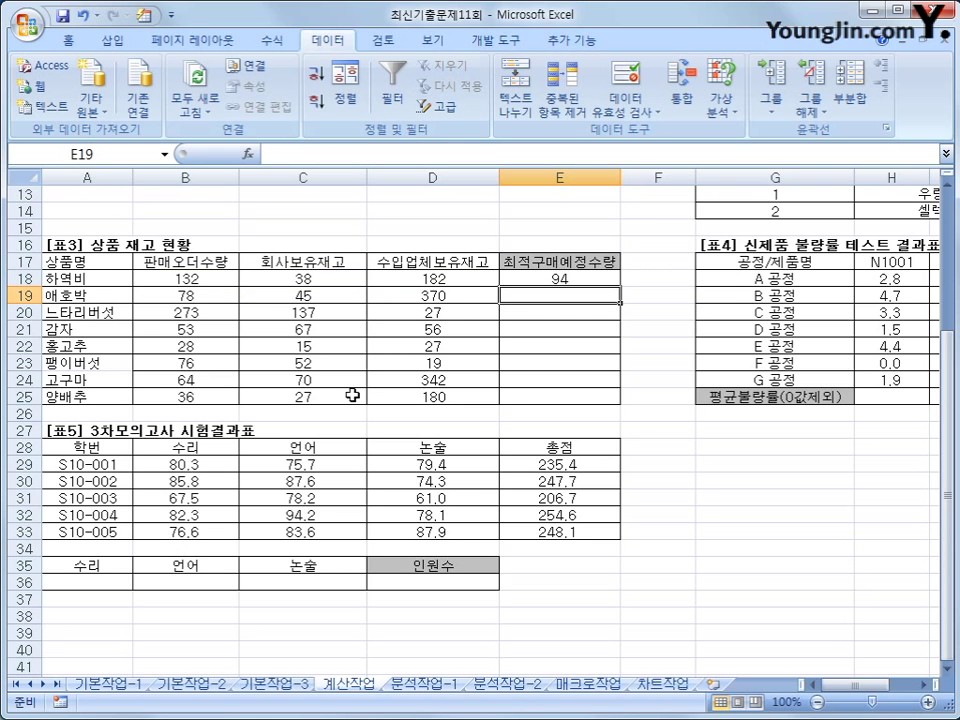
Step: Fill the 최적구매예정수량 formula from E18 down to E25 and check the copied formulas in E21 and E24
left_click(540, 279)
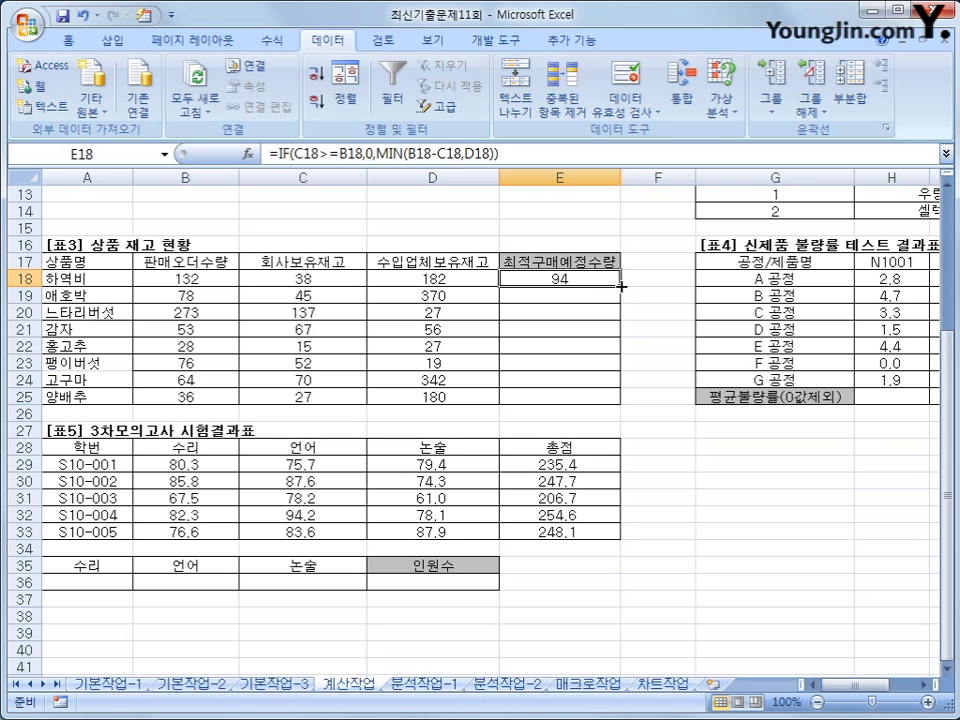
left_click_drag(621, 286, 598, 409)
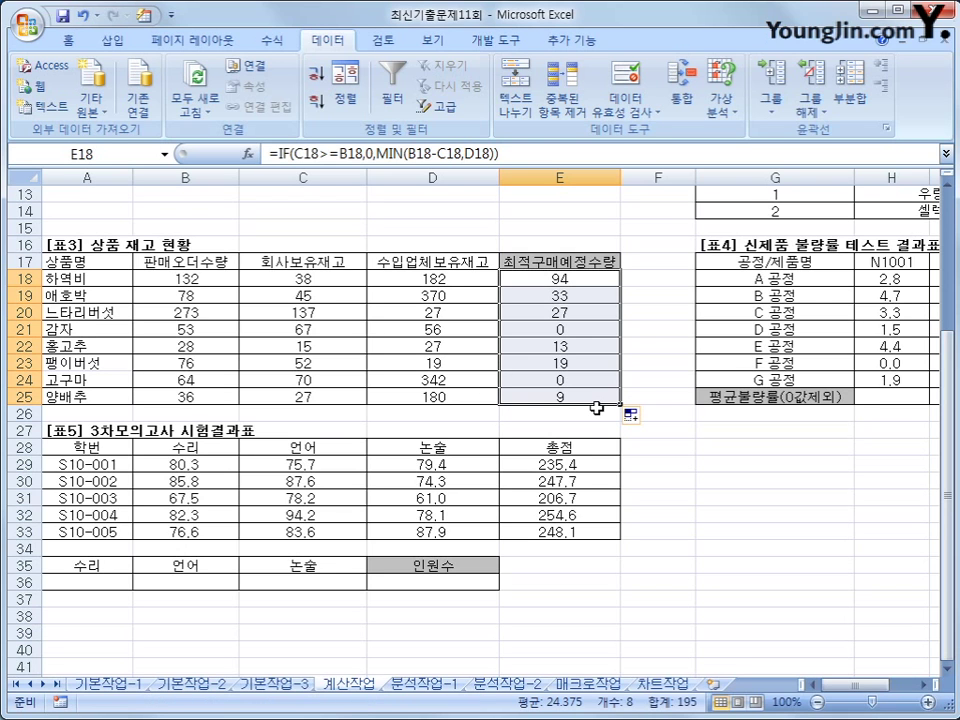
left_click(556, 334)
left_click(556, 378)
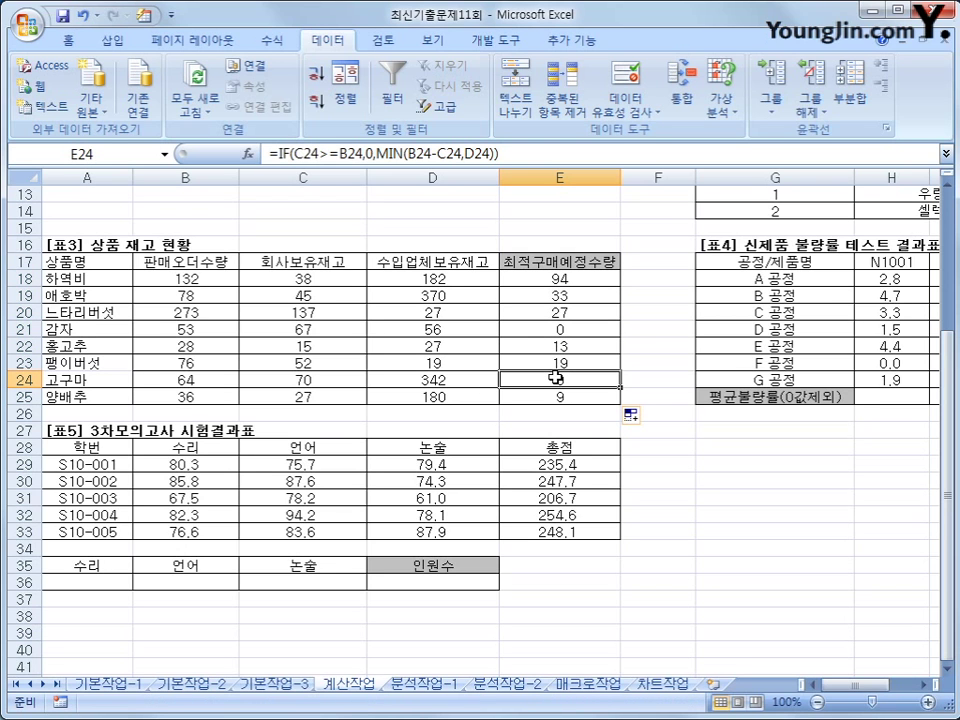
left_click(292, 348)
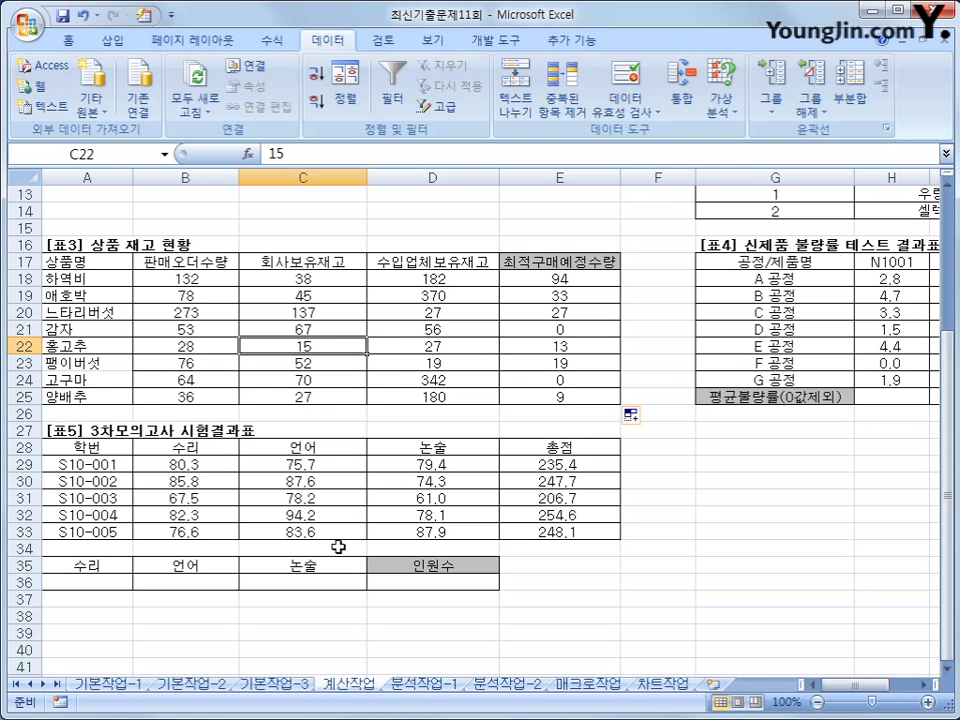
left_click(577, 330)
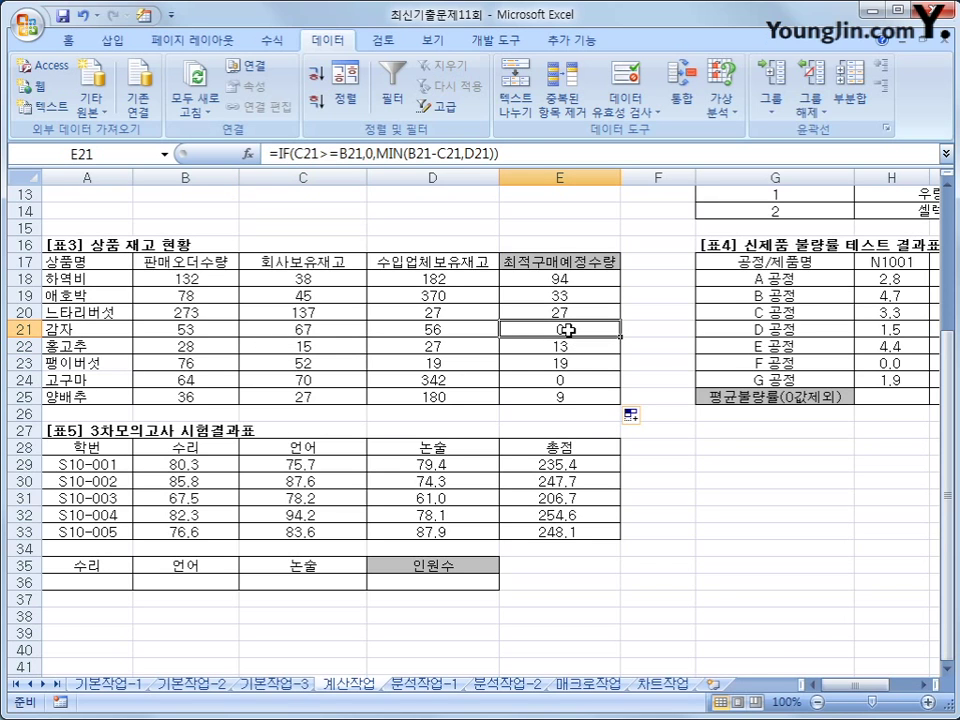
Step: In H25 under 표4's N1001 column, enter a SUM formula adding the defect rates H18:H24
left_click_drag(845, 686, 873, 688)
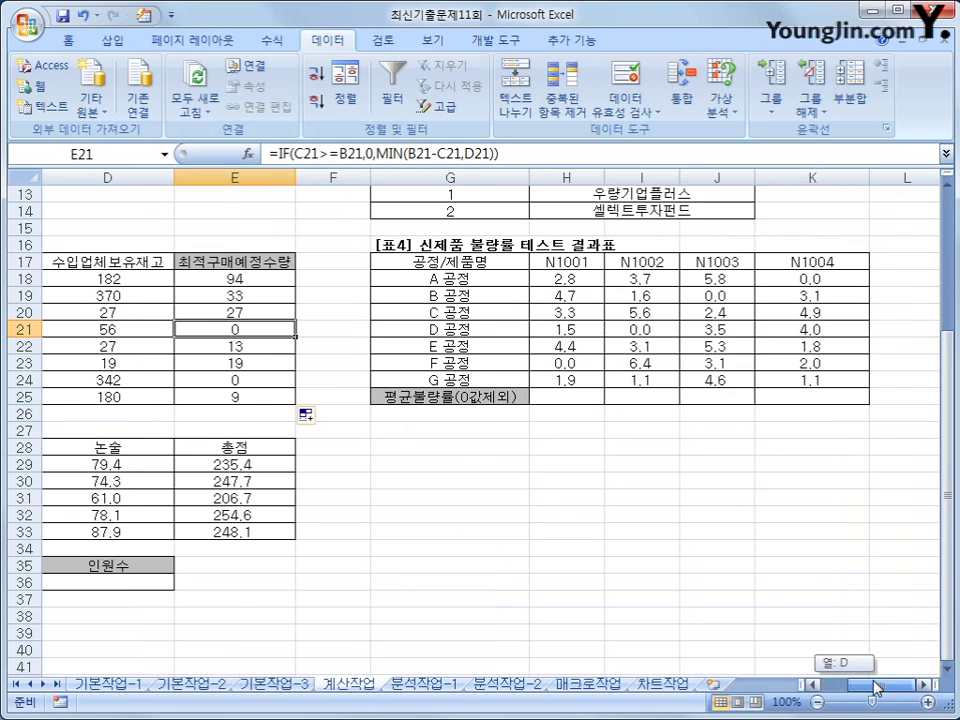
left_click(540, 393)
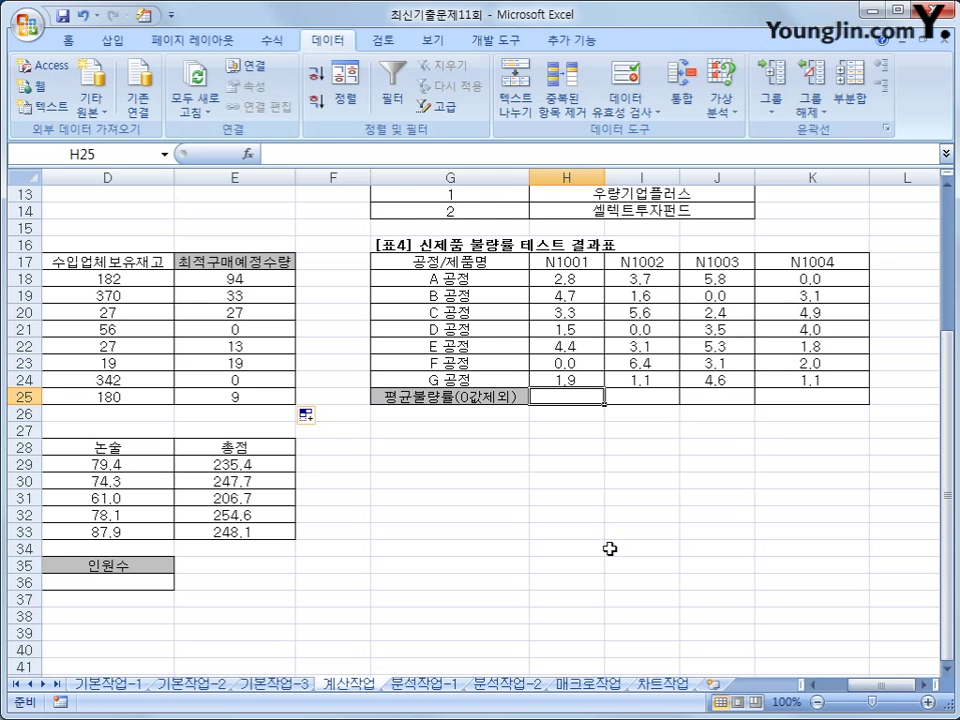
type("=")
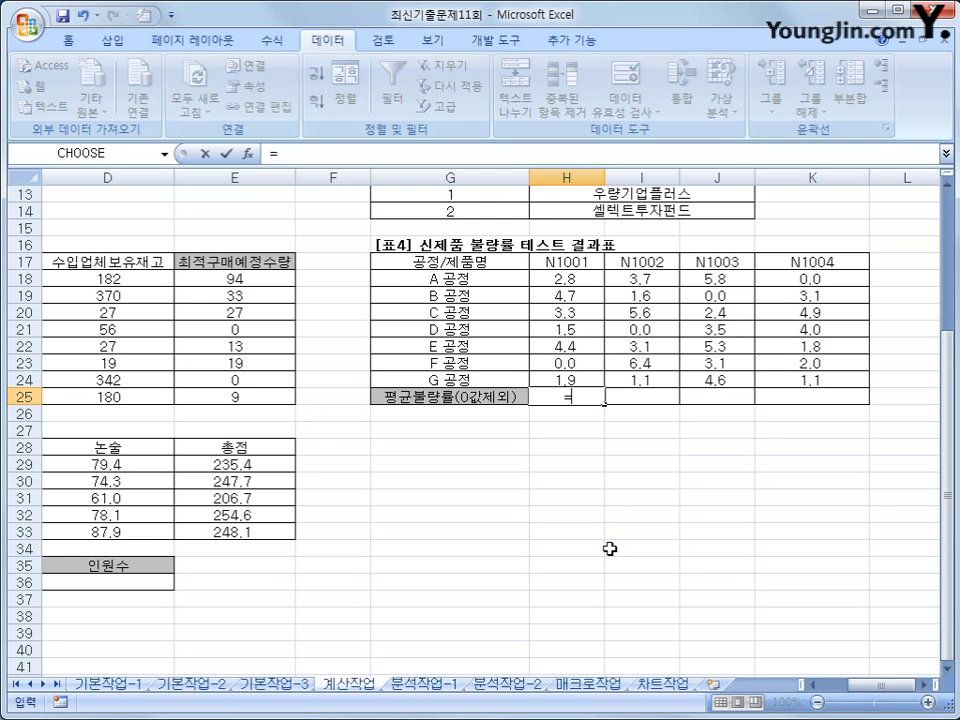
type("sum(")
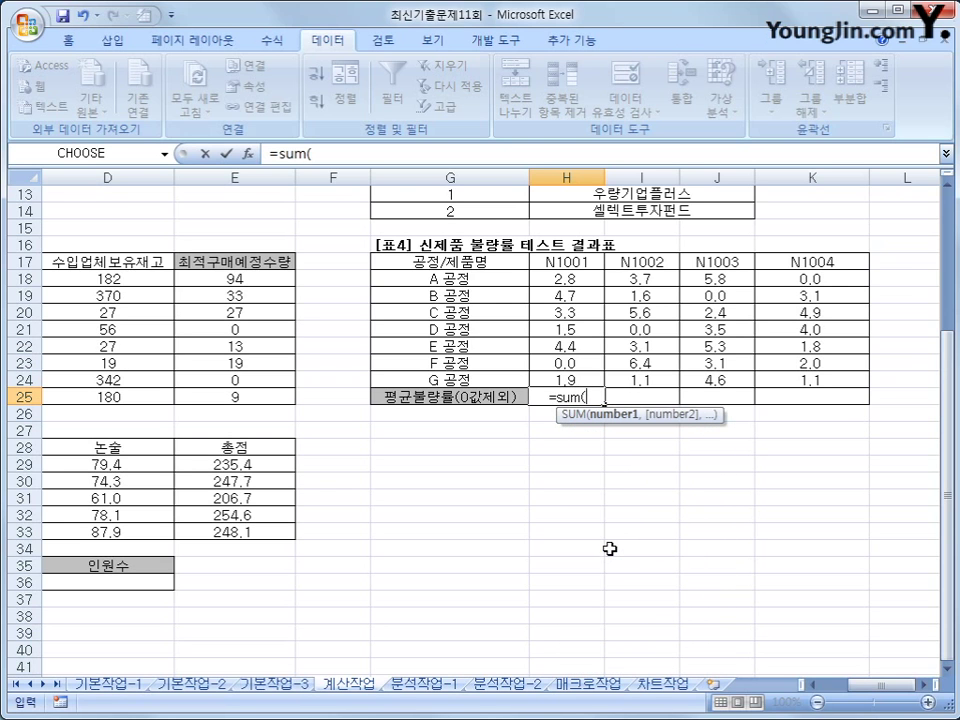
left_click_drag(553, 271, 556, 385)
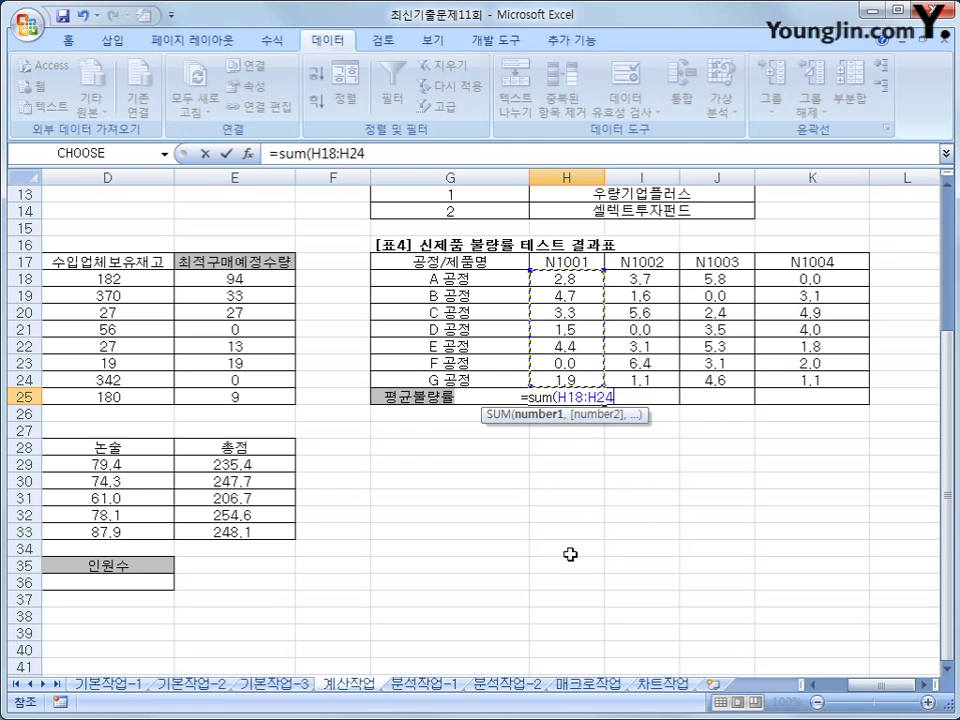
type(")")
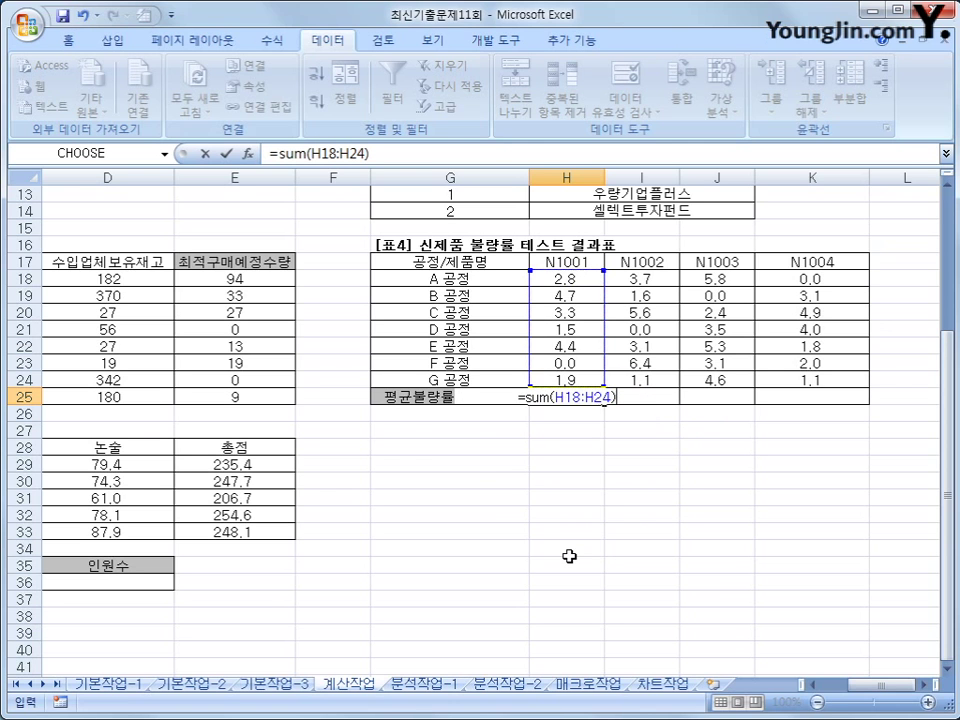
key("Return")
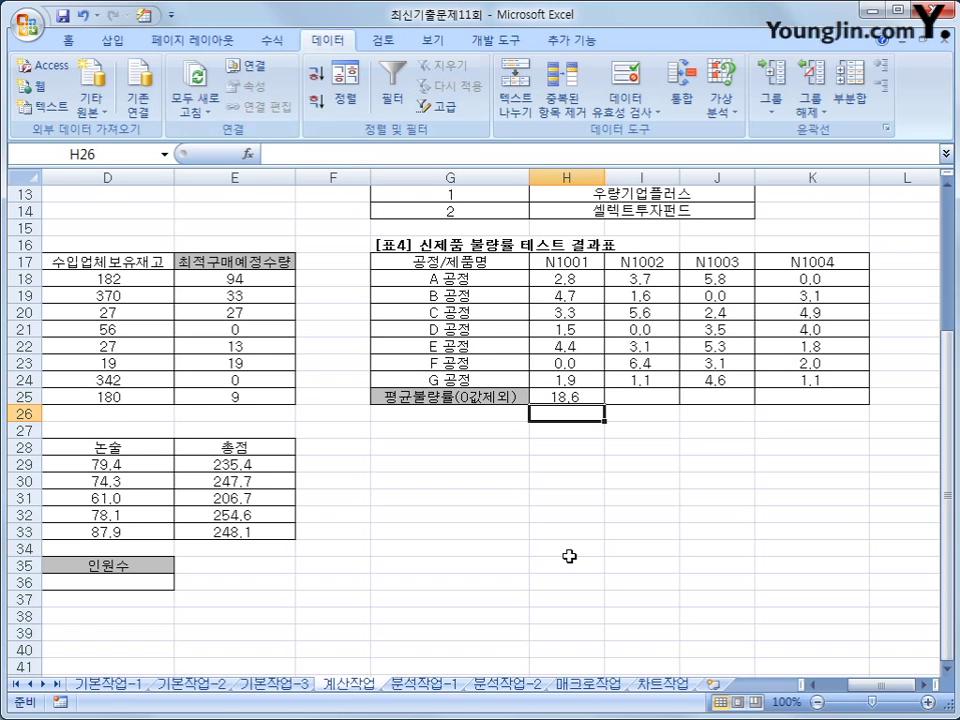
Step: Extend the SUM formula in H25 to divide by COUNTIF(H18:H24,"<>0"), averaging only the nonzero defect rates
left_click(578, 396)
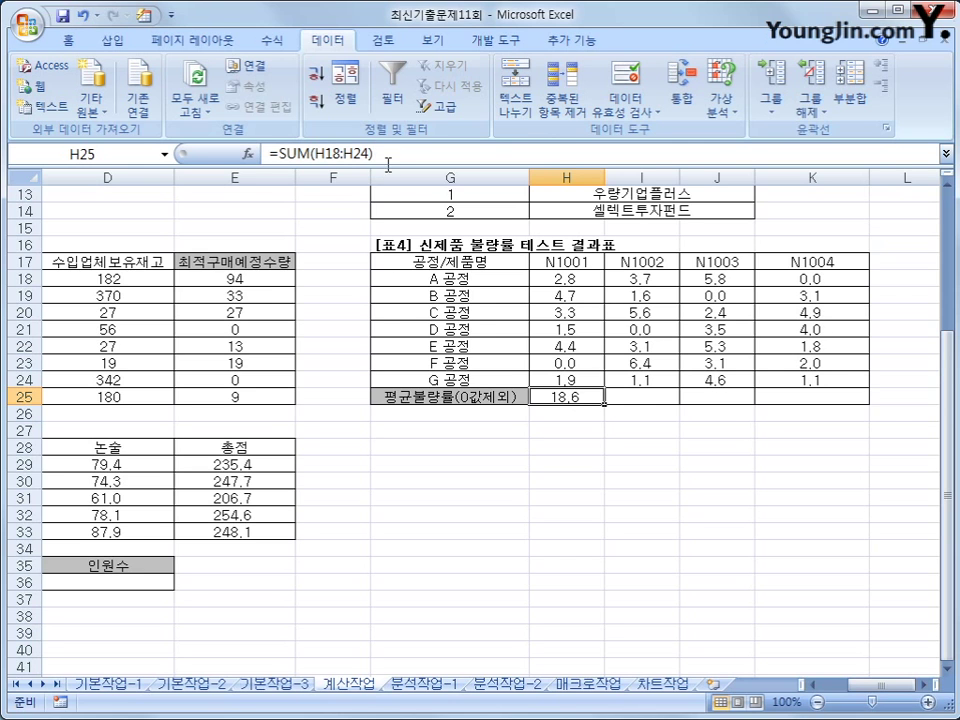
left_click(400, 159)
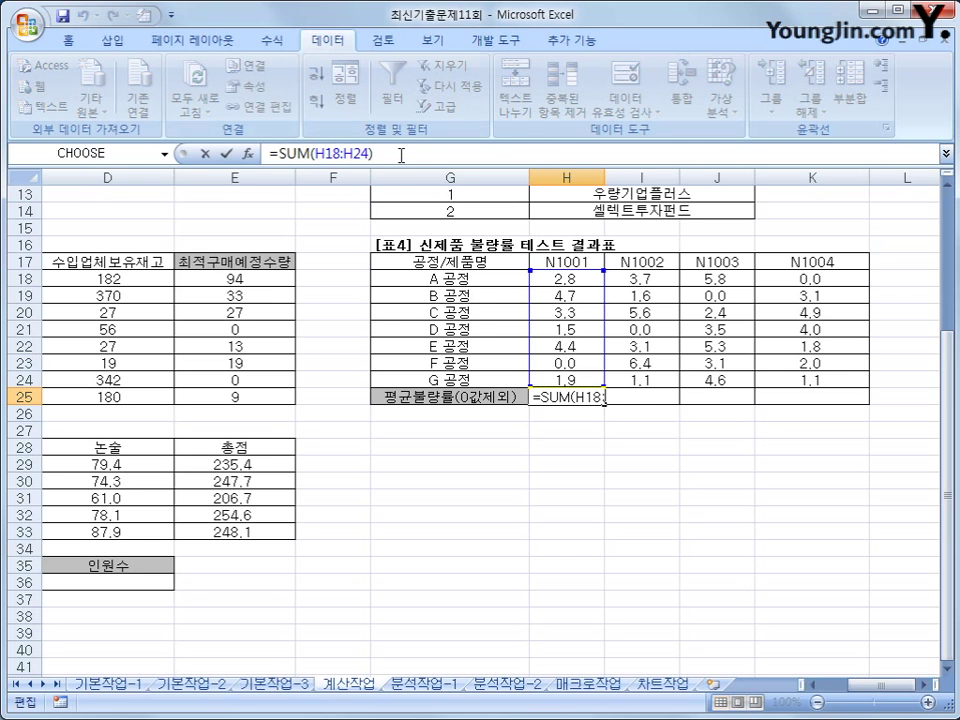
type("/")
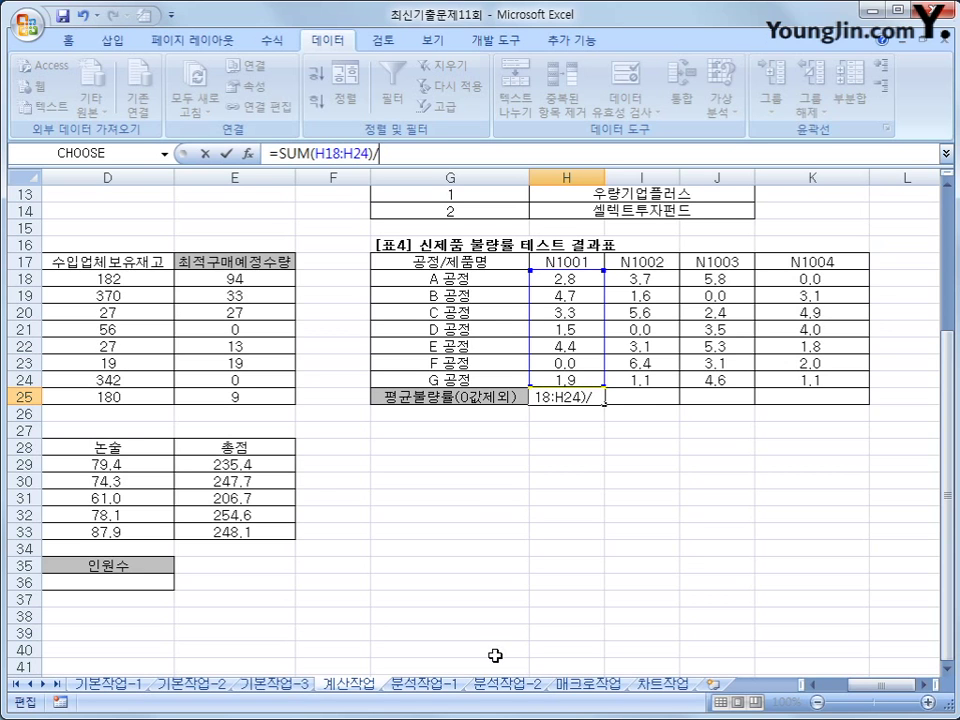
type("countif(")
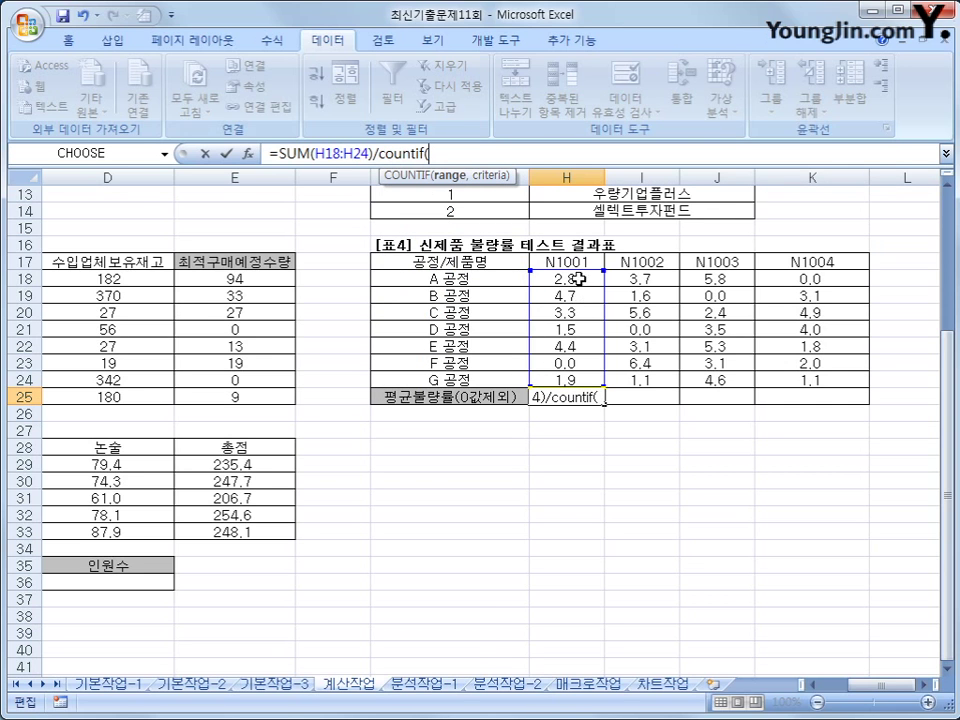
left_click_drag(574, 276, 568, 379)
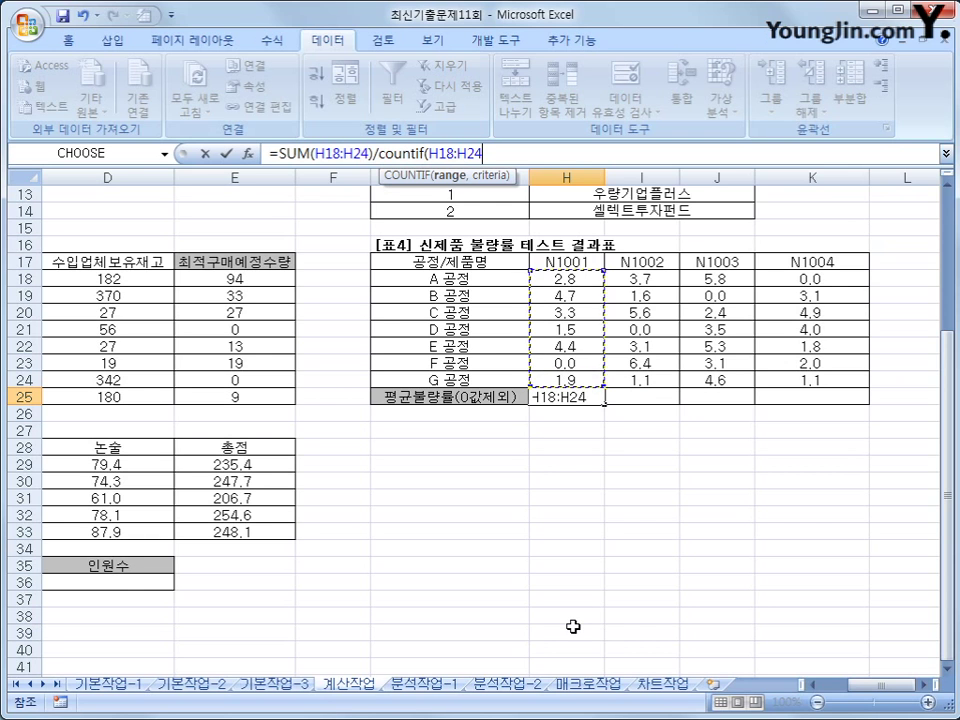
type(",\"<>0")
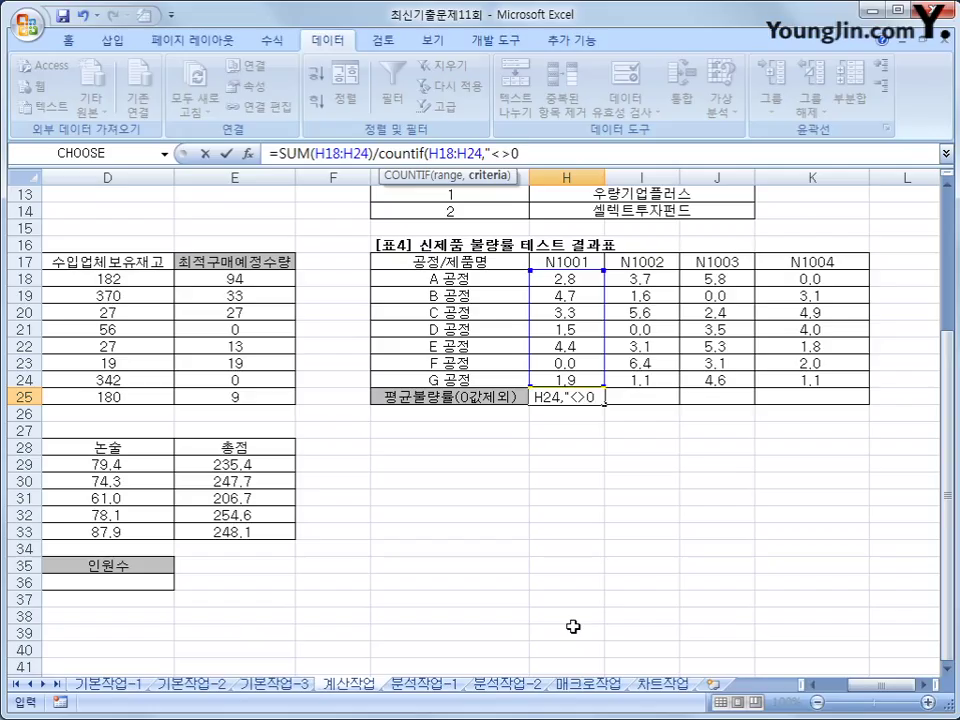
type("\"")
type(")")
key("Return")
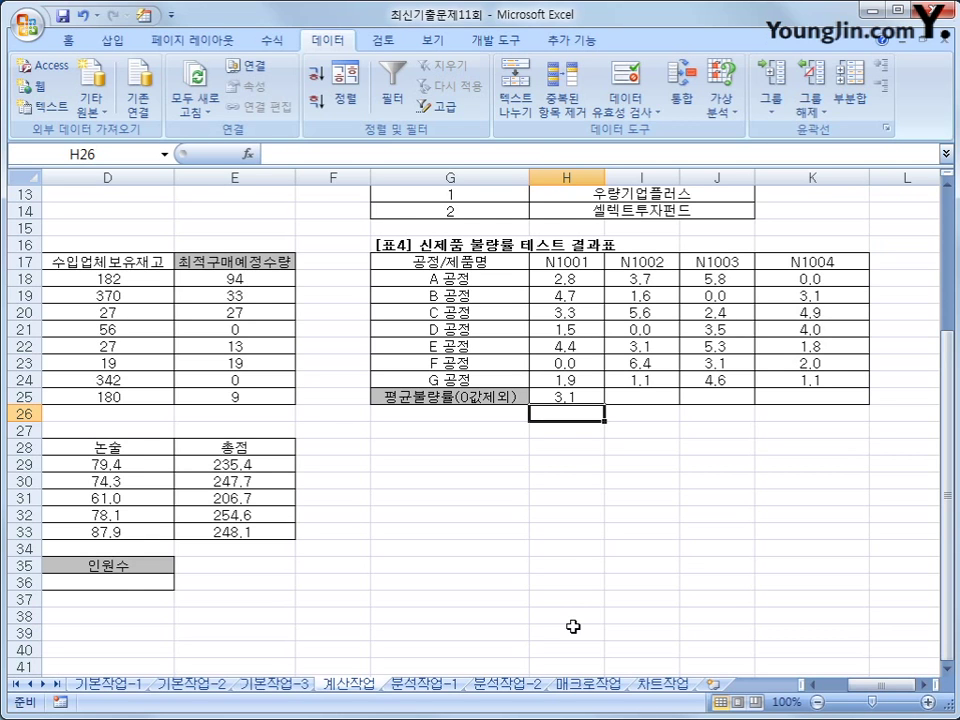
Step: Wrap the H25 average formula in TRUNC with 1 decimal digit
left_click(545, 397)
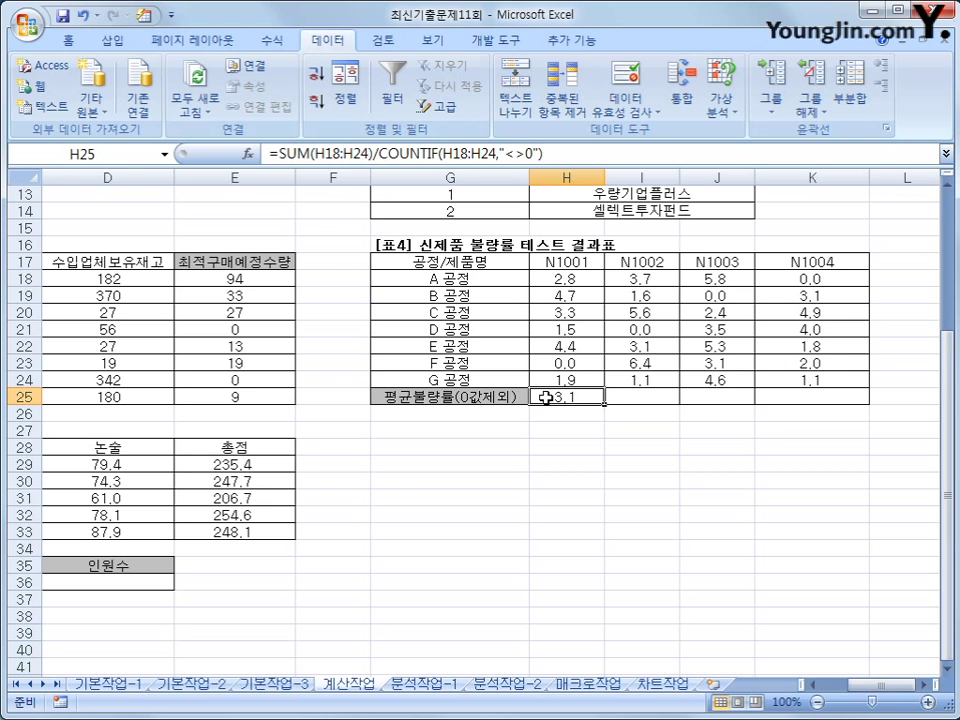
left_click(277, 155)
type("tr")
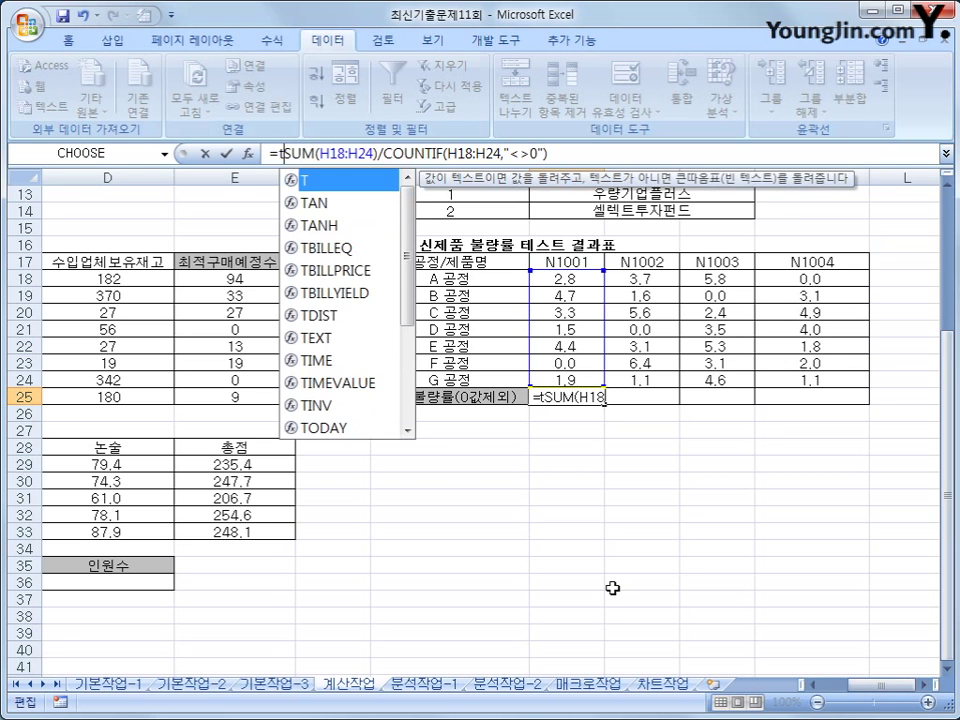
type("u")
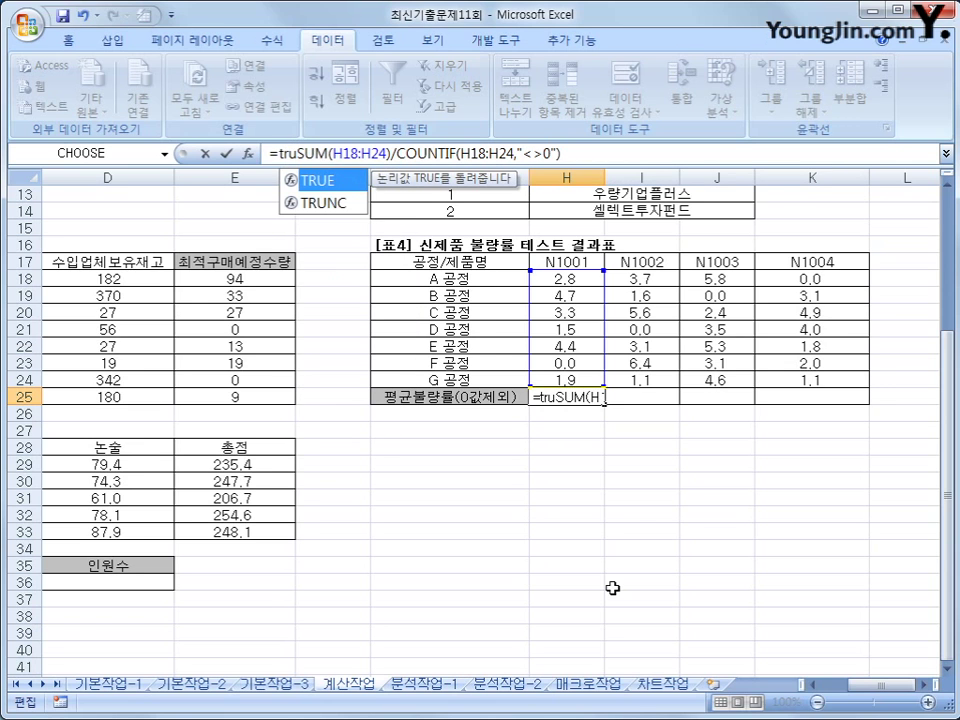
key("Down")
key("Tab")
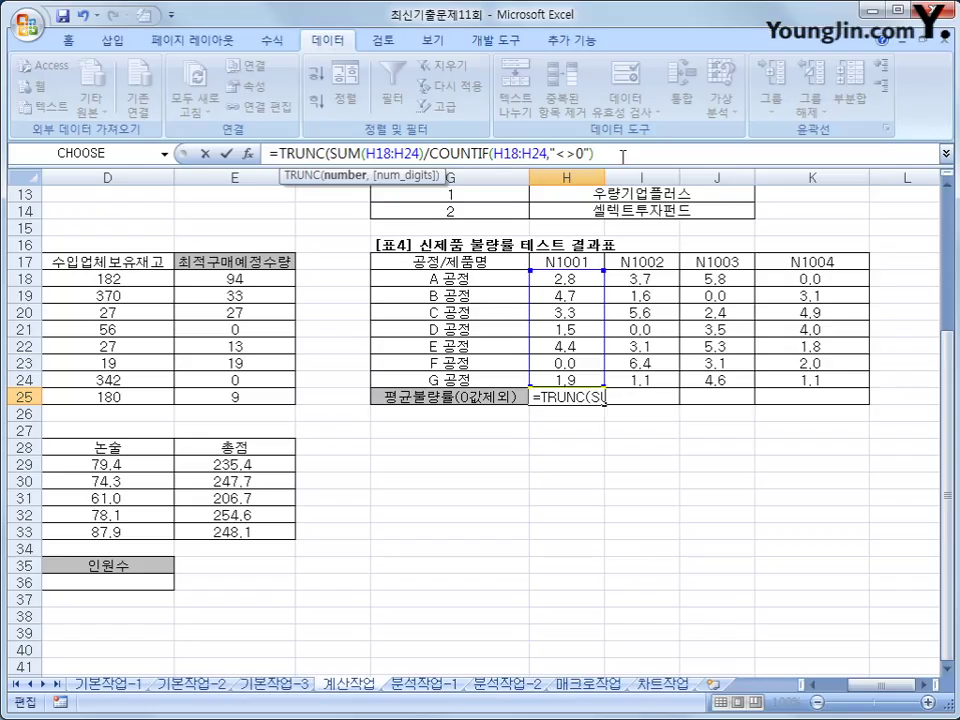
type(",")
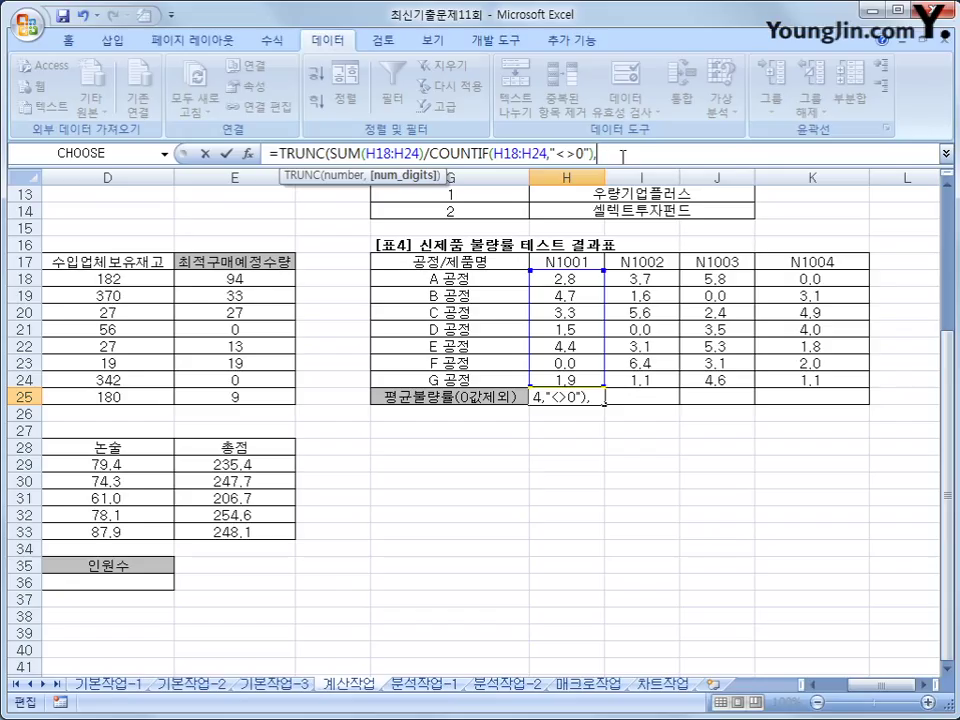
type("1")
type(")")
key("Return")
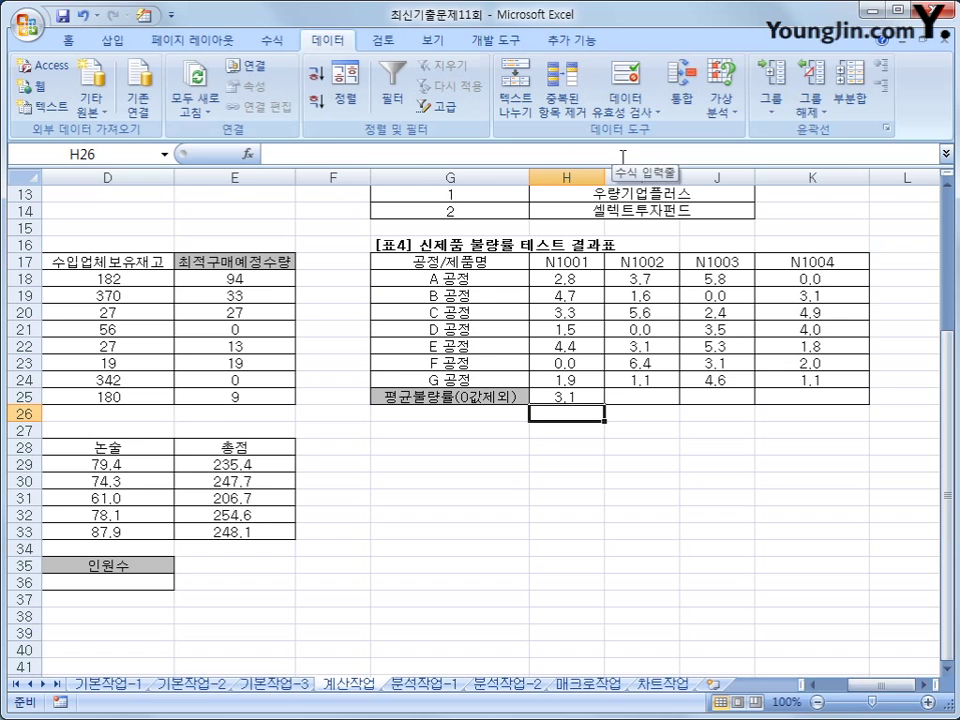
Step: Fill the 평균불량률 formula from H25 across to K25 and check the copied formula in K25
left_click(568, 398)
left_click_drag(604, 400, 849, 398)
left_click(849, 398)
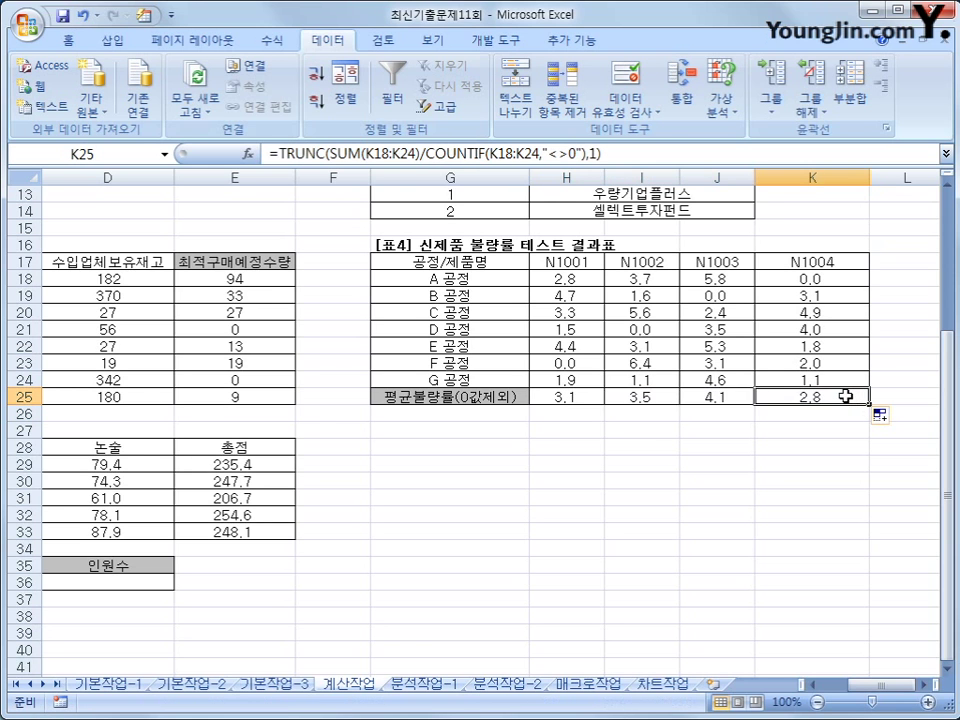
Step: Under 표5, enter the criteria >=80 for 수리 in A36 and >=85 for 언어 in B36
left_click(887, 686)
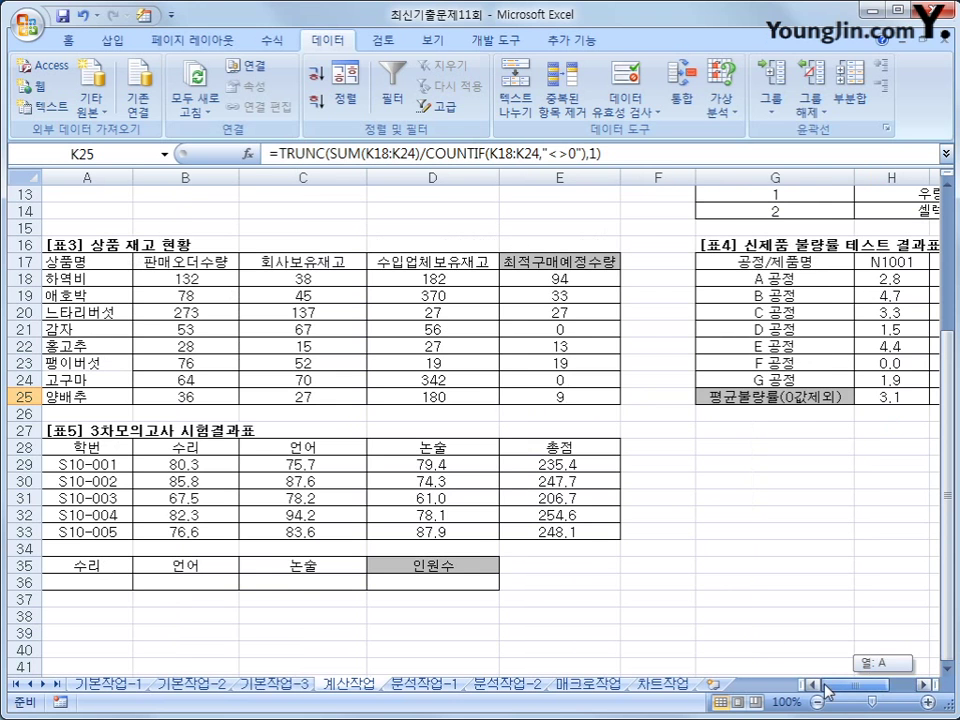
left_click(118, 566)
scroll(115, 560, "down", 2)
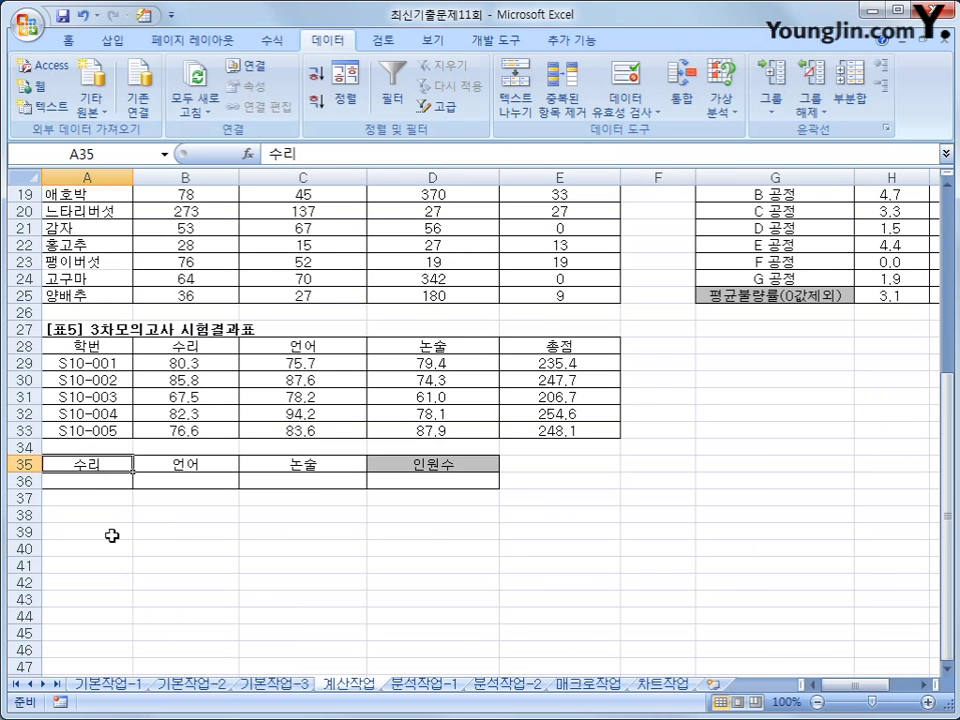
left_click(87, 480)
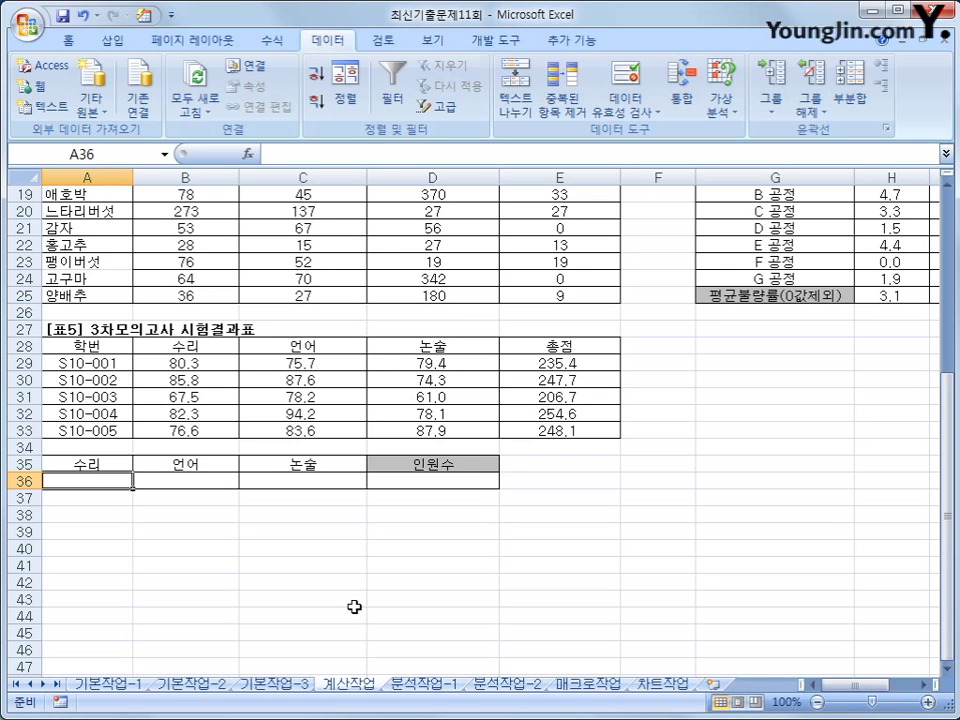
type(">=80")
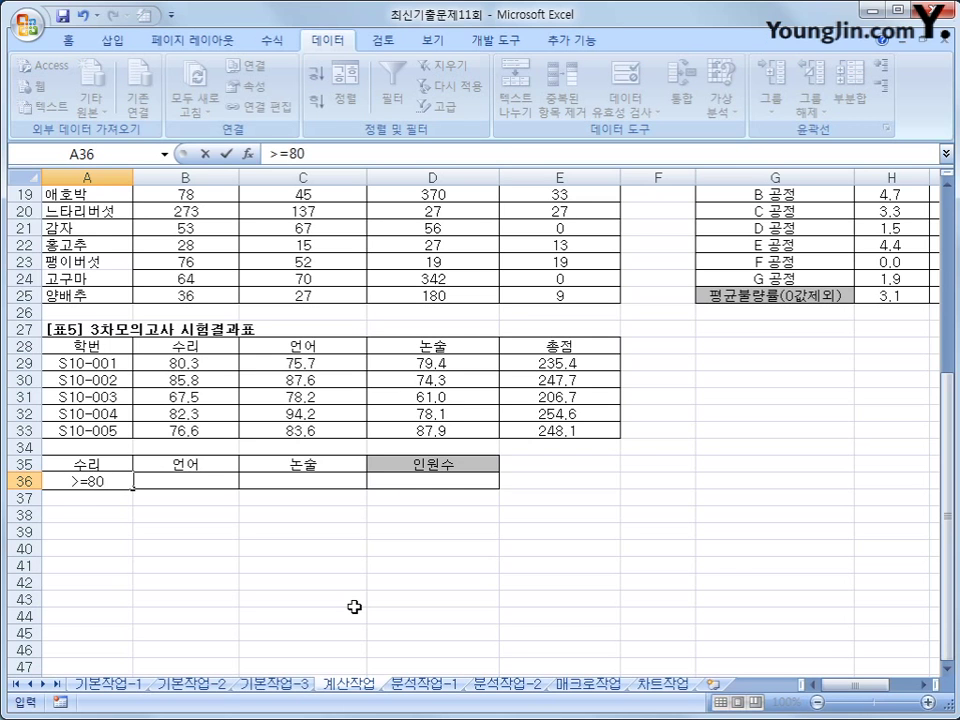
key("Tab")
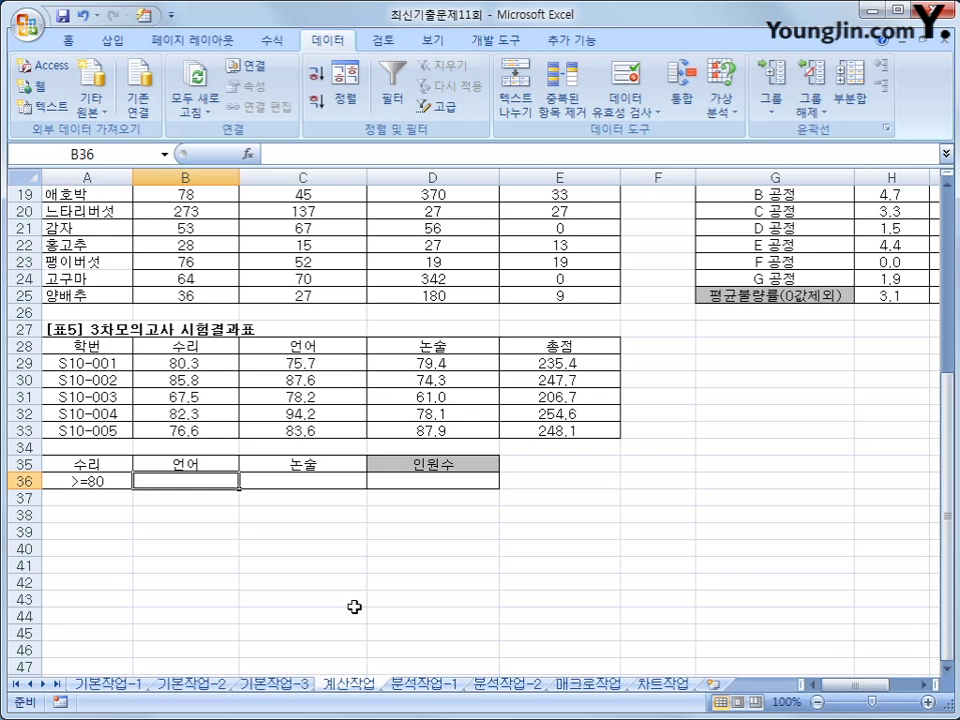
type(">=85")
key("Return")
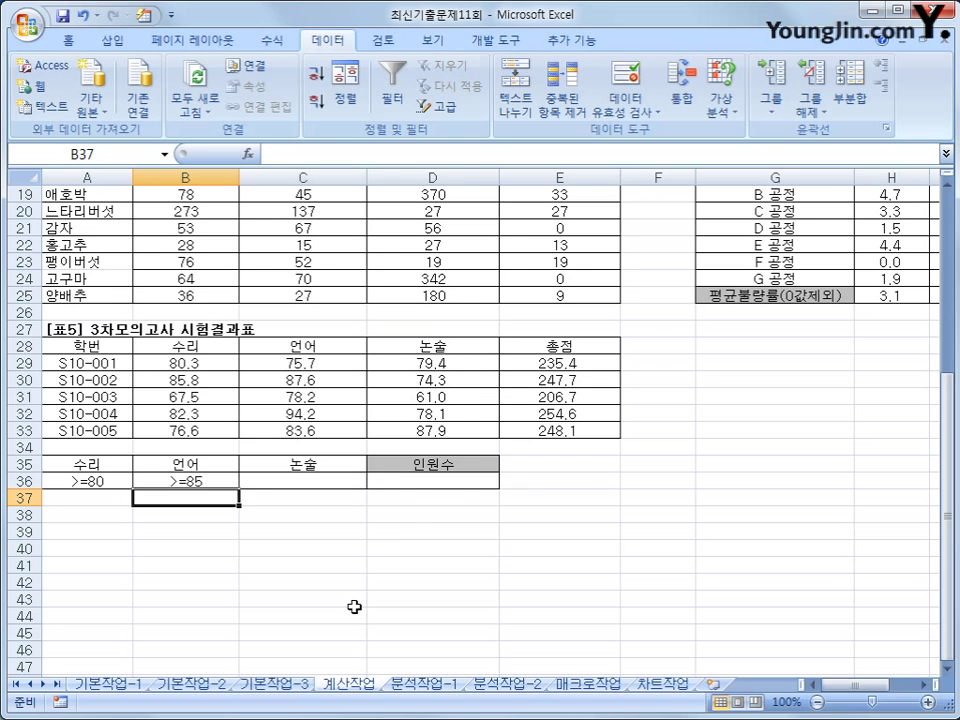
Step: In D36 under 인원수, build a DCOUNT formula with database A28:E33, field B28 and criteria A35:B36
left_click(422, 484)
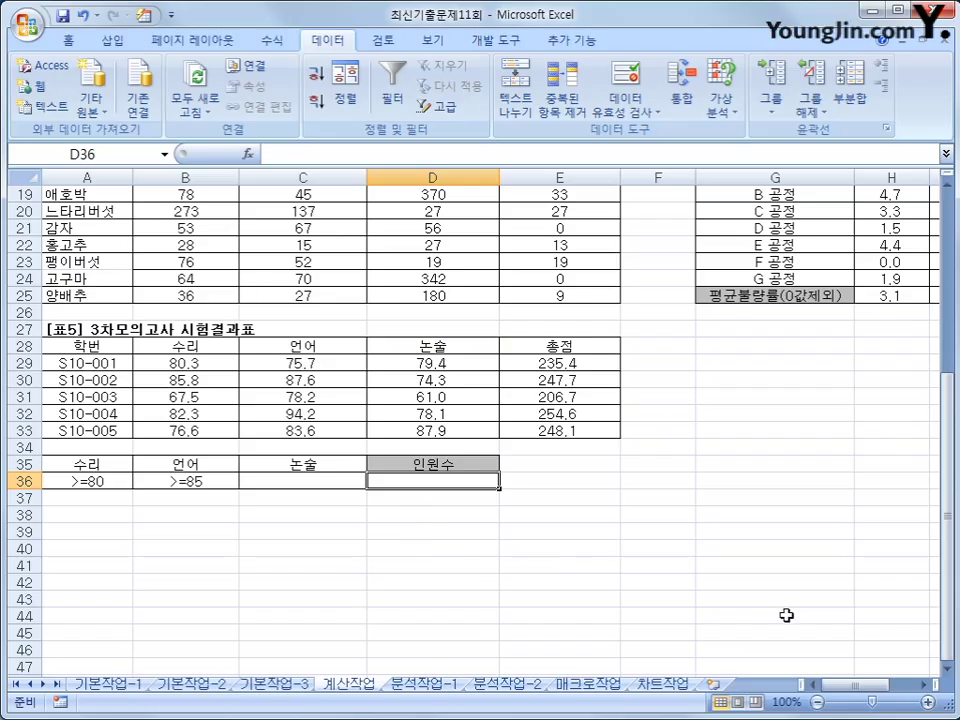
type("=")
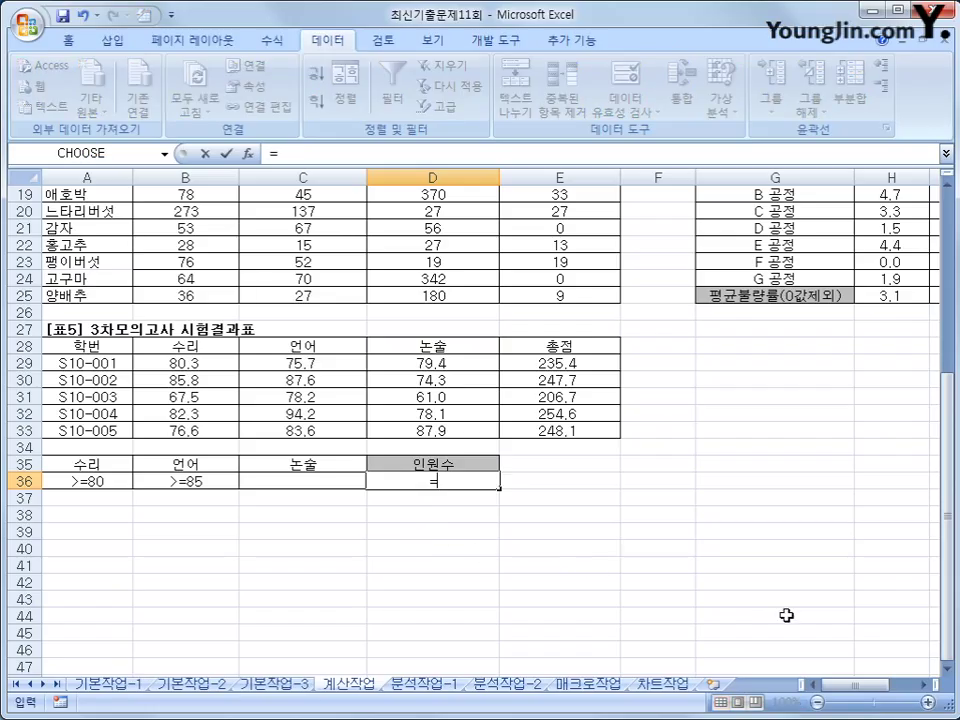
type("dcou")
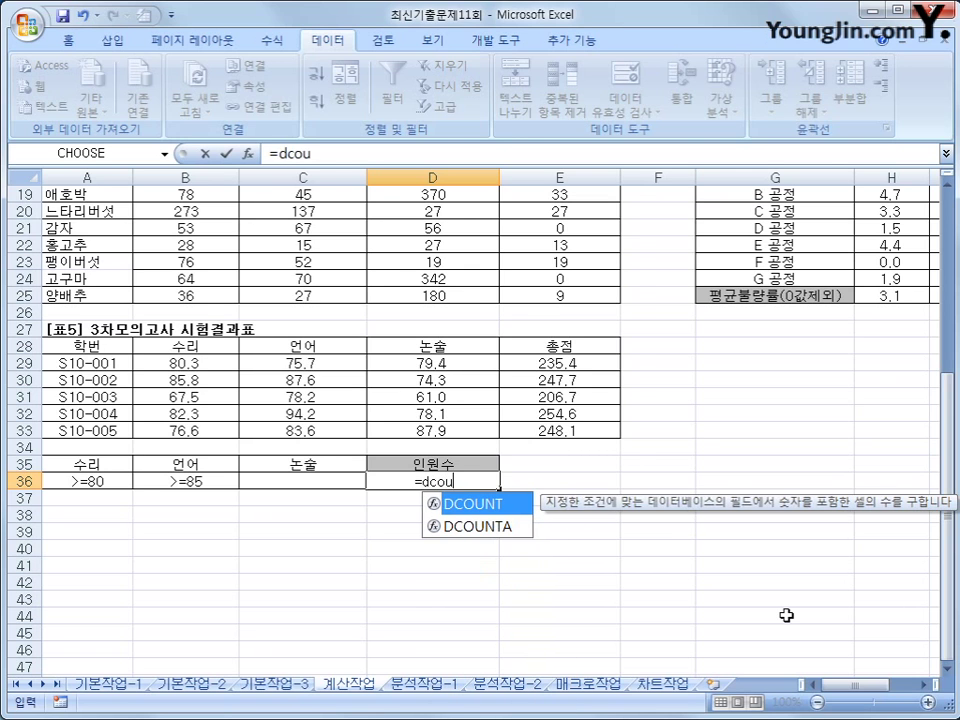
key("Tab")
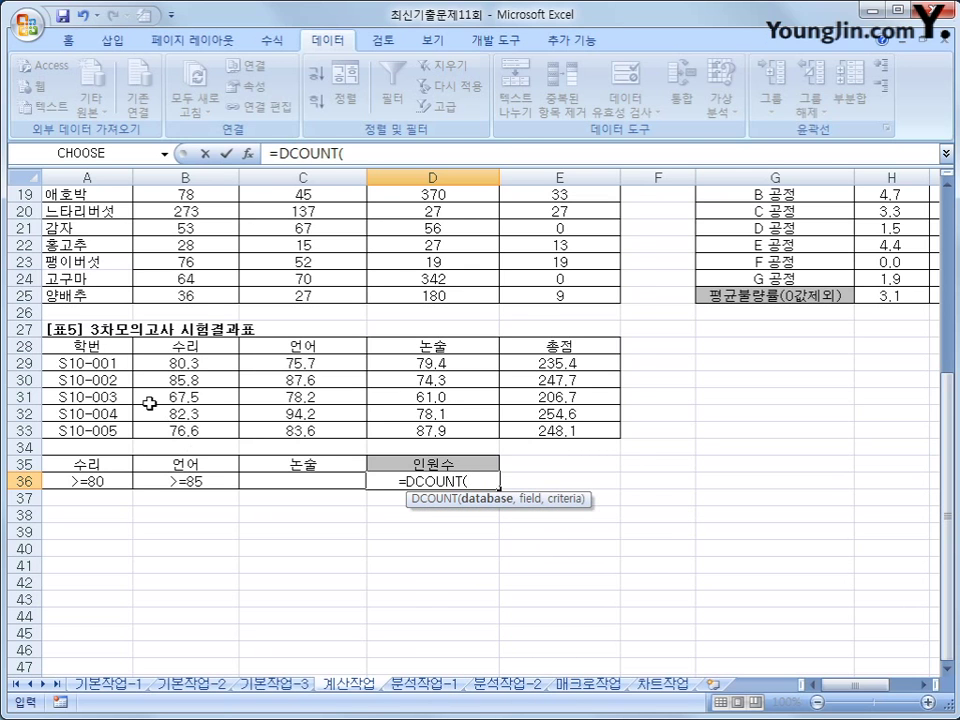
left_click_drag(81, 344, 538, 437)
type(",")
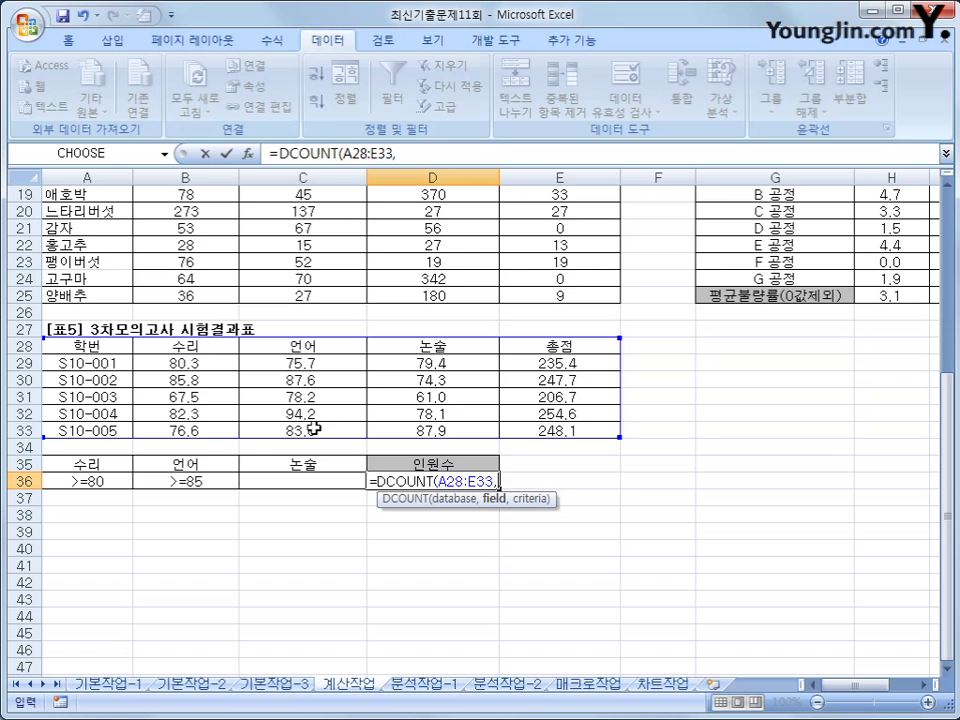
left_click(175, 347)
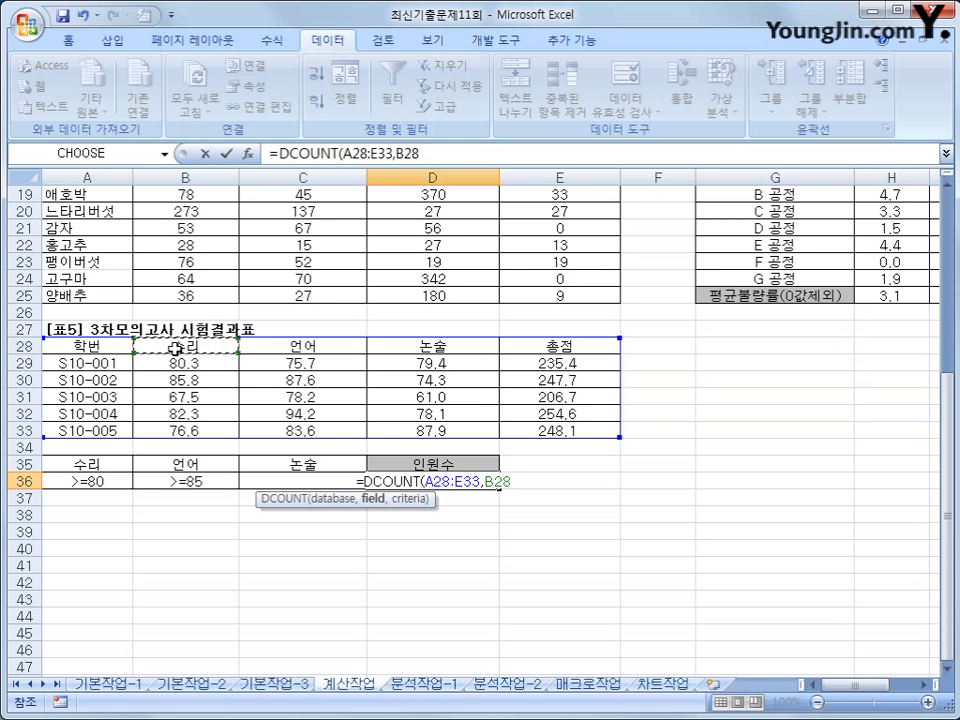
type(",")
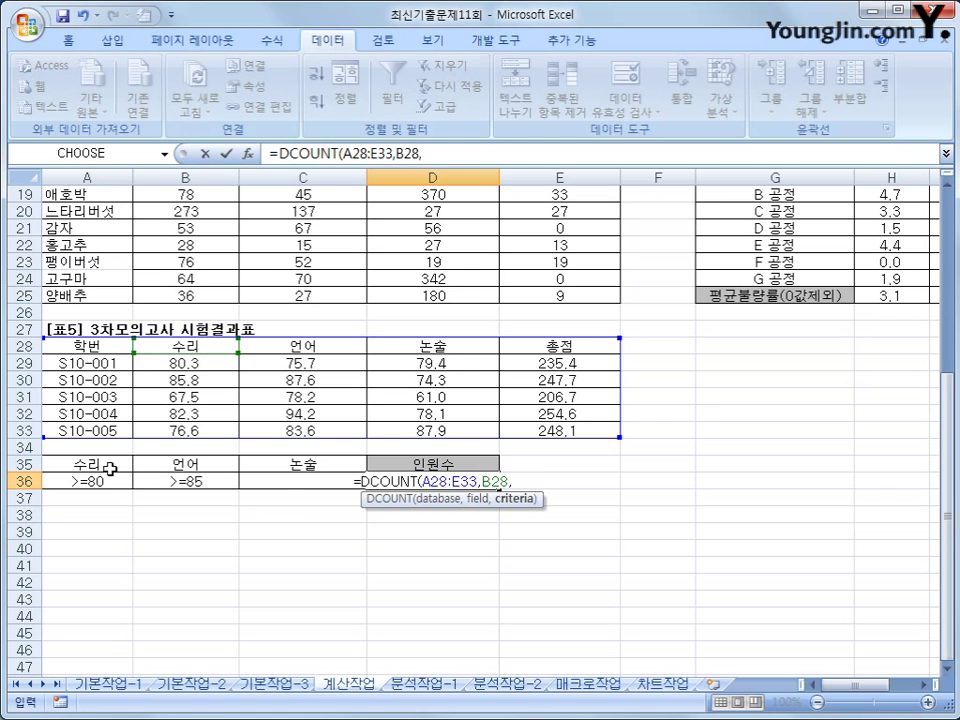
left_click_drag(105, 463, 181, 481)
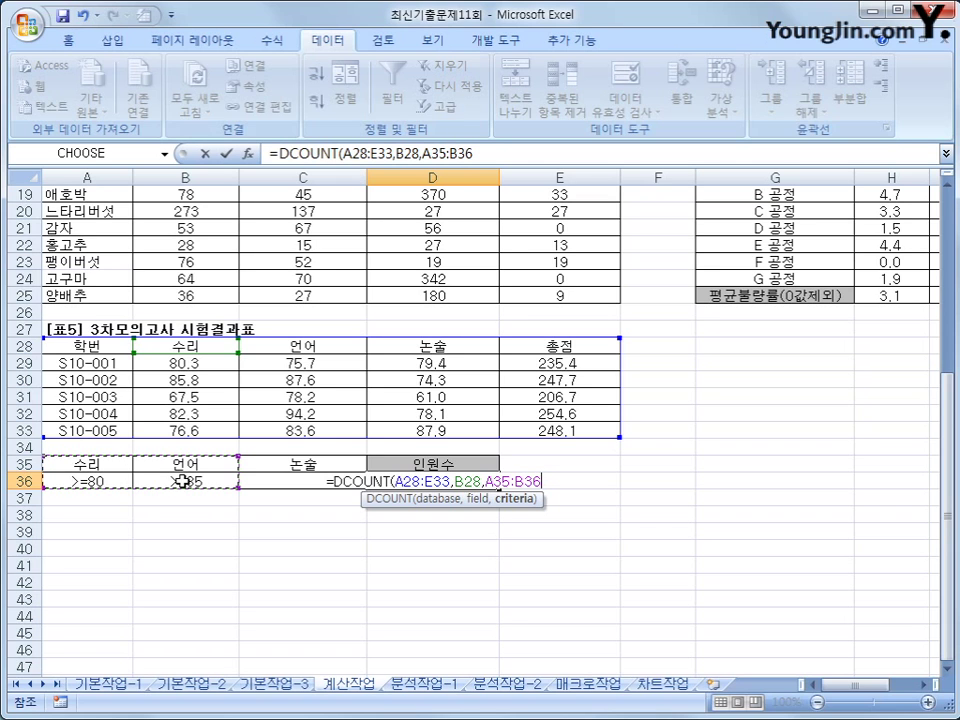
type(")")
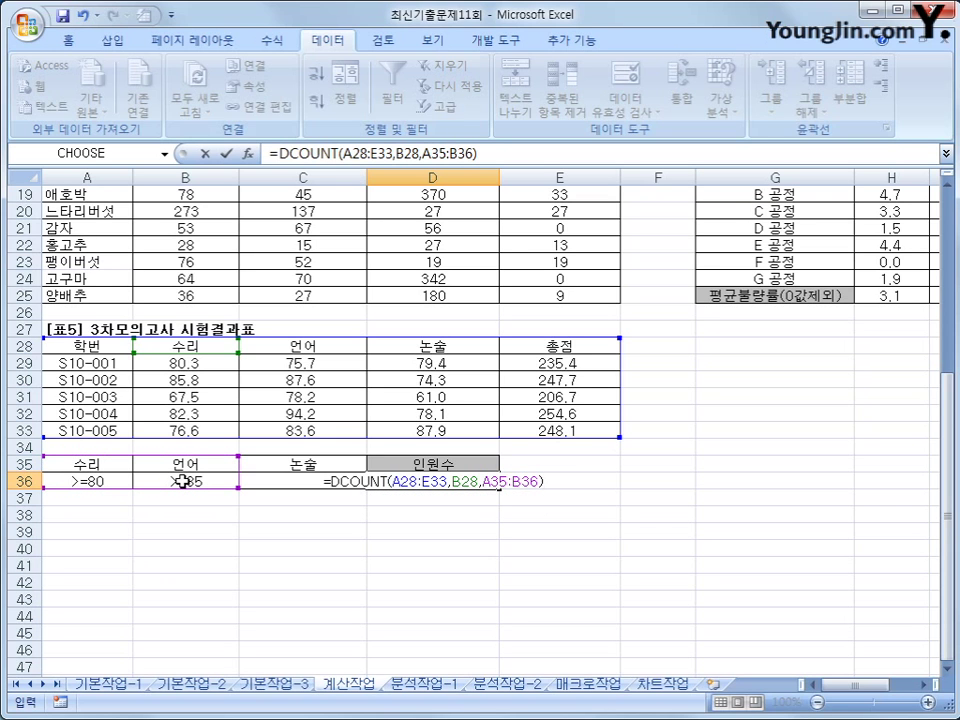
Step: Append &"명" to the DCOUNT formula in D36 and check the entered formula
type("&")
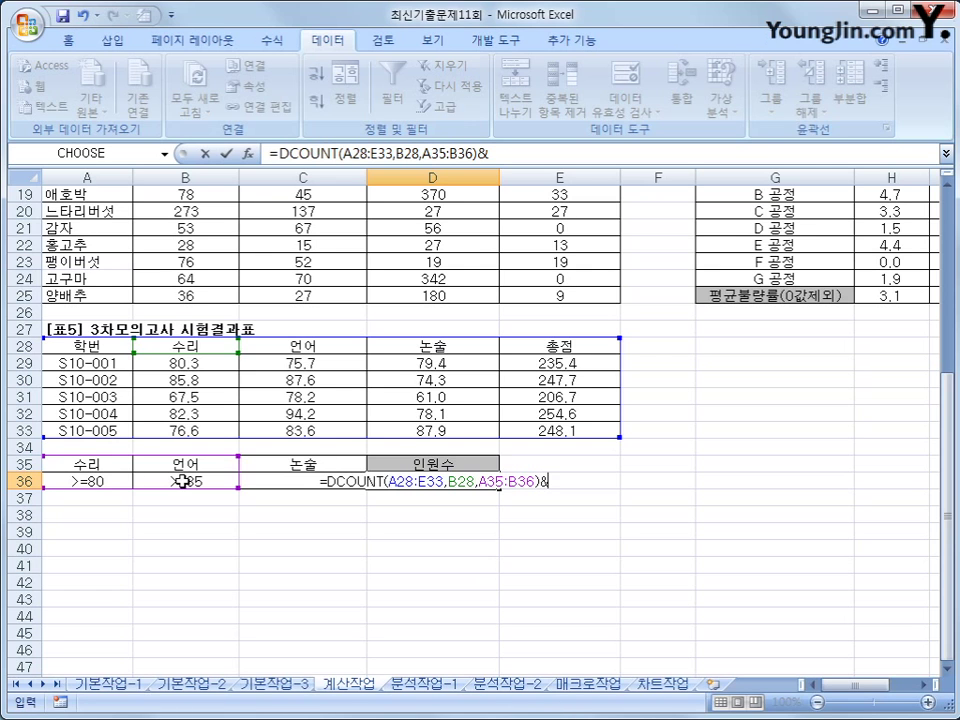
type("\"")
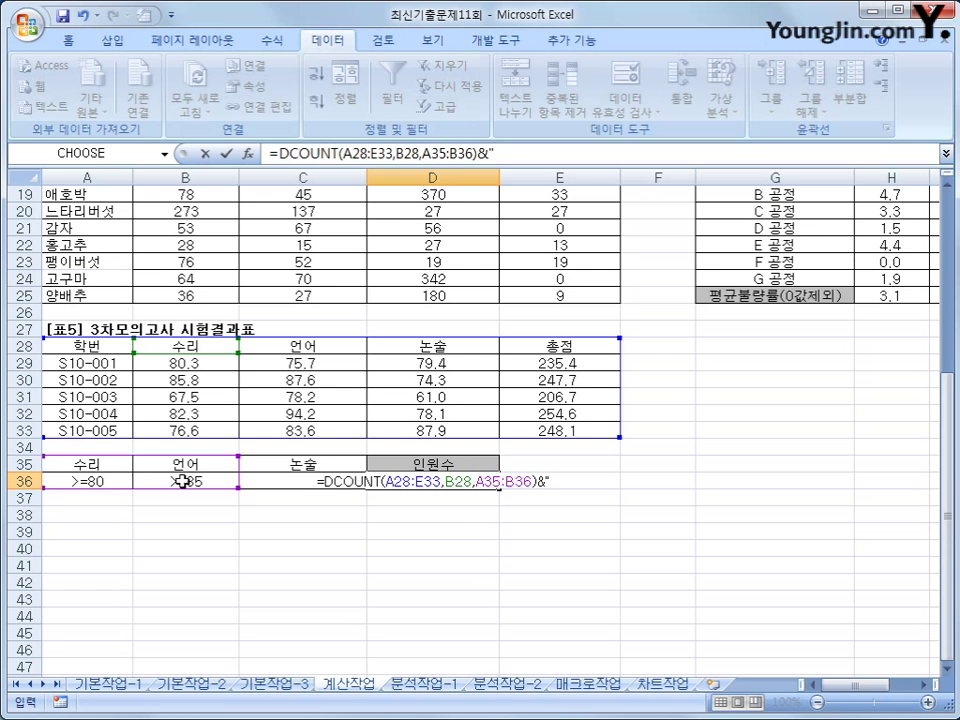
type("명\"")
key("Return")
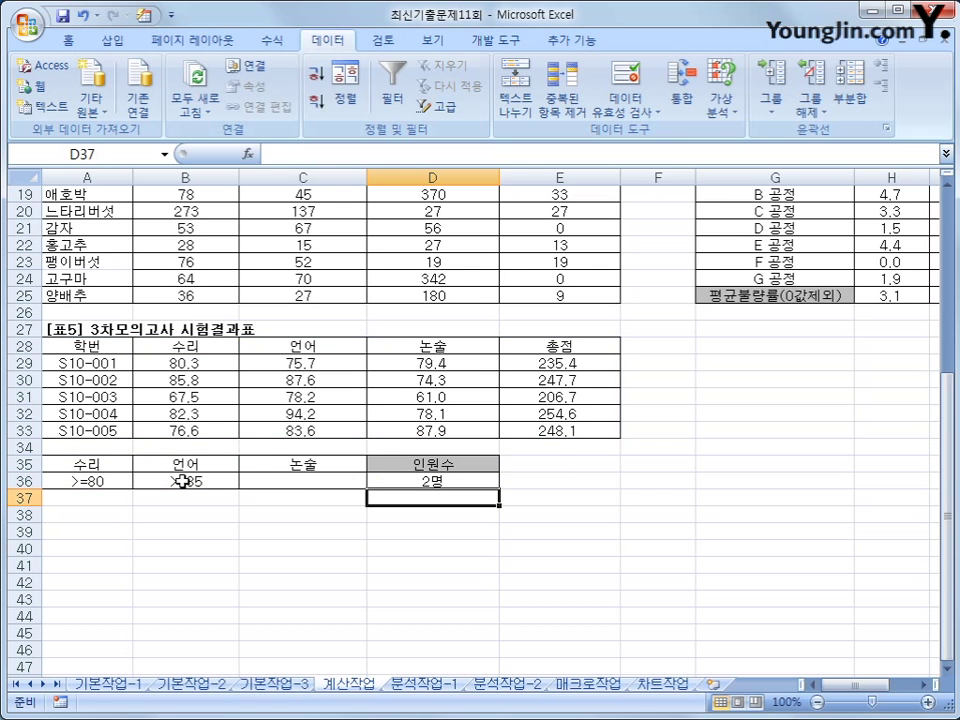
left_click(390, 482)
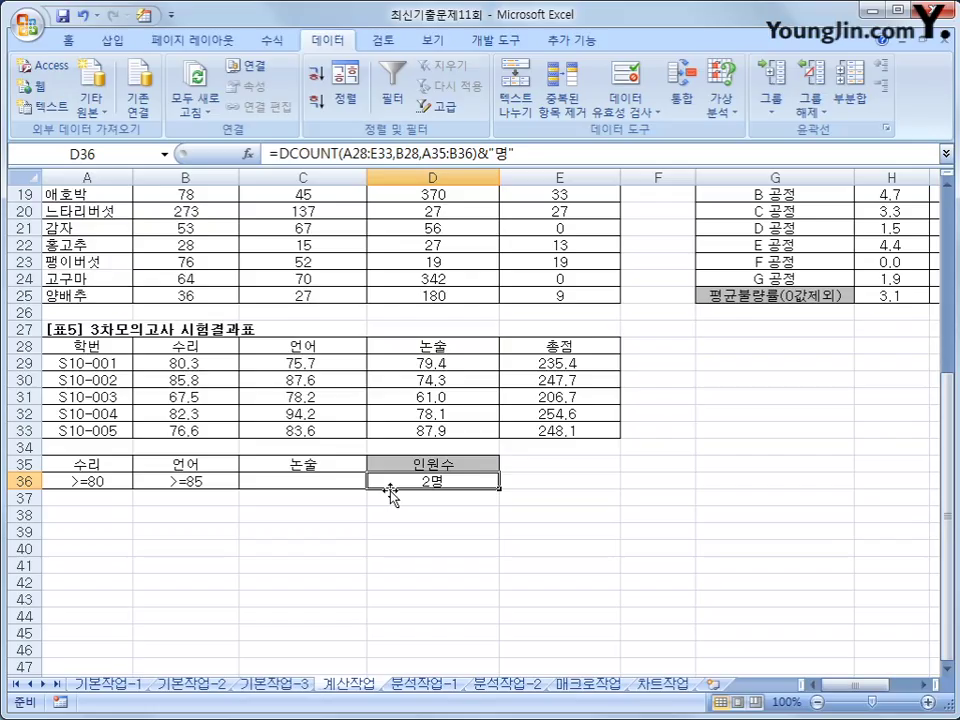
Step: On the 분석작업-1 sheet, define the name 평일할인율 for cell C16
left_click(420, 686)
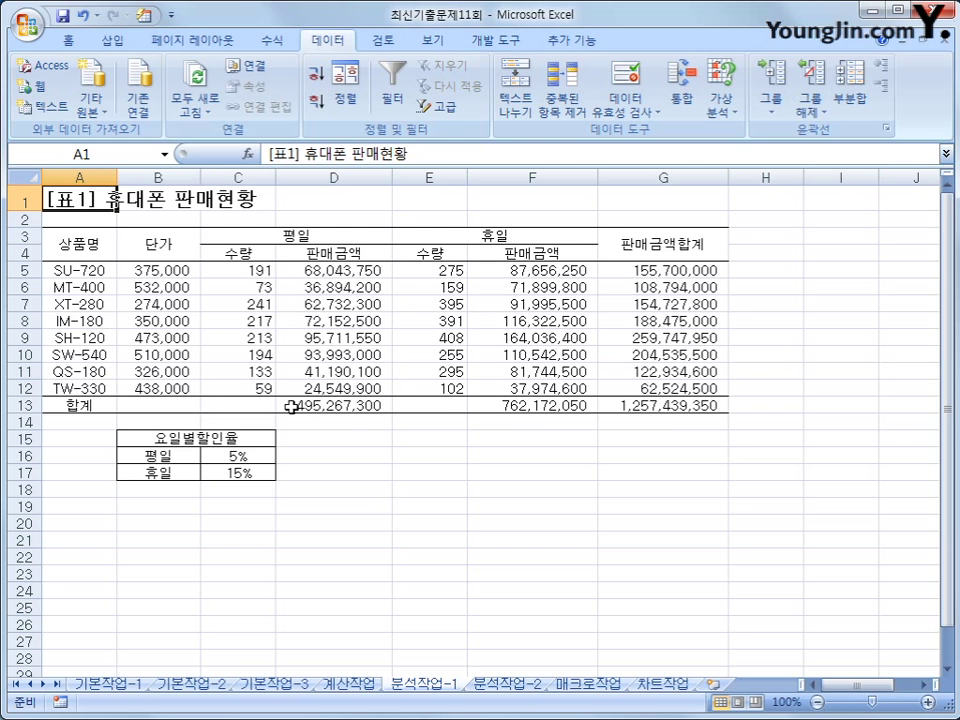
left_click(245, 455)
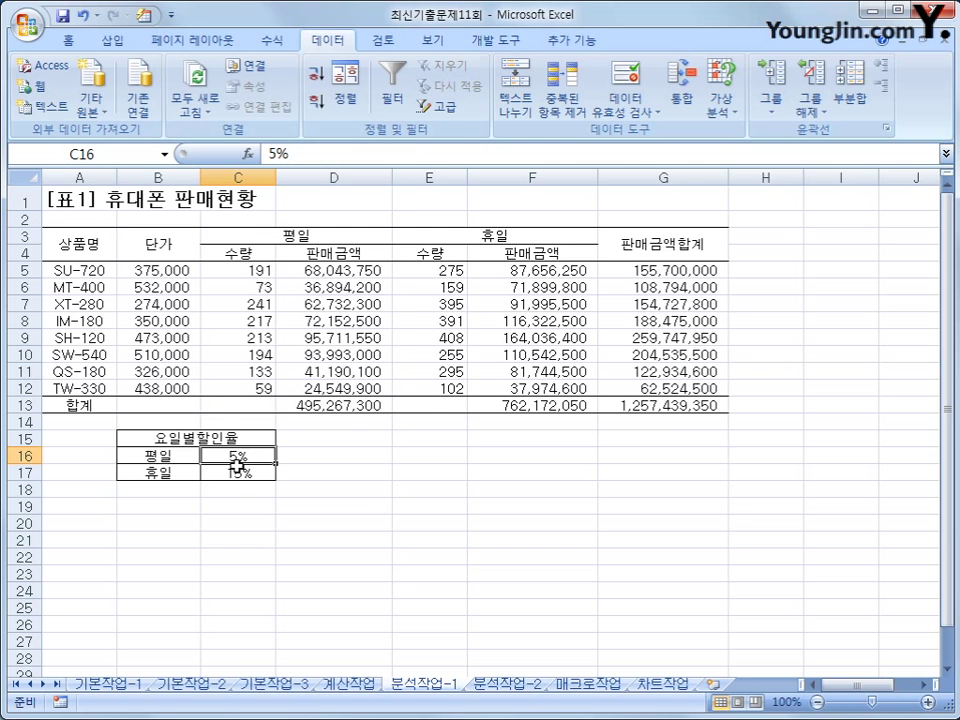
left_click(96, 154)
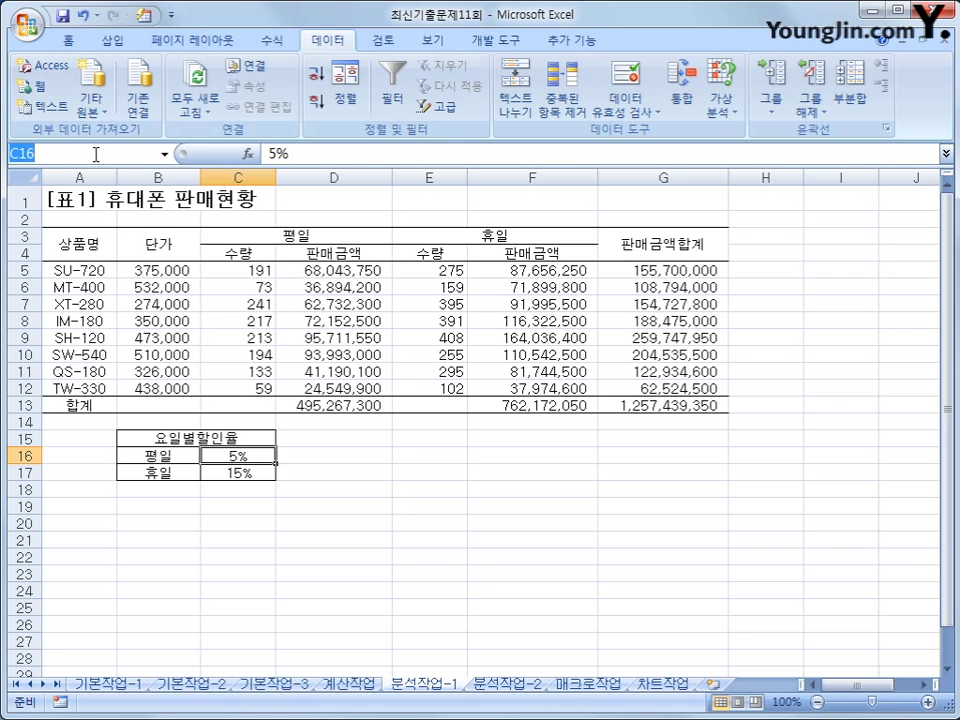
type("평일할이ㄴ율")
key("Return")
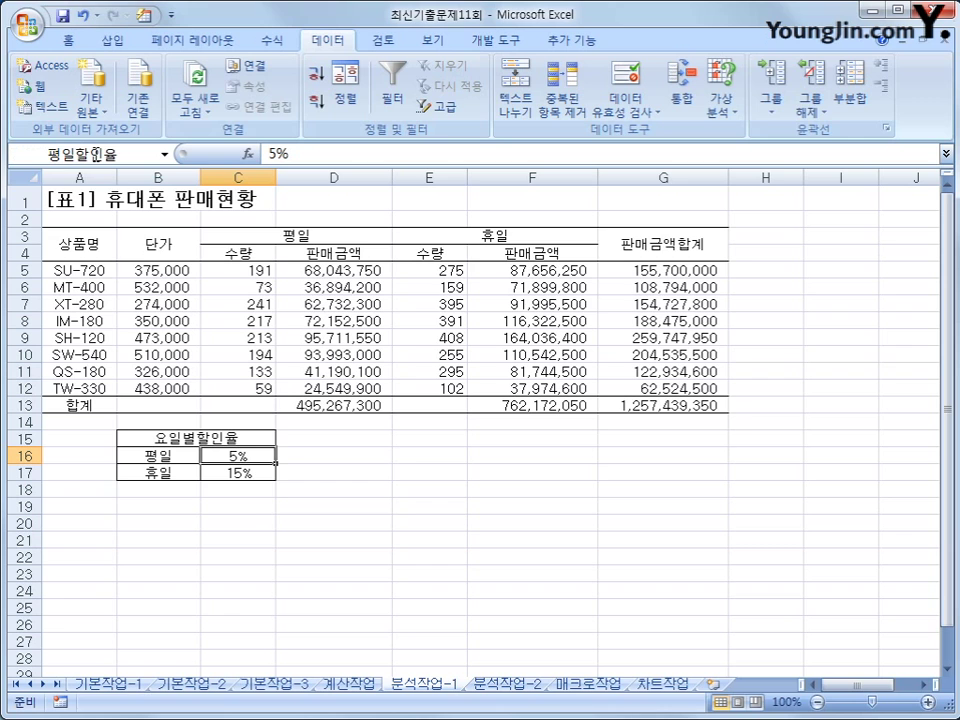
Step: Define the name 휴일할인율 for the holiday discount rate in cell C17
left_click(233, 470)
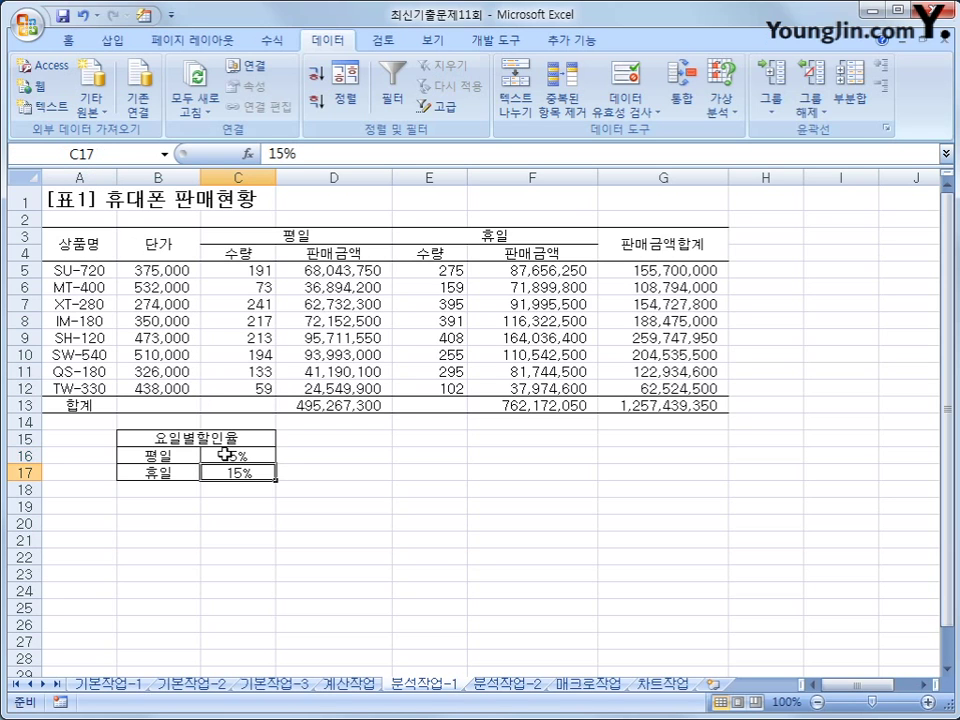
left_click(133, 153)
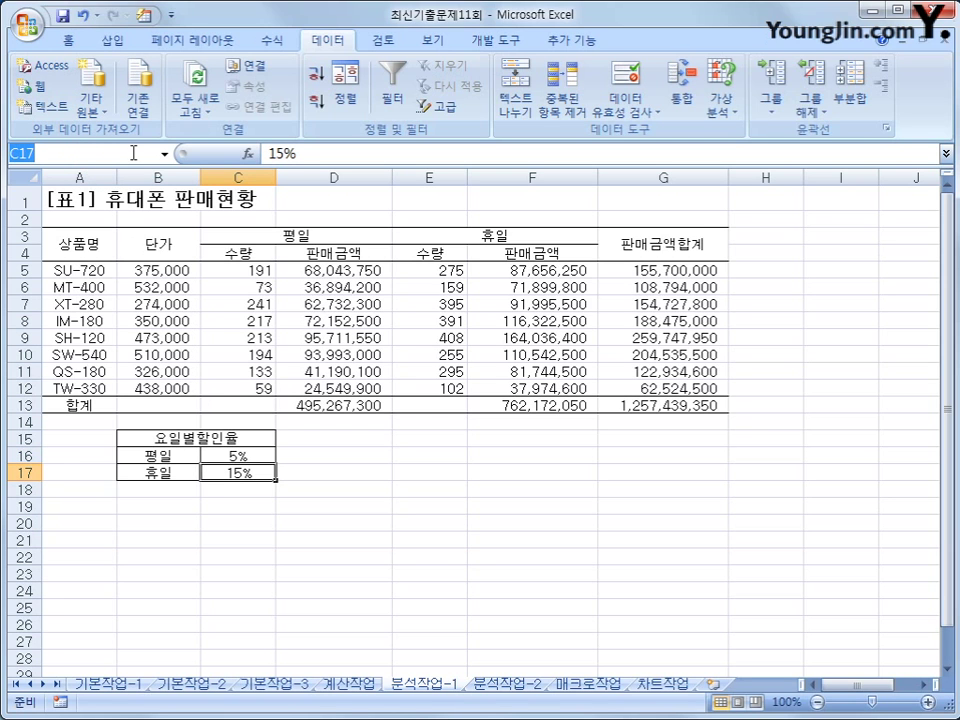
type("휴일할인")
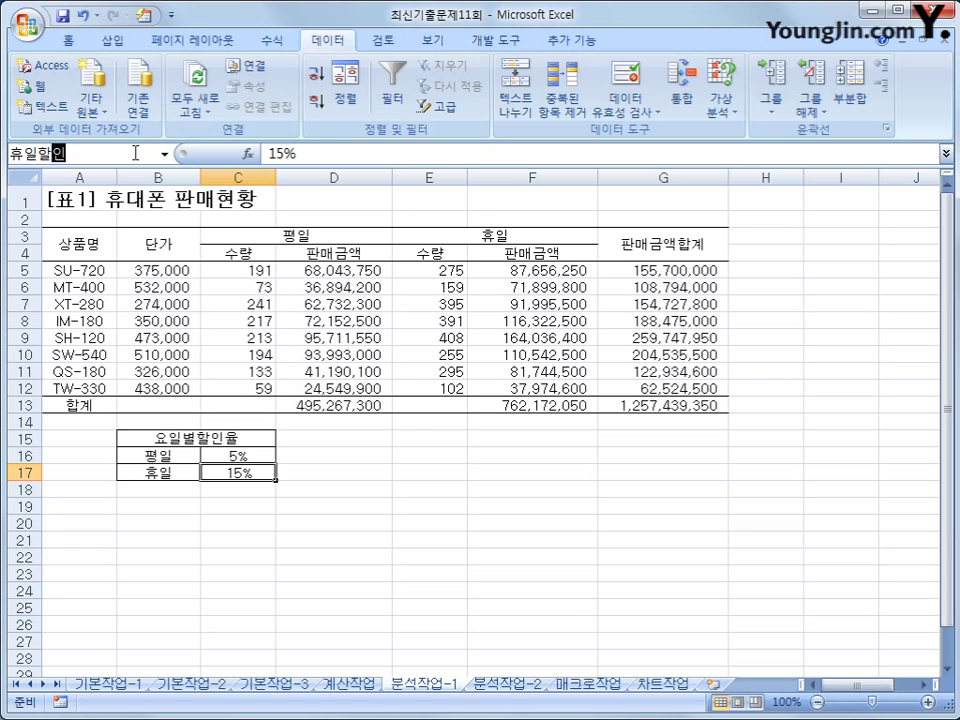
type("율")
key("Return")
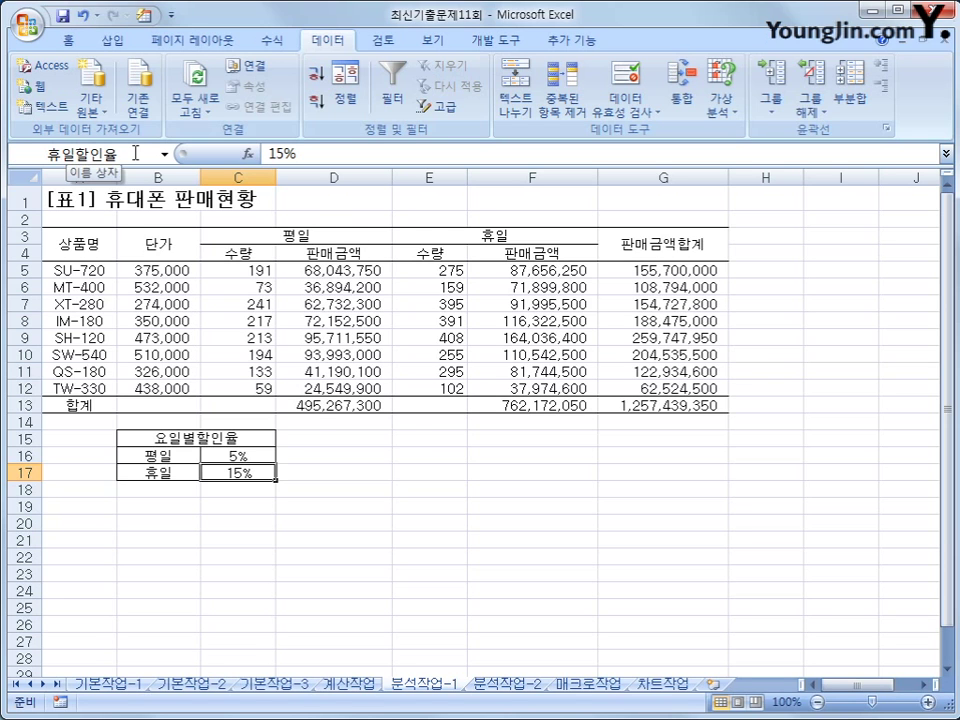
Step: Define the name 평일판매액 for the weekday sales total in cell D13
left_click(322, 405)
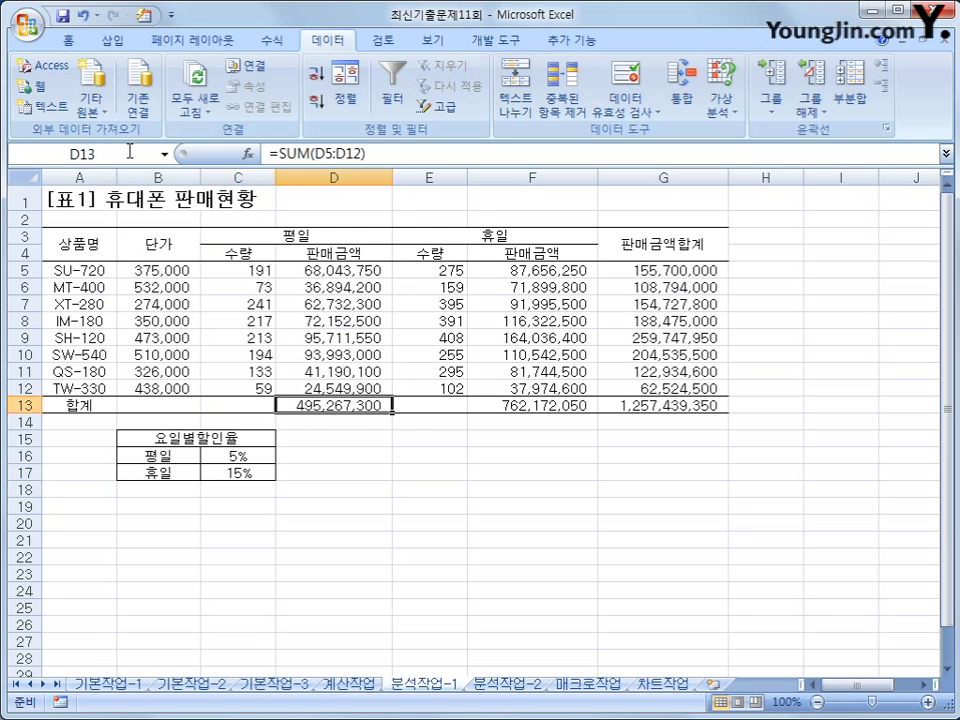
left_click(129, 151)
type("평일판매")
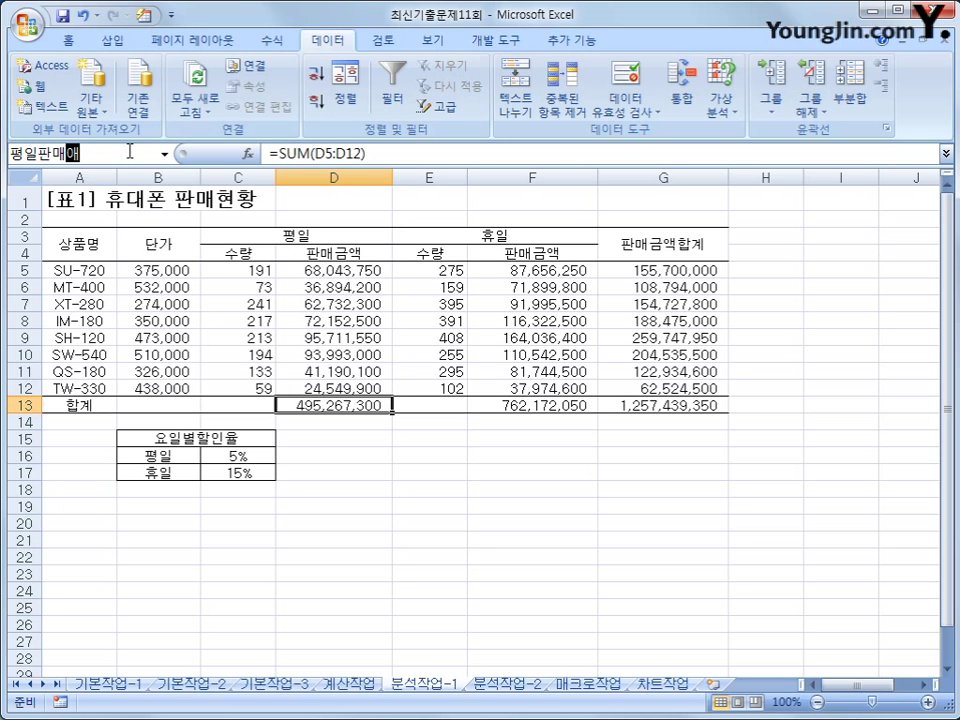
type("액")
key("Return")
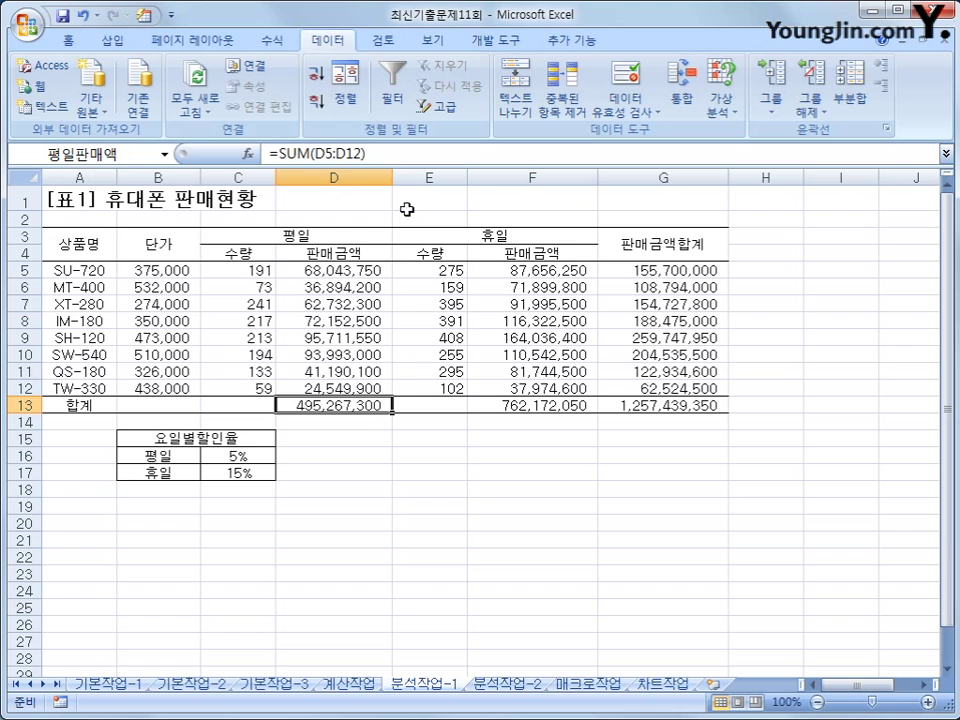
Step: Define the name 휴일판매액 for the holiday sales total in cell F13
left_click(557, 408)
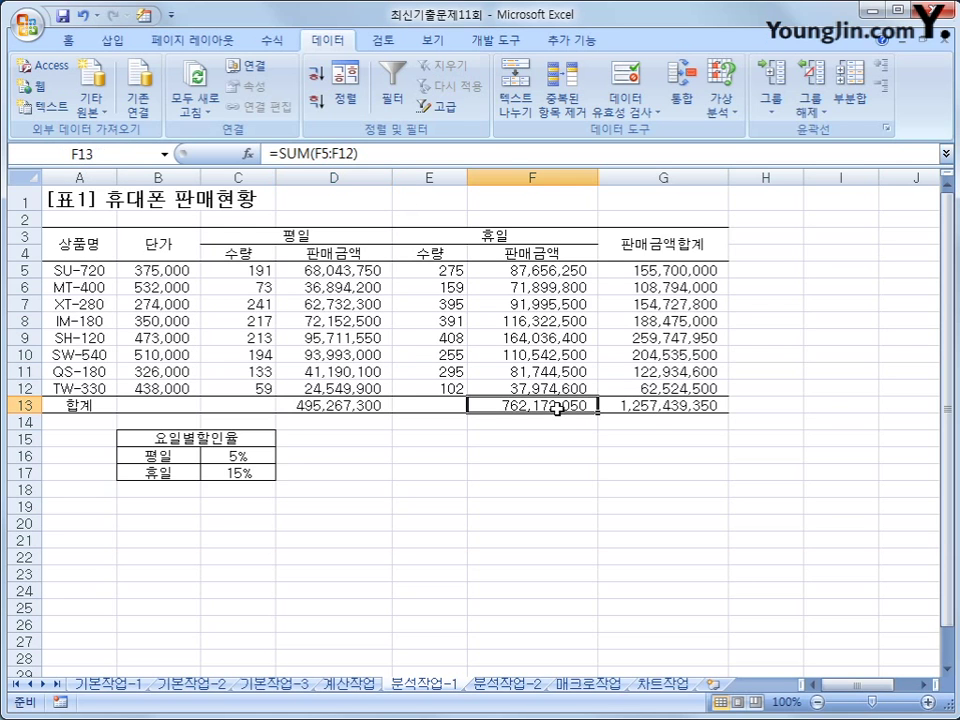
left_click(130, 156)
type("휴일파ㄴ매액")
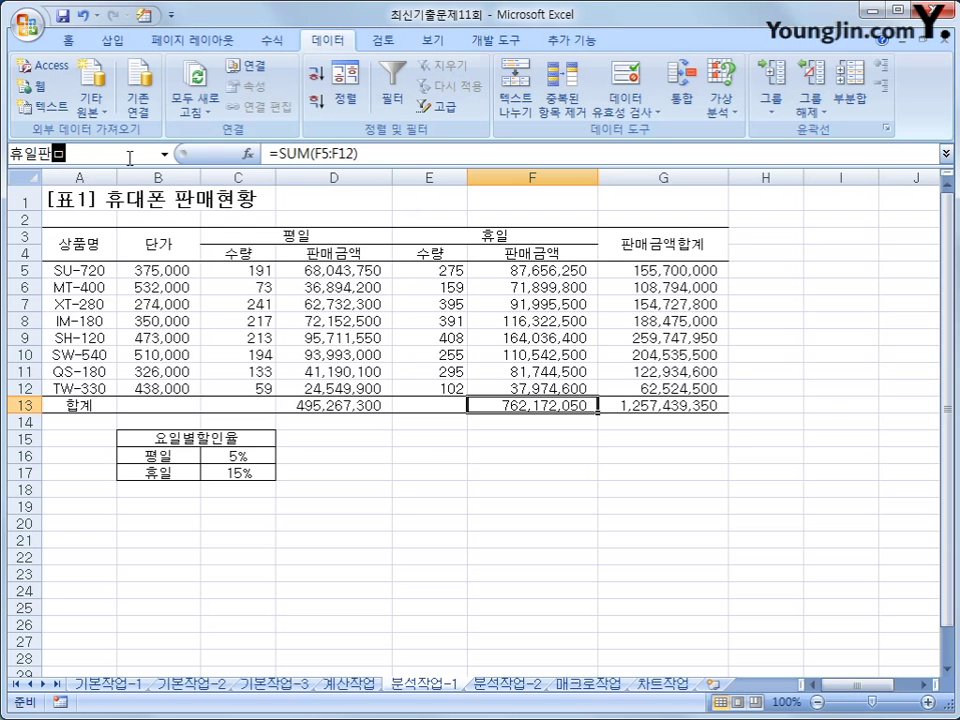
key("Return")
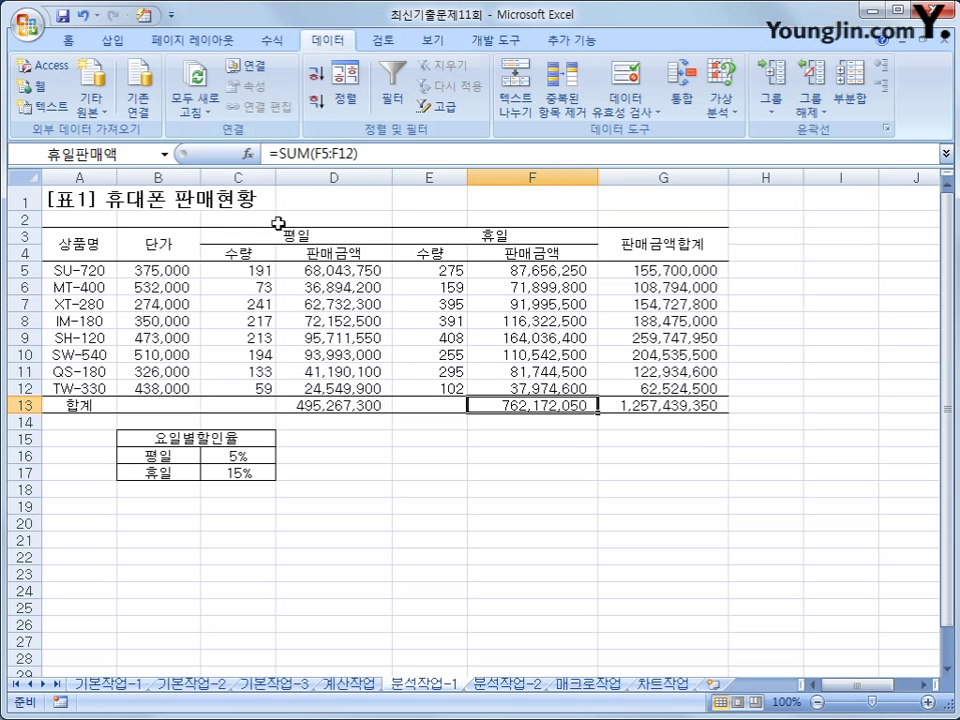
Step: Define the name 판매합계 for the overall sales total in cell G13
left_click(682, 420)
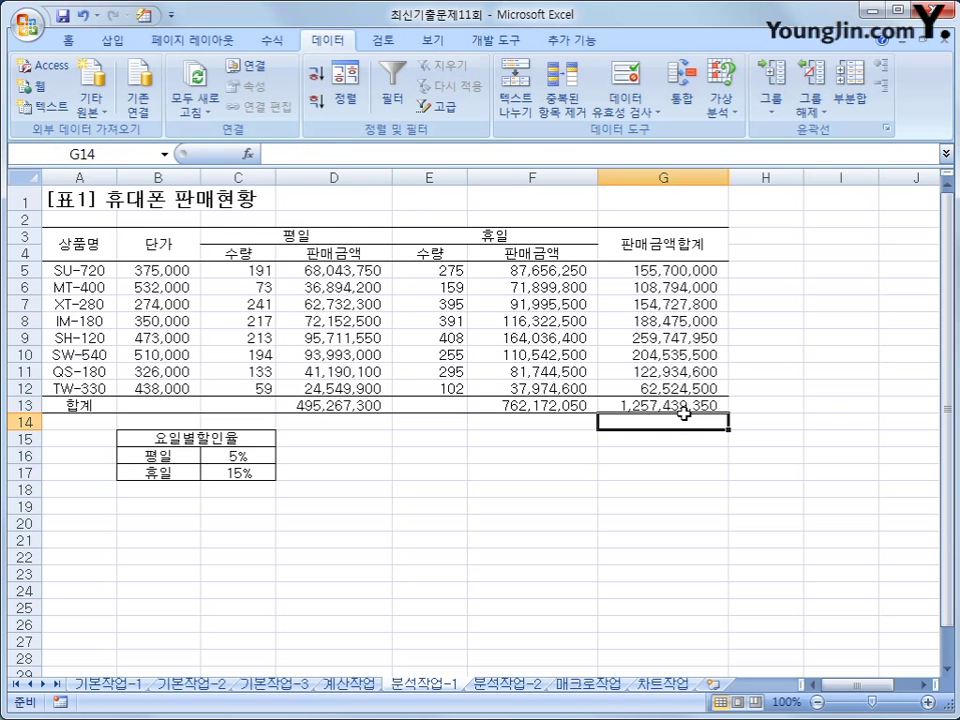
left_click(620, 403)
left_click(110, 152)
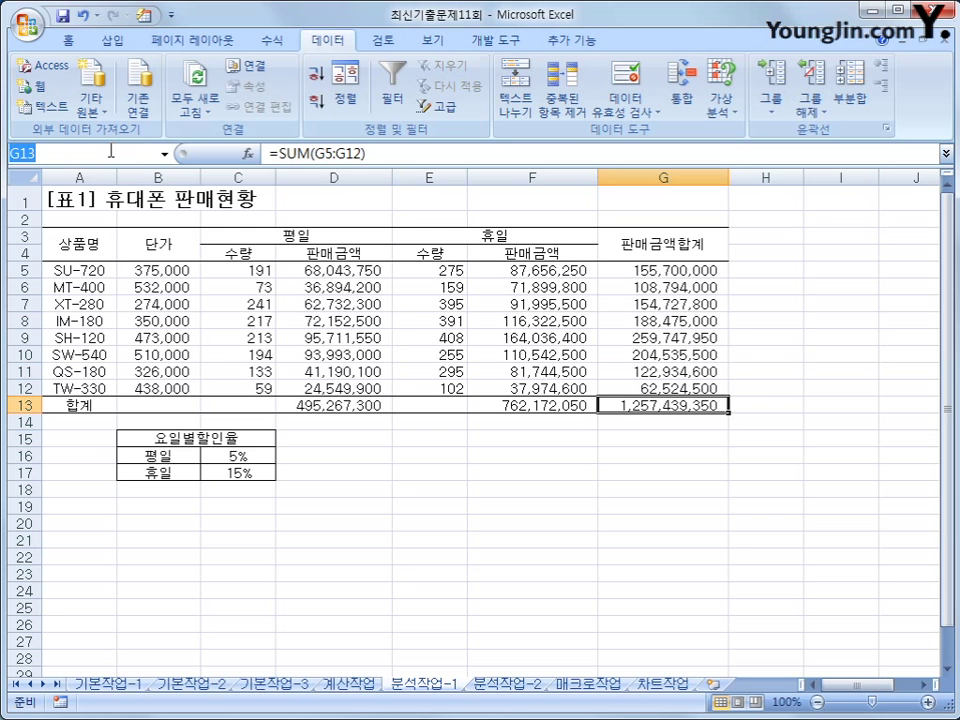
type("판매합계")
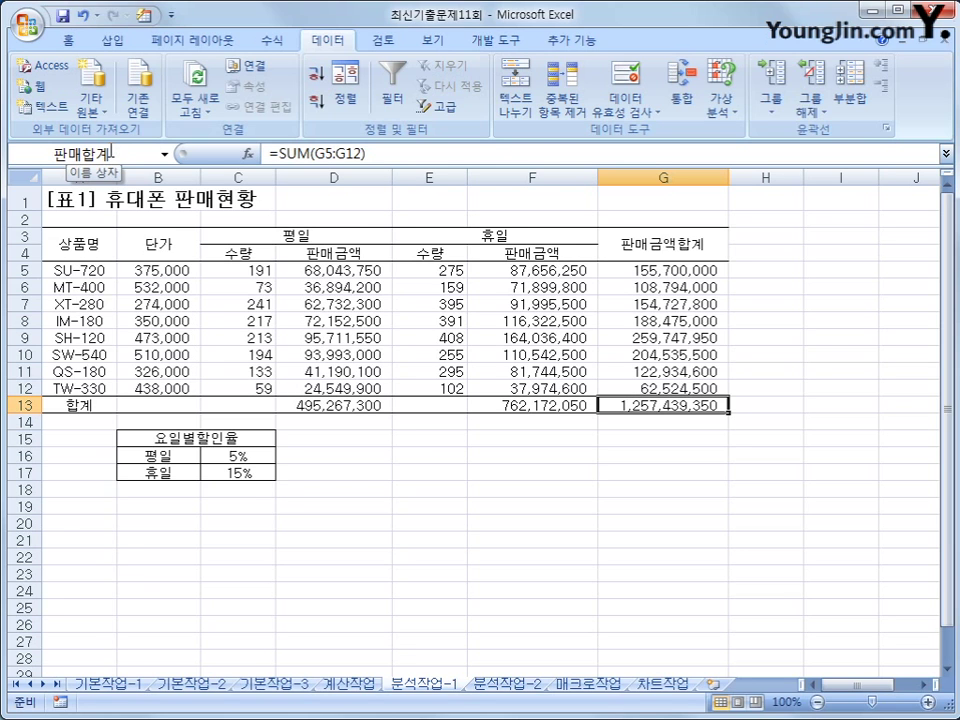
Step: Create a scenario named 평일할인 with changing cells C16:C17, setting 평일할인율 to 10% and 휴일할인율 to 13%
left_click_drag(240, 456, 245, 470)
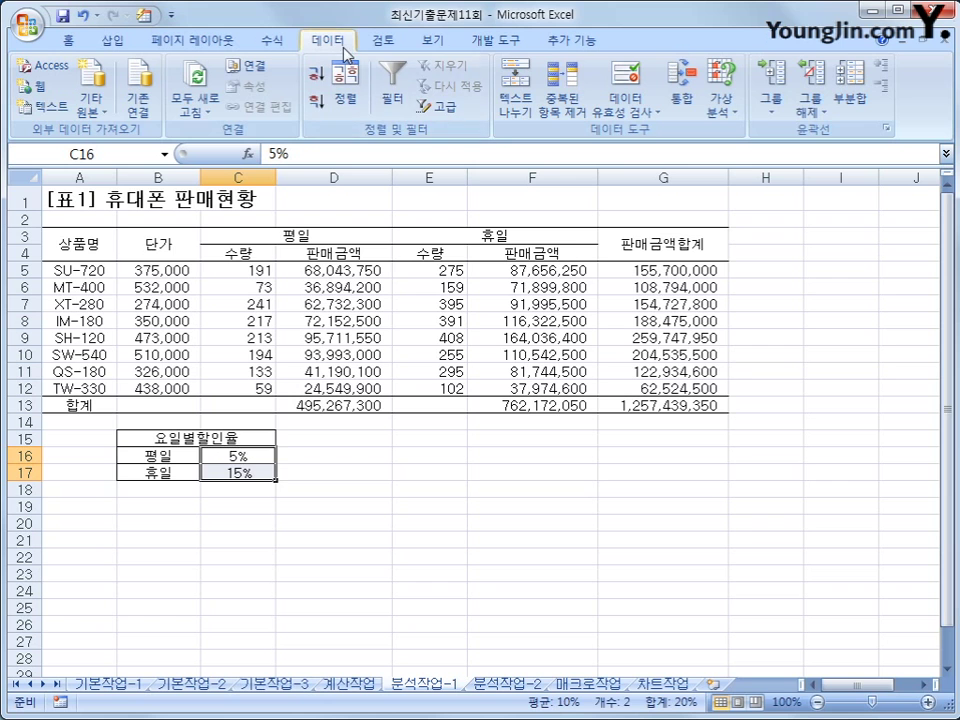
left_click(726, 118)
left_click(727, 139)
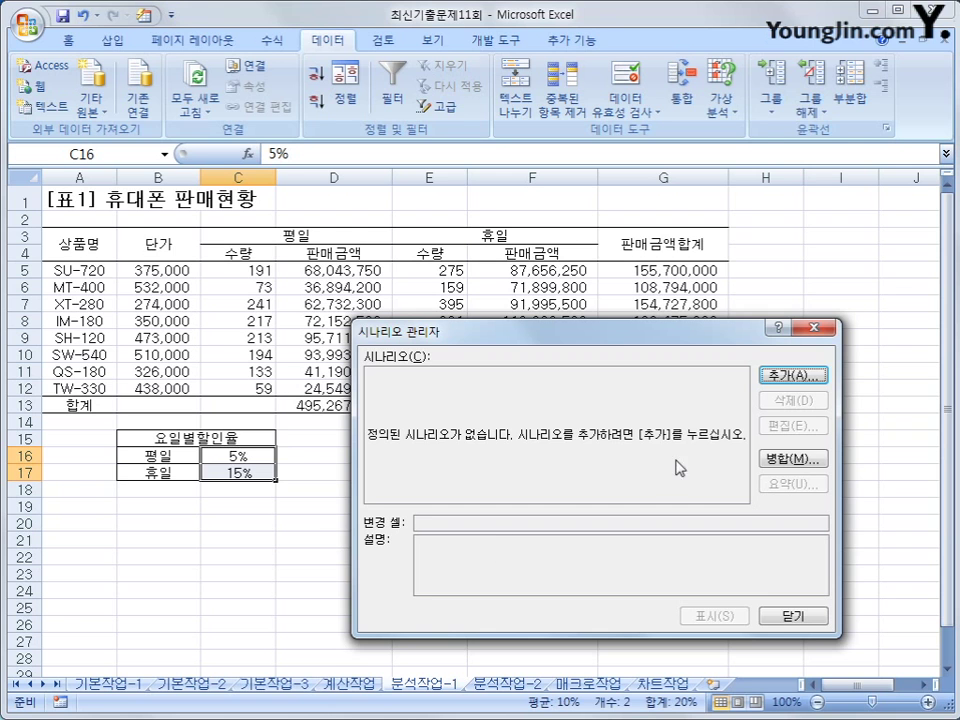
left_click(795, 378)
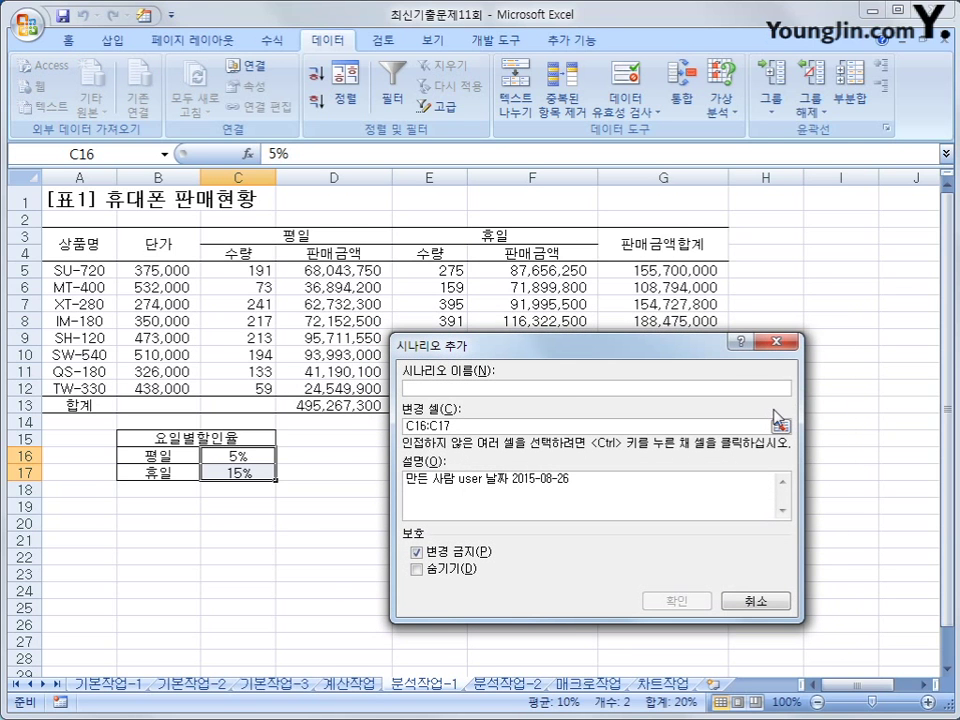
type("평일할인")
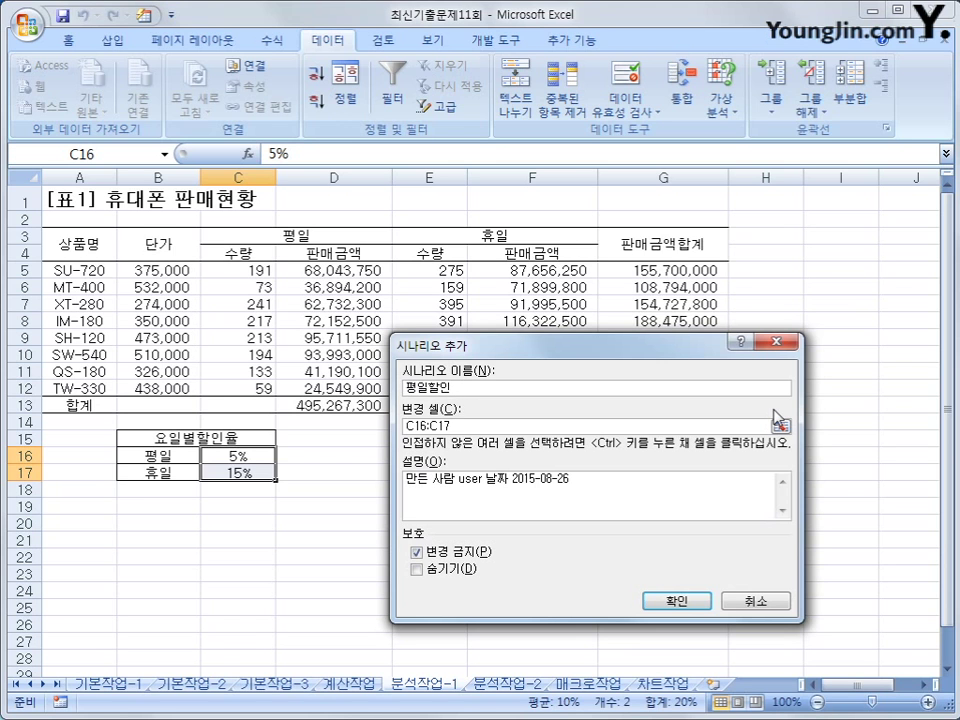
left_click(708, 600)
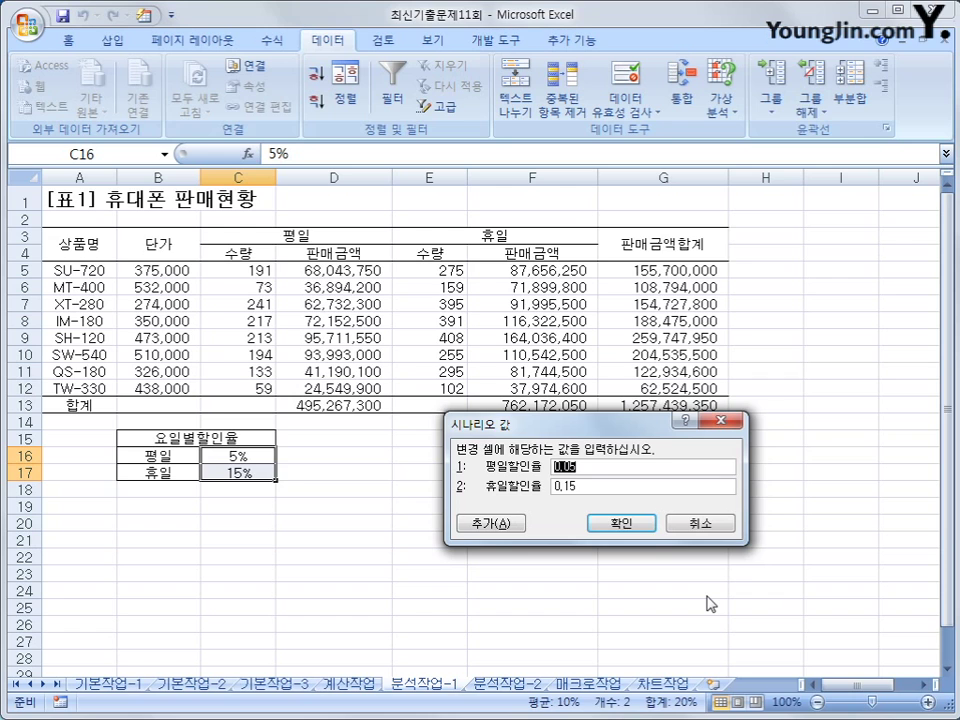
type("10%")
key("Tab")
type("15%")
Step: Add a second scenario named 휴일할인 for C16:C17, setting 평일할인율 to 3% and 휴일할인율 to 20%
left_click(491, 523)
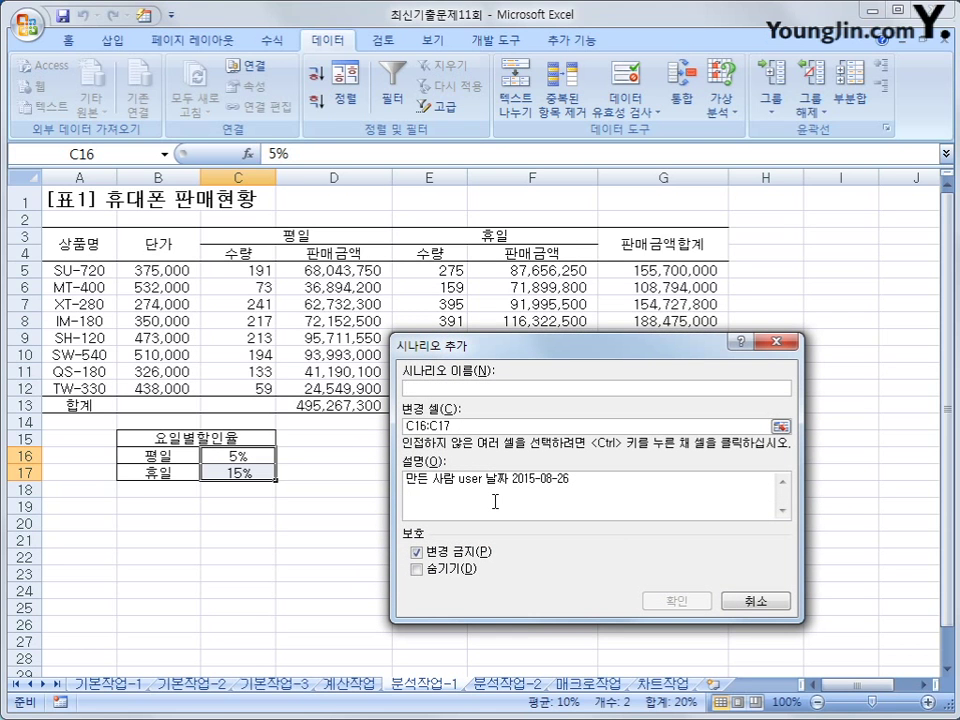
type("휴일할인")
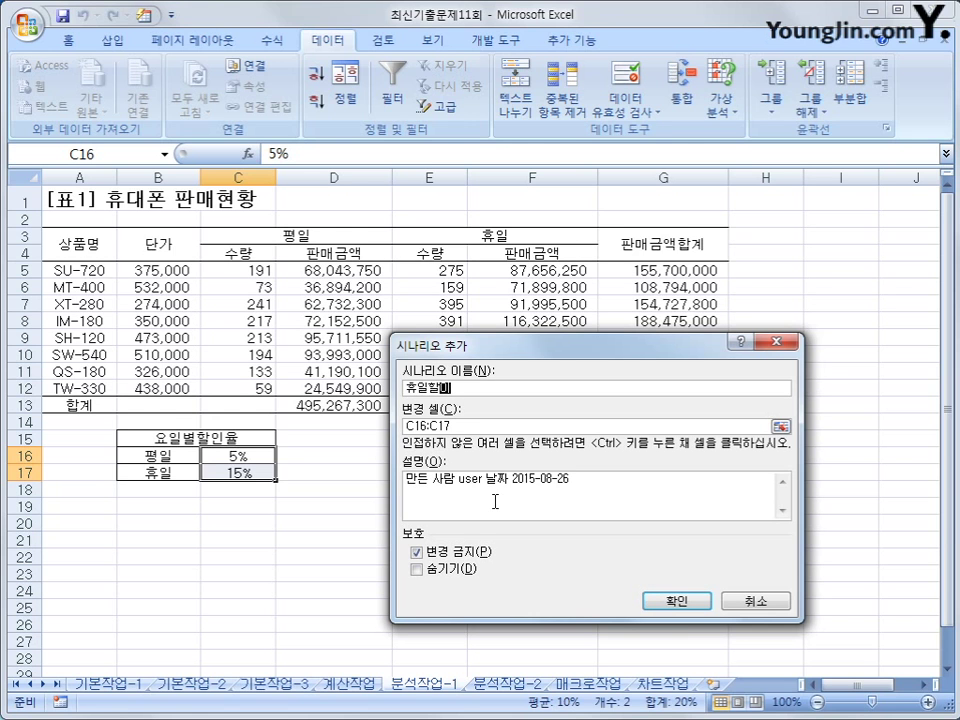
left_click(675, 600)
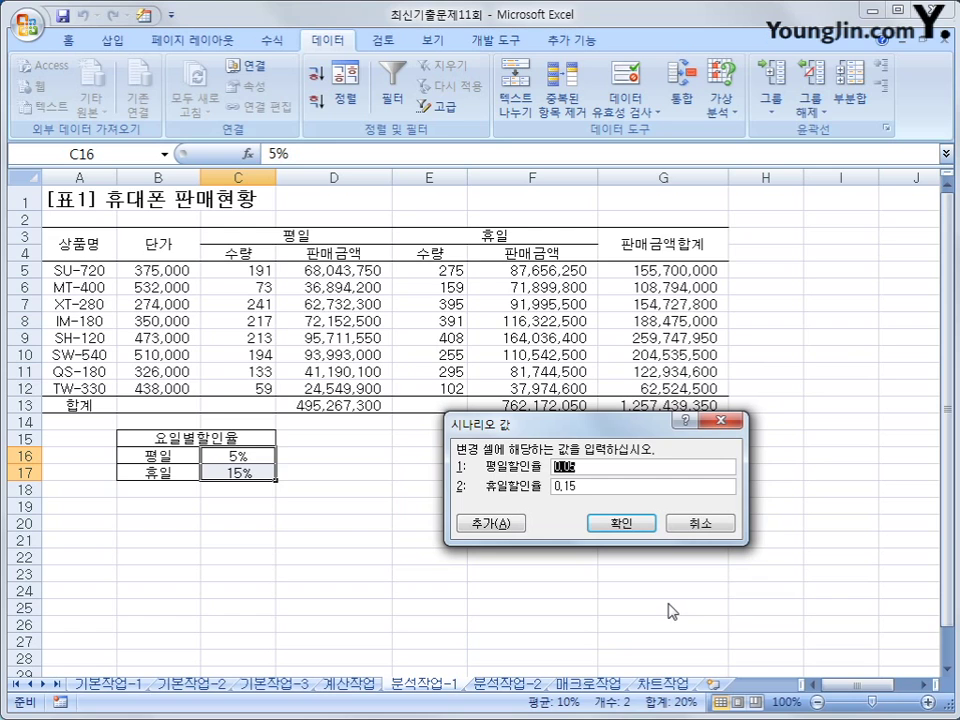
type("3%")
key("Tab")
type("20%")
left_click(638, 523)
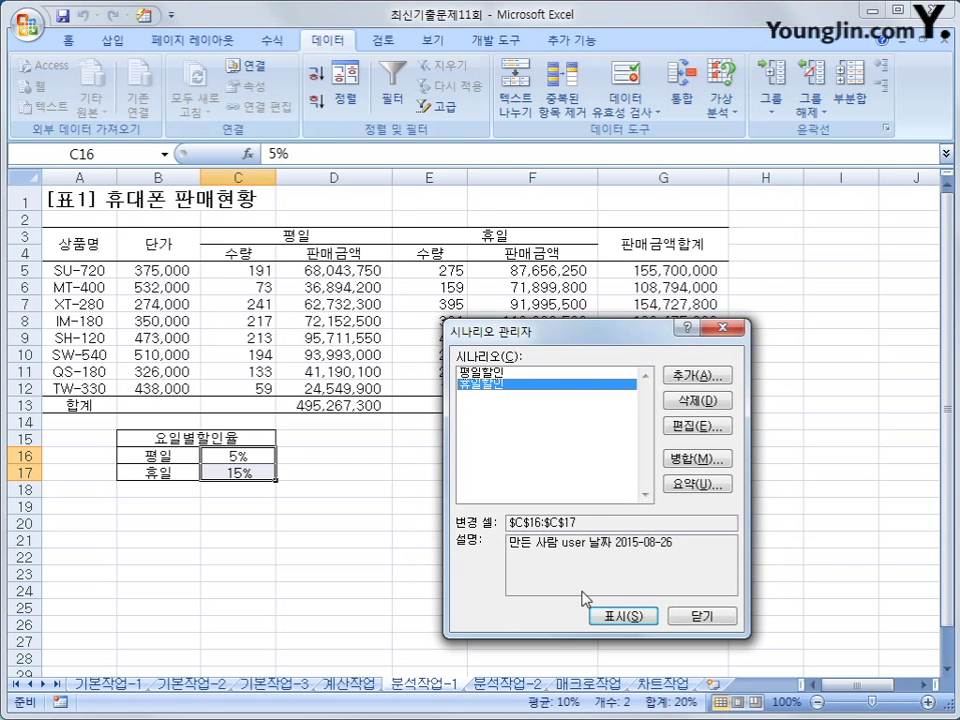
Step: Generate a scenario summary report (시나리오 요약) with result cells D13, F13 and G13
left_click(697, 484)
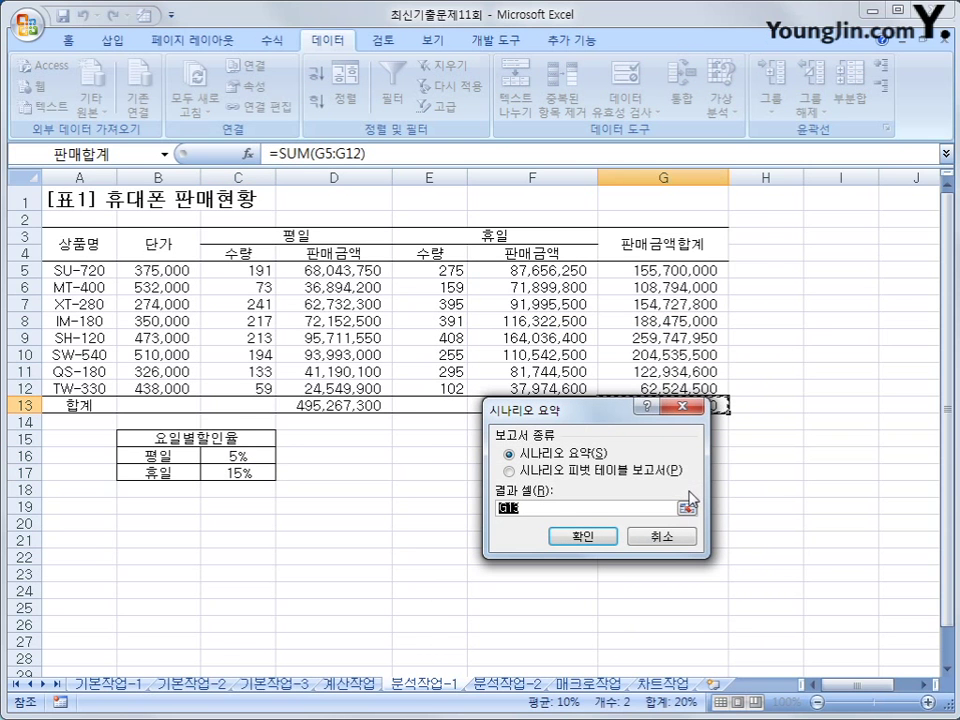
left_click_drag(588, 422, 536, 455)
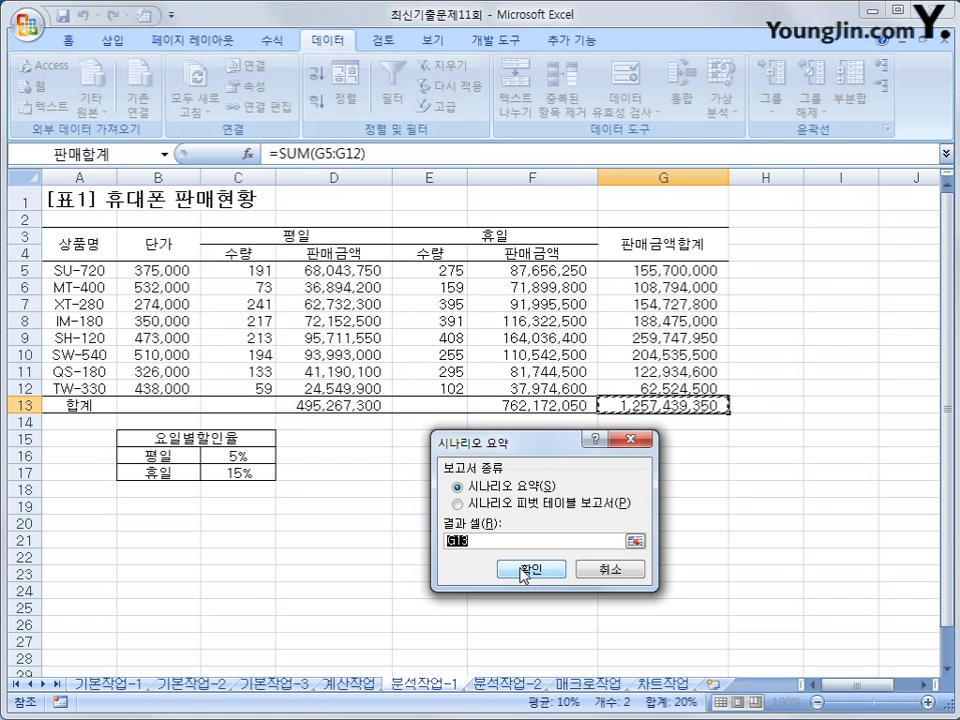
left_click(369, 405)
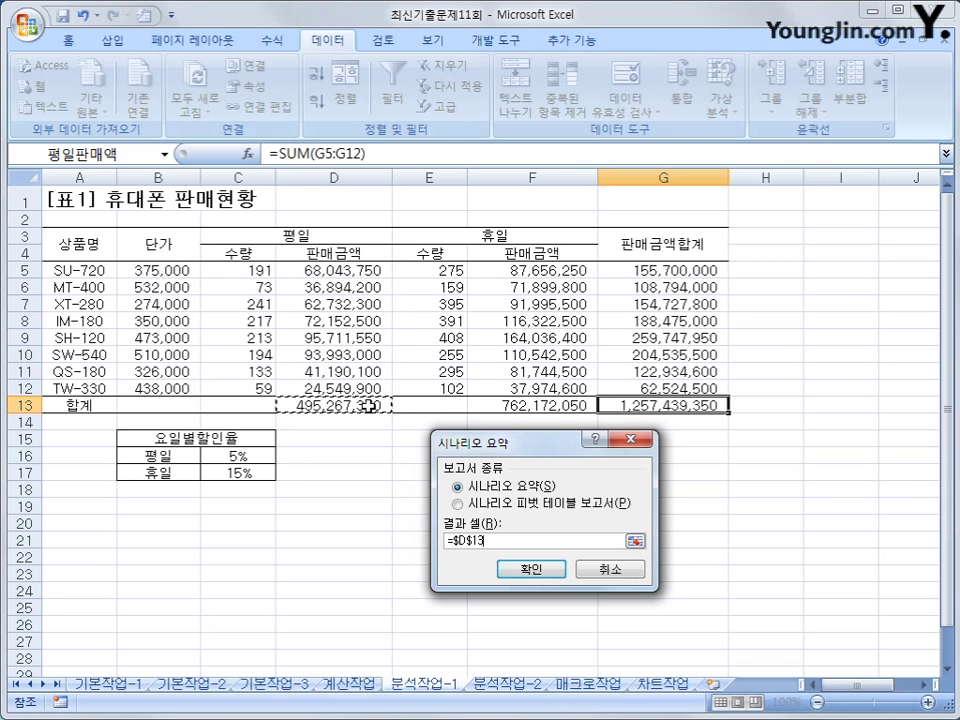
type(",")
left_click(565, 405)
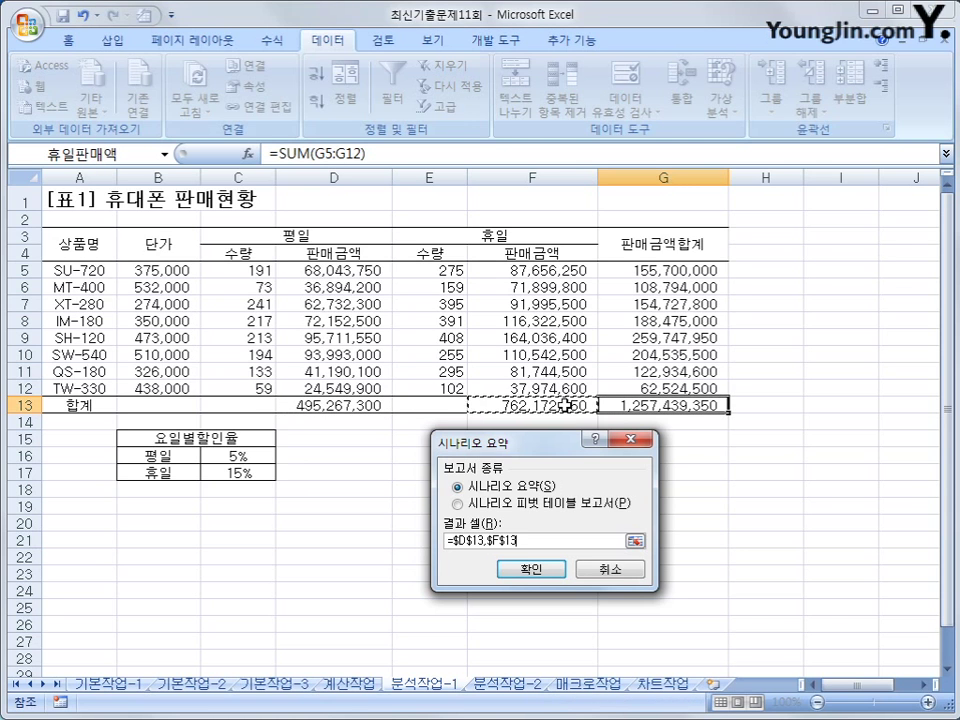
type(",")
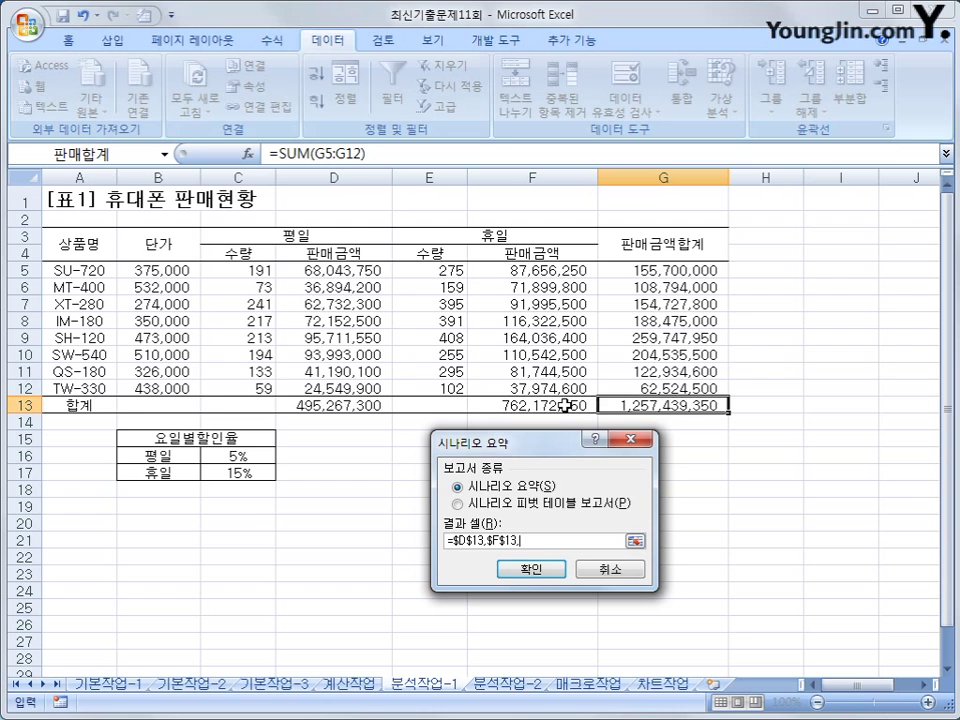
left_click(675, 405)
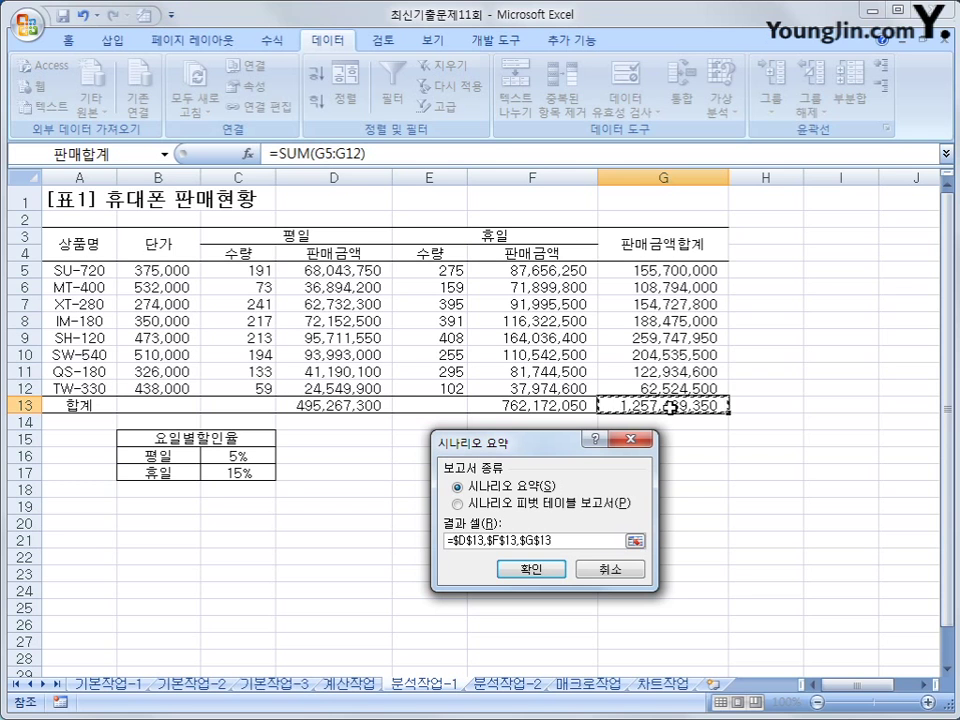
left_click(547, 568)
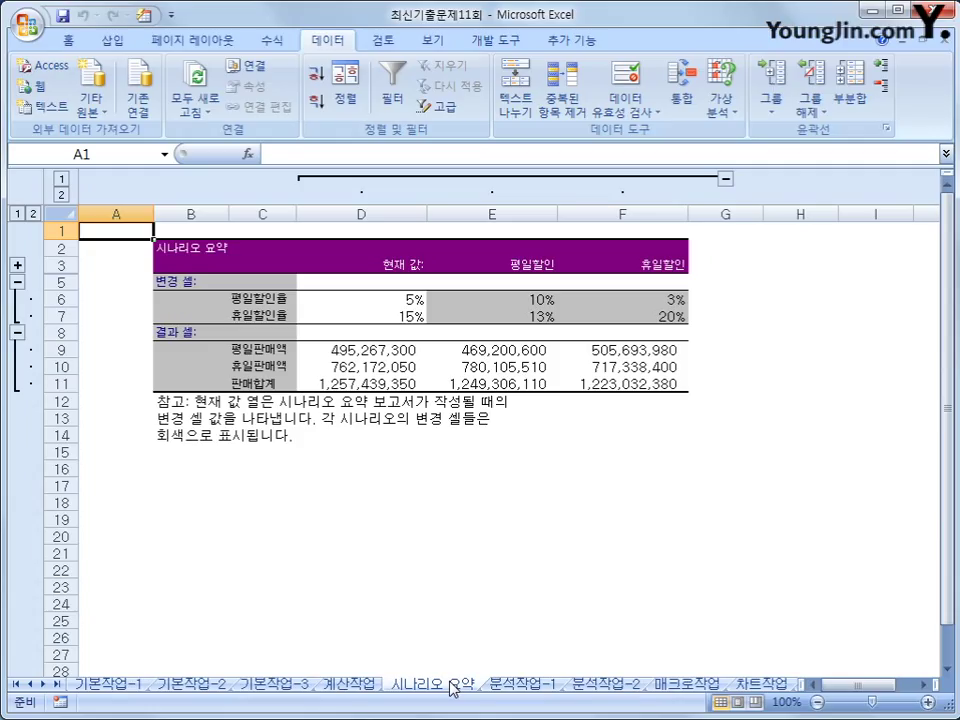
Step: Insert a pivot table from A3:G21 of the 분석작업-2 sheet, placed on the existing worksheet at cell I3
left_click(612, 684)
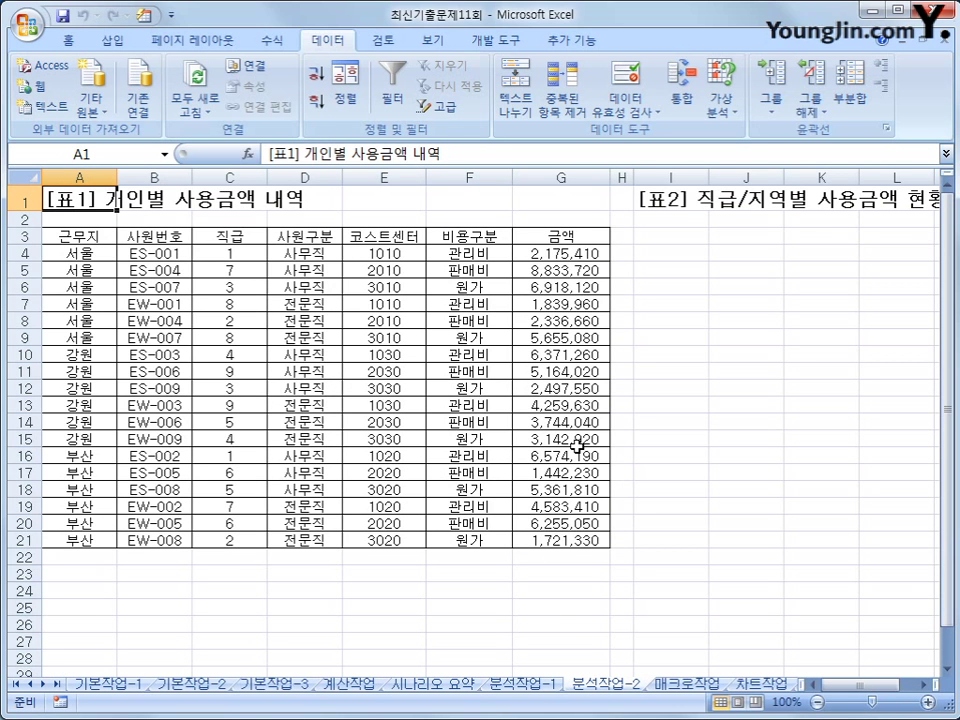
left_click(253, 318)
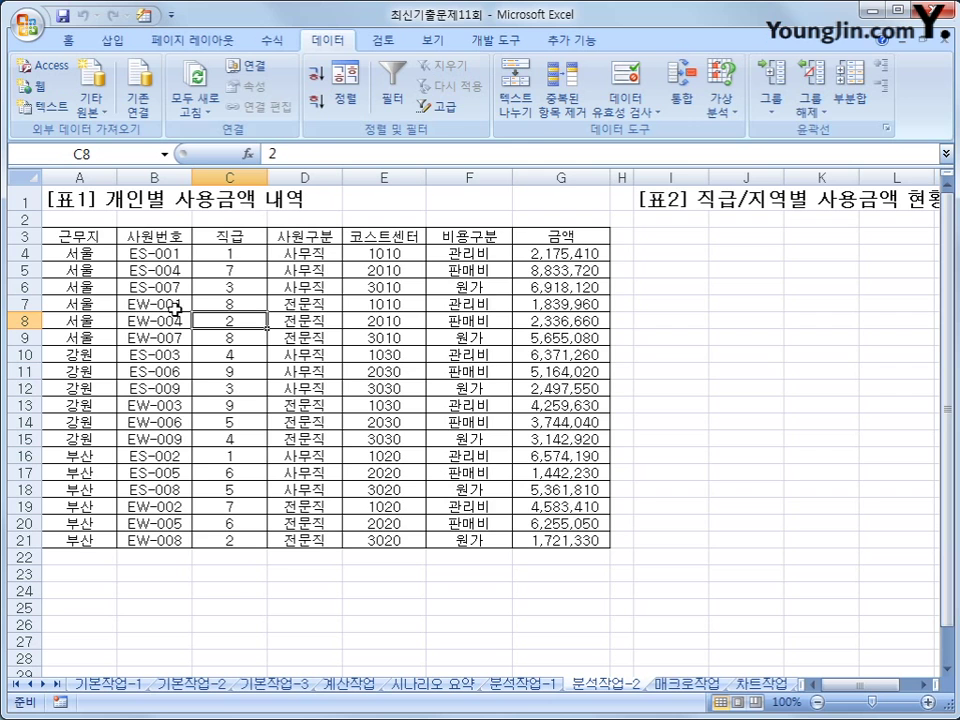
left_click(112, 44)
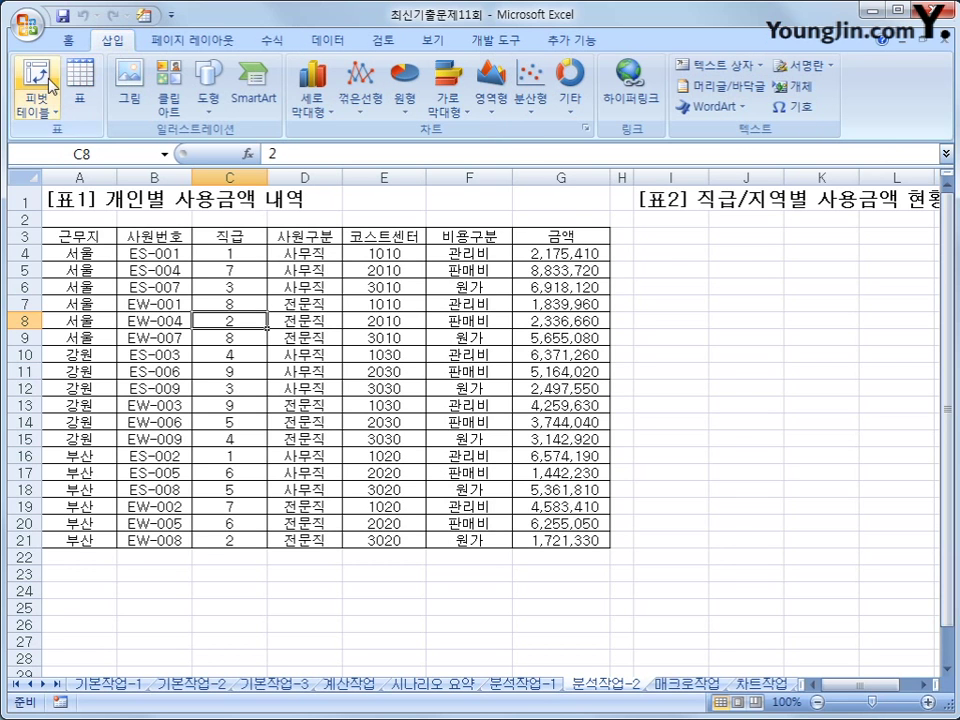
left_click(36, 78)
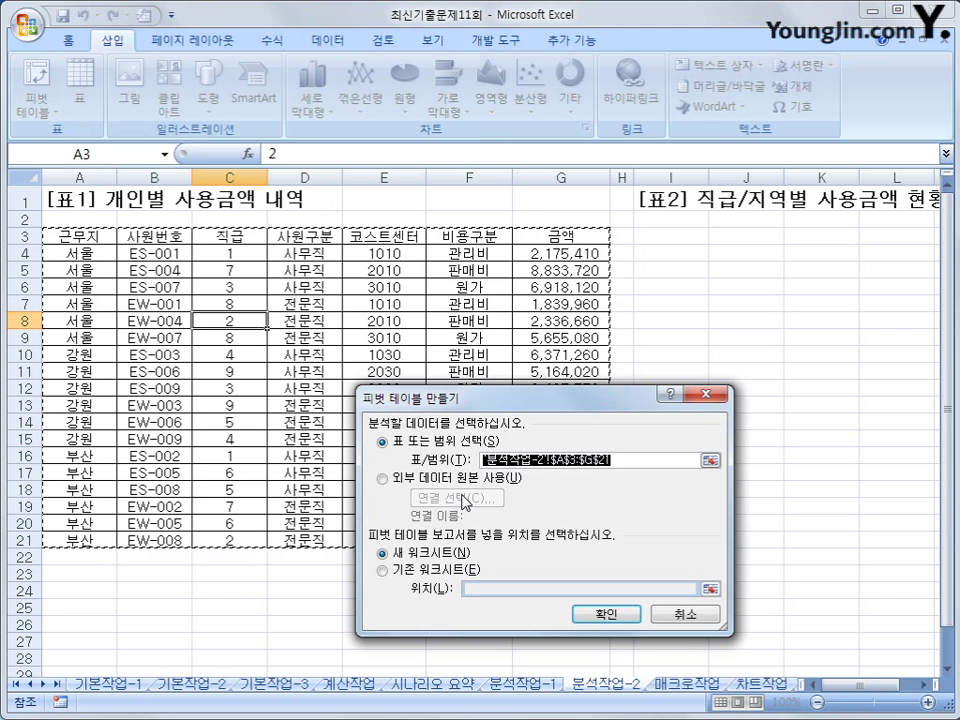
left_click(443, 574)
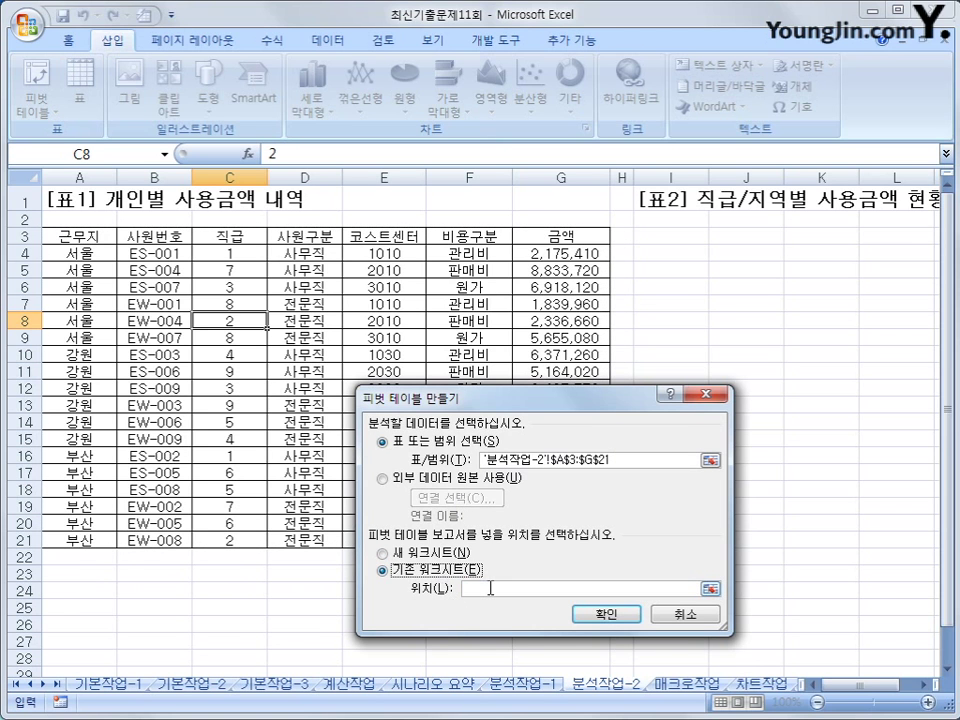
left_click(490, 588)
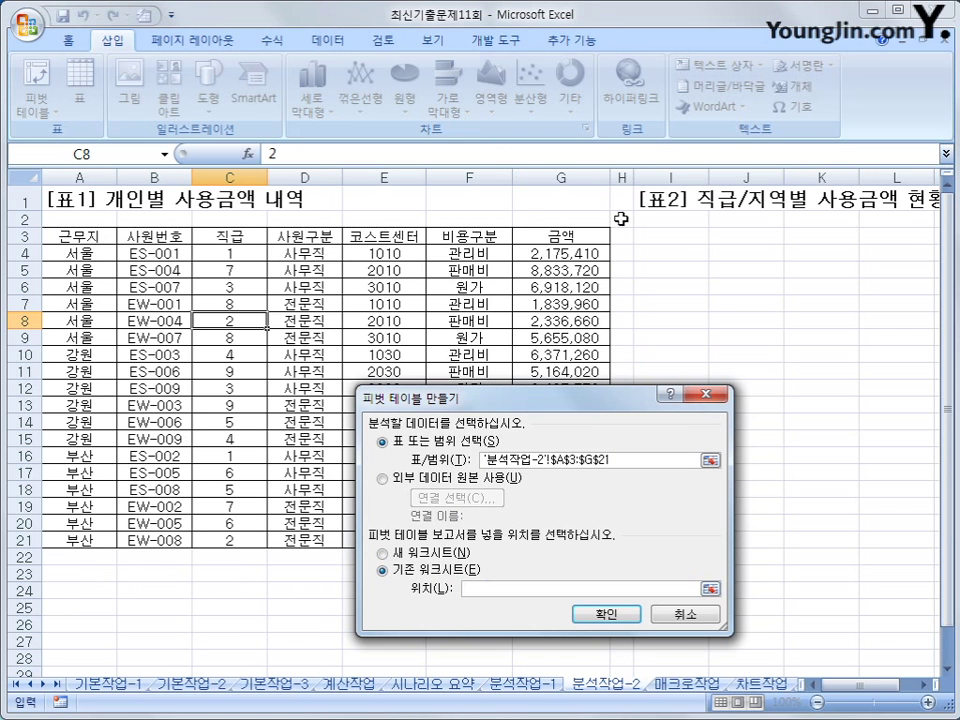
left_click(660, 242)
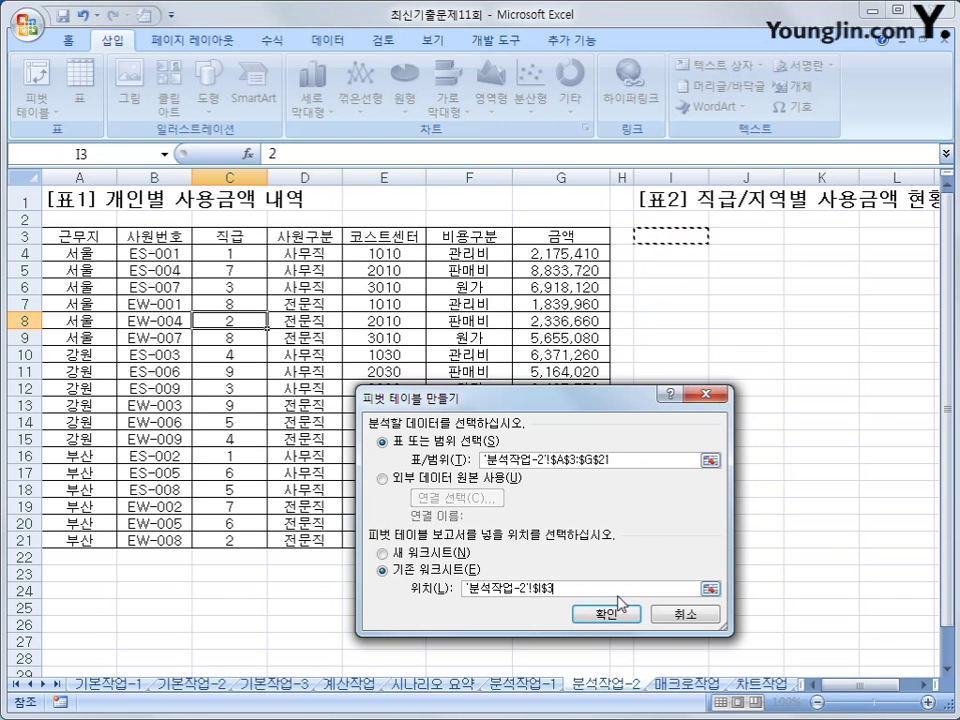
left_click(608, 614)
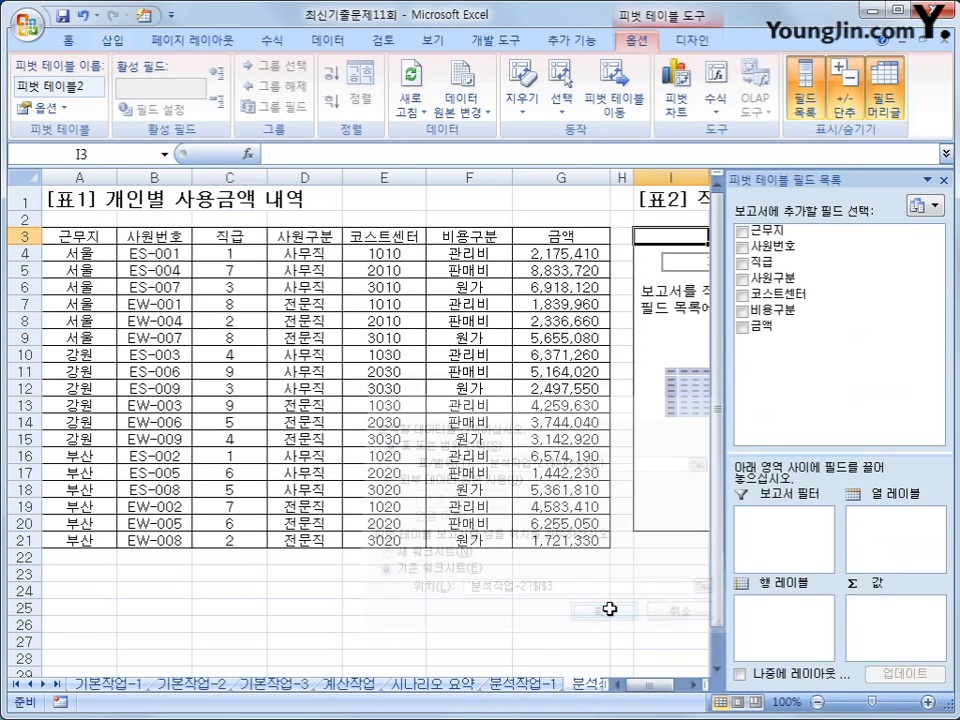
Step: Lay out the pivot table with 직급 and 사원구분 as rows, 근무지 as columns and the sum of 금액 as values
left_click(693, 684)
left_click(693, 684)
left_click(693, 684)
left_click(693, 684)
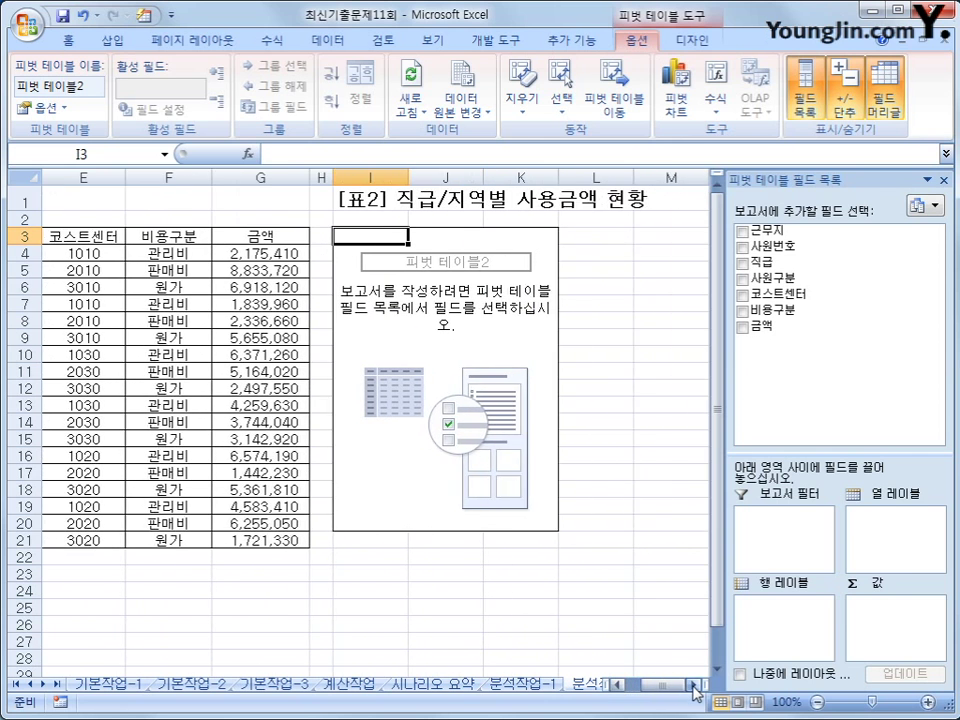
left_click(693, 684)
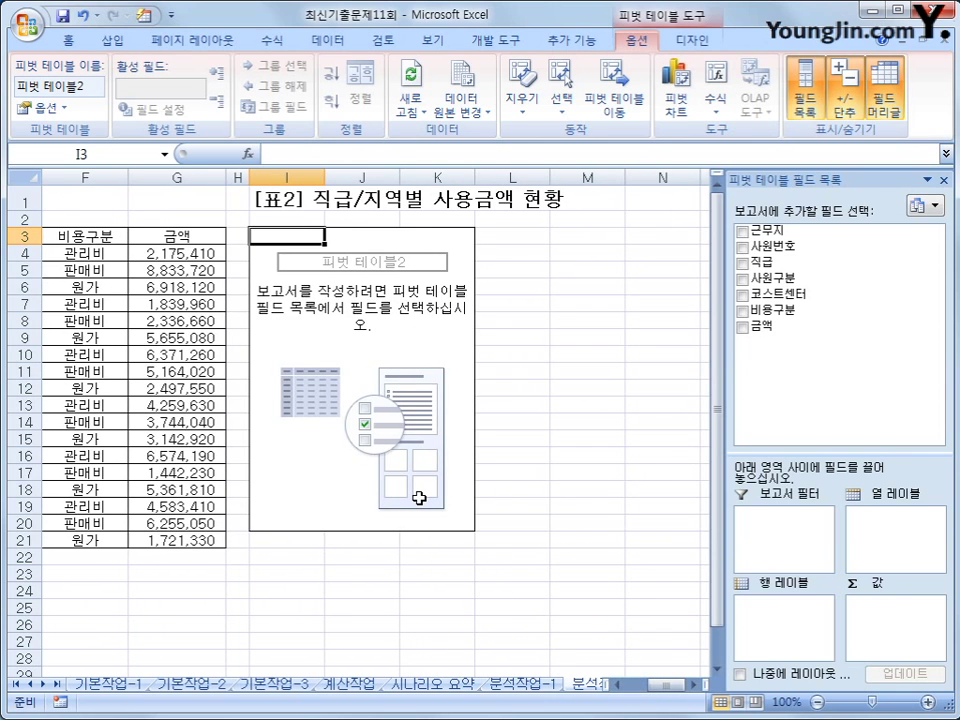
left_click_drag(850, 260, 815, 630)
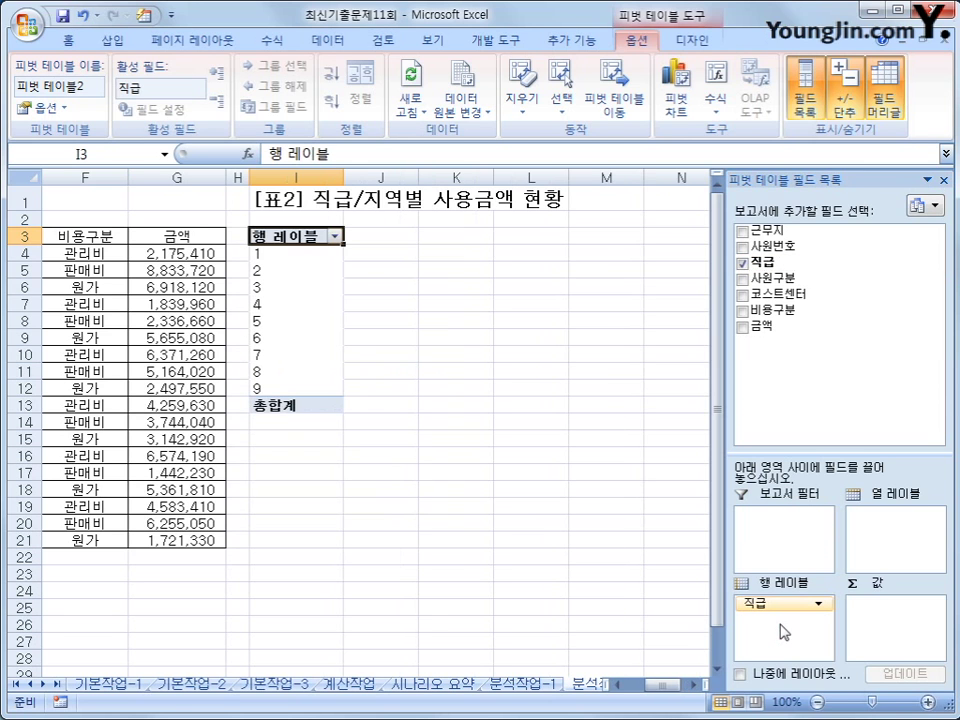
left_click_drag(770, 279, 800, 646)
left_click_drag(765, 231, 897, 525)
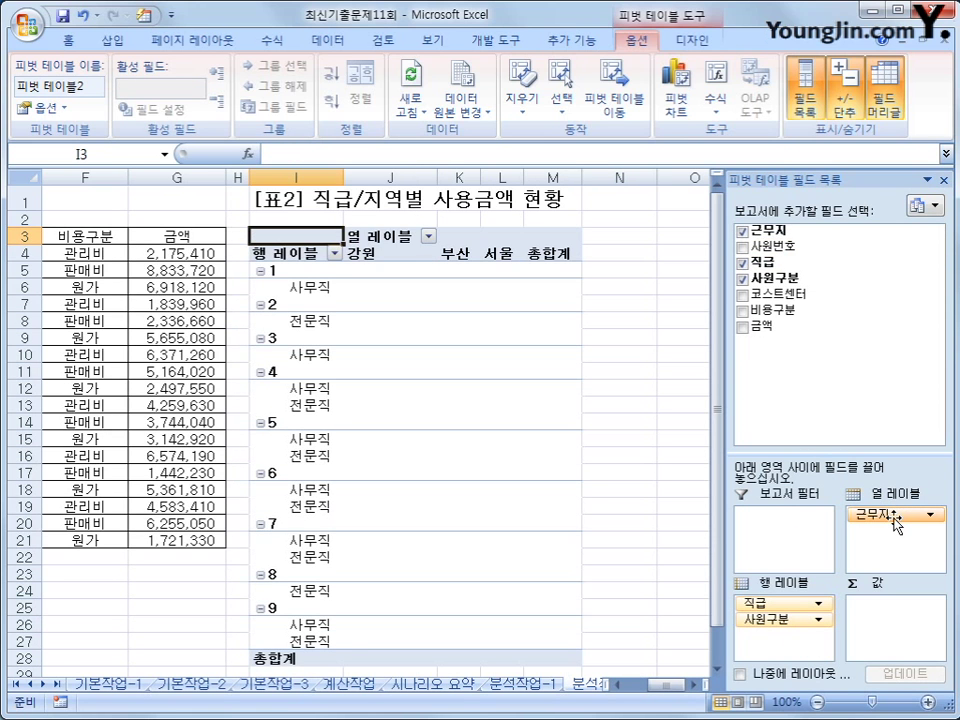
left_click_drag(760, 326, 877, 617)
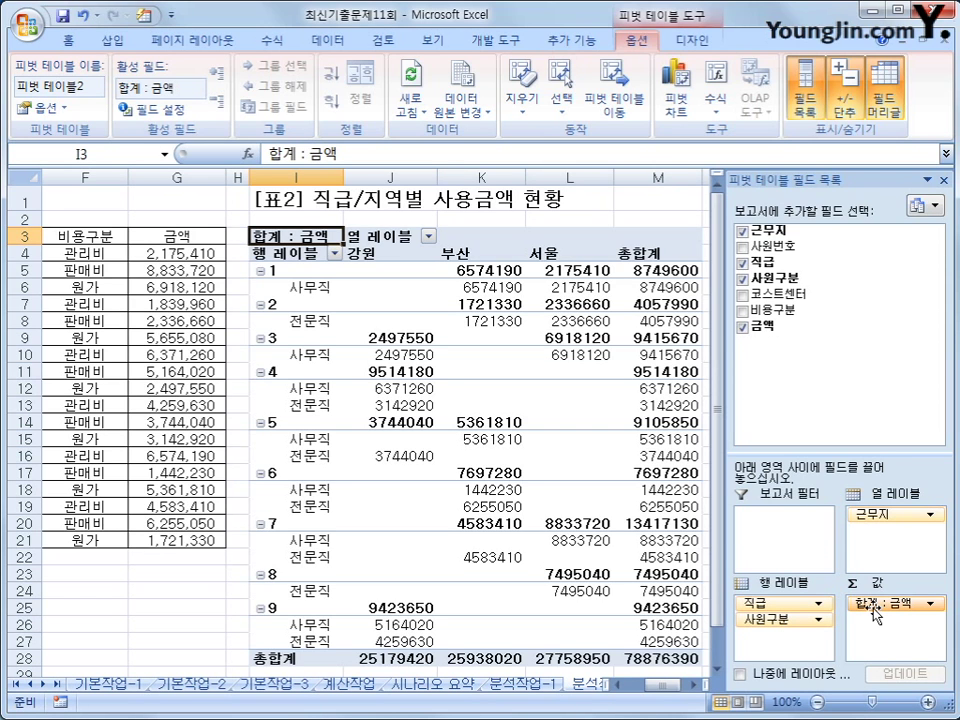
Step: Group the pivot table's 직급 row values from 1 to 9 in intervals of 3
left_click(287, 272)
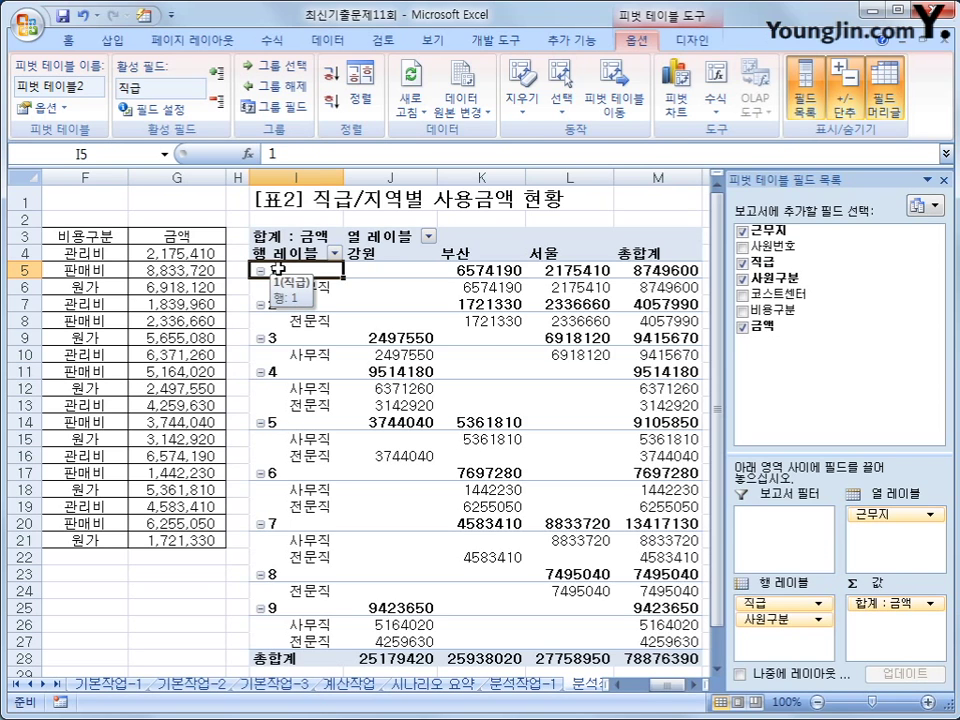
right_click(280, 272)
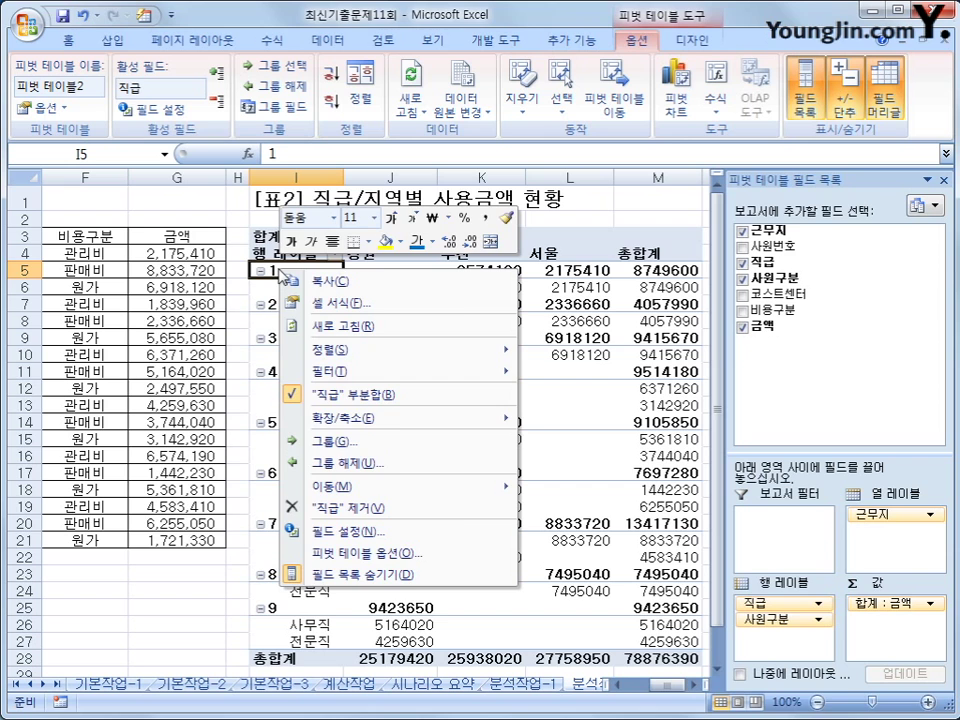
left_click(386, 443)
left_click(388, 458)
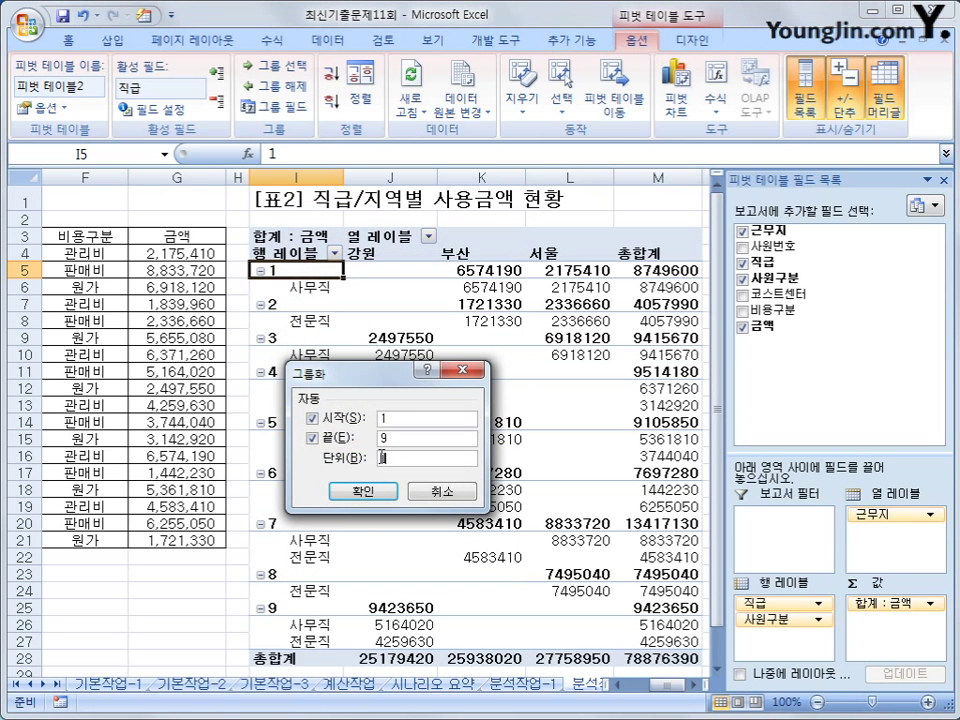
key("BackSpace")
type("3")
left_click(376, 493)
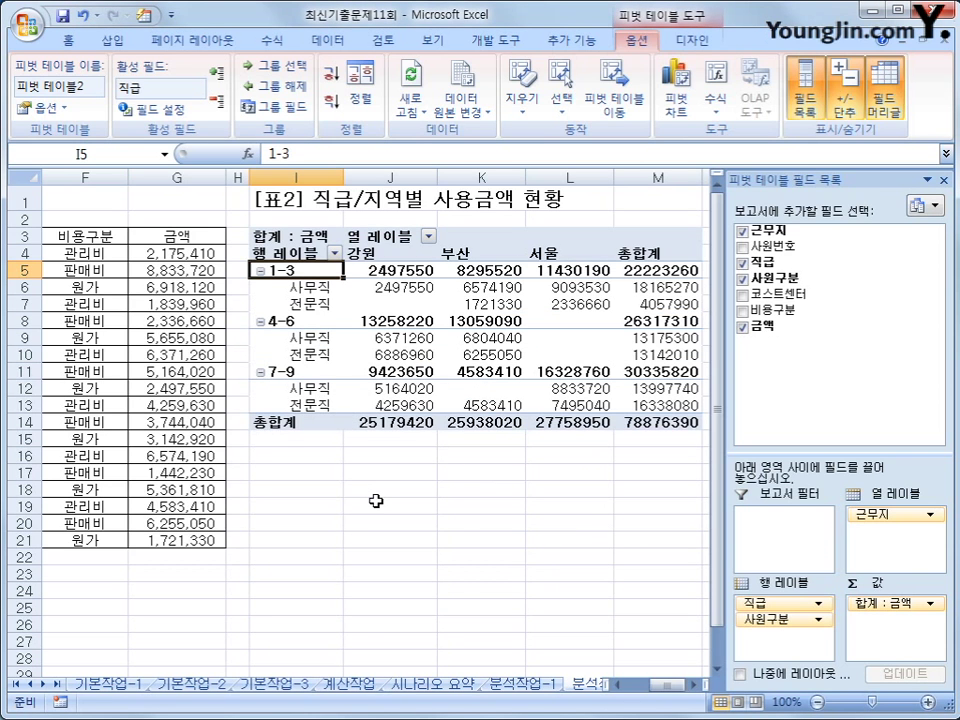
Step: Change the pivot table's report layout to outline form (개요 형식)
left_click(692, 40)
left_click(130, 104)
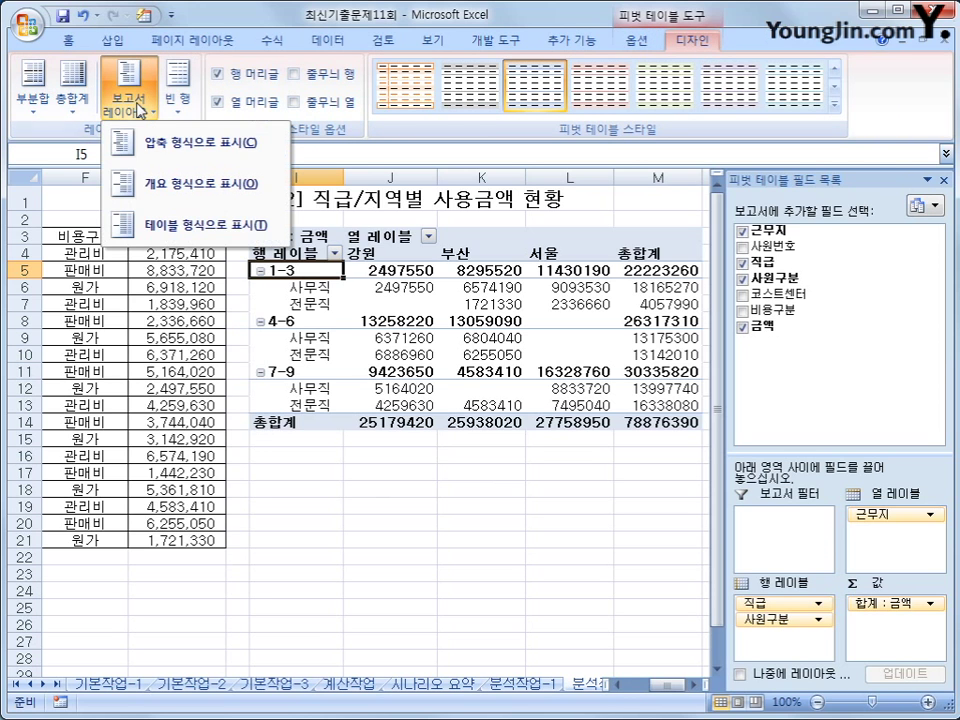
left_click(141, 192)
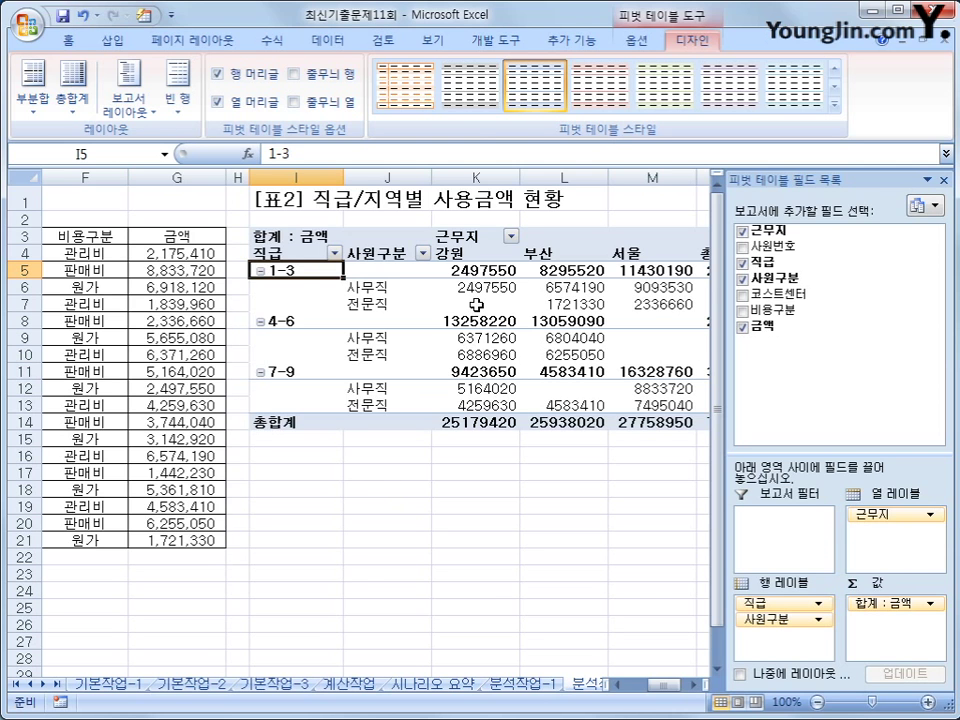
Step: Apply the comma style to the pivot table's amounts in K5:N14
left_click_drag(489, 270, 533, 421)
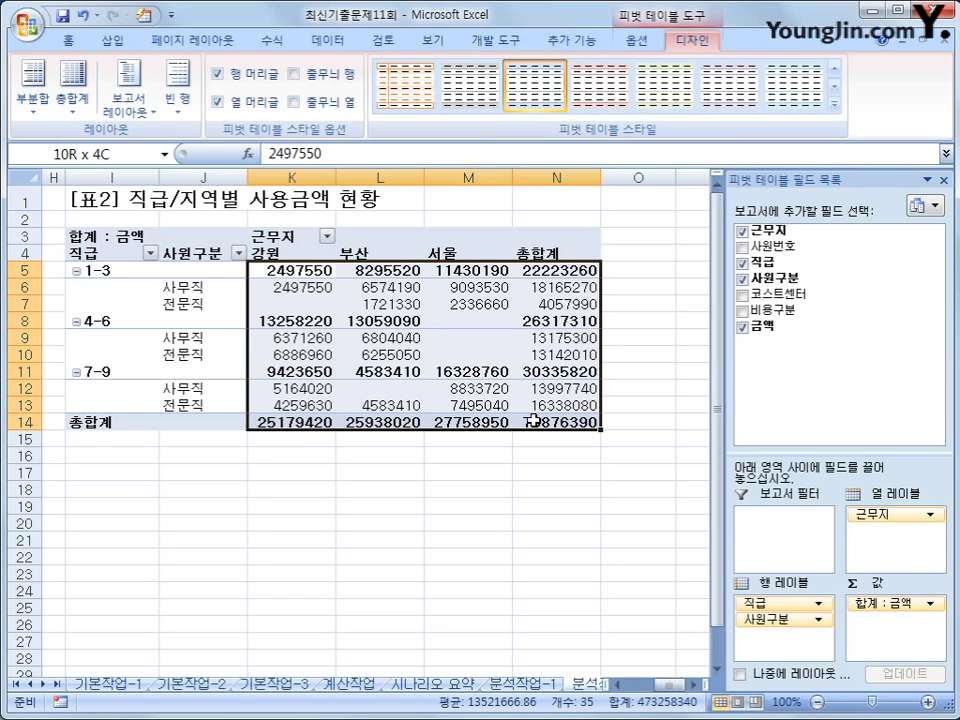
left_click_drag(533, 421, 533, 421)
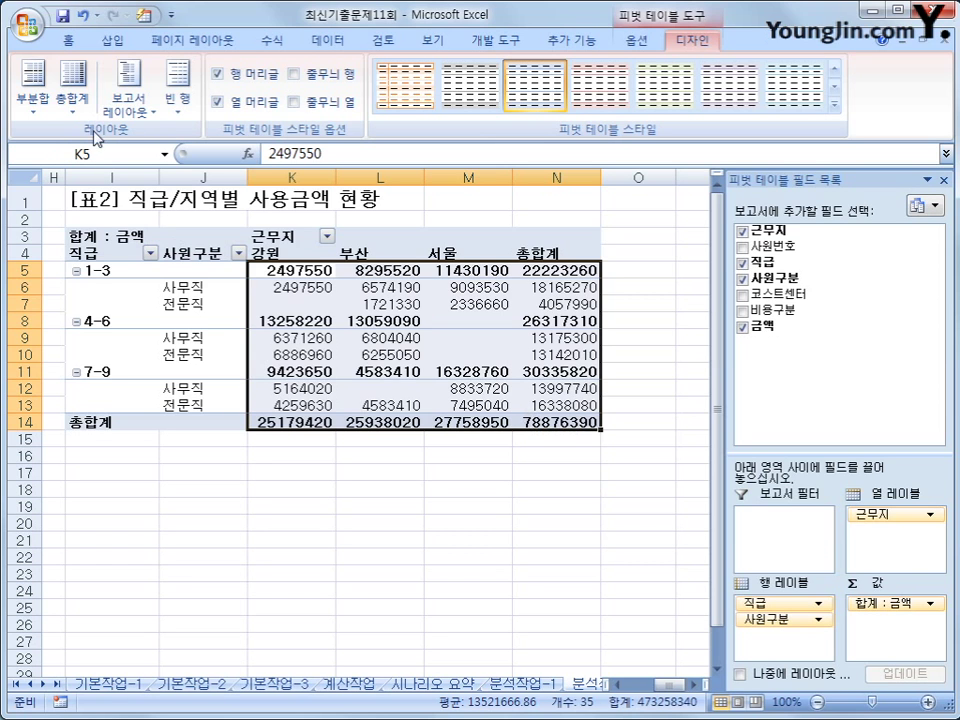
left_click(60, 39)
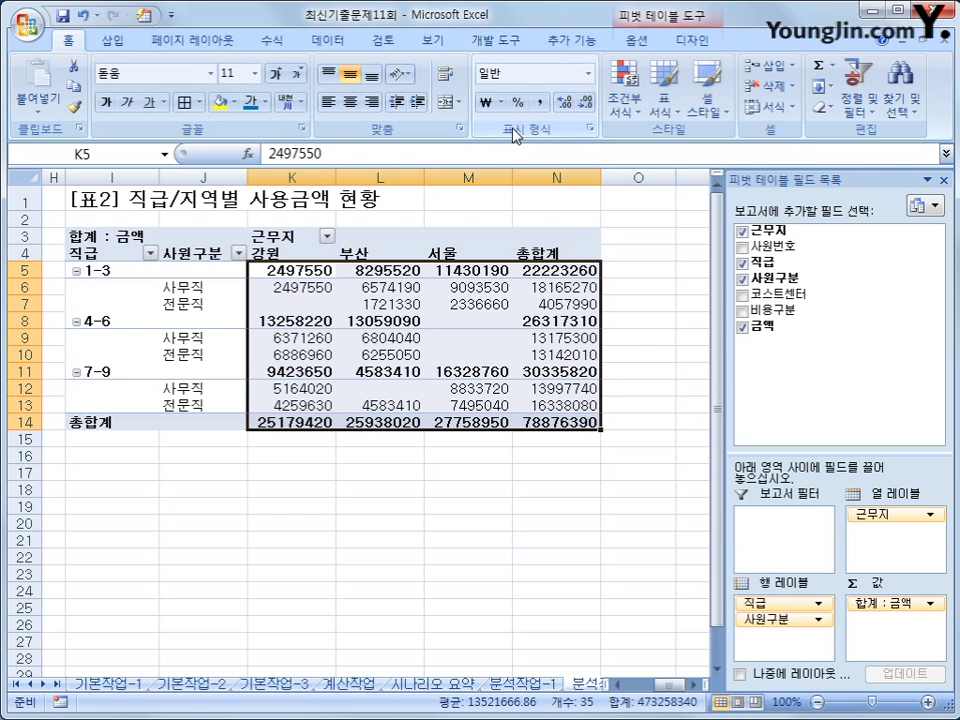
left_click(539, 102)
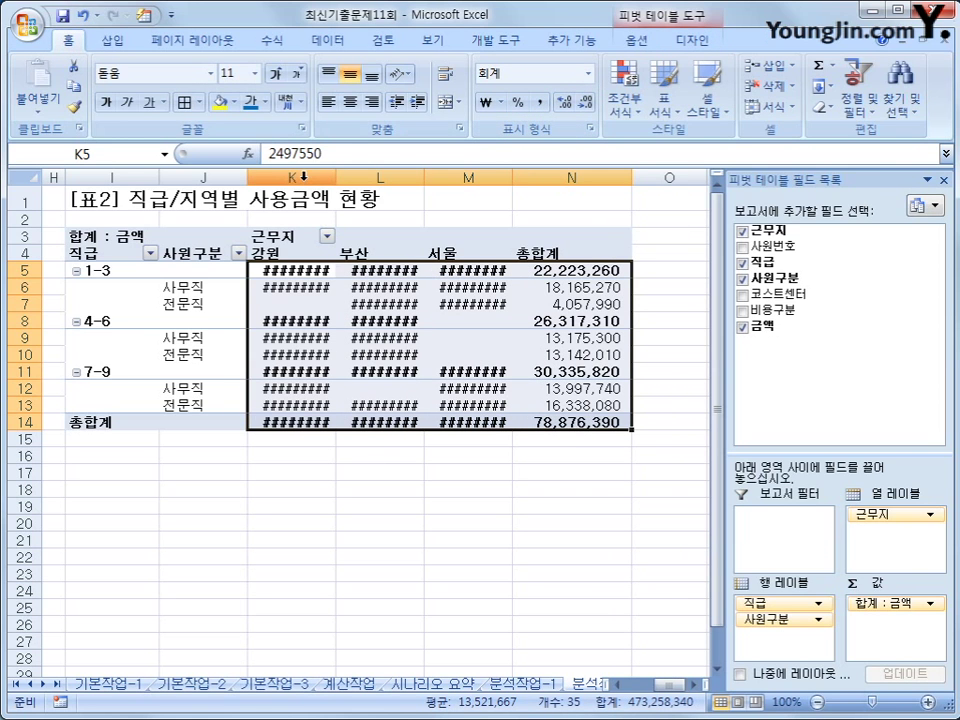
Step: Auto-fit the widths of columns K to M to their amounts
left_click_drag(255, 177, 463, 180)
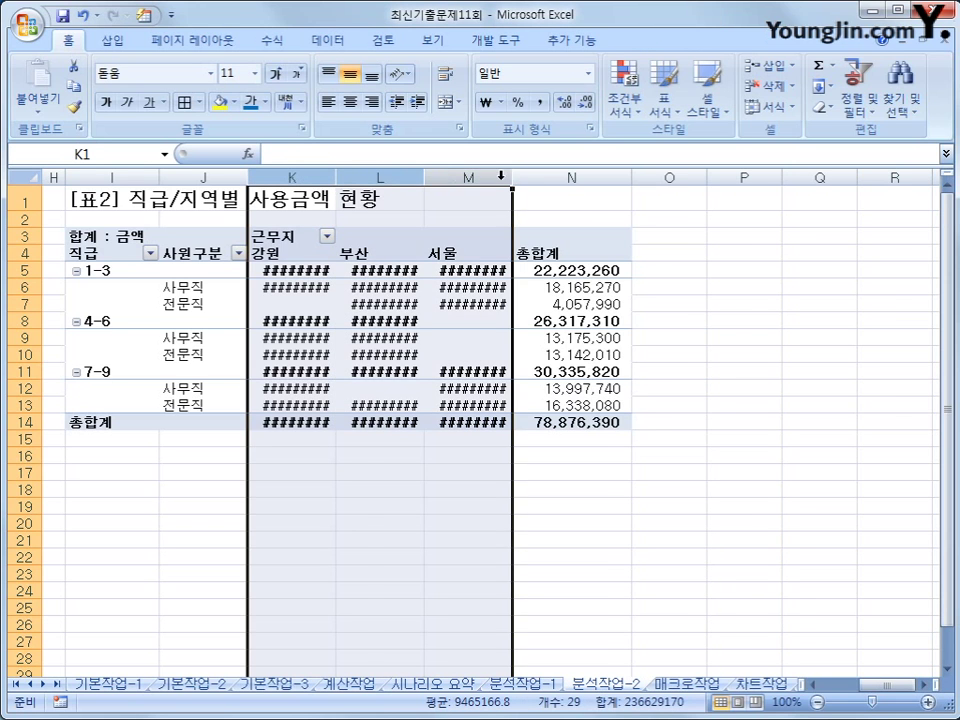
double_click(514, 177)
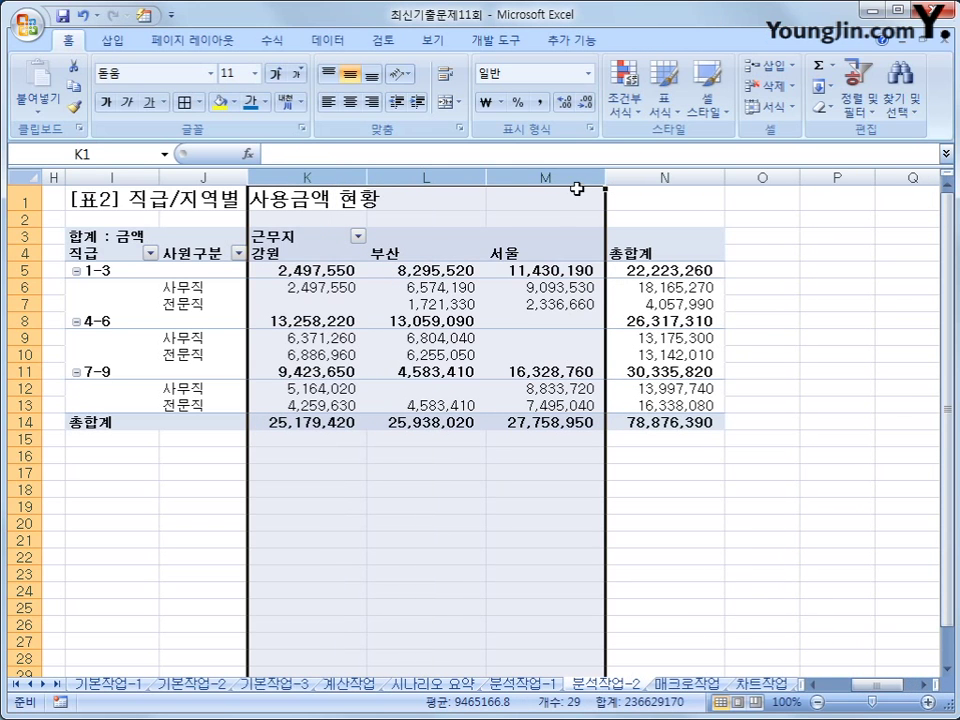
left_click(589, 486)
left_click(637, 421)
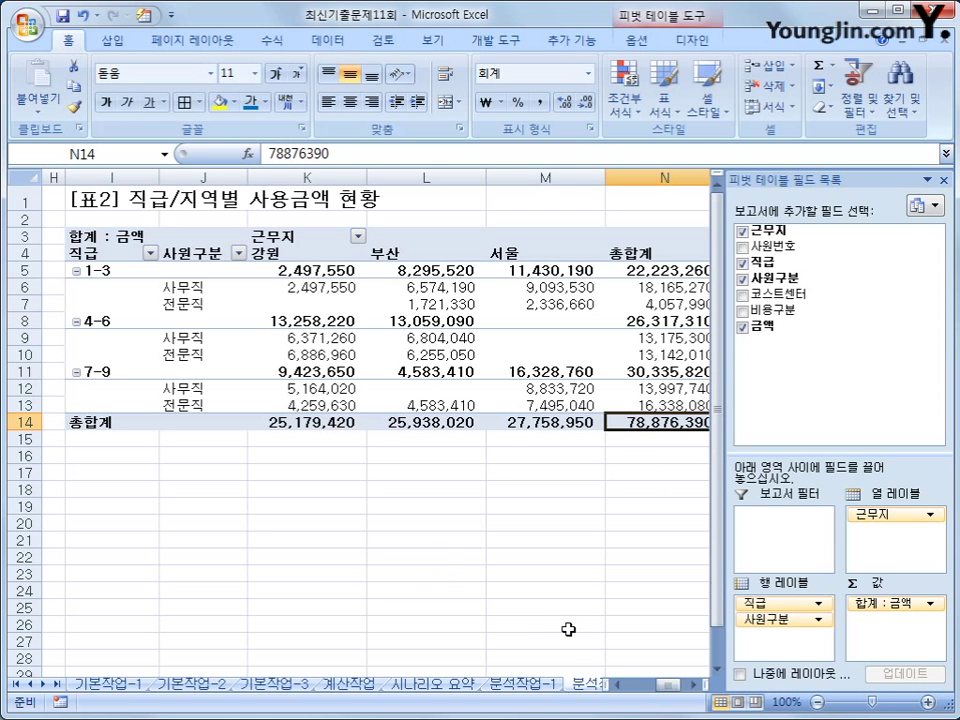
Step: Start recording a macro named 합계 on the 매크로작업 sheet
left_click(40, 686)
left_click(40, 686)
left_click(40, 686)
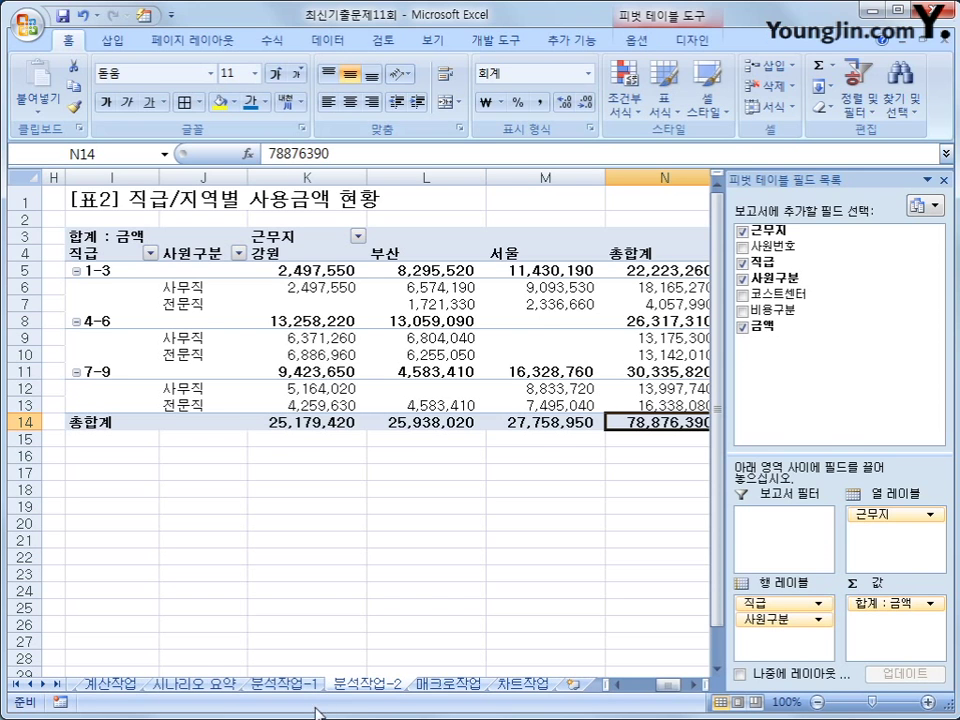
left_click(449, 686)
left_click(849, 581)
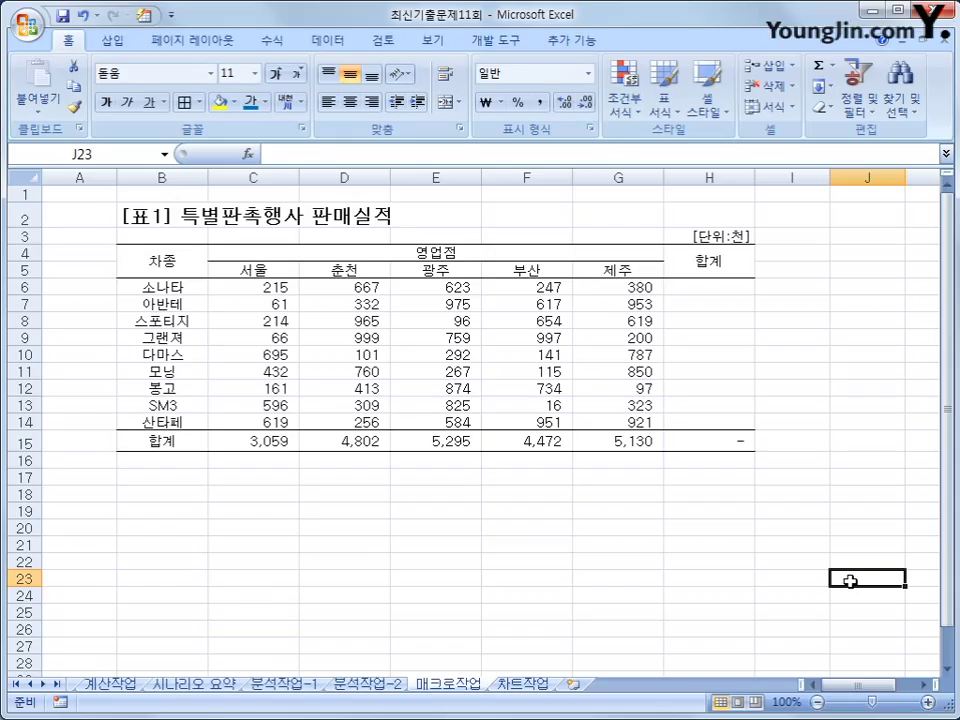
left_click(61, 701)
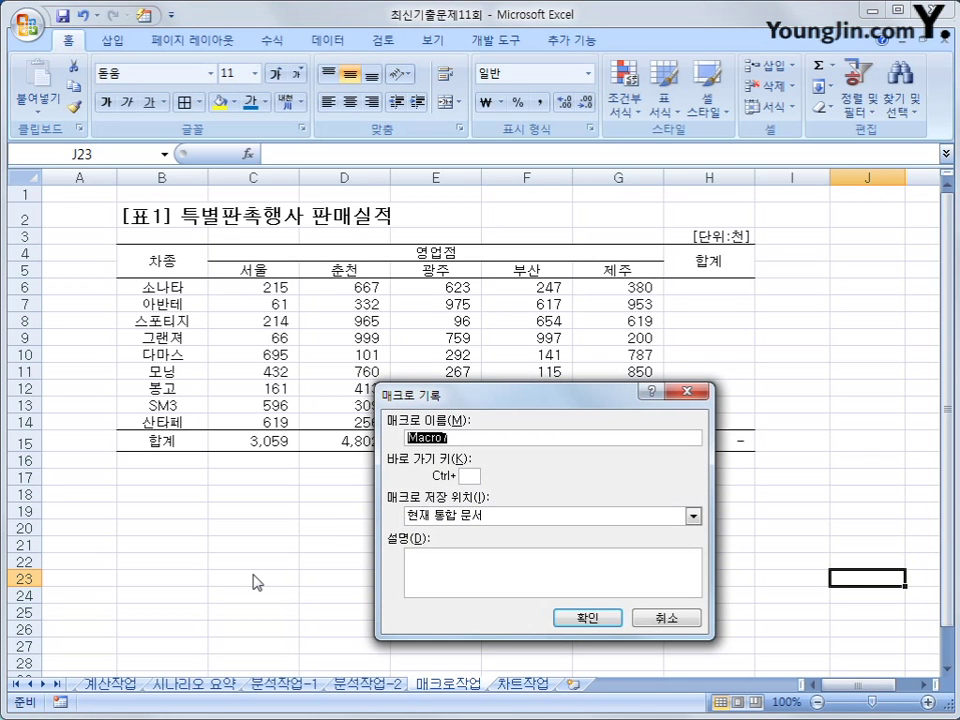
type("합계")
key("Return")
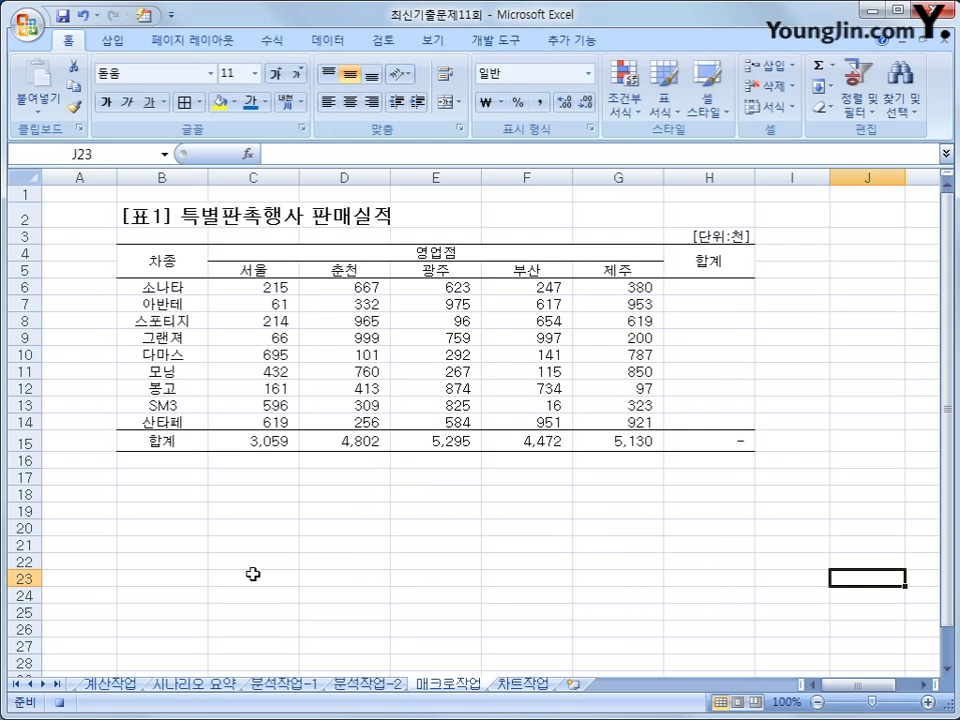
Step: Enter the formula =SUM(C6:G6) in H6 to total the 소나타 row
left_click(697, 292)
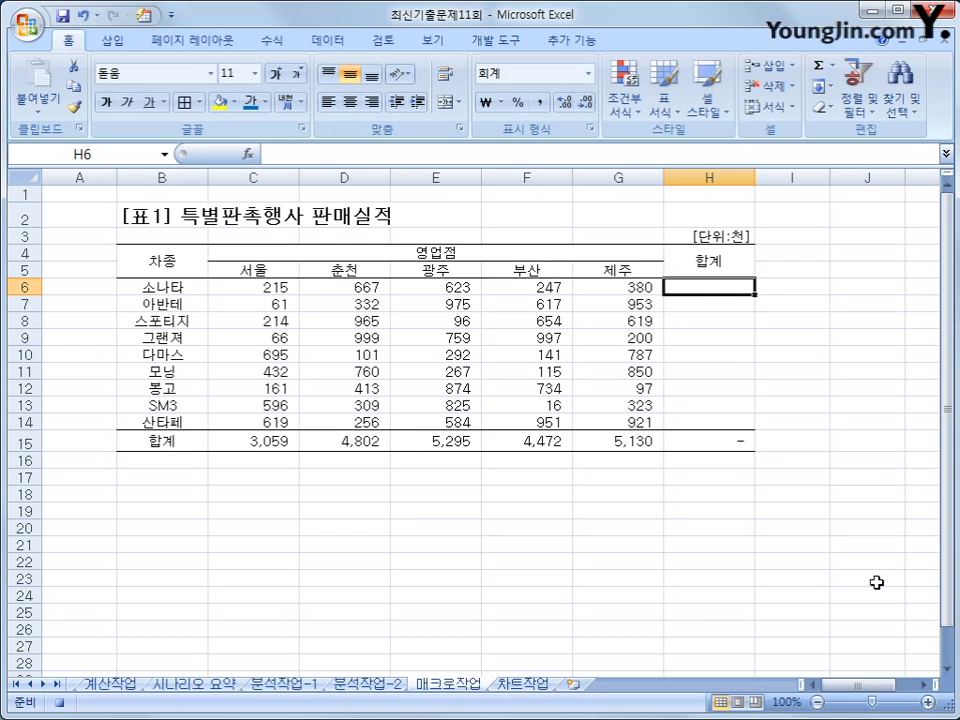
type("=su")
key("BackSpace")
key("BackSpace")
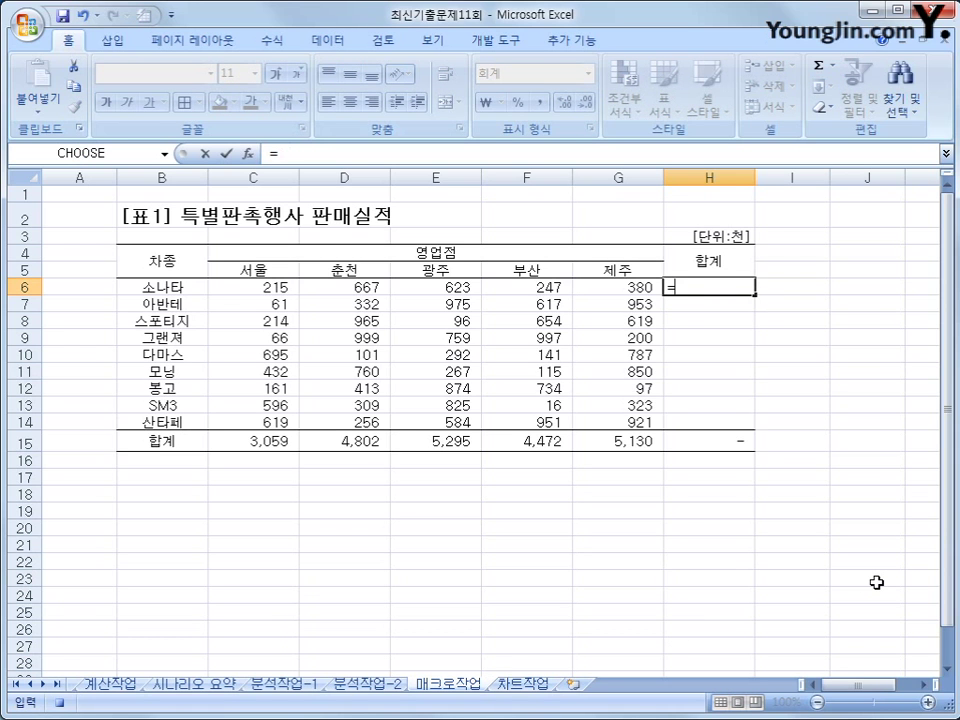
type("sum(")
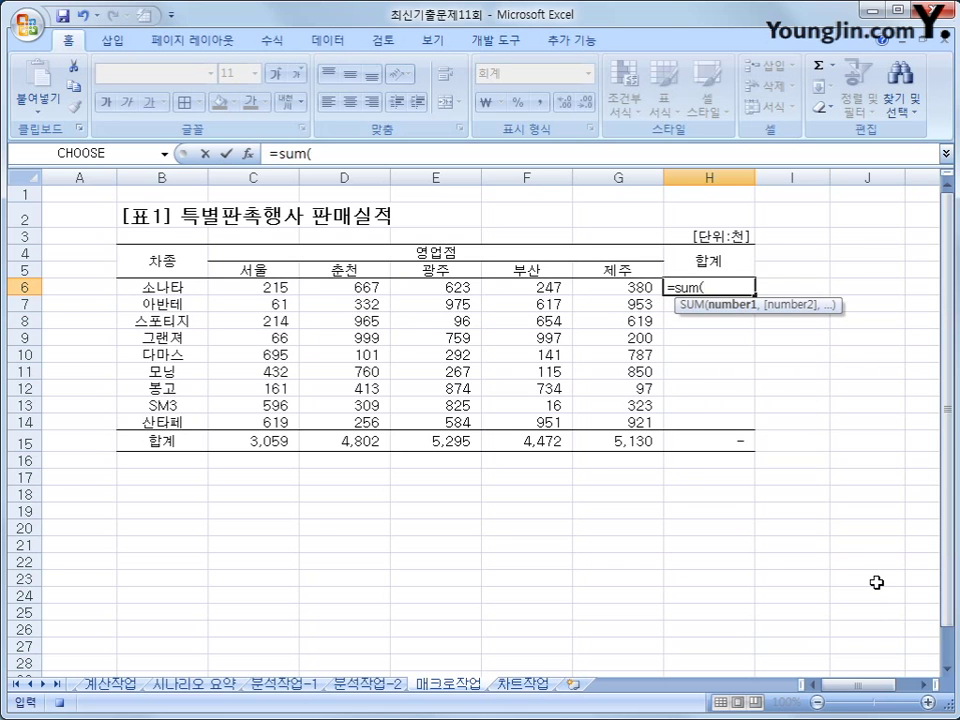
left_click_drag(272, 289, 604, 294)
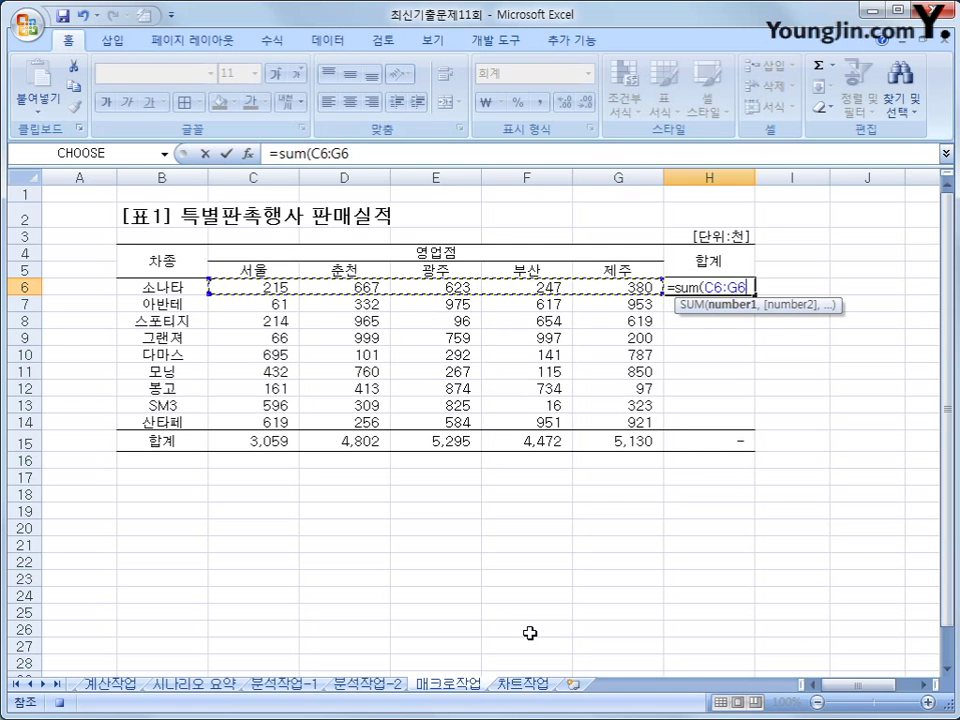
type(")")
key("Return")
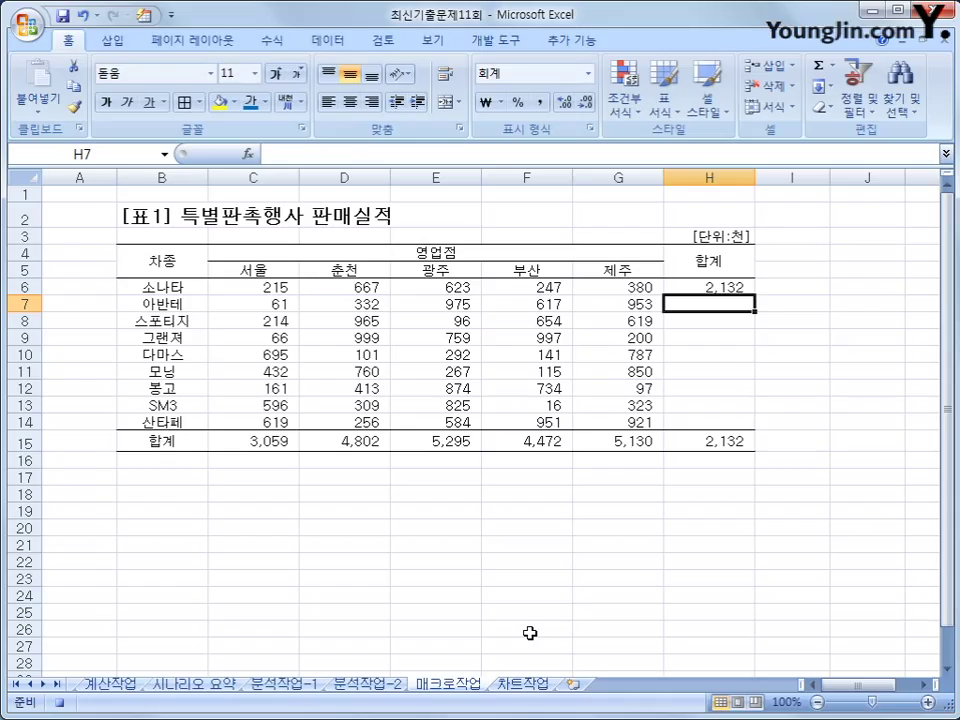
Step: Fill the H6 total formula down to H14 and stop recording the 합계 macro
left_click(742, 285)
left_click_drag(756, 296, 738, 432)
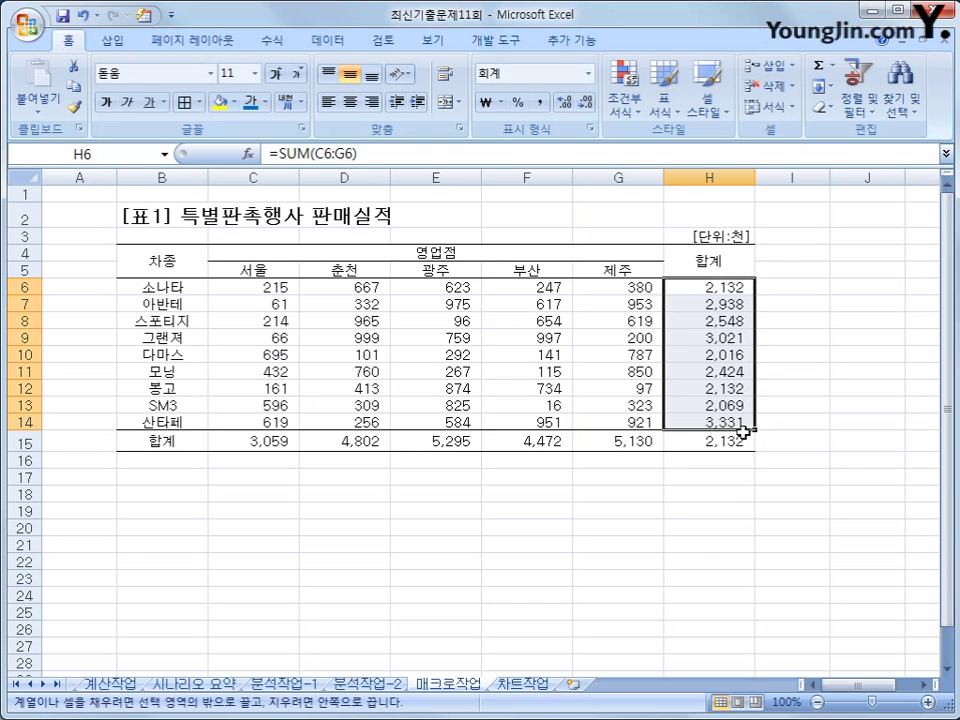
left_click(733, 422)
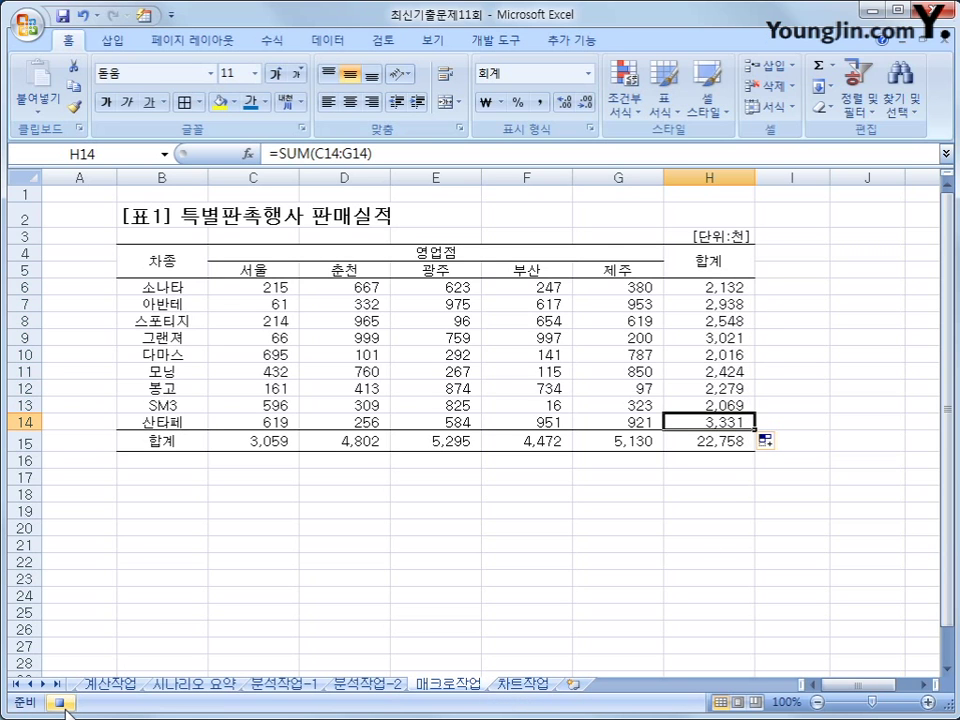
left_click(96, 624)
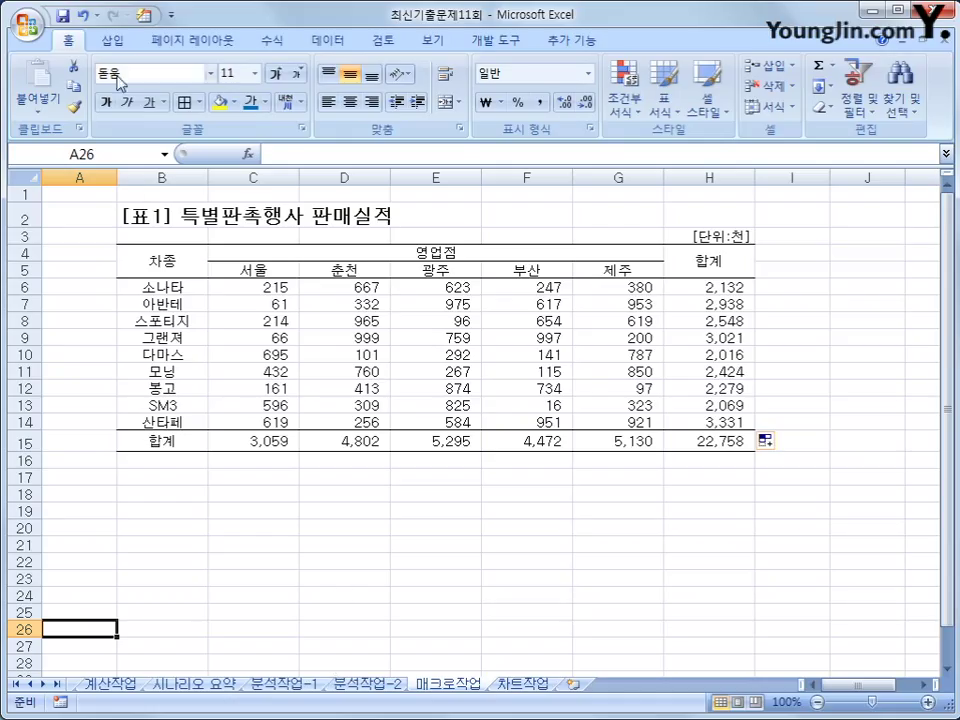
Step: Draw a bevel shape about 5.13 cm wide and 2.41 cm high over C17:D21 and label it 합계
left_click(112, 40)
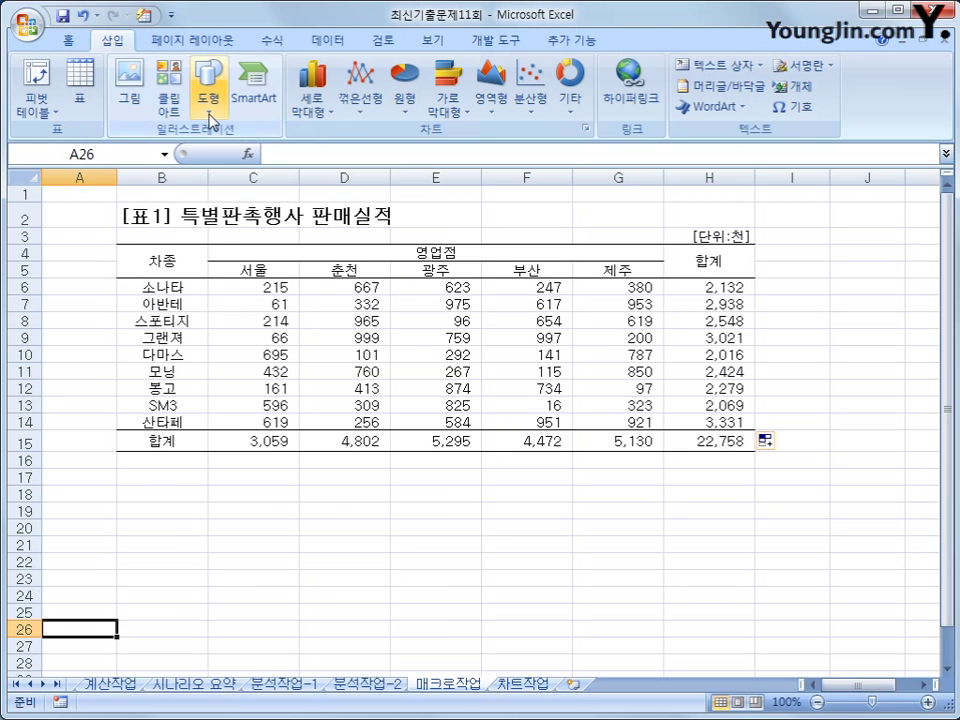
left_click(209, 105)
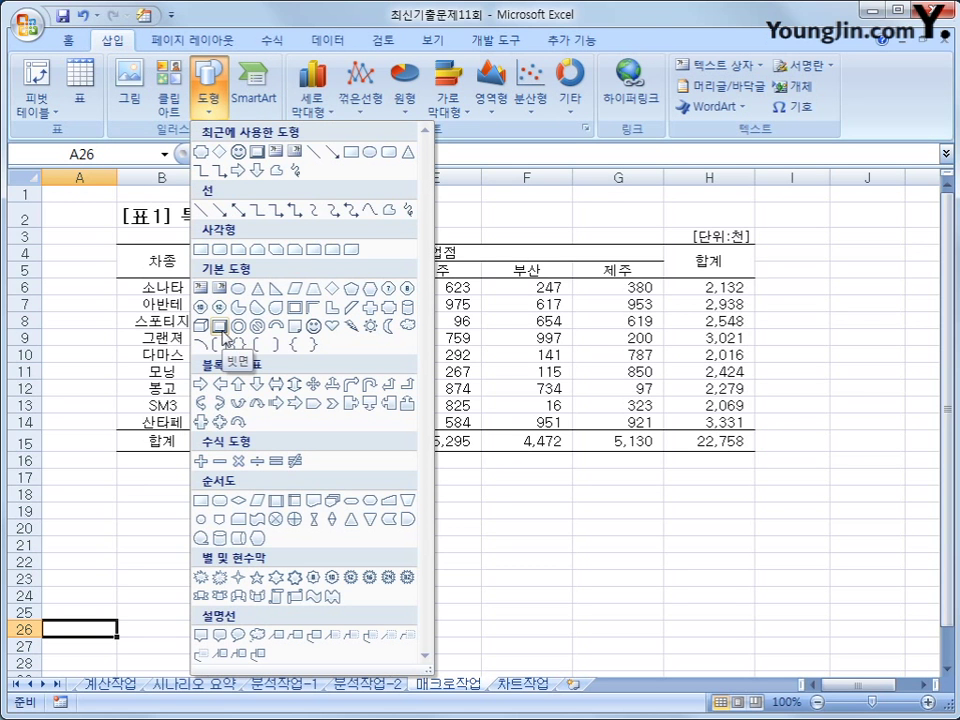
left_click(222, 331)
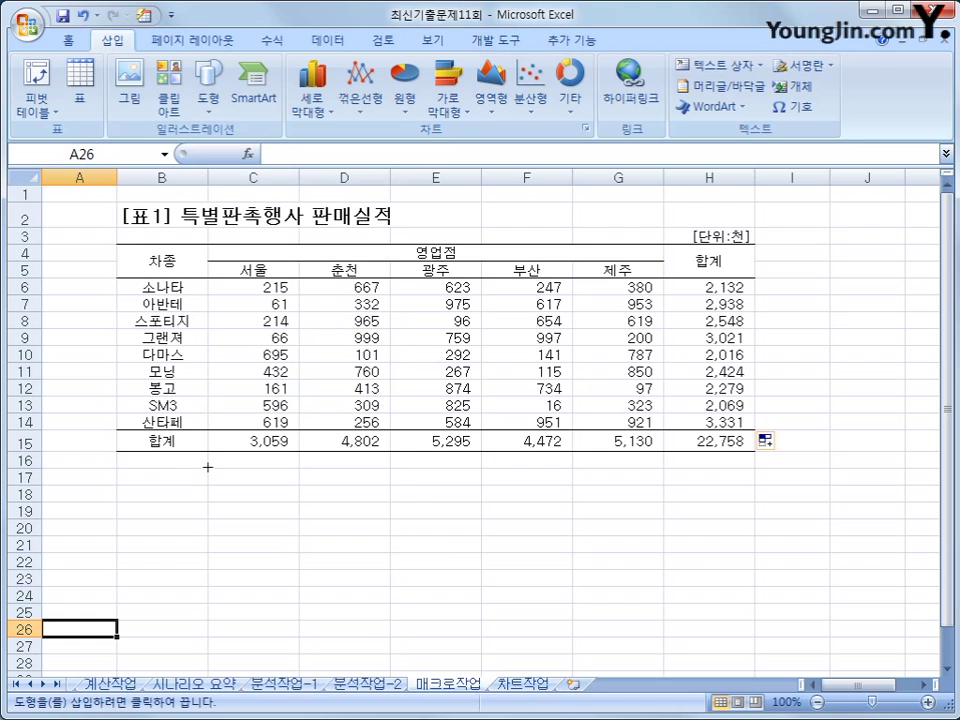
mouse_move(206, 466)
left_mouse_down()
mouse_move(285, 493)
mouse_move(381, 489)
mouse_move(382, 547)
left_mouse_up()
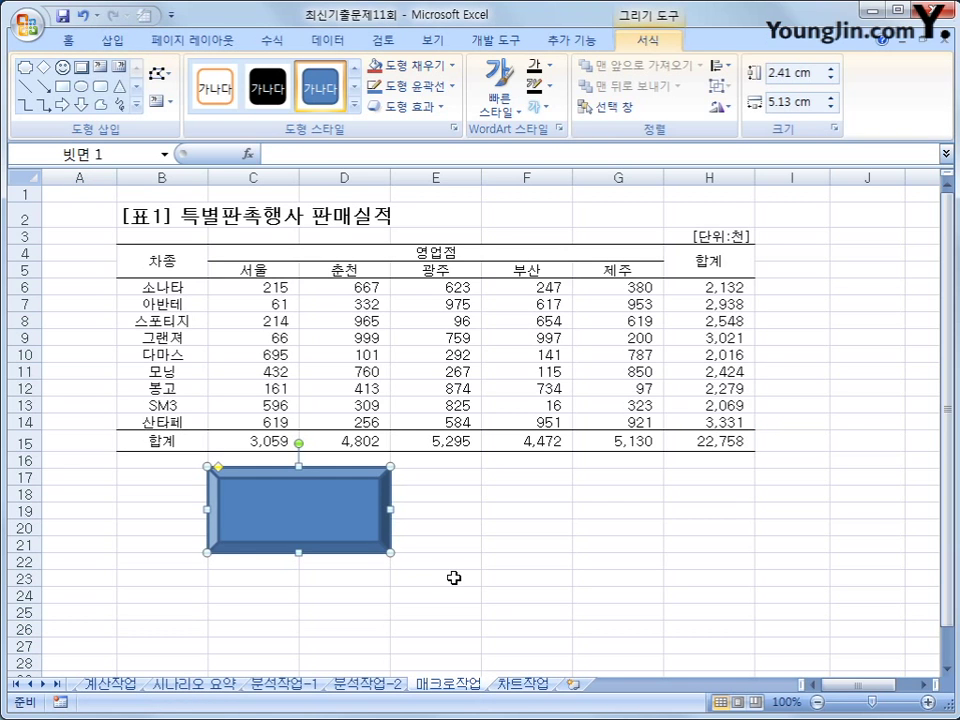
type("ghp")
key("BackSpace")
key("BackSpace")
key("BackSpace")
type("합계")
Step: Assign the 합계 macro to the bevel shape
right_click(369, 521)
left_click(514, 420)
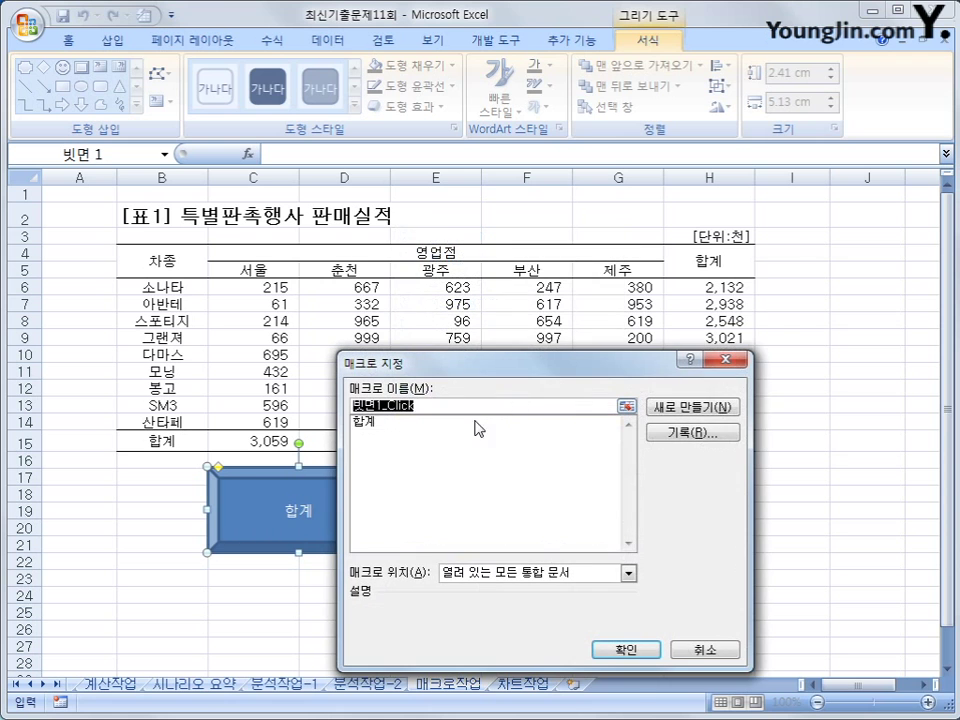
left_click(412, 423)
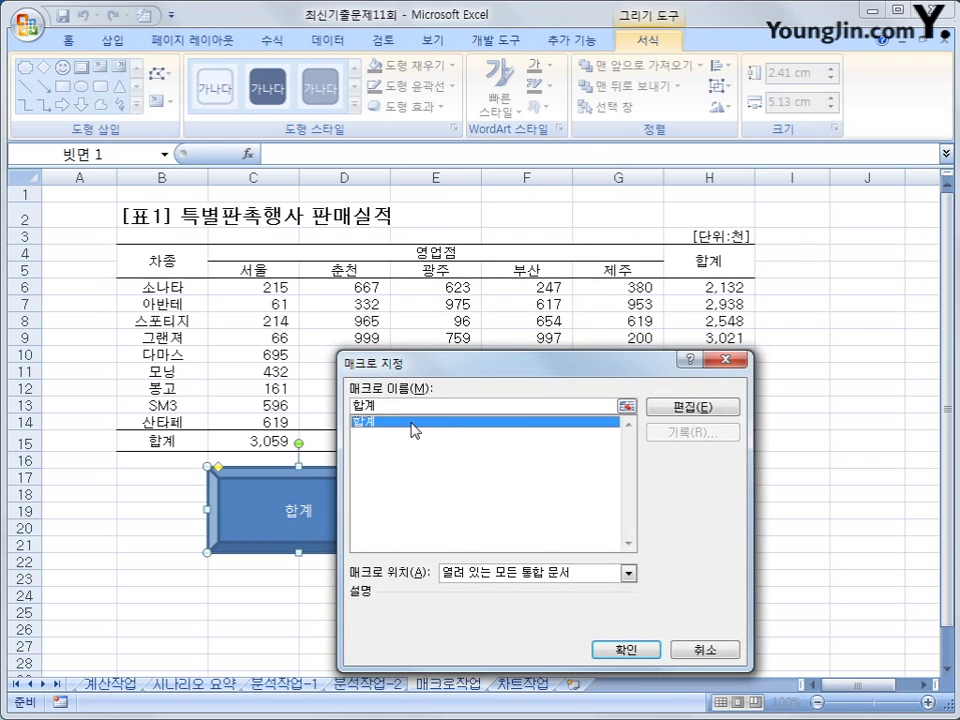
left_click(645, 649)
left_click(729, 622)
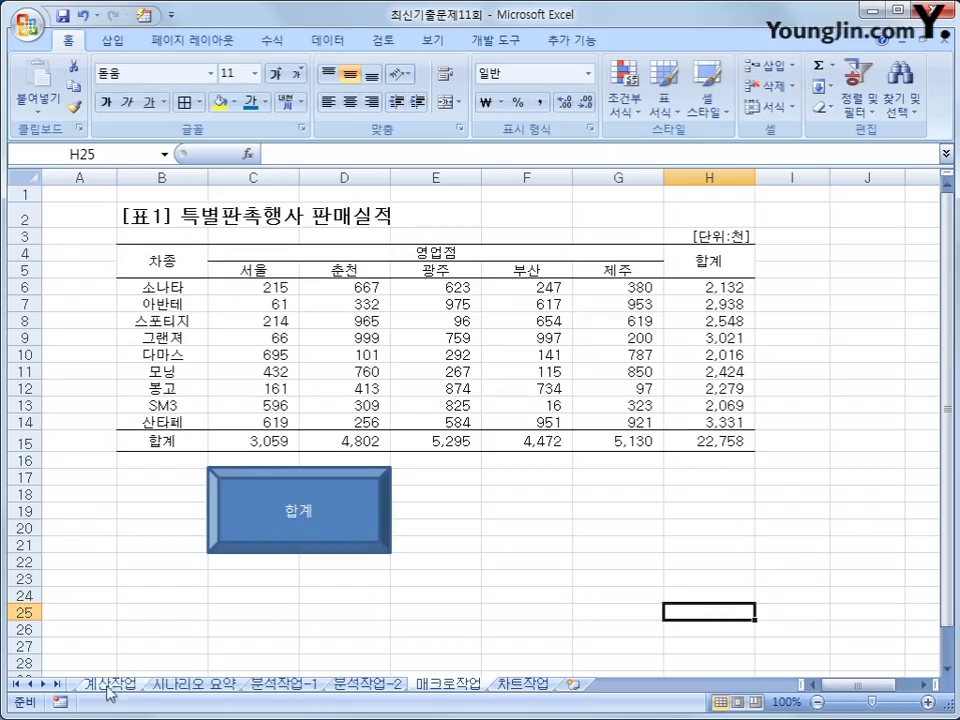
Step: Start recording a new macro named 서식 in the current workbook
left_click(62, 702)
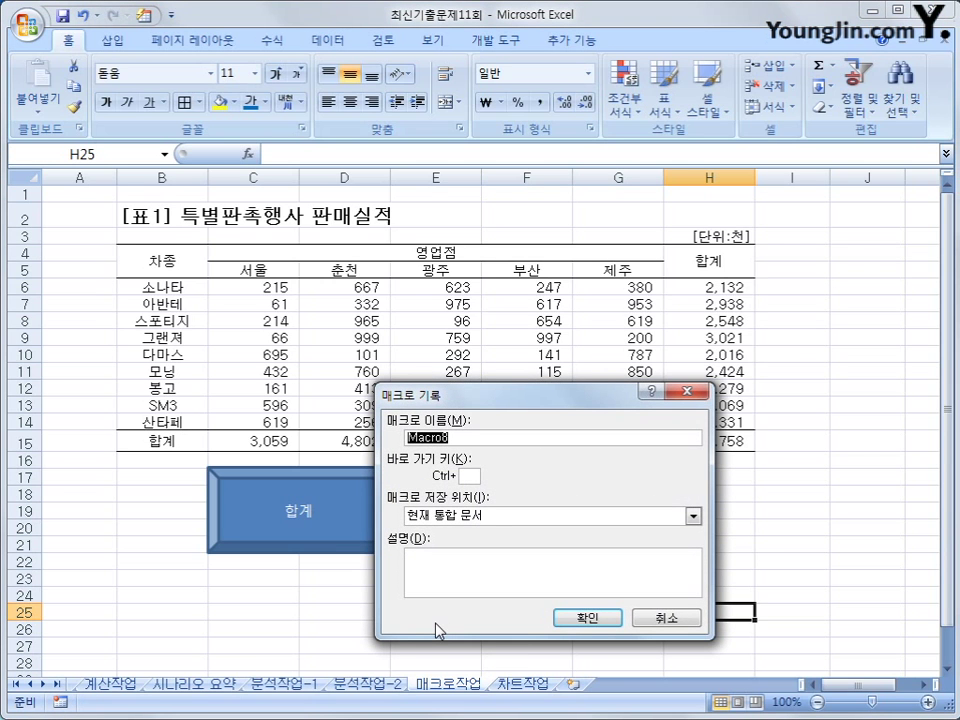
type("서식")
key("Return")
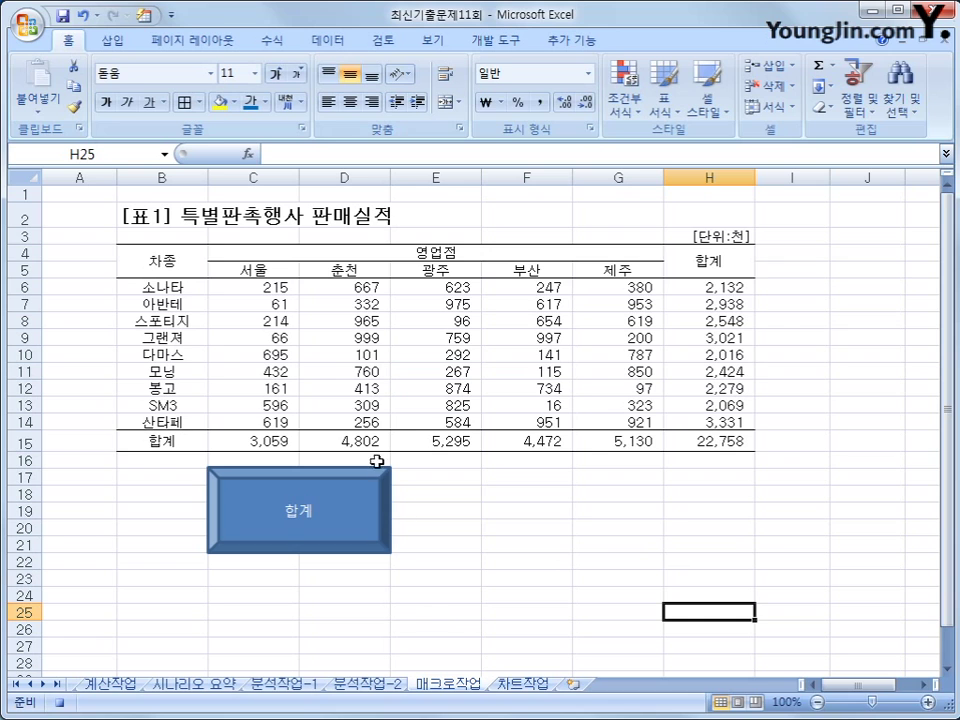
Step: Make the header cells B4:H5 bold with a yellow fill and stop recording the 서식 macro
left_click_drag(135, 262, 670, 255)
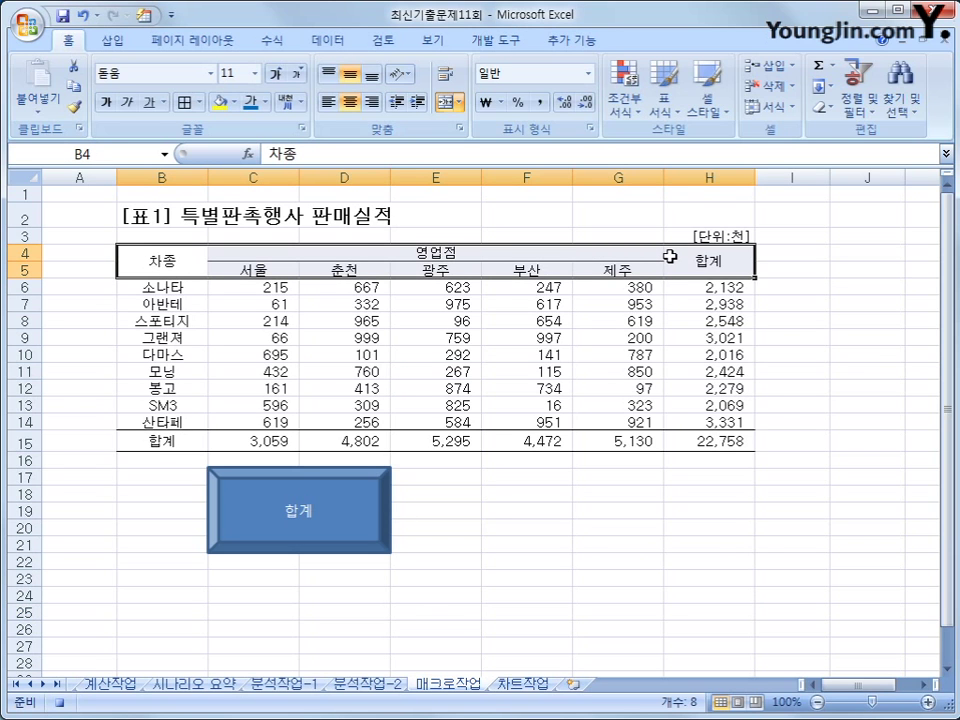
left_click(105, 103)
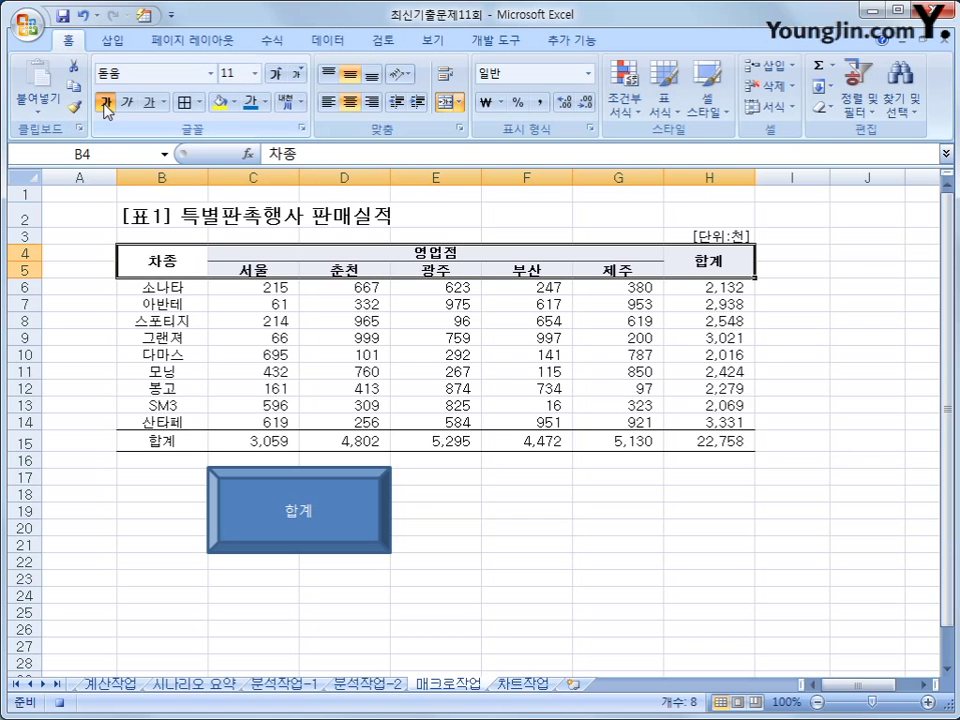
left_click(233, 103)
left_click(267, 246)
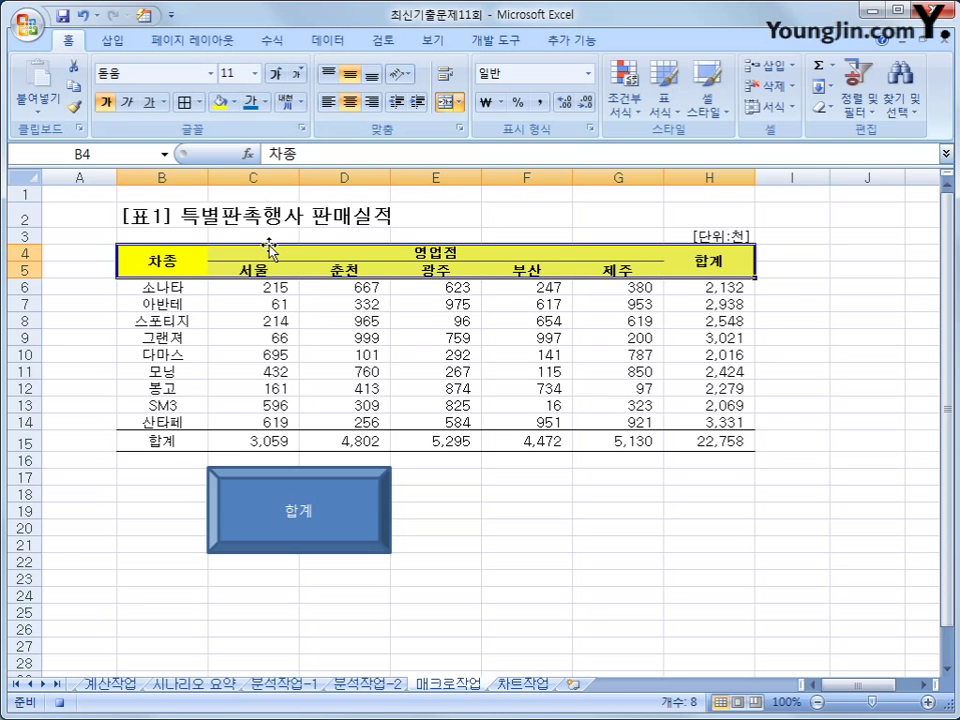
left_click(170, 267)
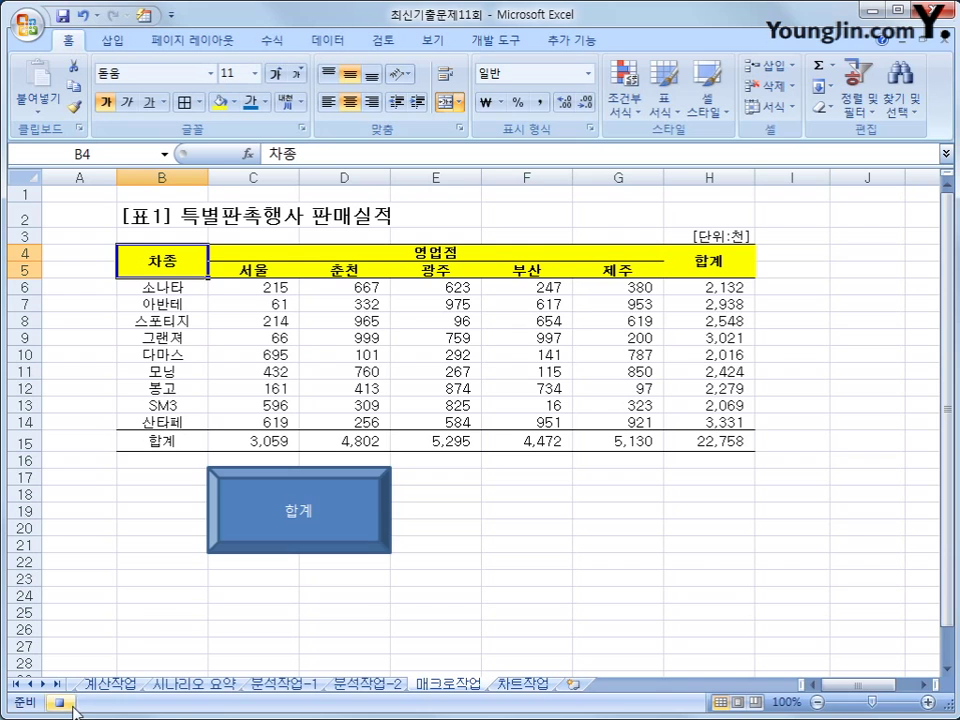
left_click(142, 616)
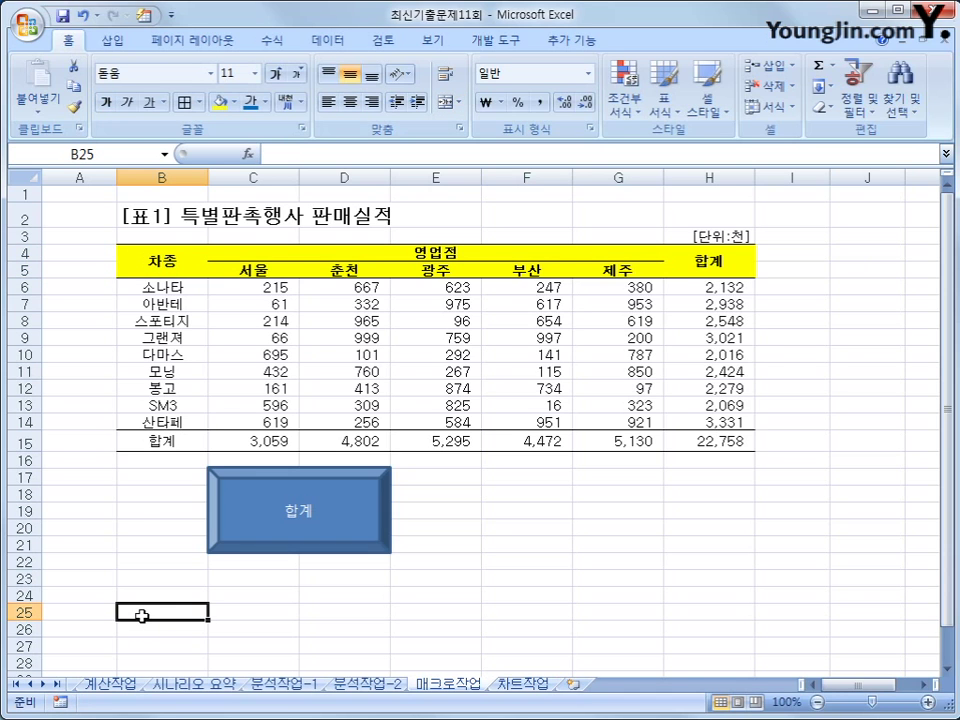
Step: Draw a sun shape about 5.13 cm wide and 2.33 cm high over F17:G21 and label it 서식
left_click(114, 42)
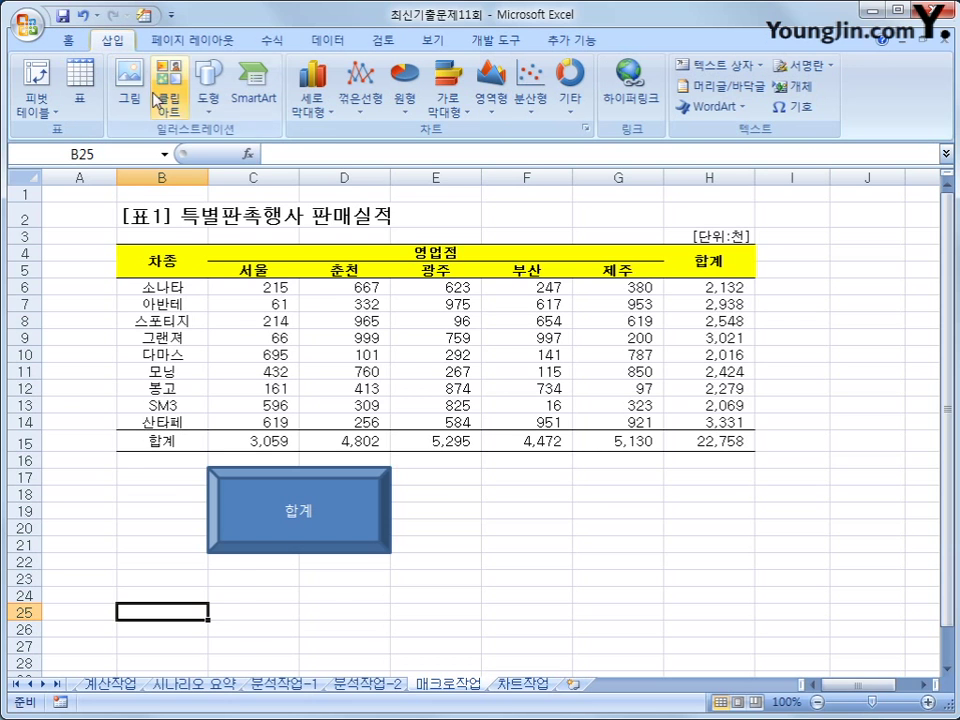
left_click(208, 85)
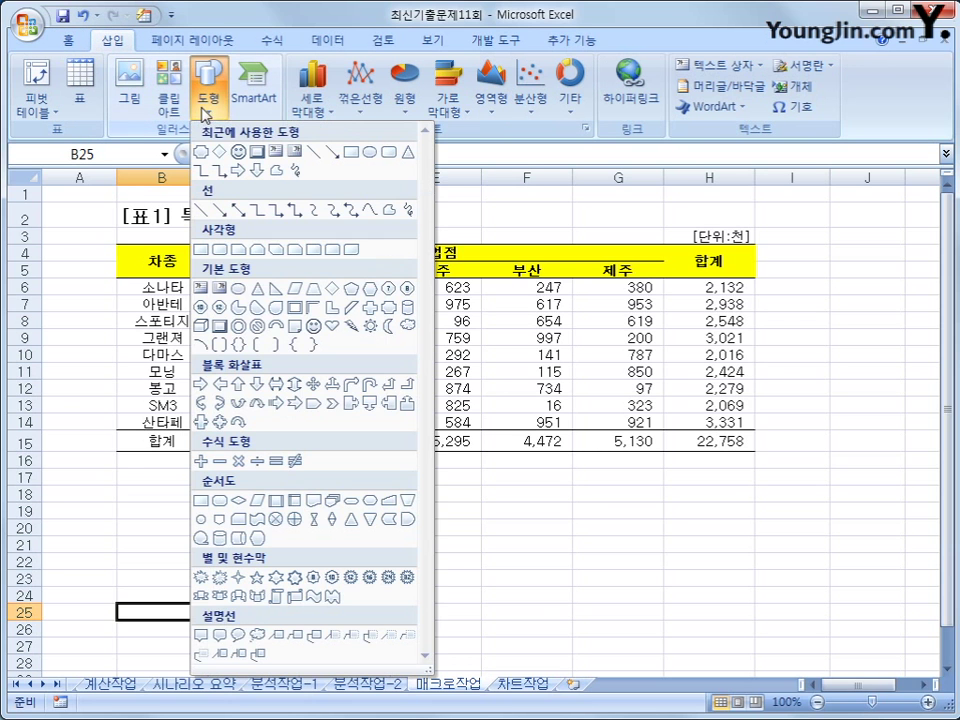
left_click(369, 324)
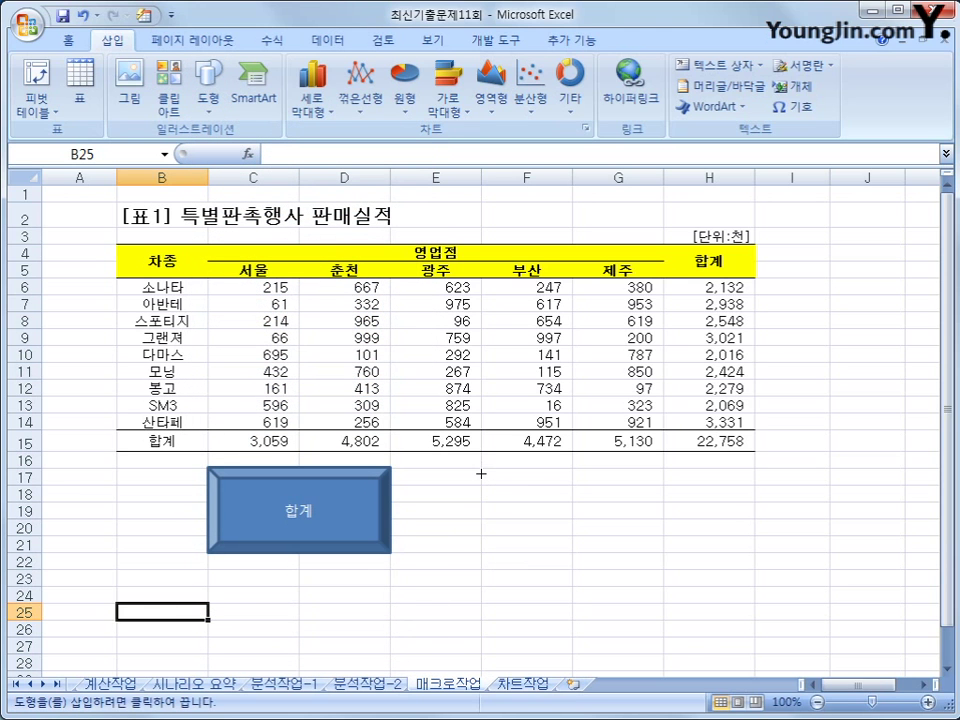
mouse_move(552, 497)
left_mouse_down()
mouse_move(624, 527)
mouse_move(625, 555)
left_mouse_up()
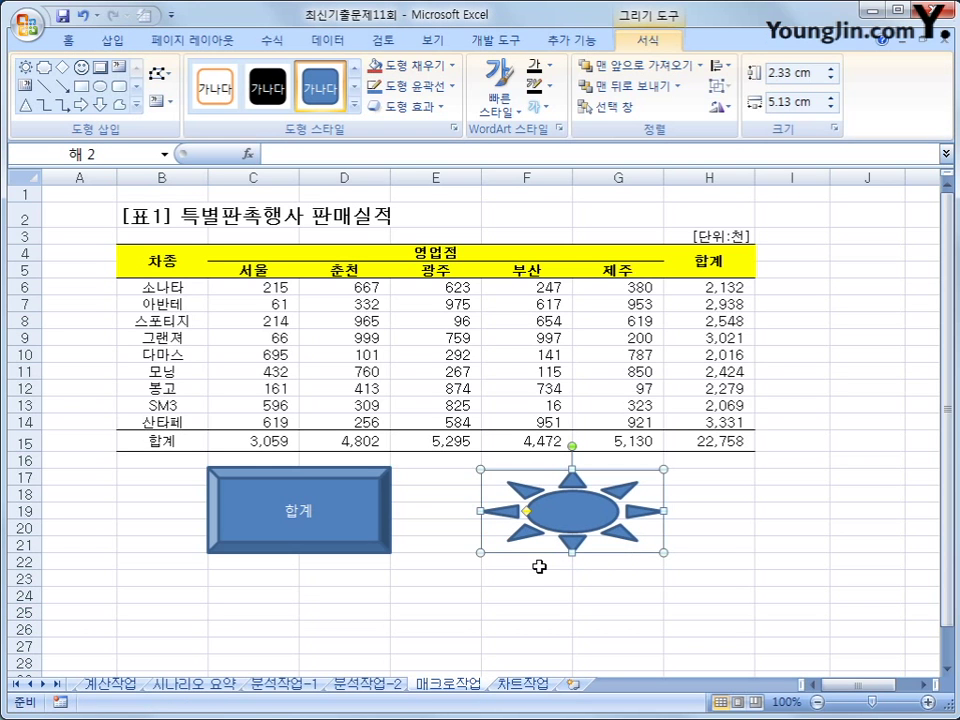
type("서식")
left_click(611, 510)
right_click(611, 510)
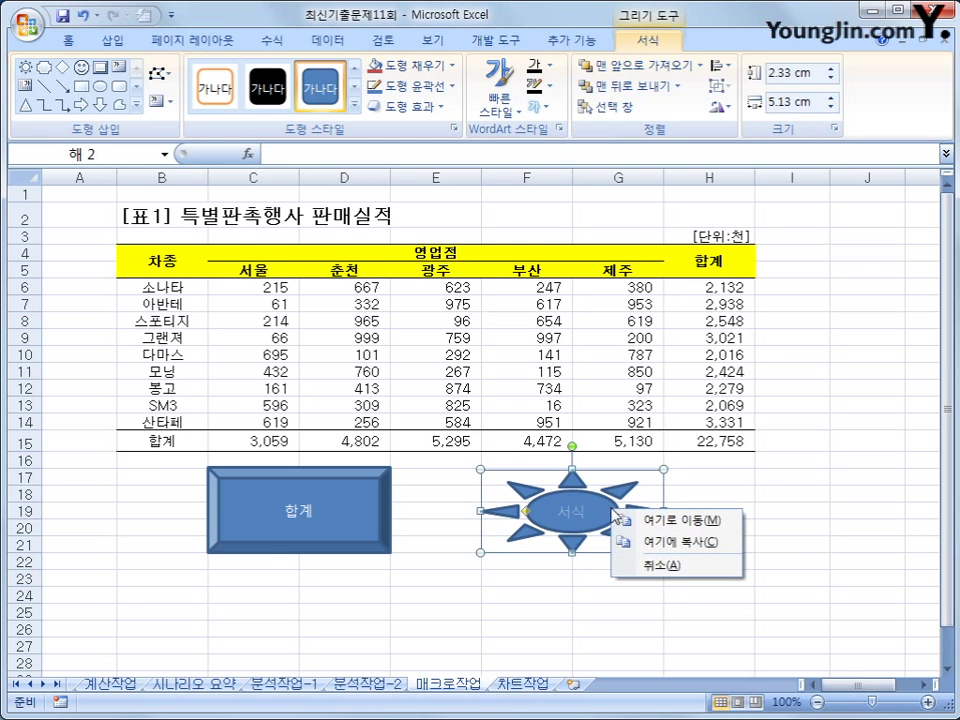
left_click(795, 545)
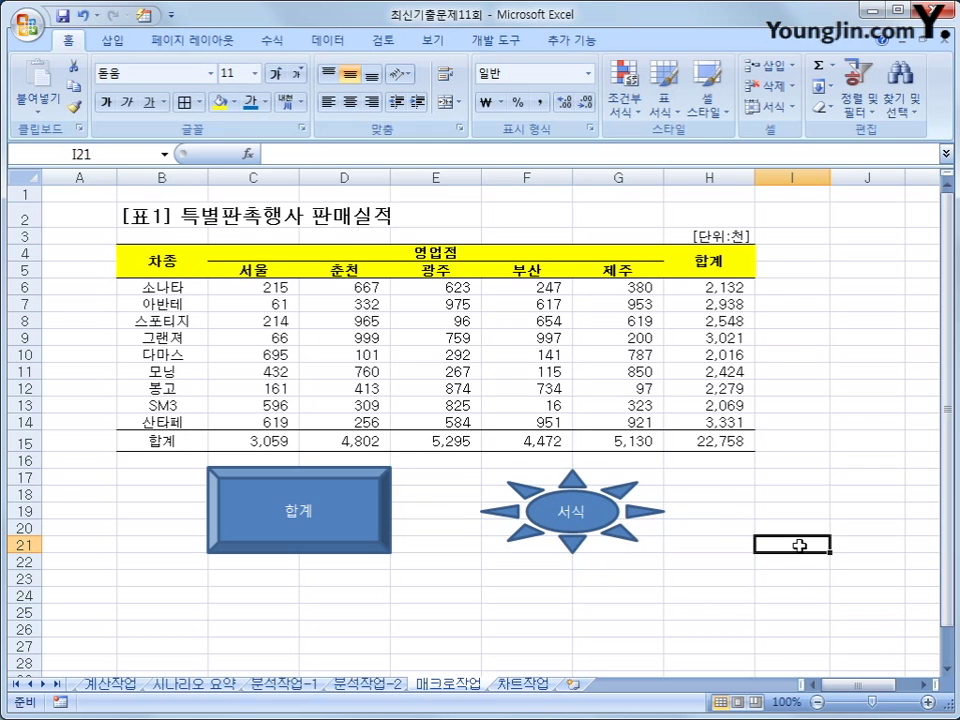
Step: Assign the 서식 macro to the sun shape and deselect the shape
left_click(590, 499)
double_click(590, 499)
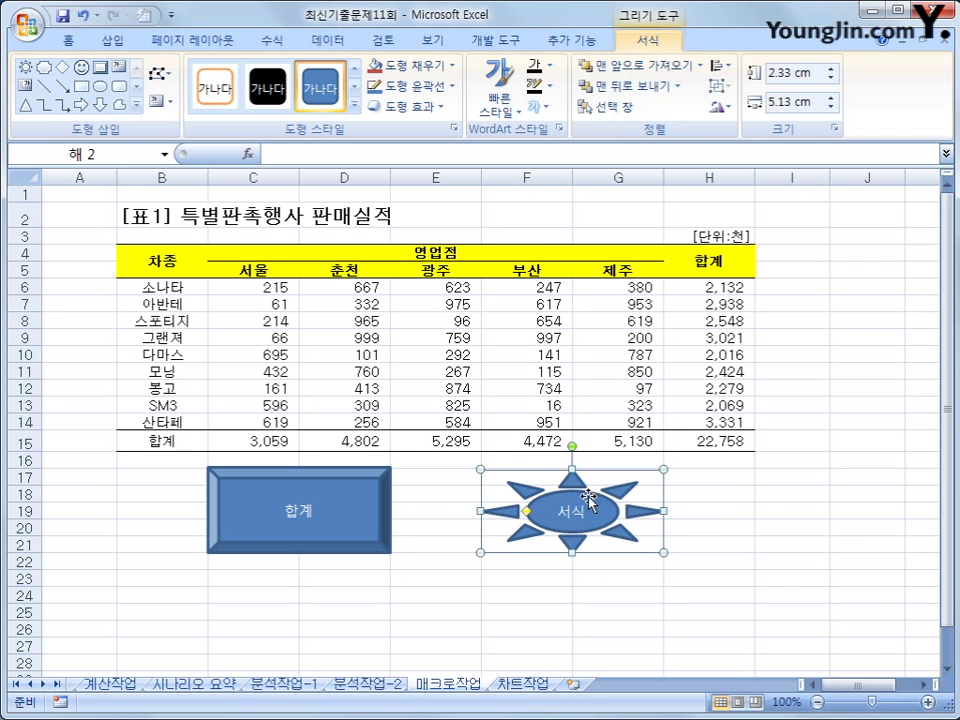
right_click(604, 494)
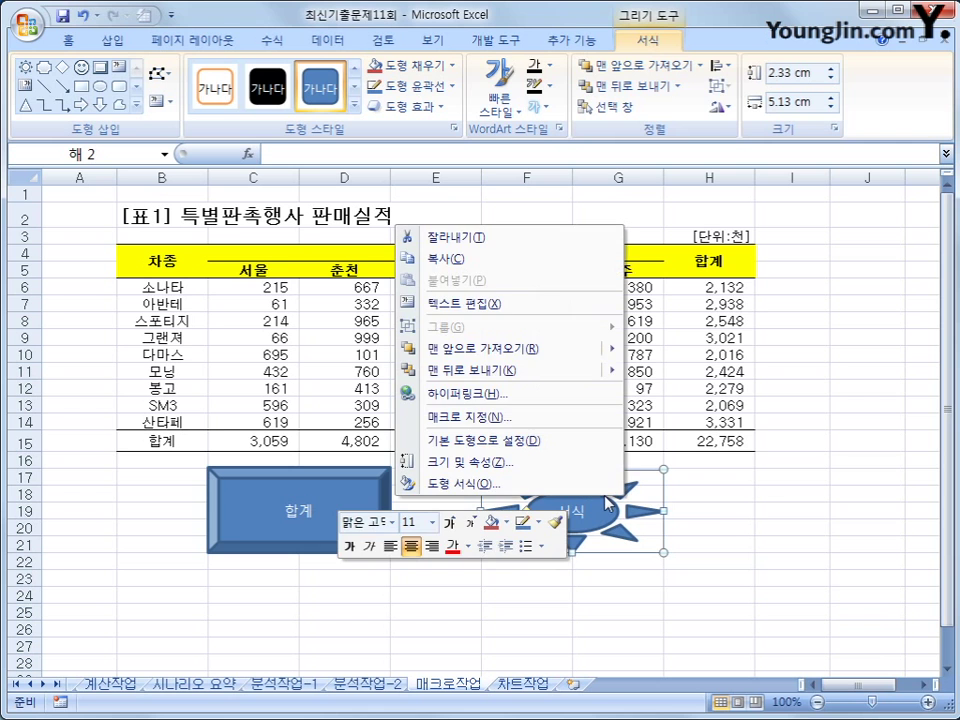
left_click(556, 426)
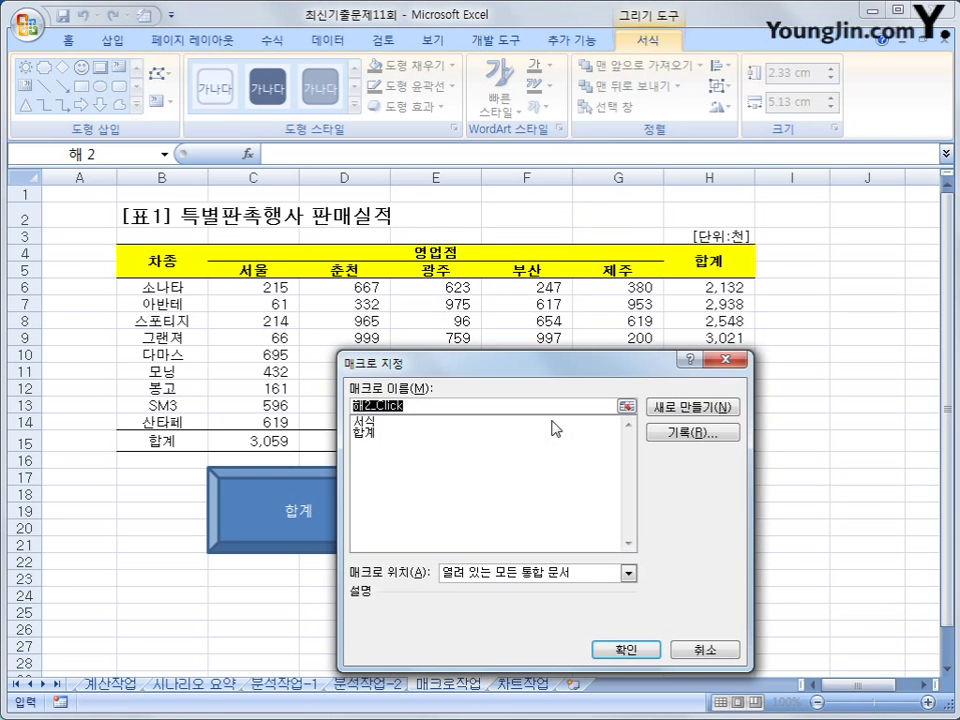
left_click(400, 423)
left_click(617, 652)
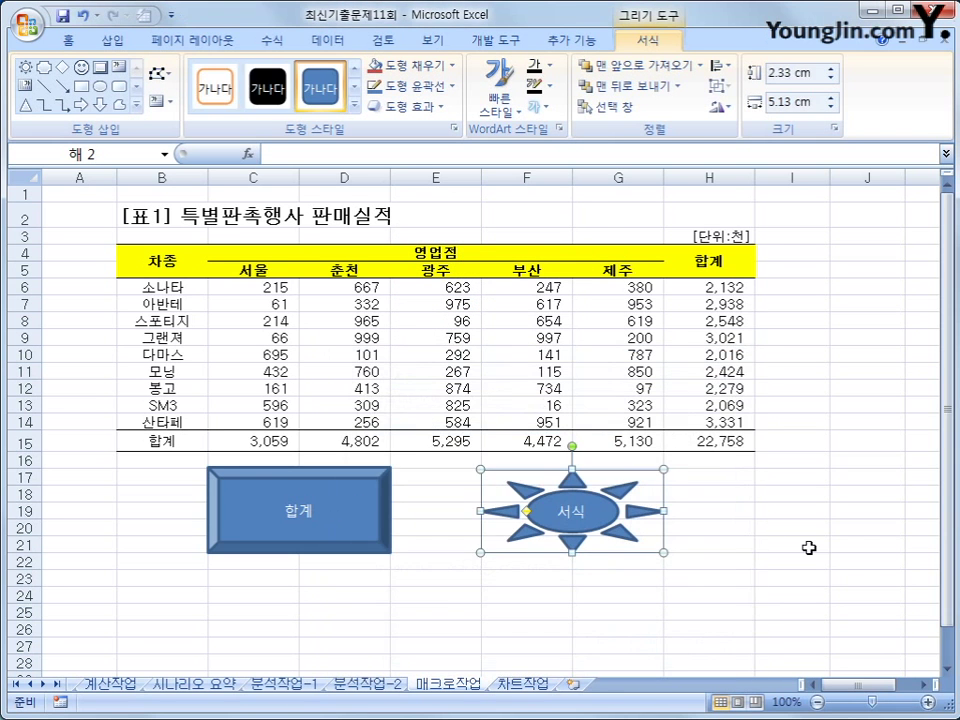
left_click(808, 547)
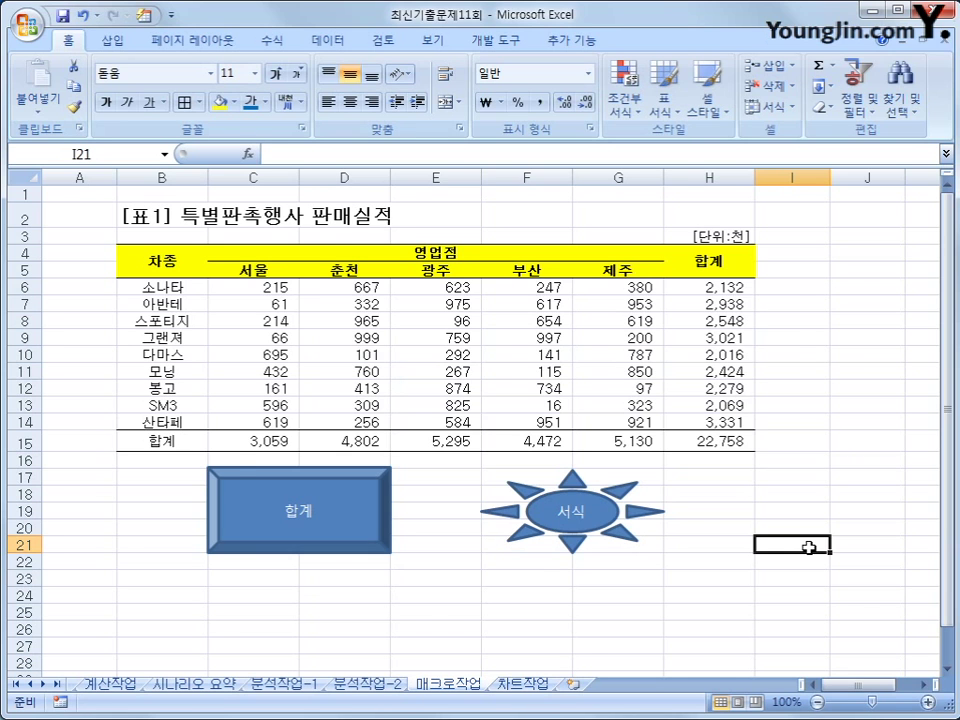
Step: Switch to the 차트작업 worksheet
left_click(522, 684)
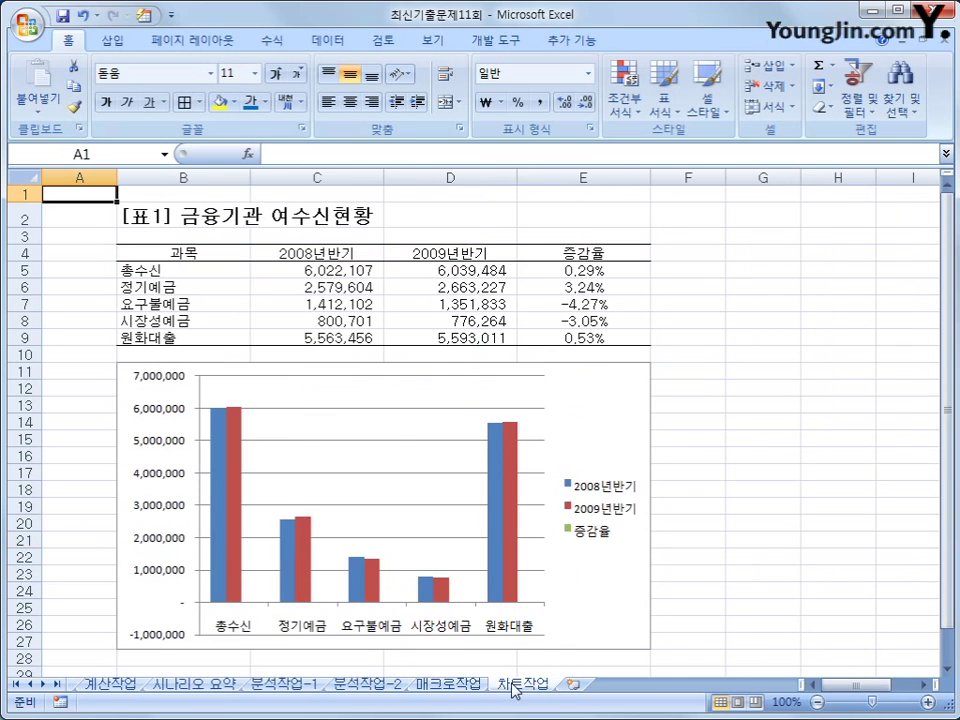
left_click(798, 508)
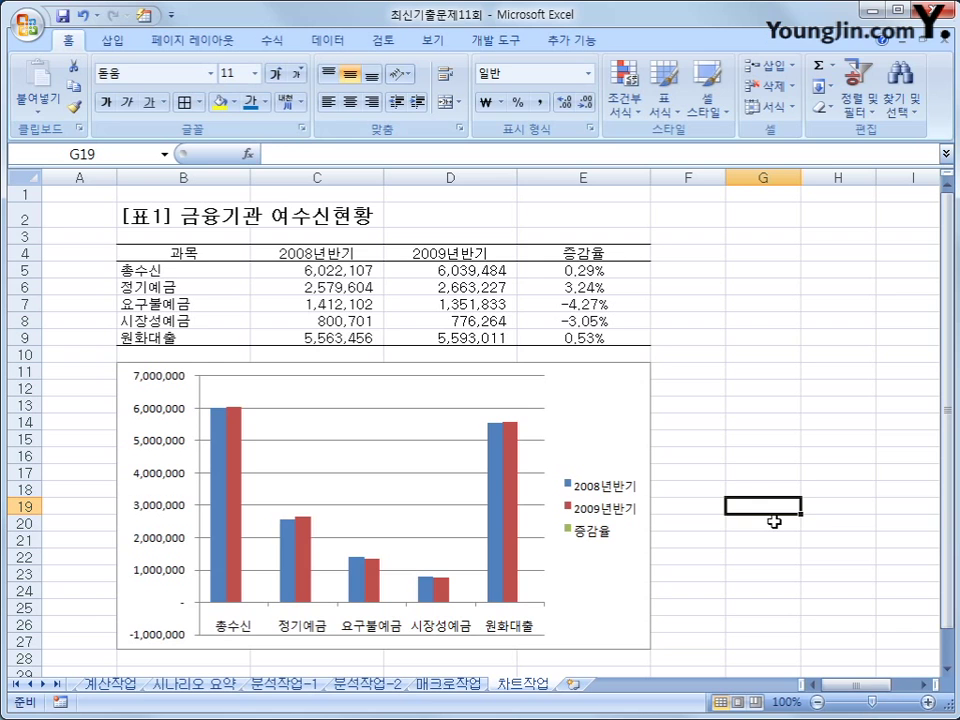
scroll(774, 522, "down", 2)
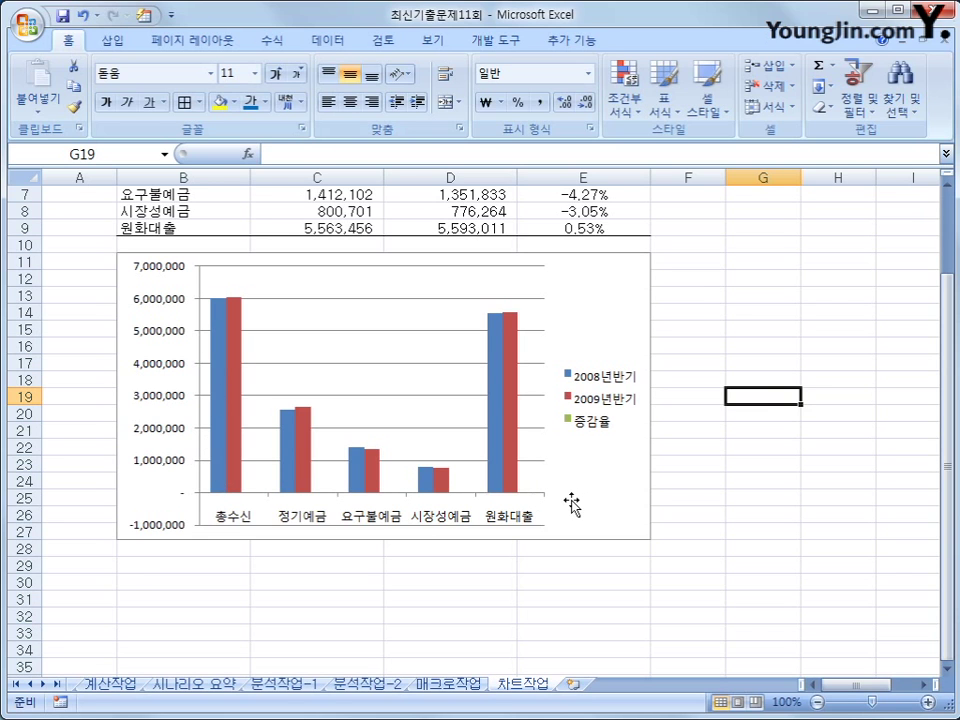
Step: Change the chart type of only the 증감율 series to a line with markers
left_click(632, 498)
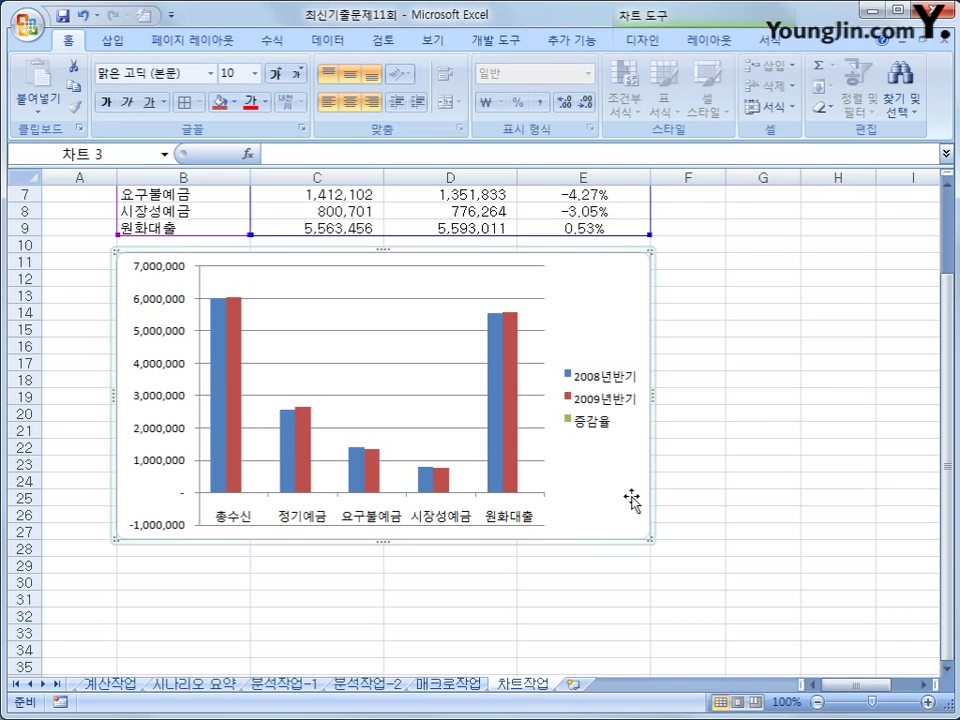
left_click(699, 41)
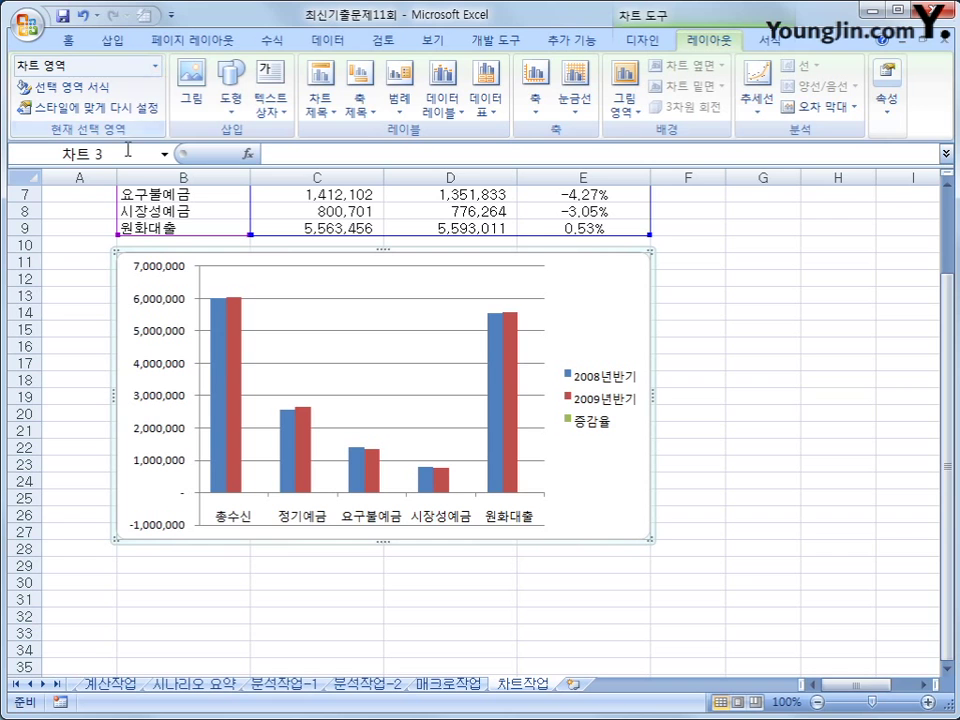
left_click(155, 65)
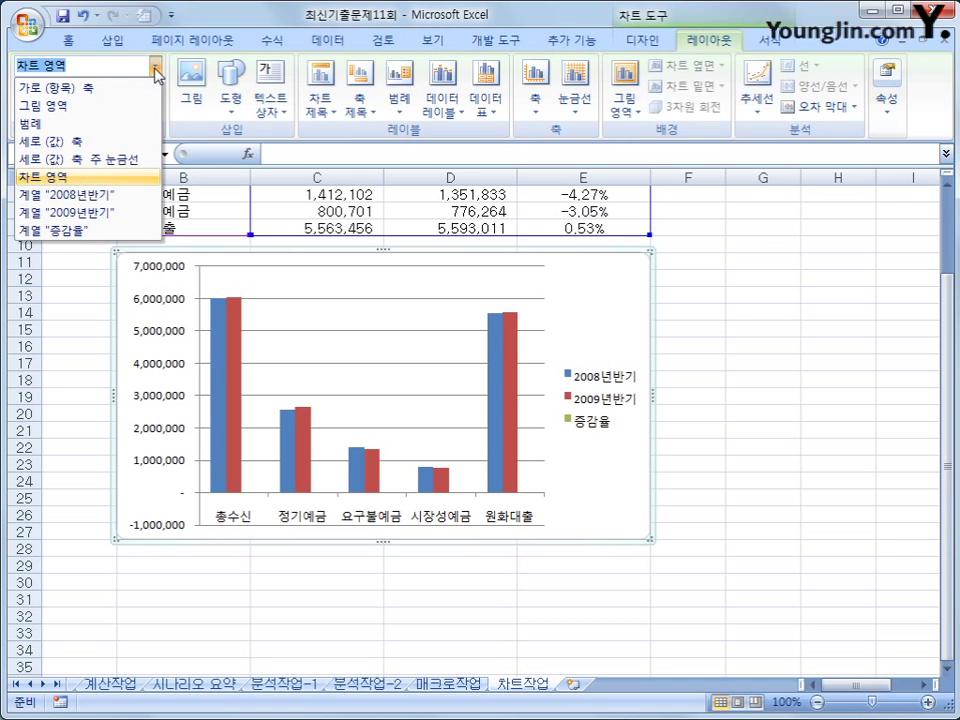
left_click(108, 230)
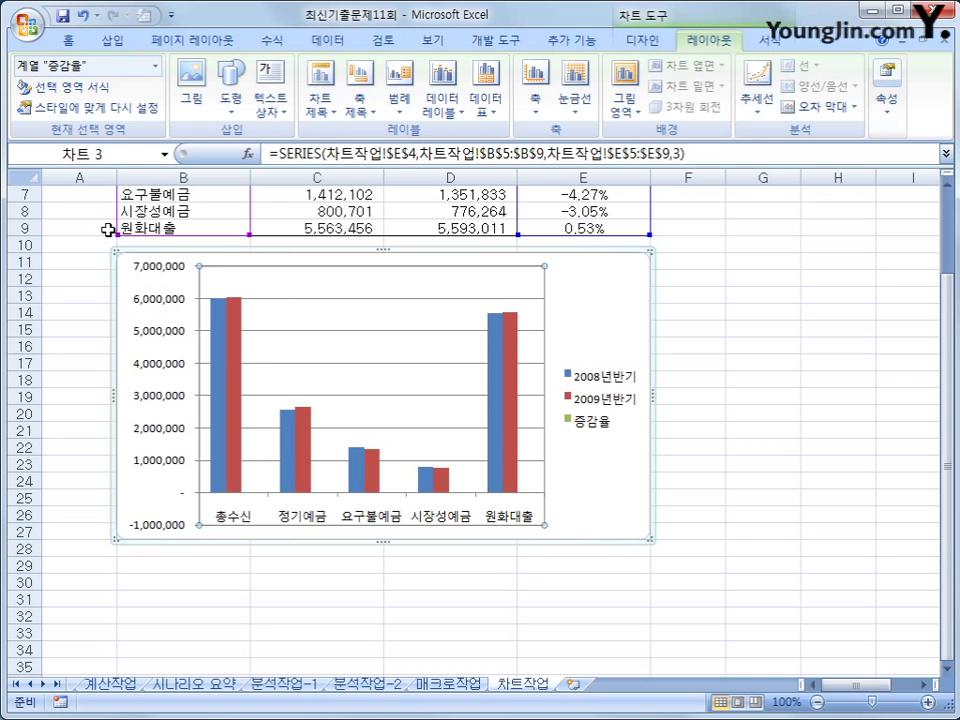
left_click(636, 40)
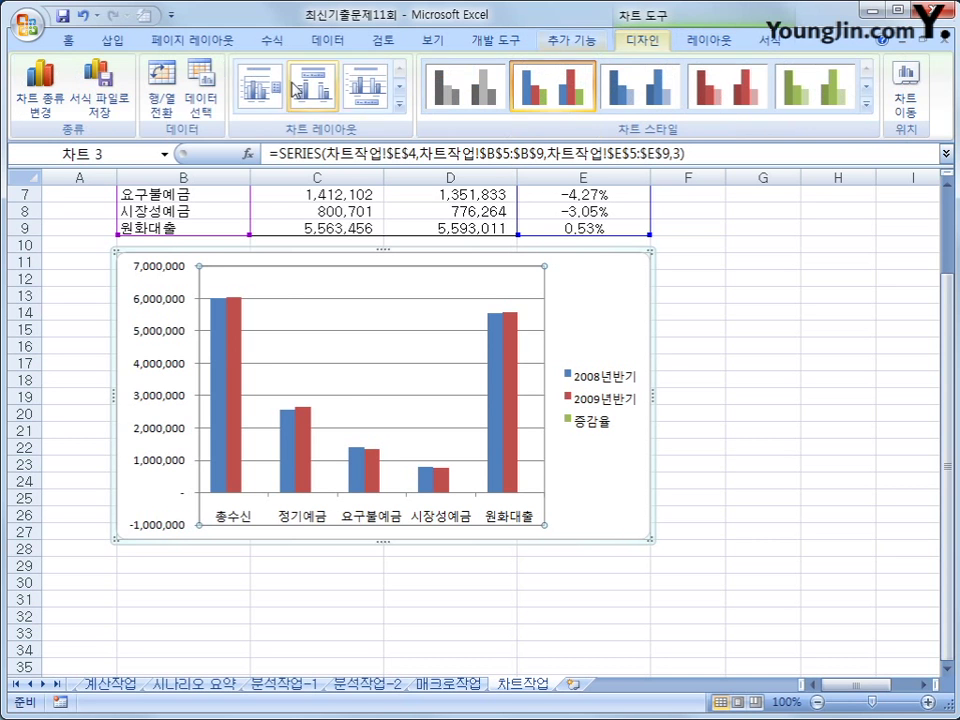
left_click(40, 95)
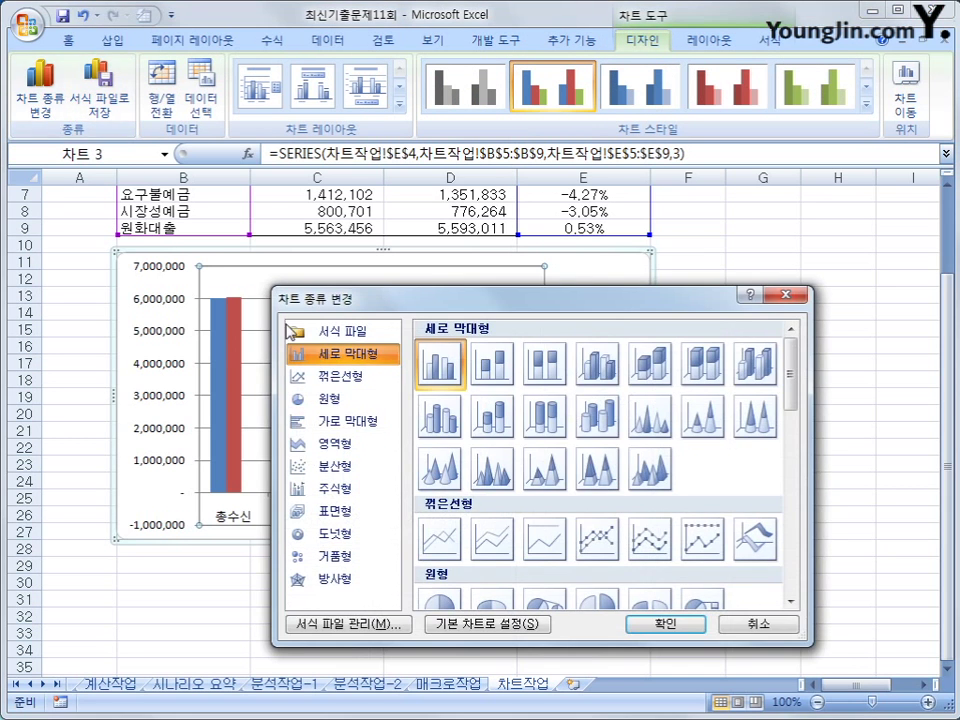
left_click(599, 540)
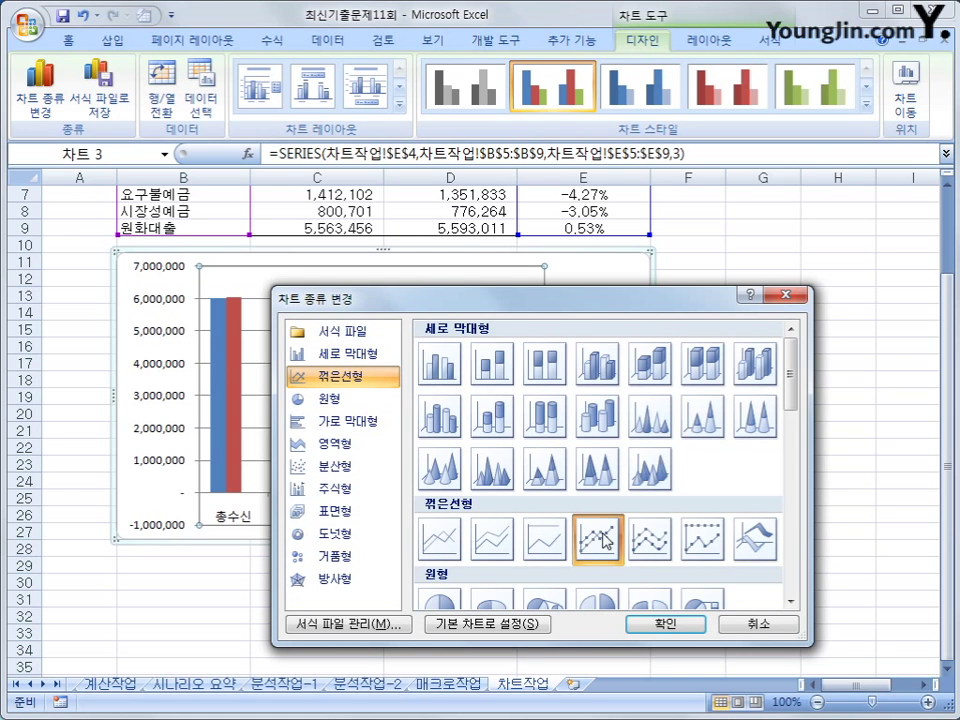
left_click(664, 623)
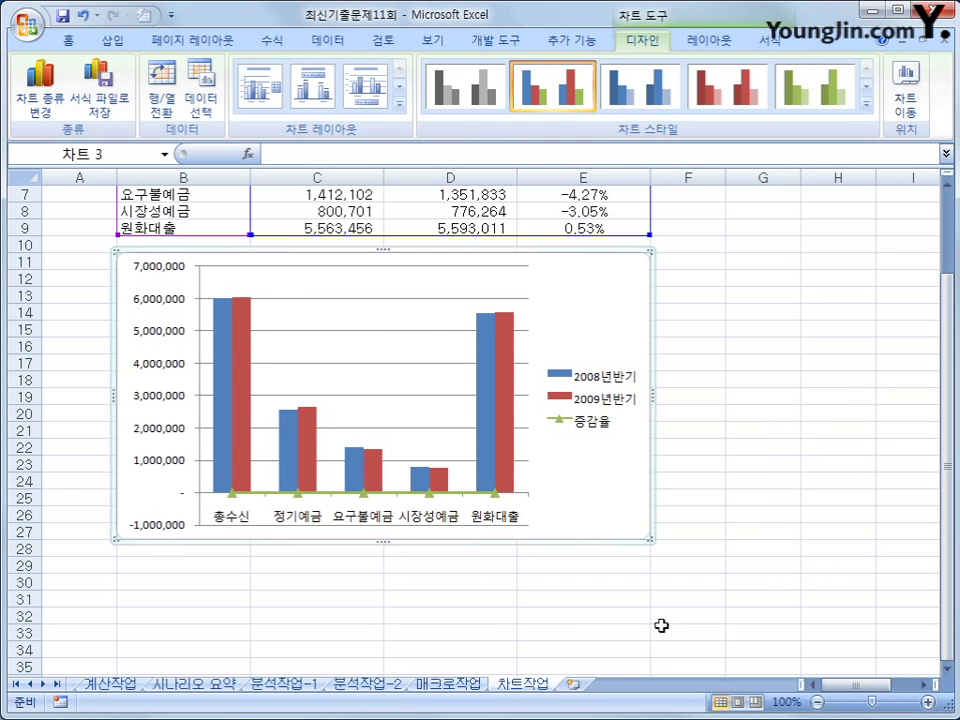
Step: Plot the 증감율 line series on the secondary axis and deselect the chart
left_click(301, 492)
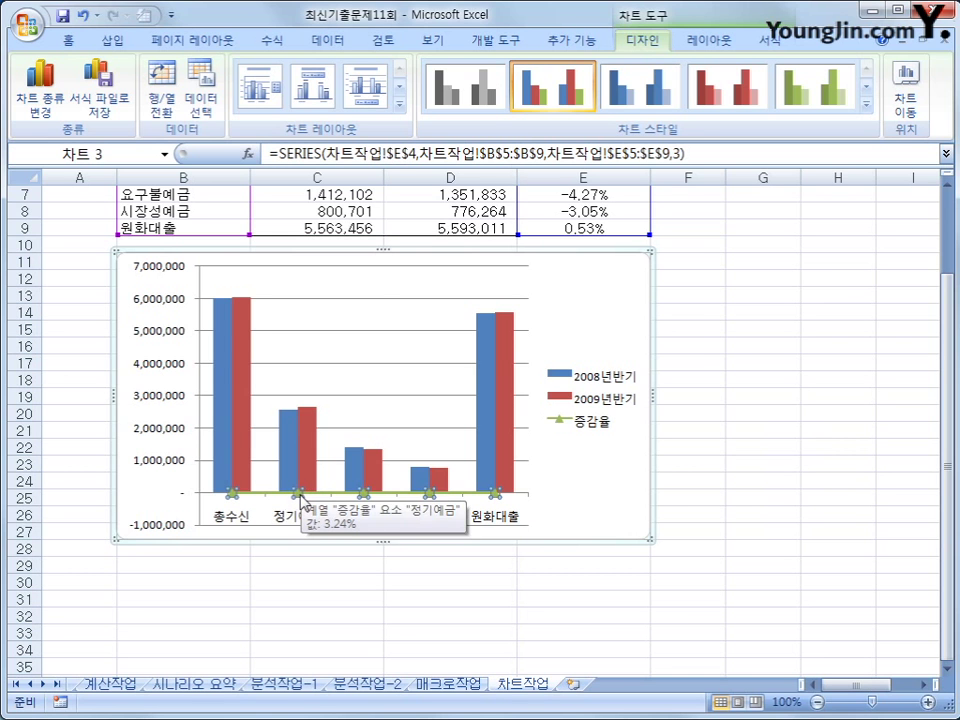
right_click(301, 496)
left_click(414, 664)
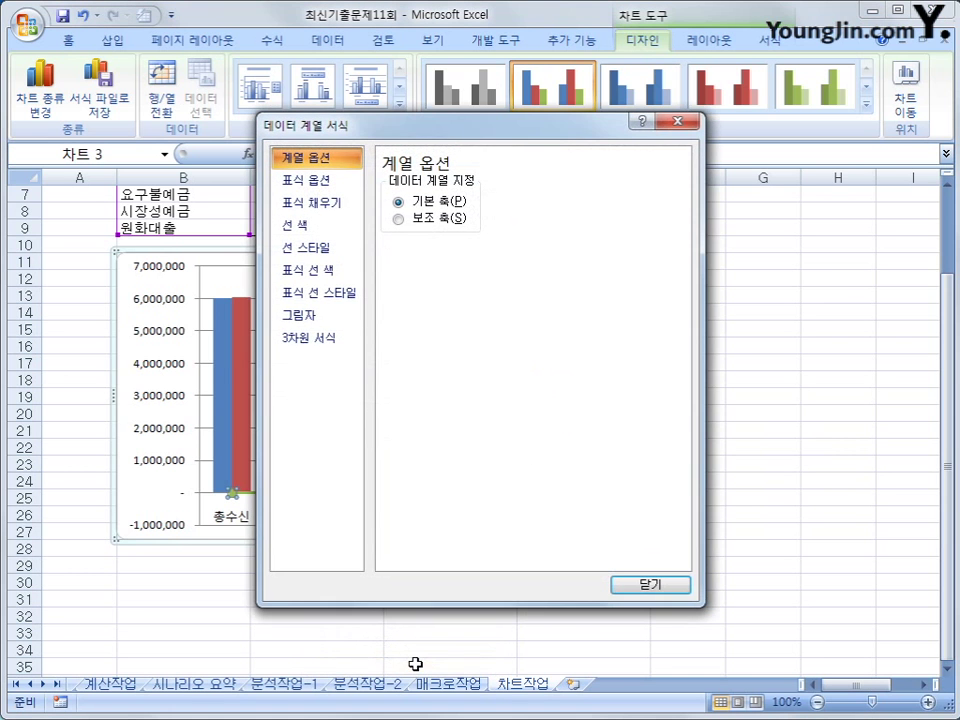
left_click(457, 218)
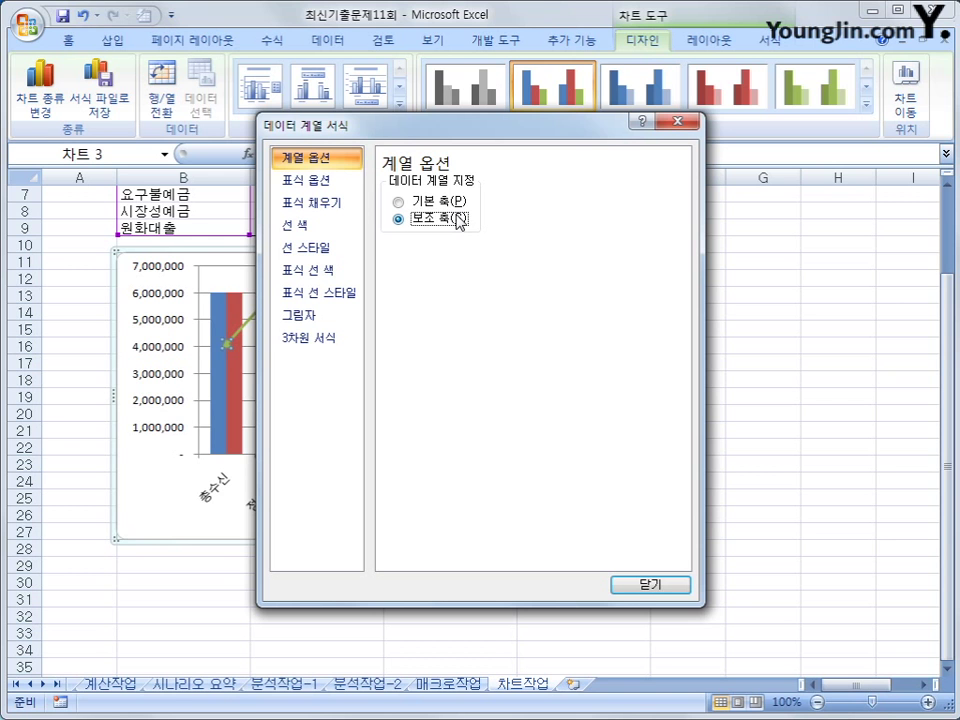
left_click(648, 584)
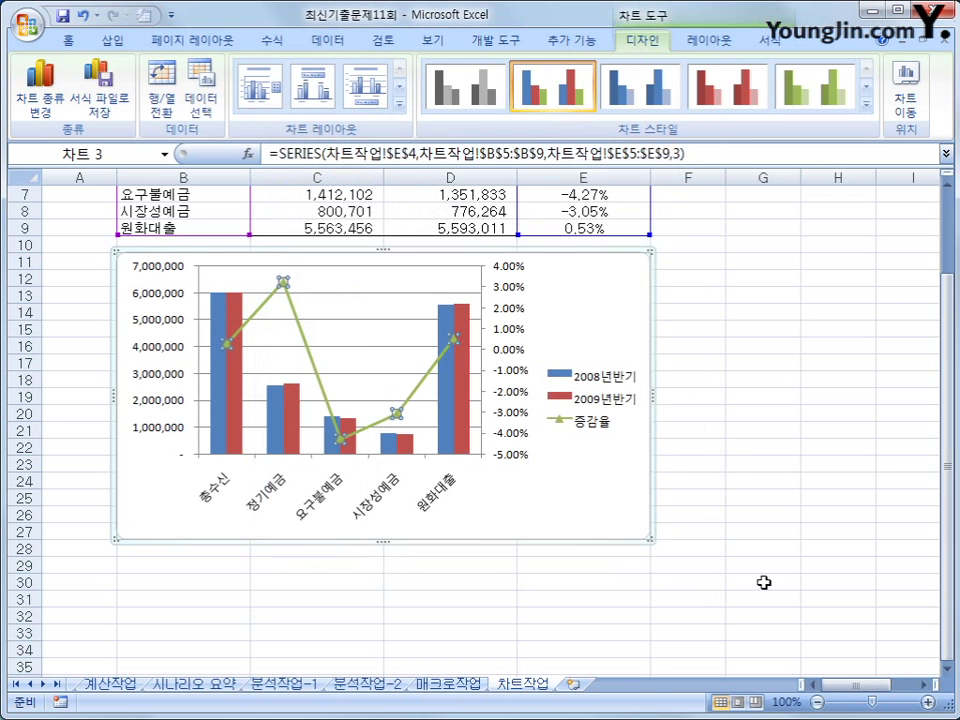
left_click(763, 582)
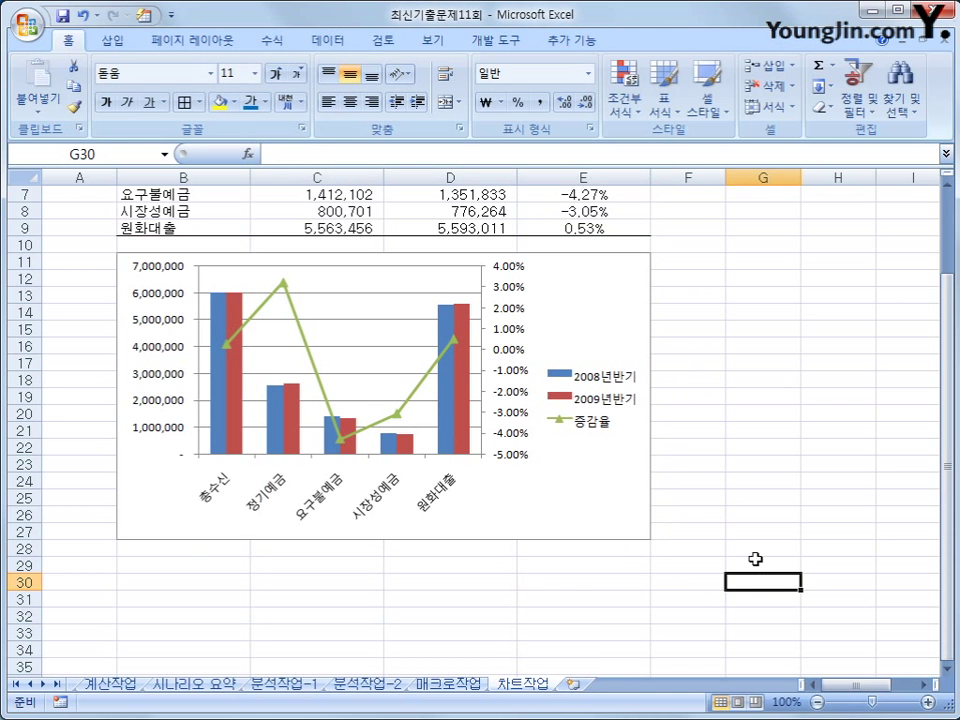
Step: Add a chart title above the plot area reading 금융기관 여수신현황
left_click(639, 305)
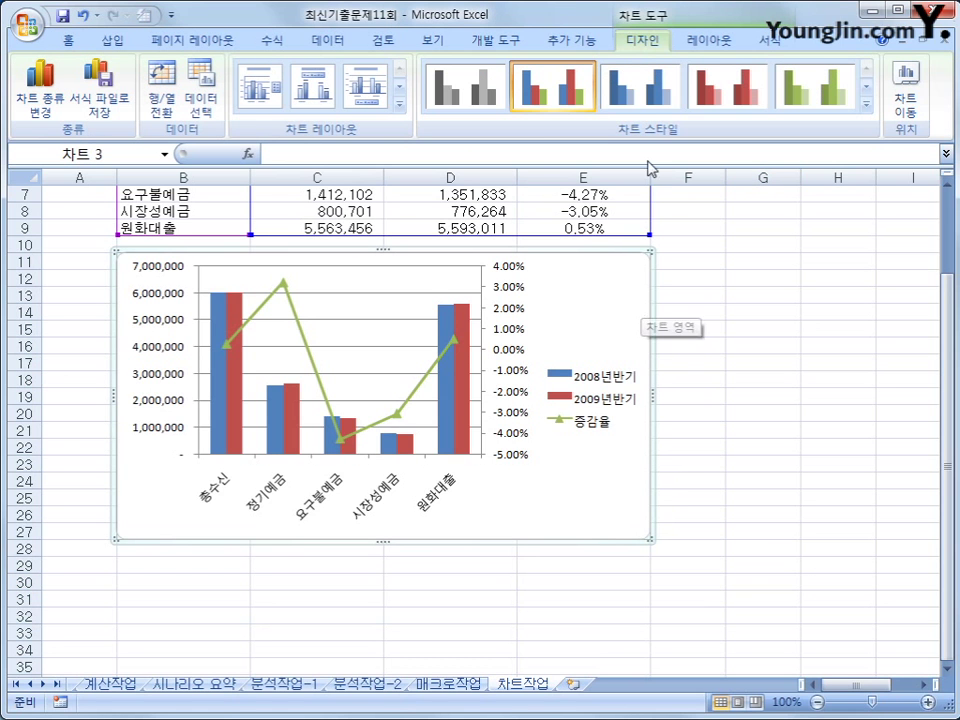
left_click(726, 46)
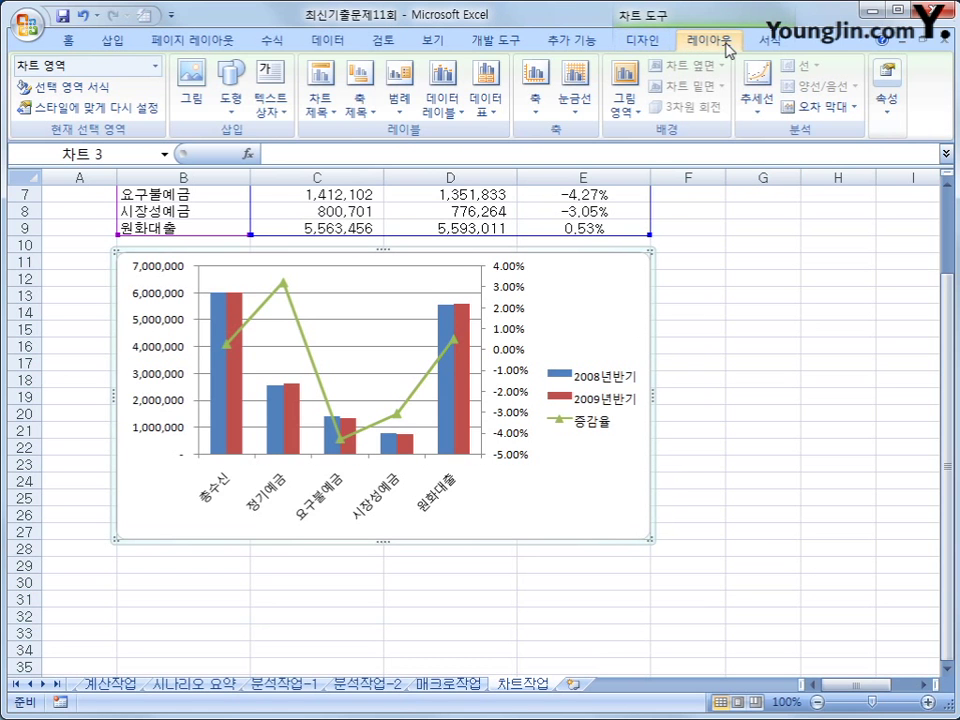
left_click(320, 95)
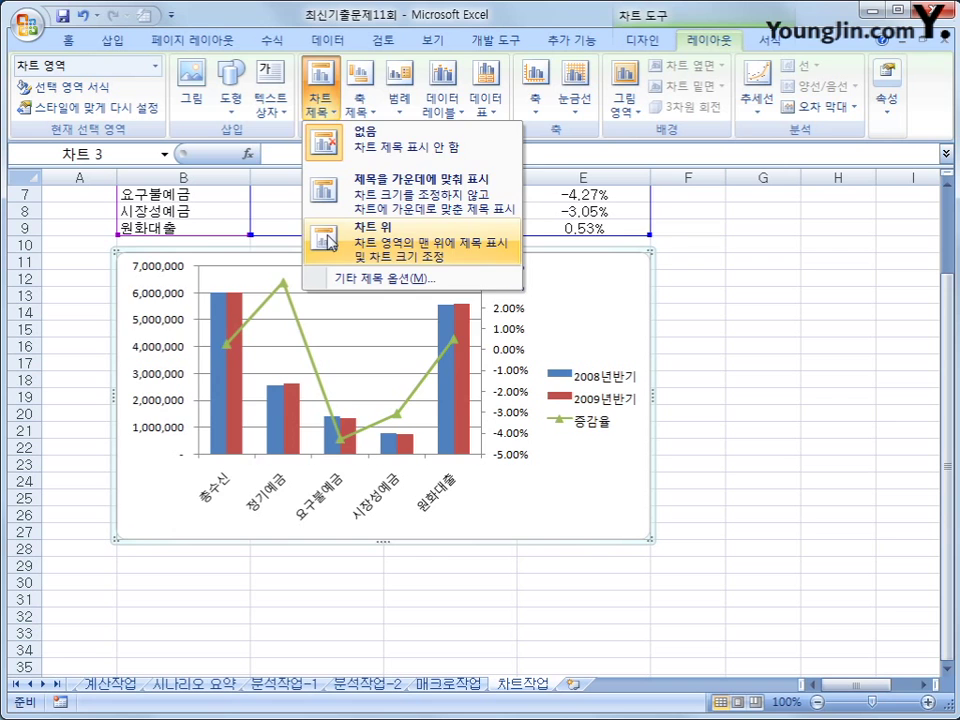
left_click(330, 243)
left_click_drag(338, 286, 435, 290)
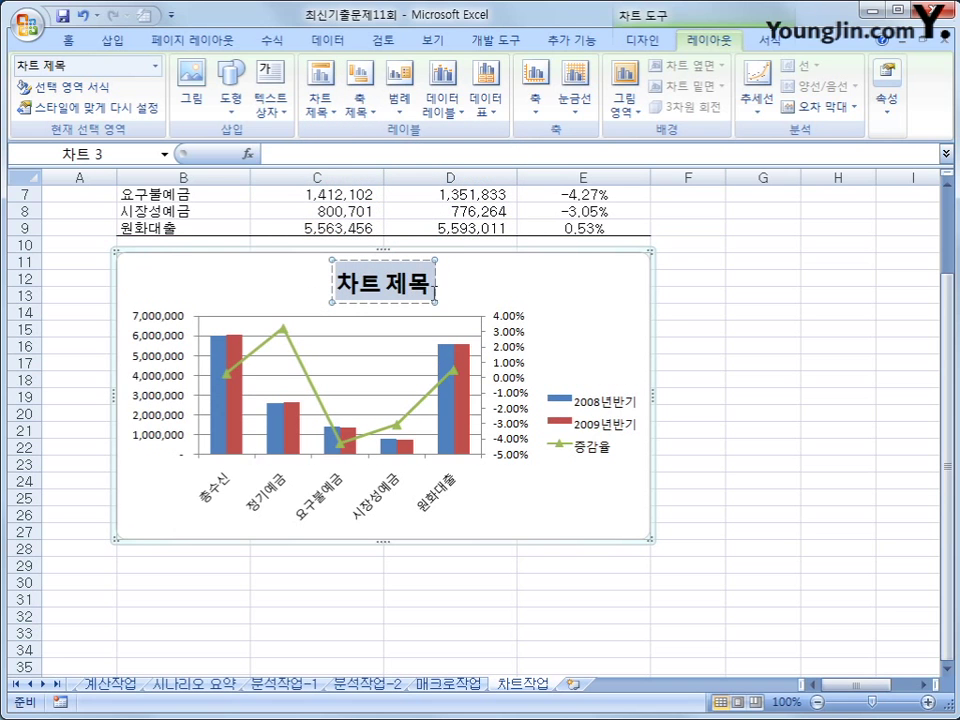
mouse_move(432, 252)
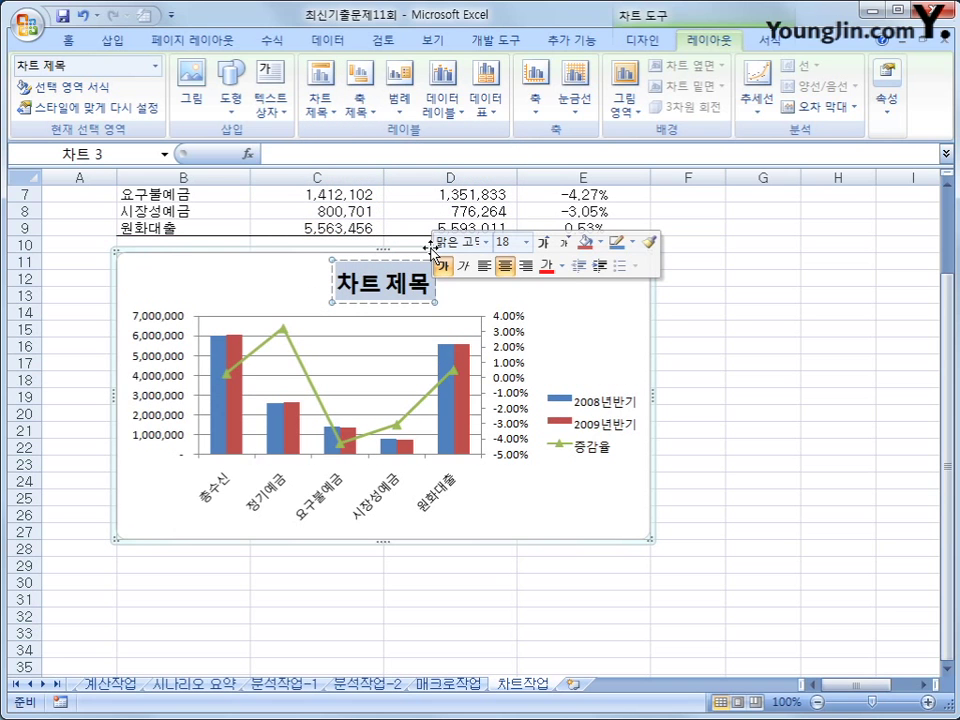
type("금융기관")
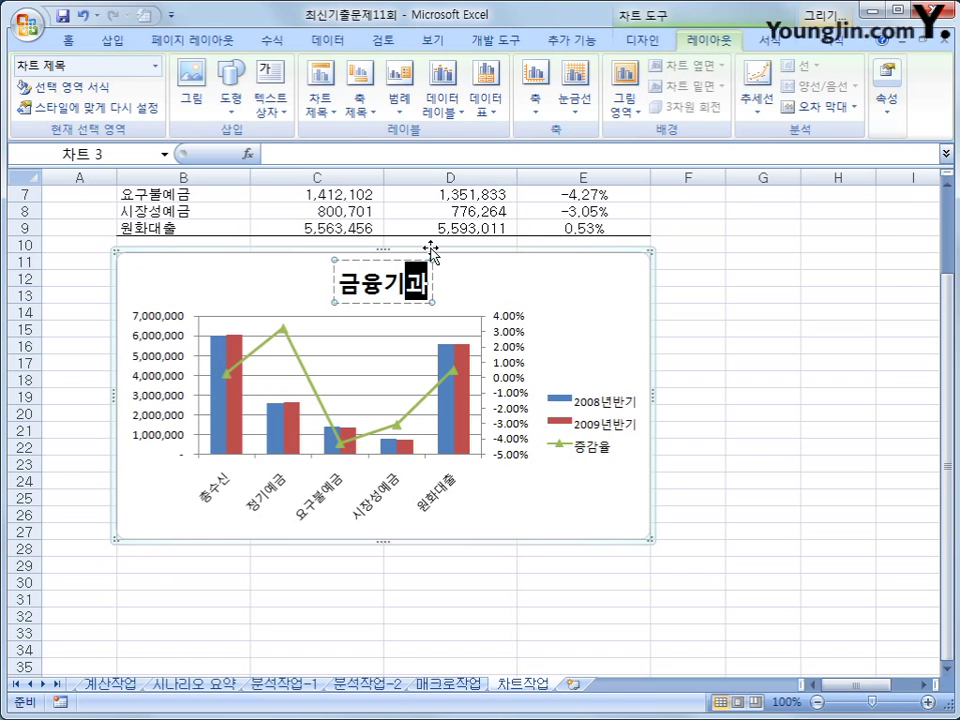
type(" 여수신현호")
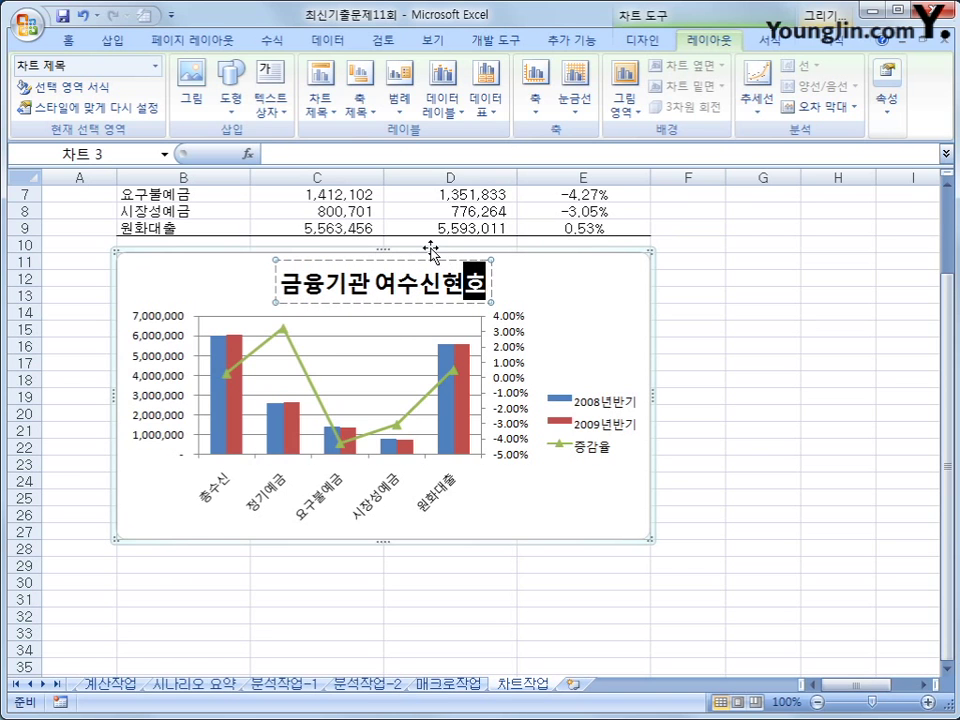
type("황")
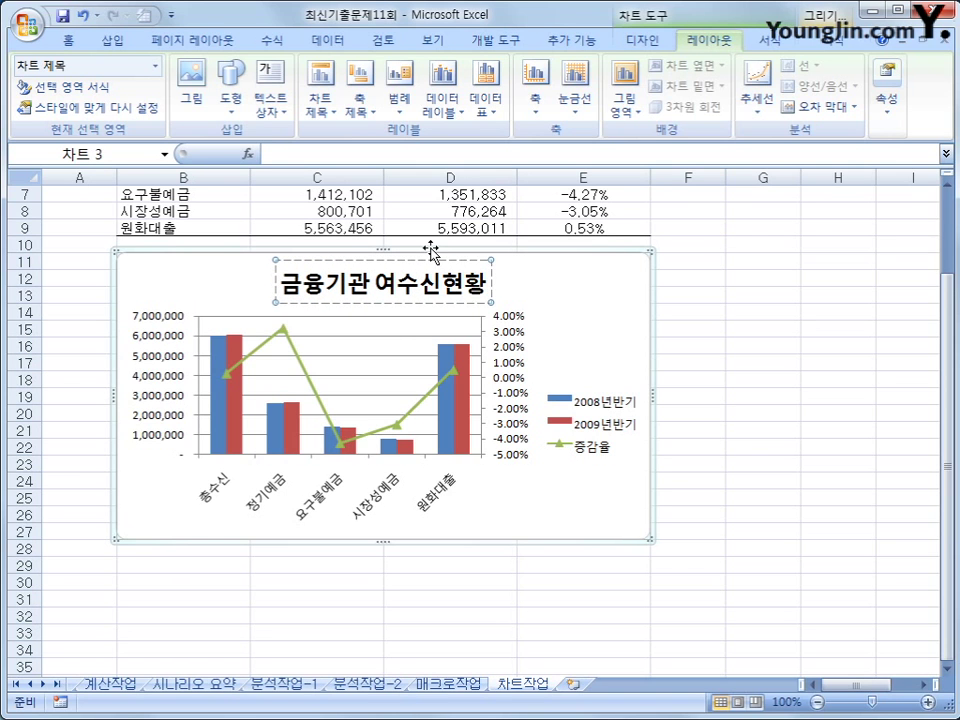
Step: Format the chart title in 굴림체 at size 12 and deselect the chart
left_click(493, 287)
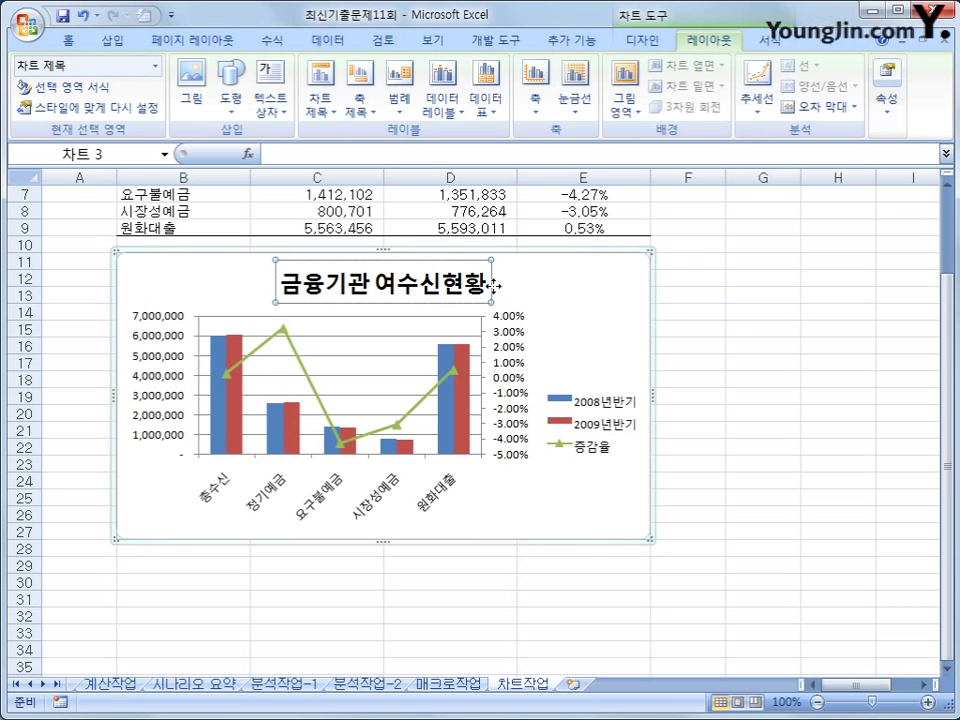
right_click(493, 287)
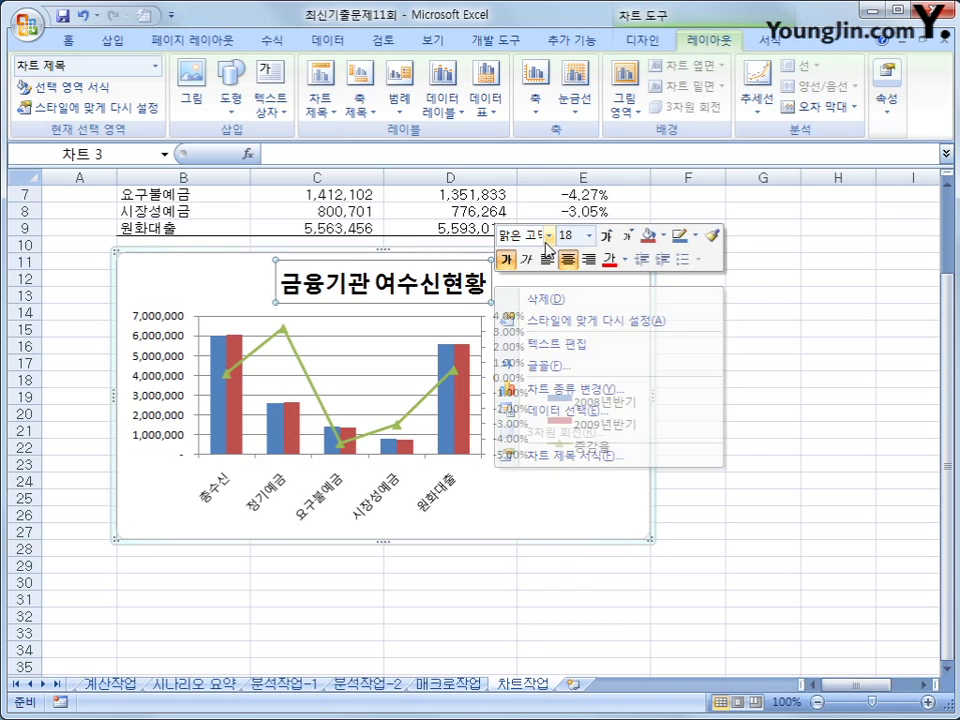
left_click(548, 237)
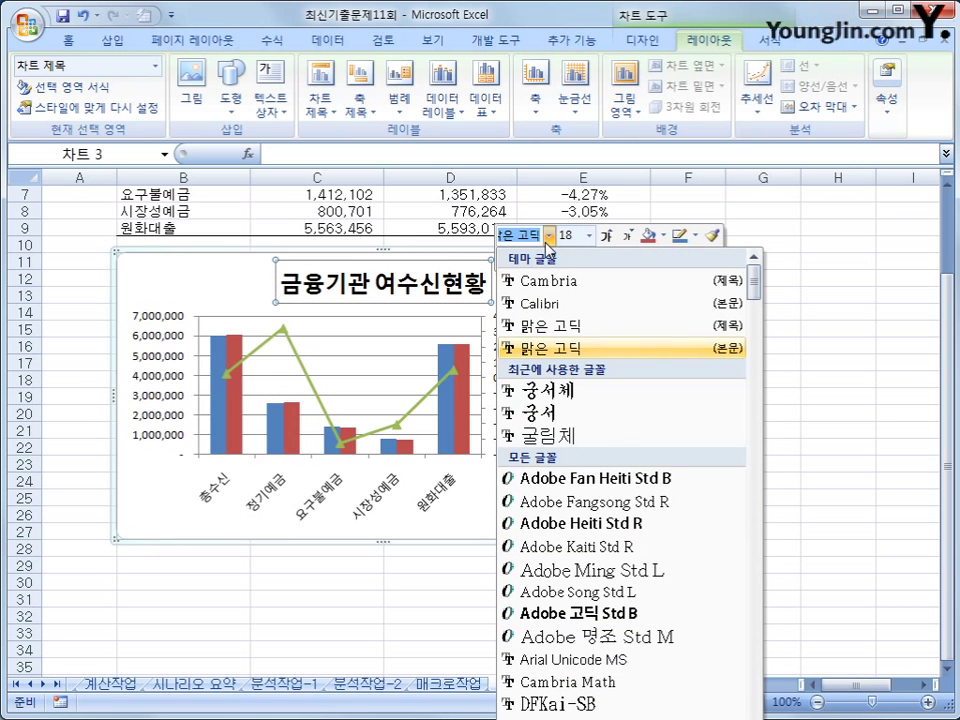
left_click(637, 440)
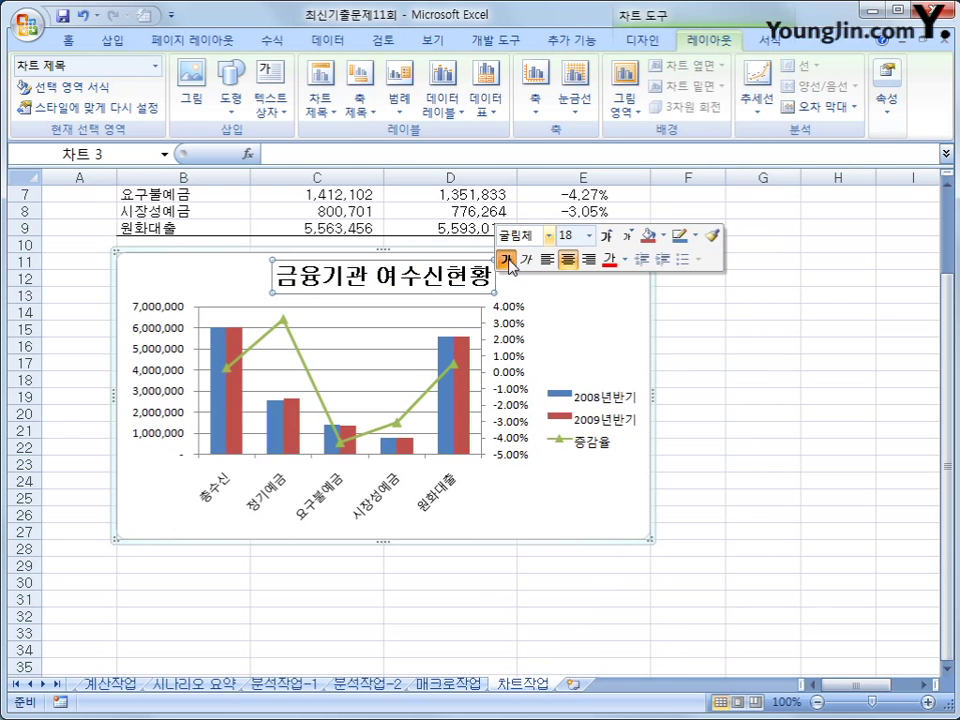
left_click(589, 236)
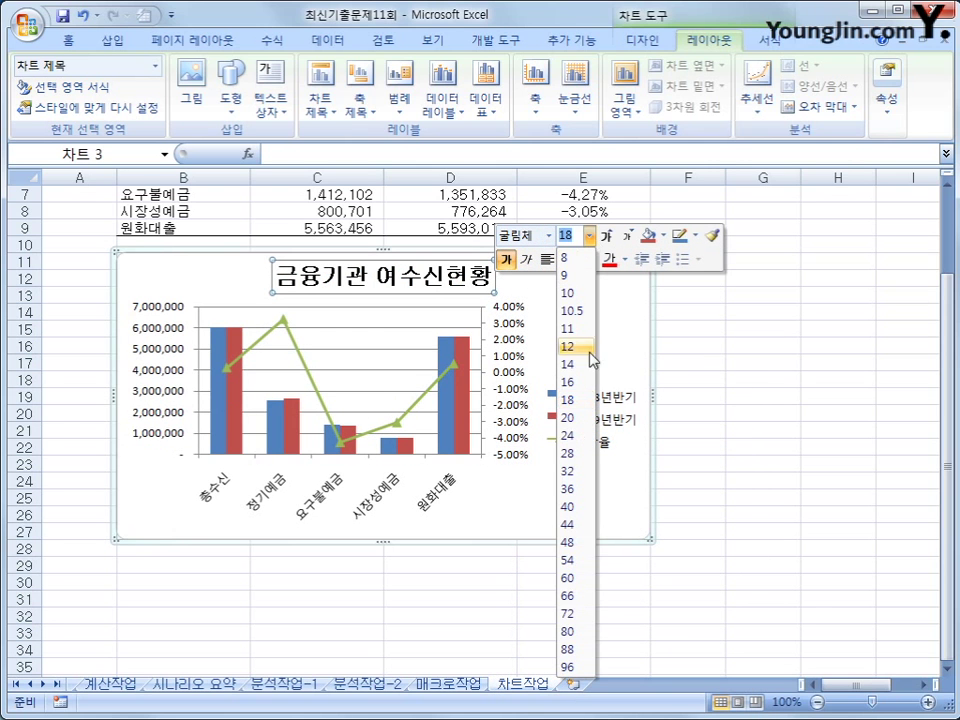
left_click(584, 348)
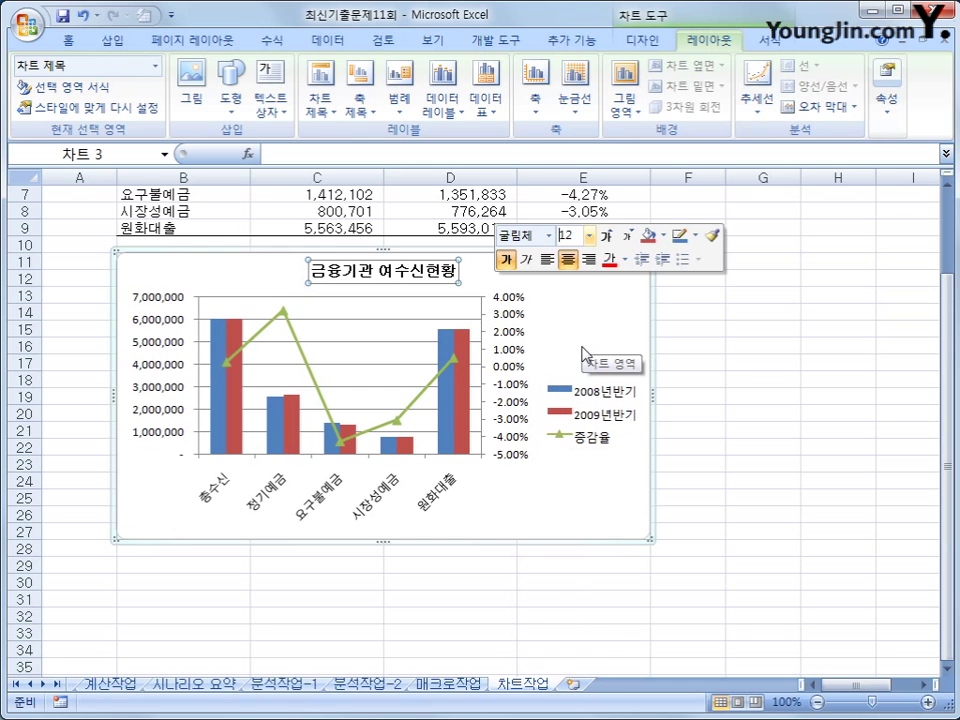
left_click(792, 465)
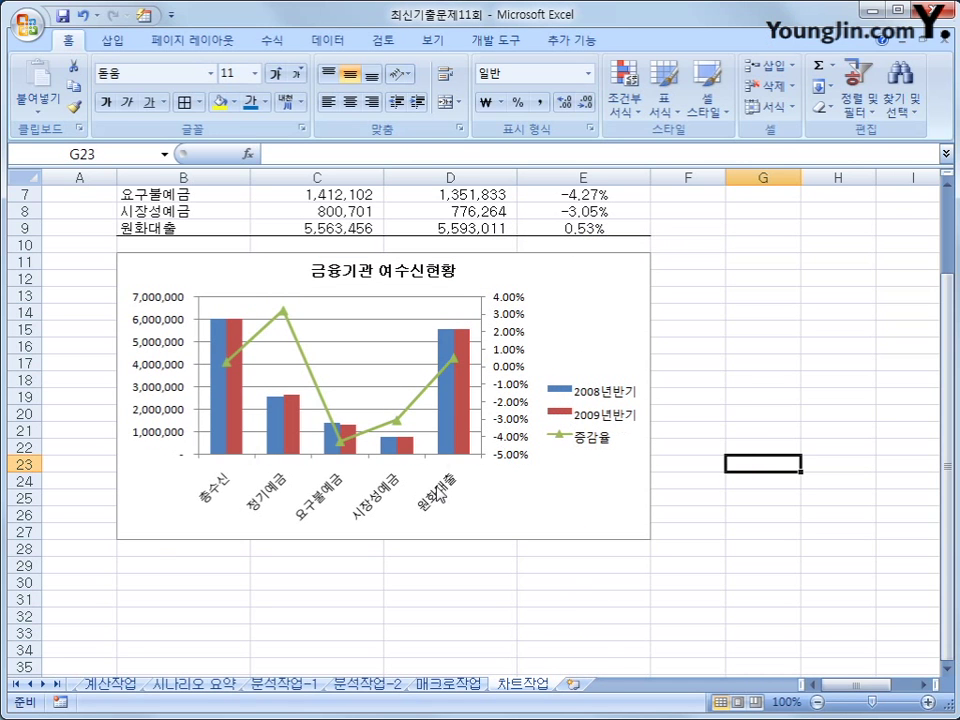
Step: Set the font size of the chart's horizontal category axis labels to 8
left_click(441, 496)
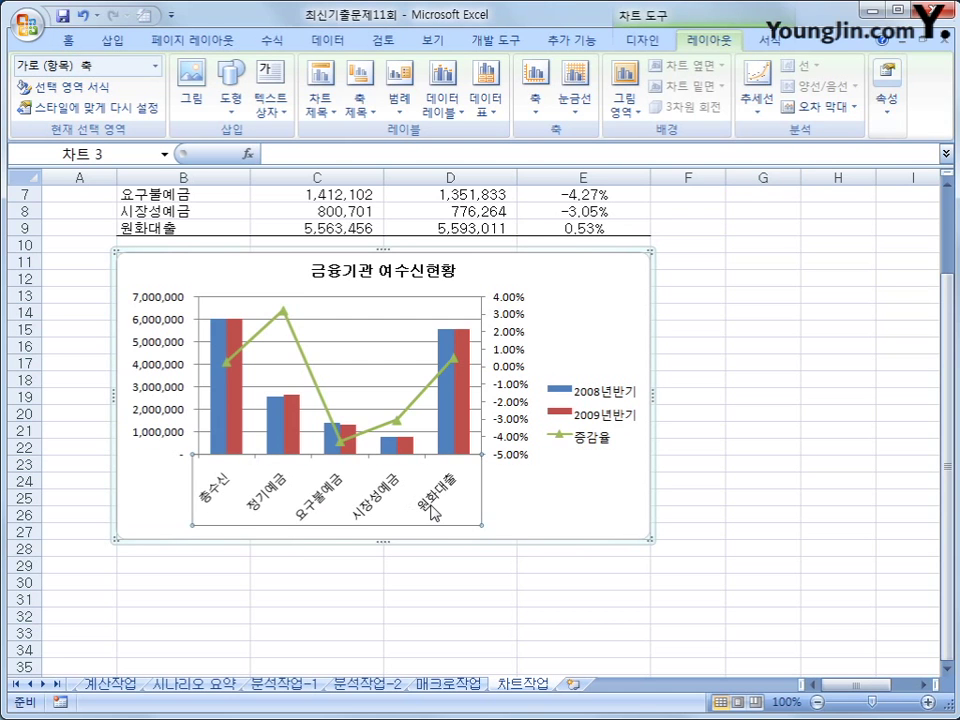
right_click(436, 512)
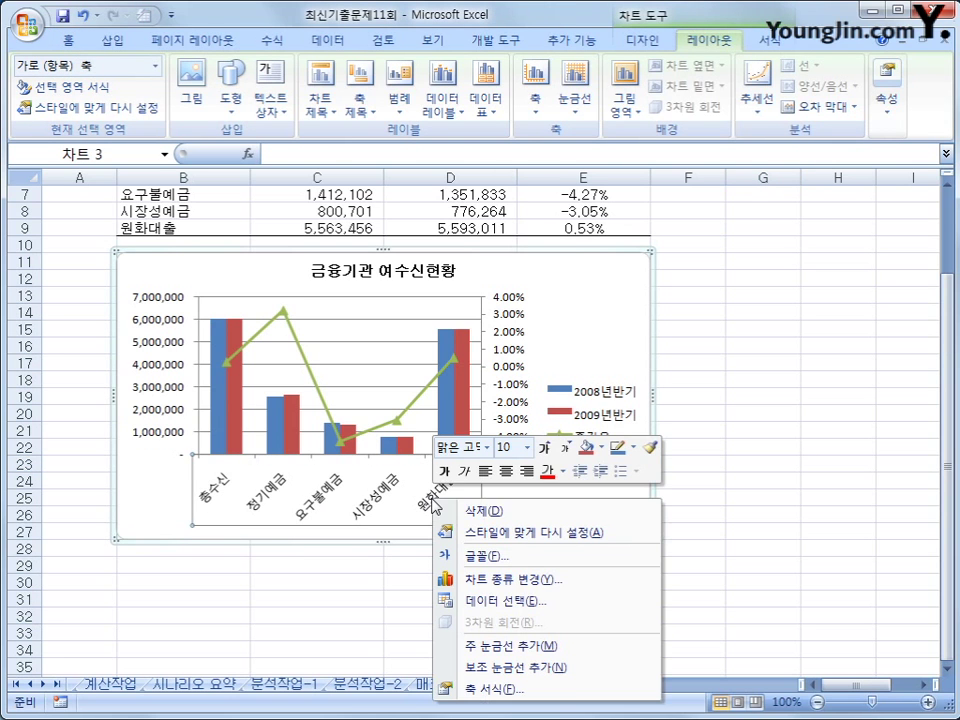
left_click(528, 449)
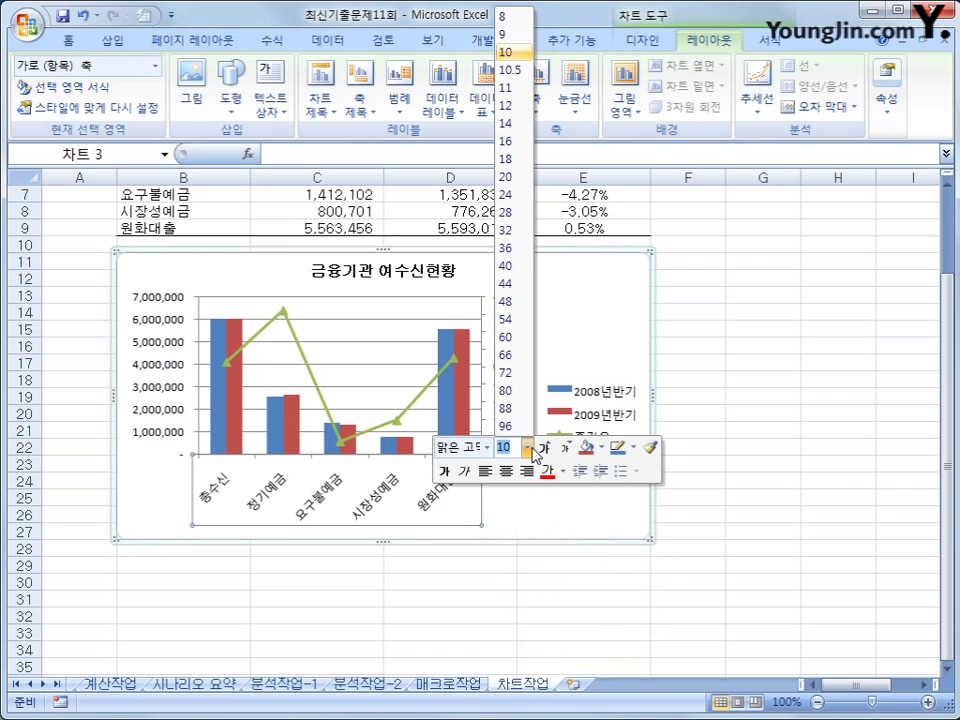
left_click(503, 14)
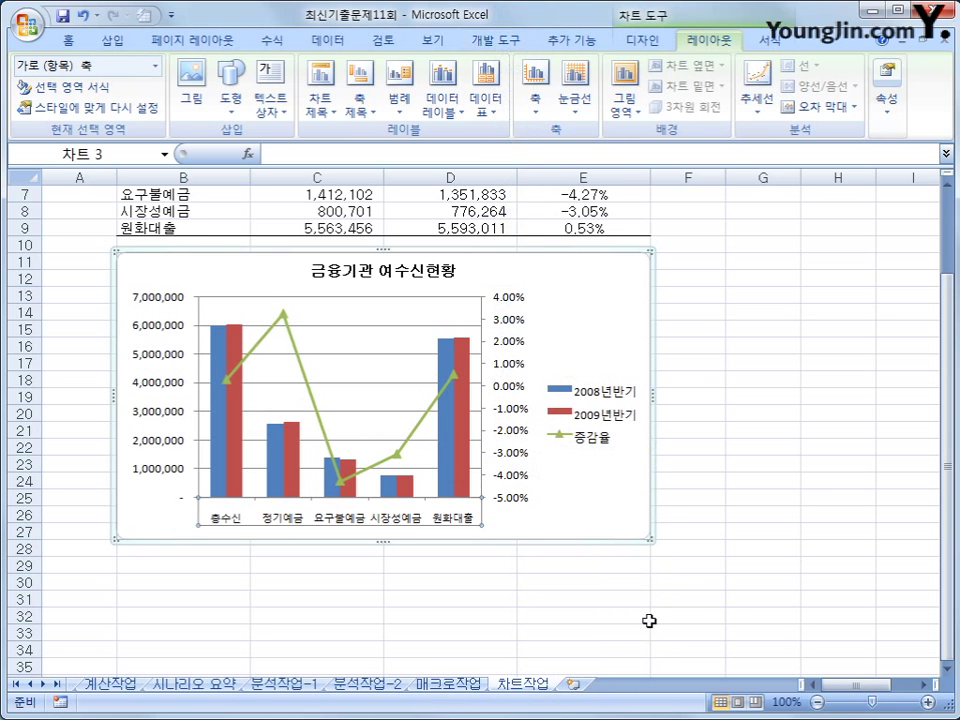
Step: Add a data label to only the 정기예금 point of the 증감율 line series
left_click(710, 628)
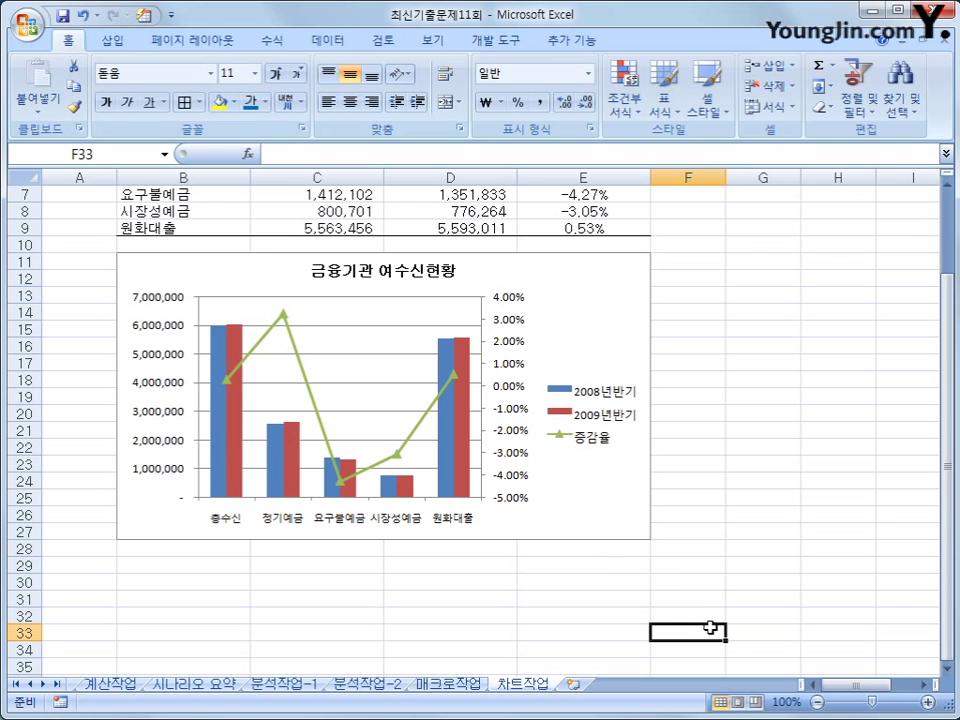
left_click(285, 316)
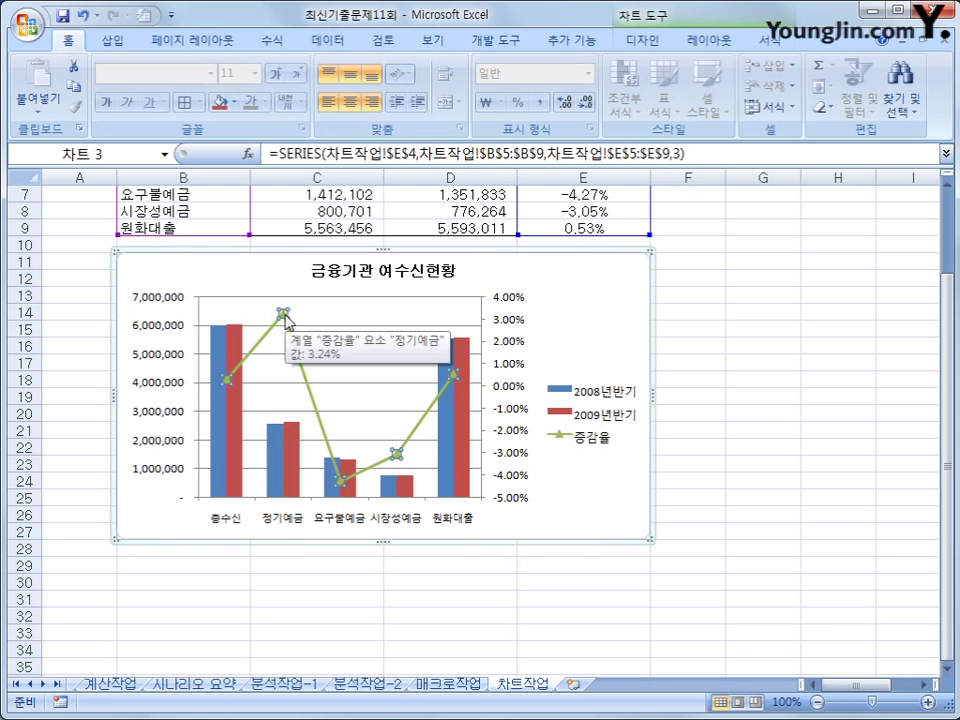
left_click(286, 316)
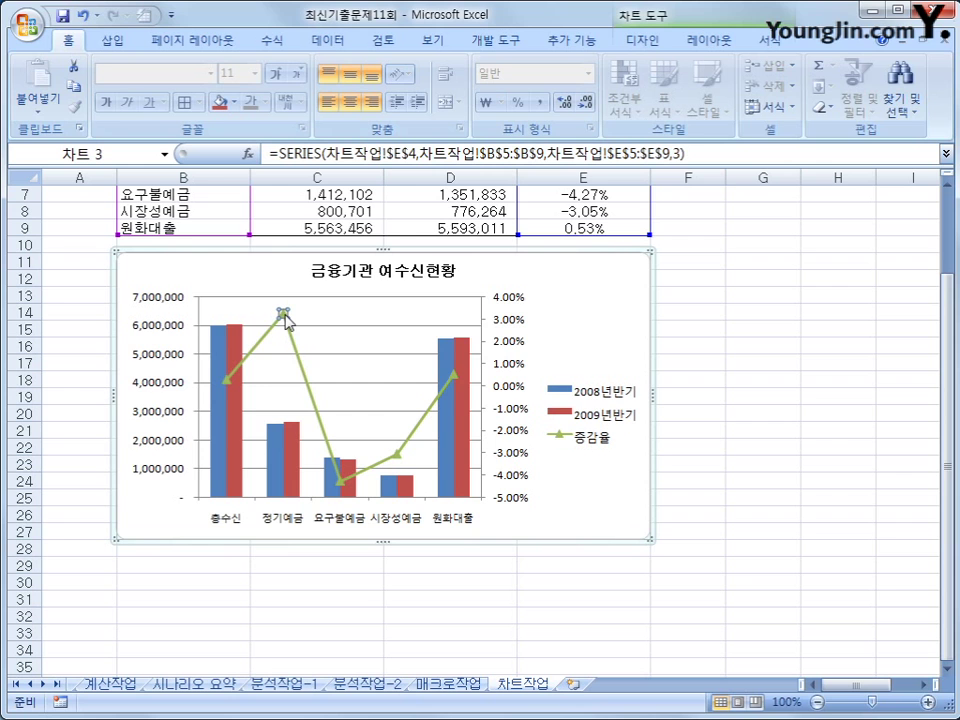
right_click(286, 318)
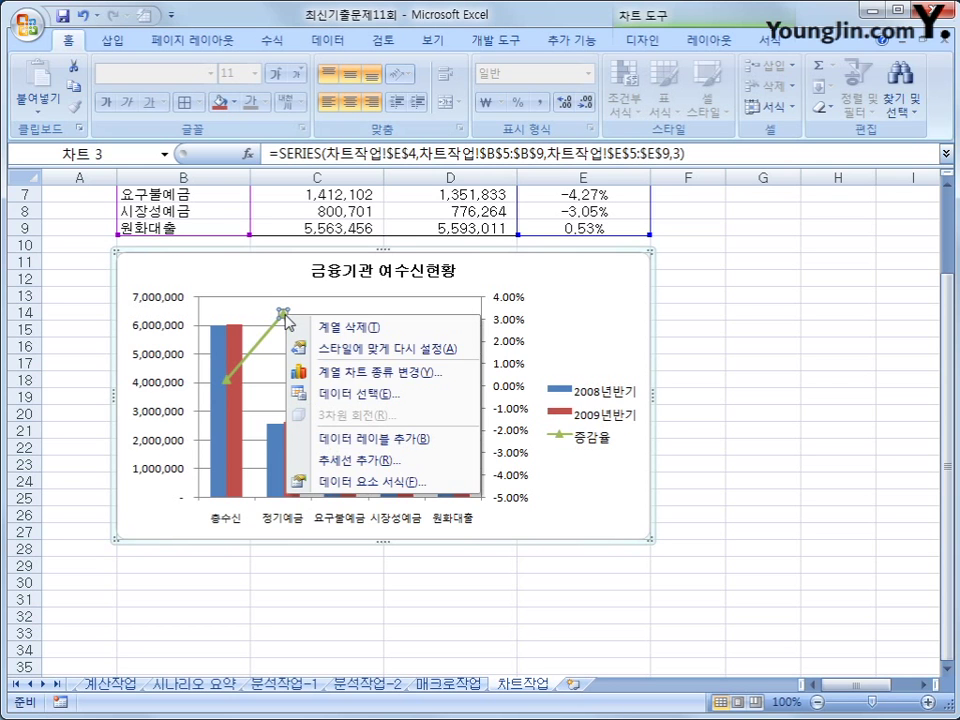
left_click(369, 440)
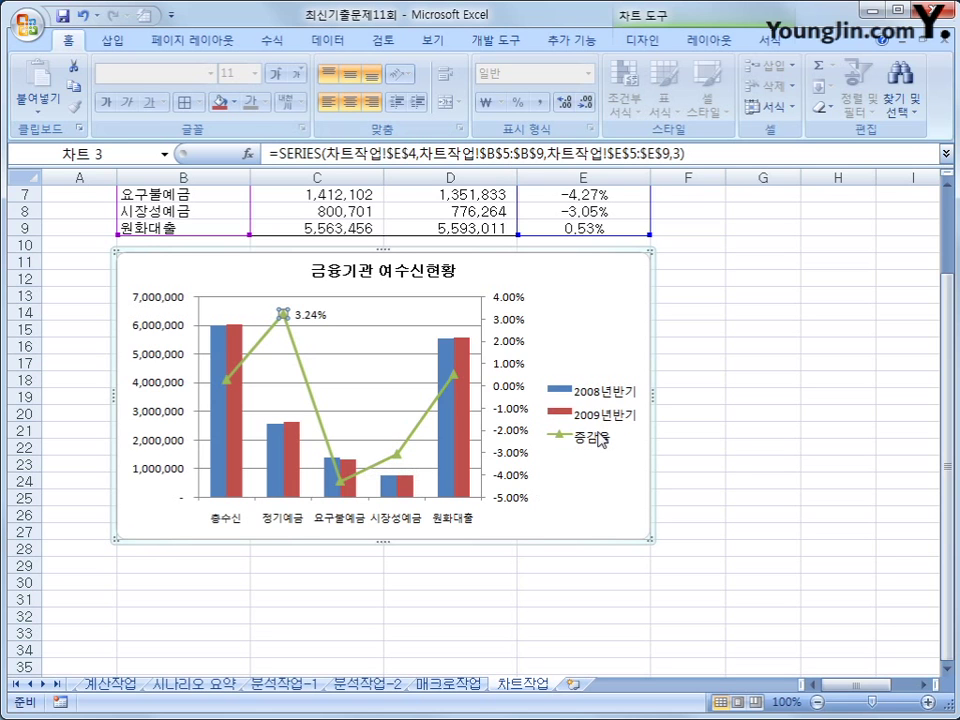
Step: Place the chart legend below the plot area
left_click(704, 41)
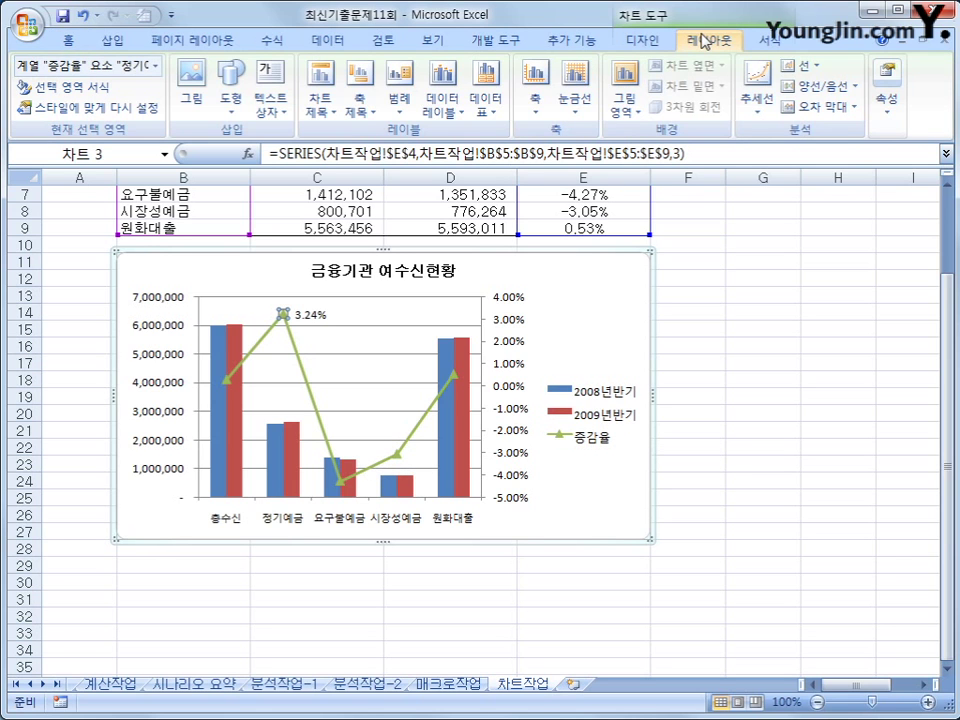
left_click(399, 85)
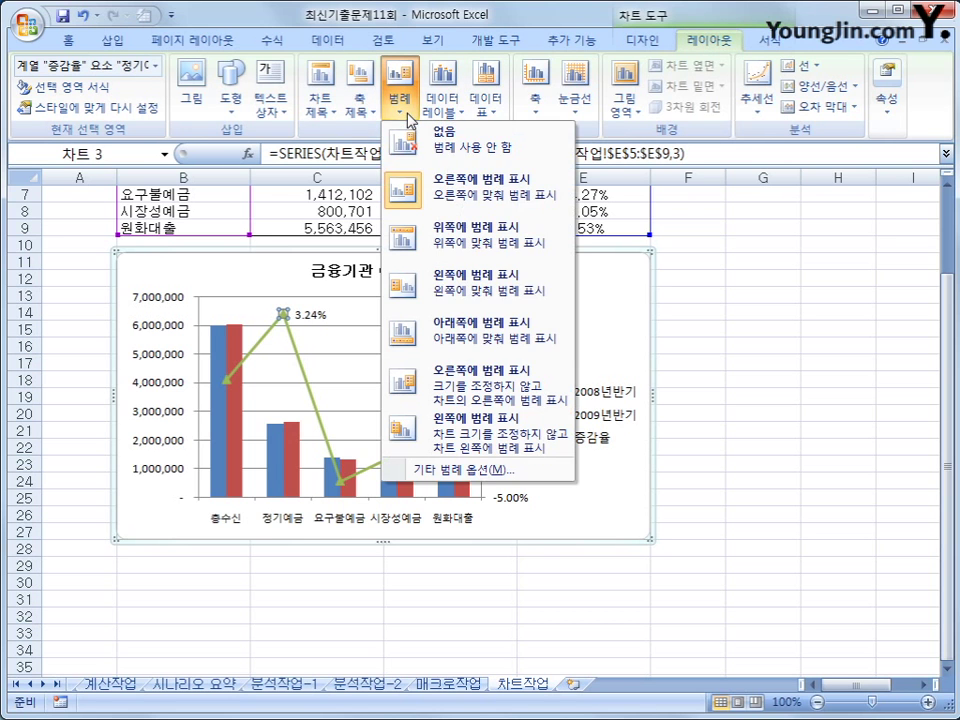
left_click(459, 336)
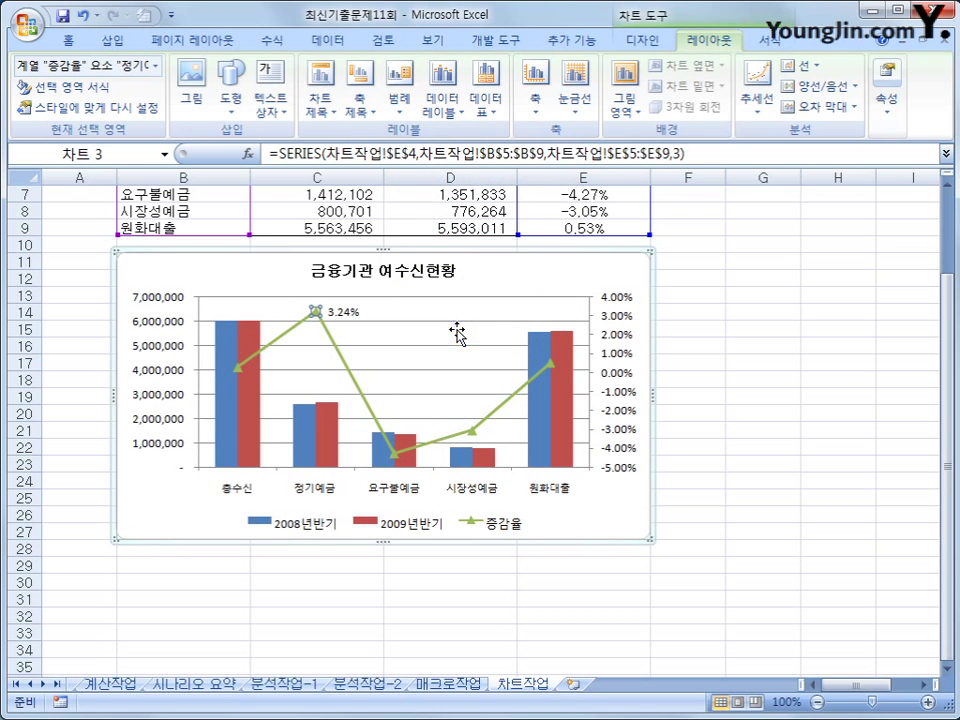
Step: Give the chart legend a solid white fill
left_click(434, 533)
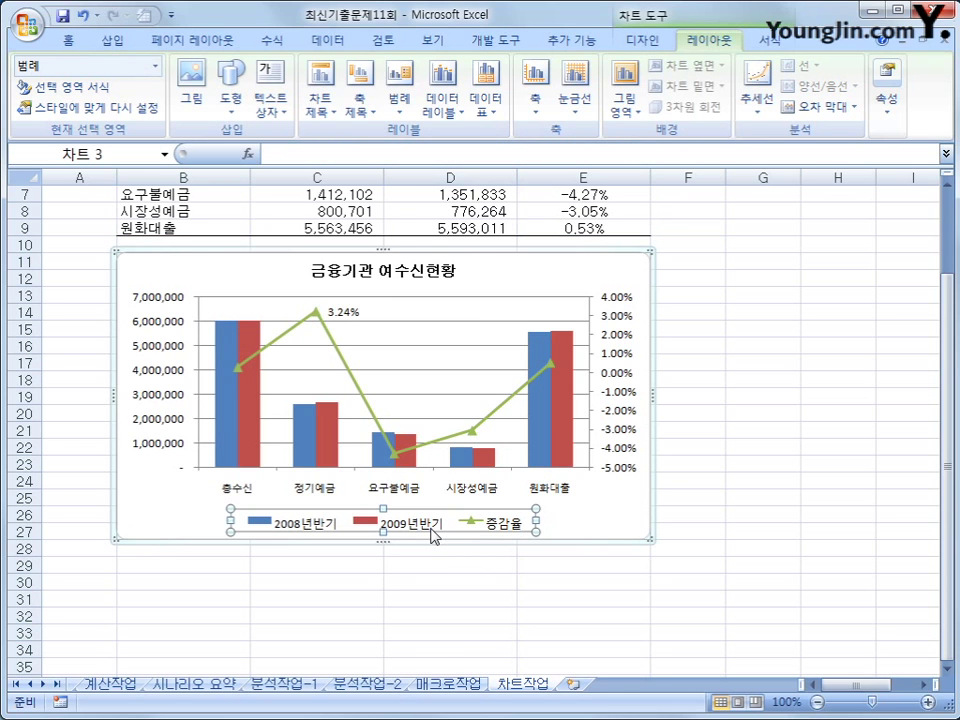
right_click(434, 533)
left_click(551, 675)
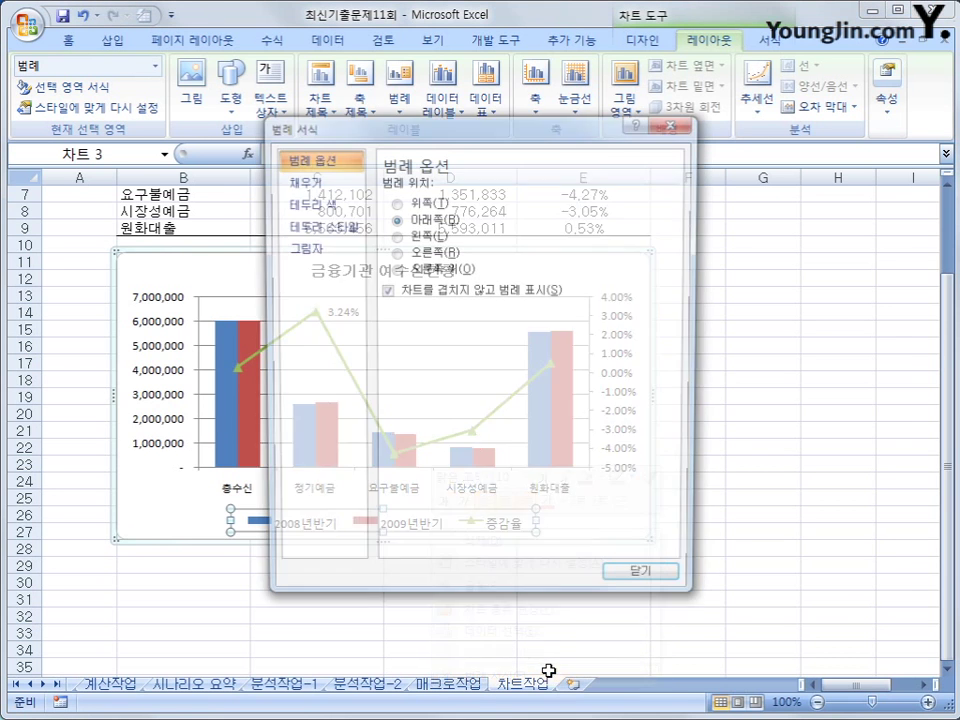
left_click_drag(456, 141, 668, 104)
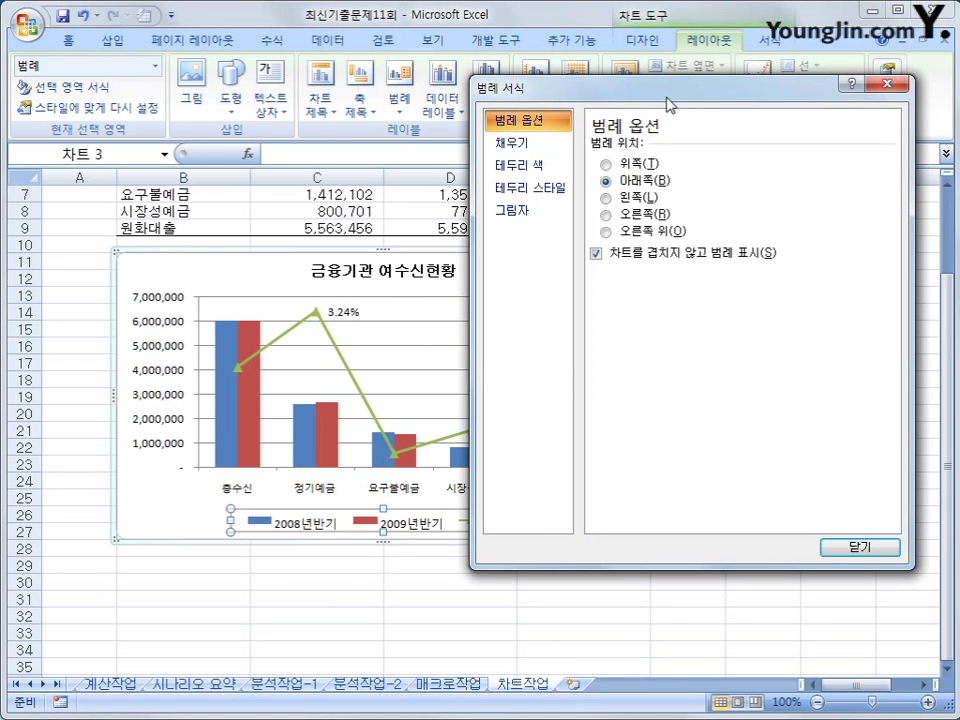
left_click(510, 144)
left_click(640, 163)
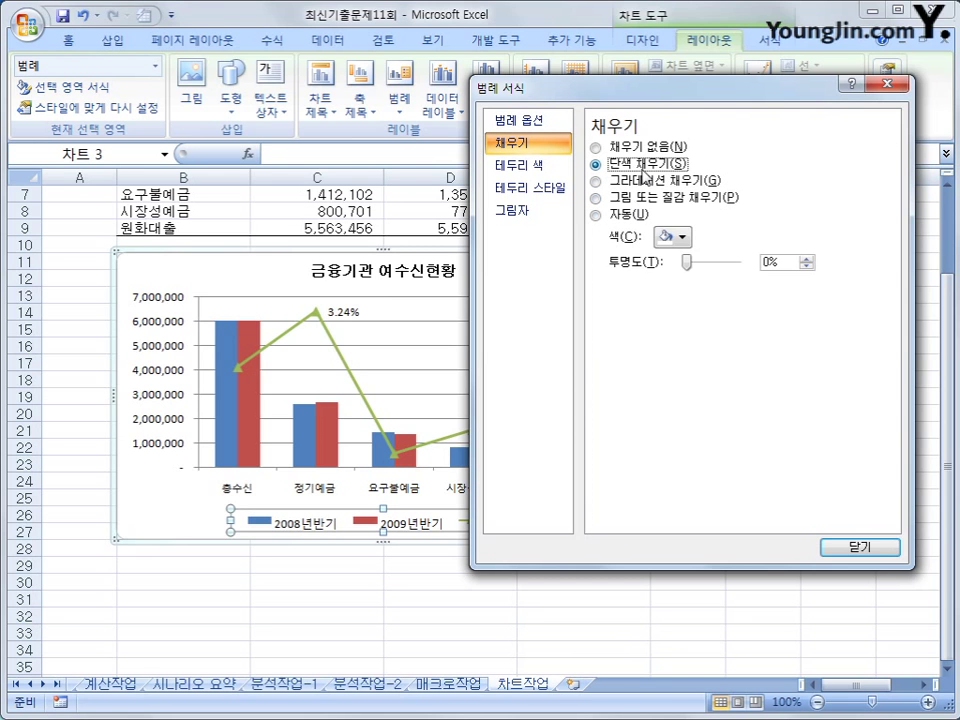
left_click(672, 236)
left_click(662, 277)
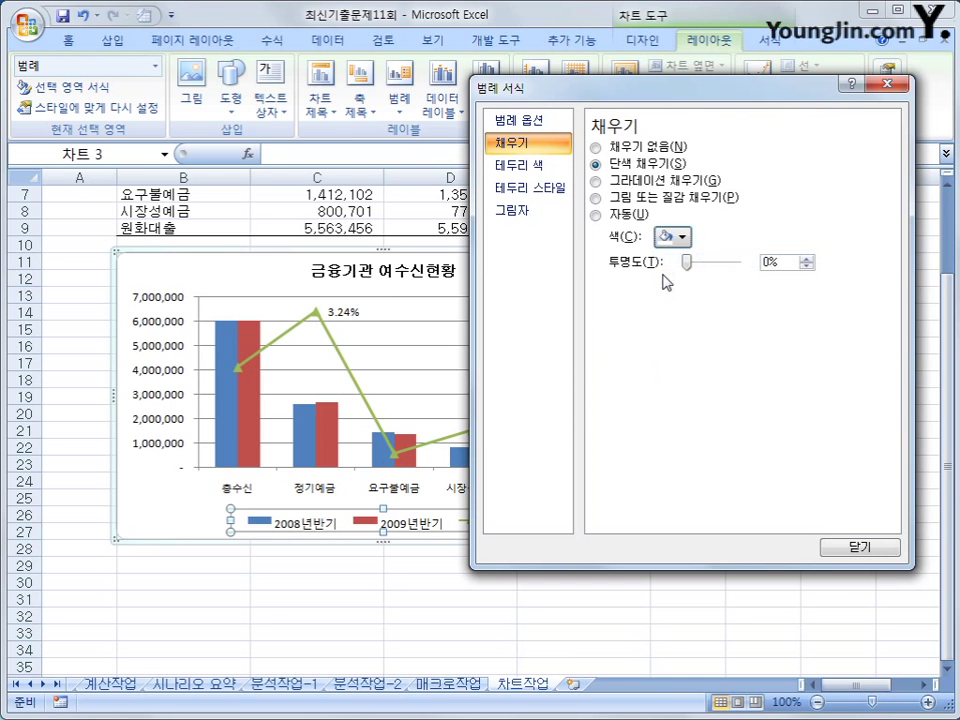
Step: Apply the outer shadow preset offset diagonally to the lower right to the legend, and deselect the chart
left_click(541, 219)
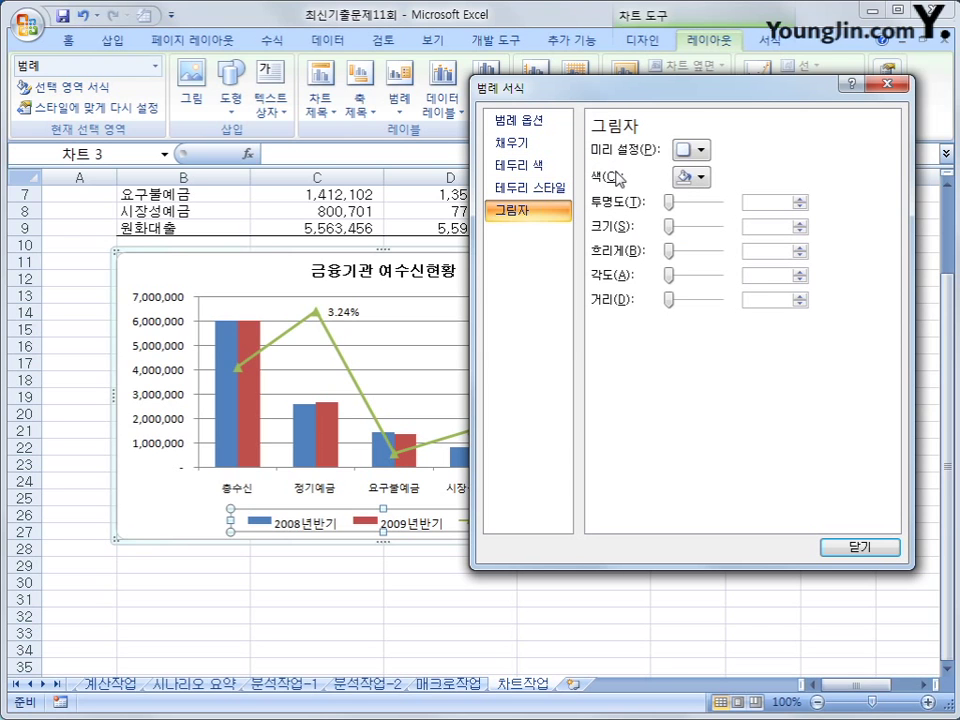
left_click(698, 151)
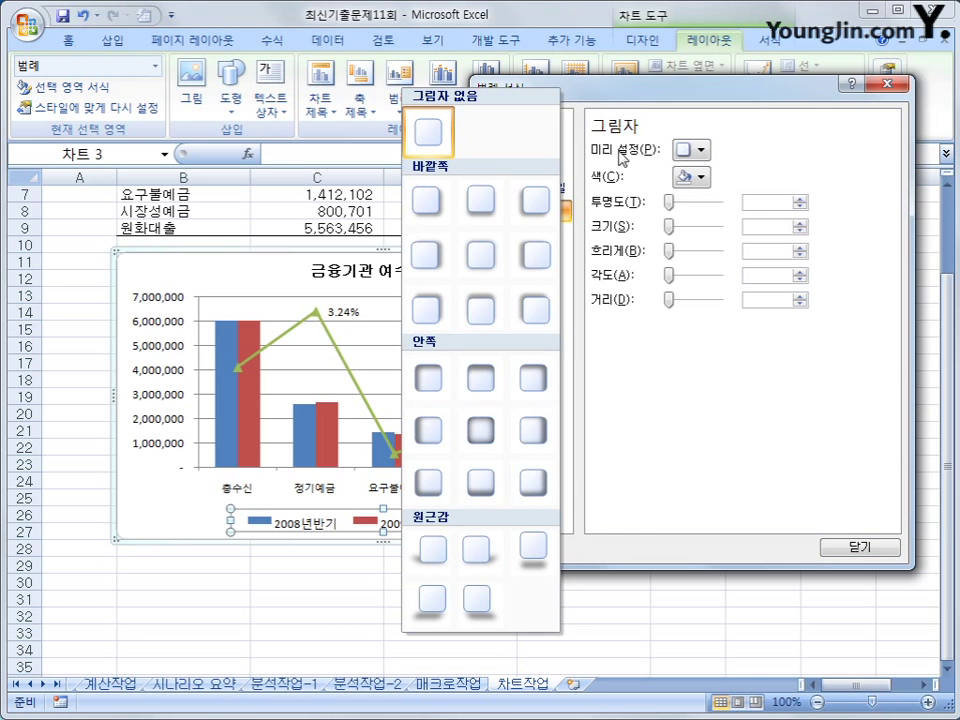
left_click(418, 211)
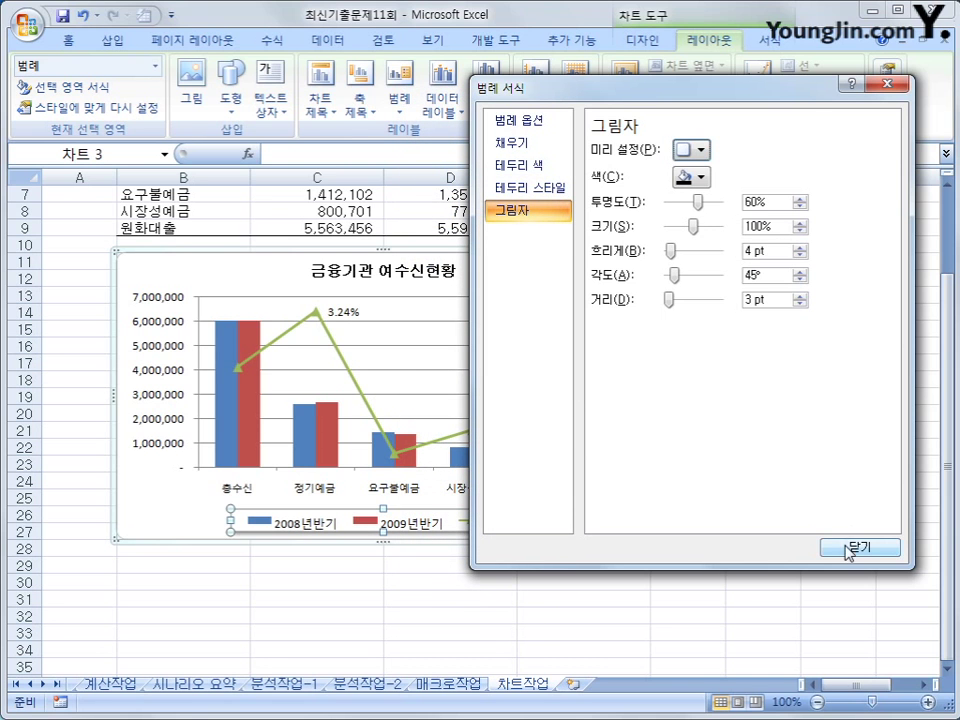
left_click(848, 548)
left_click(731, 597)
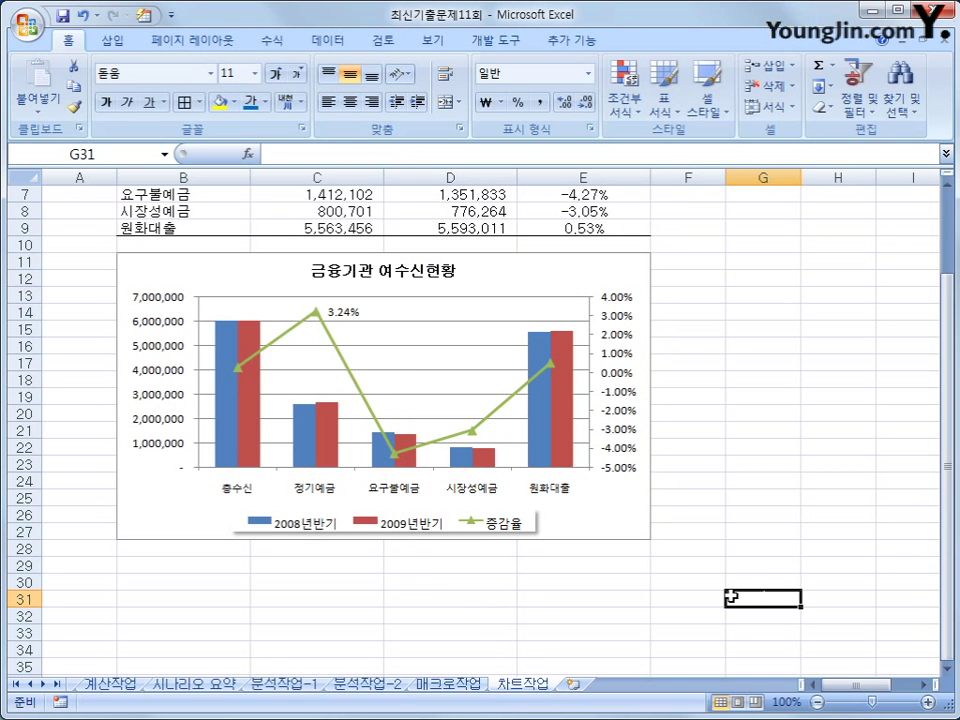